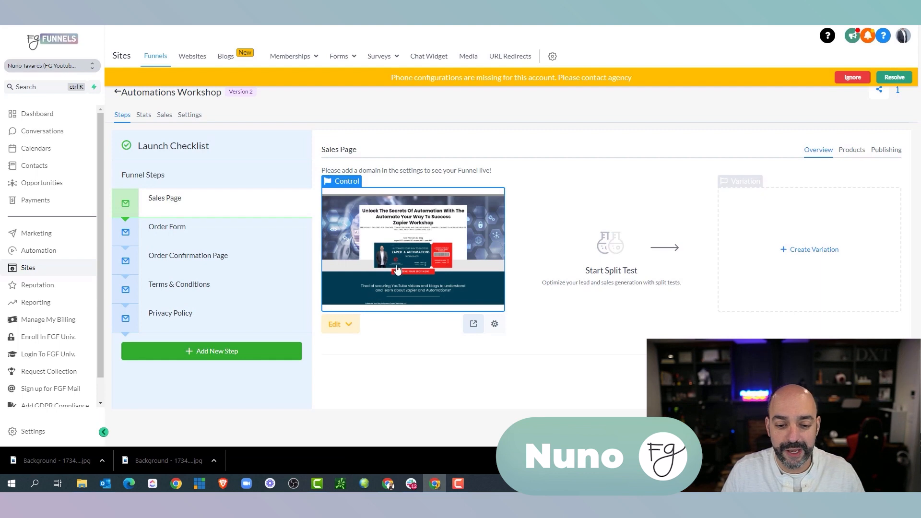
Open the Sales Page in the editor and review it in the mobile layout
left_click(427, 249)
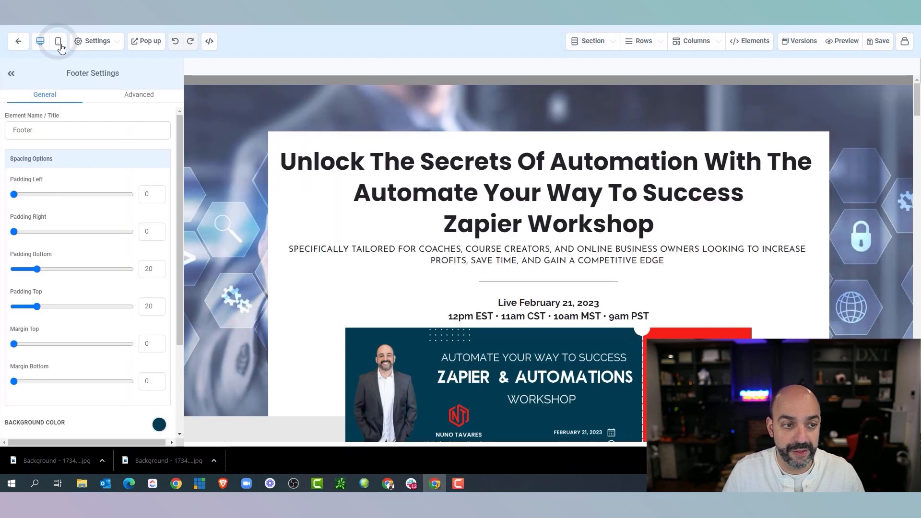
left_click(58, 43)
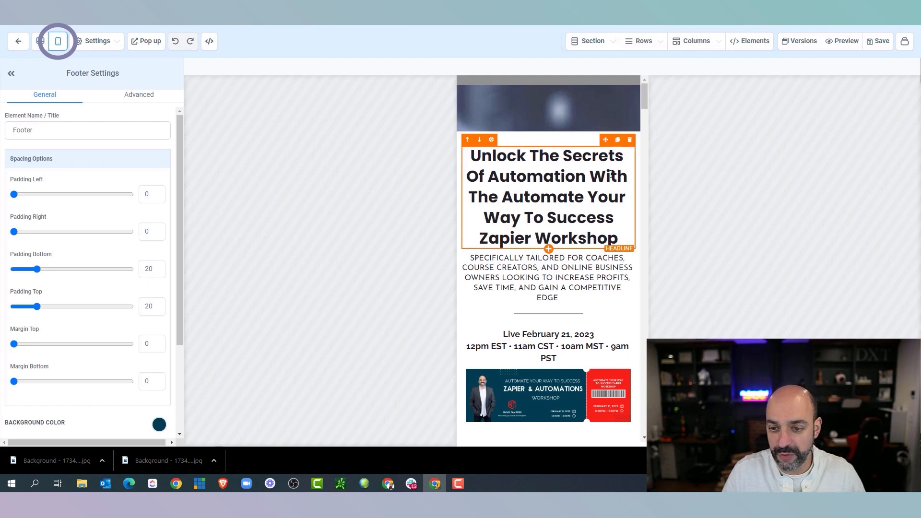
scroll(612, 175, "down", 4)
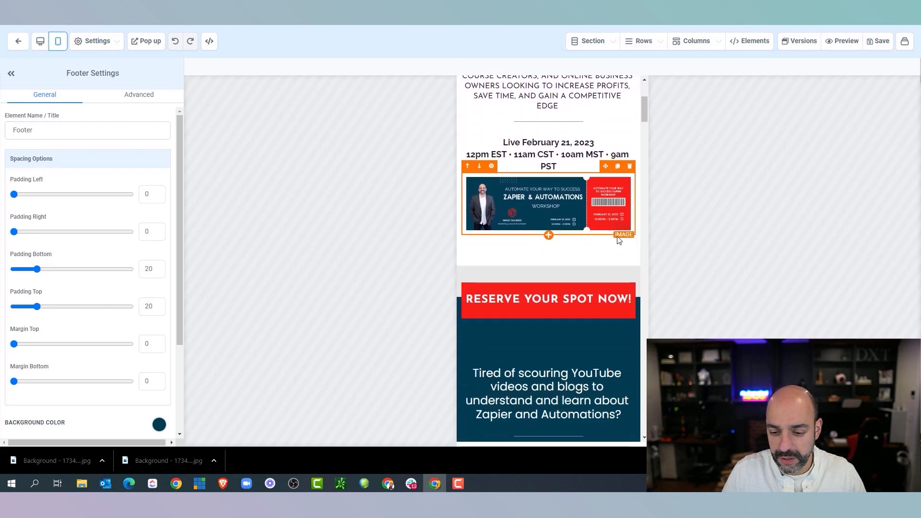
scroll(617, 235, "down", 5)
scroll(609, 254, "down", 7)
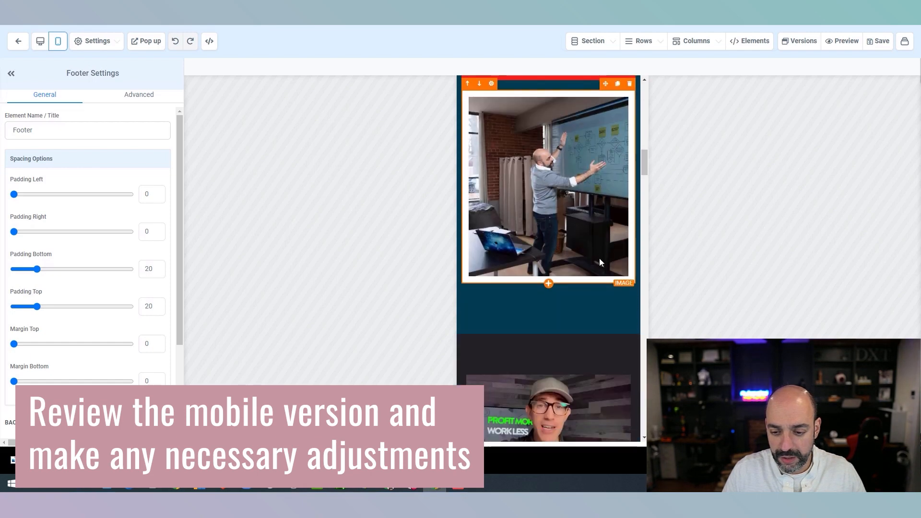
scroll(599, 258, "down", 9)
scroll(600, 257, "up", 10)
scroll(599, 259, "up", 3)
scroll(601, 259, "down", 10)
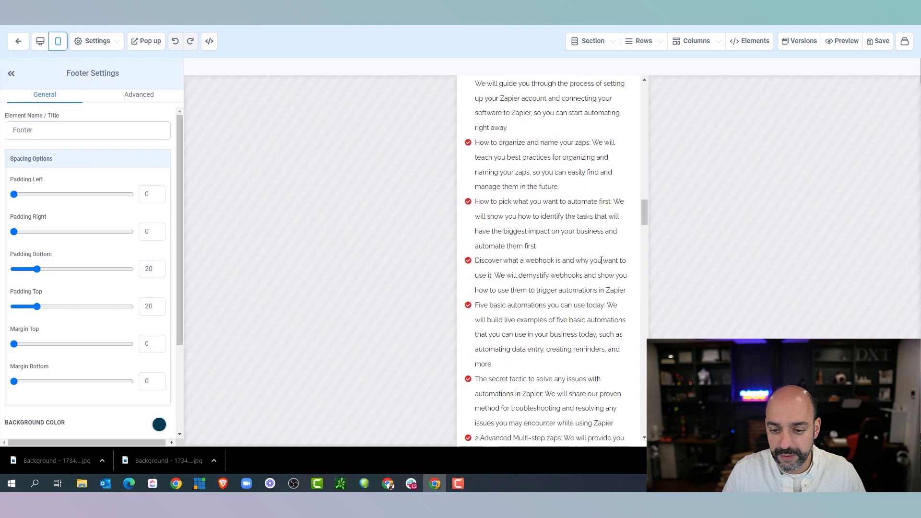
scroll(601, 261, "down", 10)
scroll(600, 264, "down", 3)
scroll(600, 261, "up", 3)
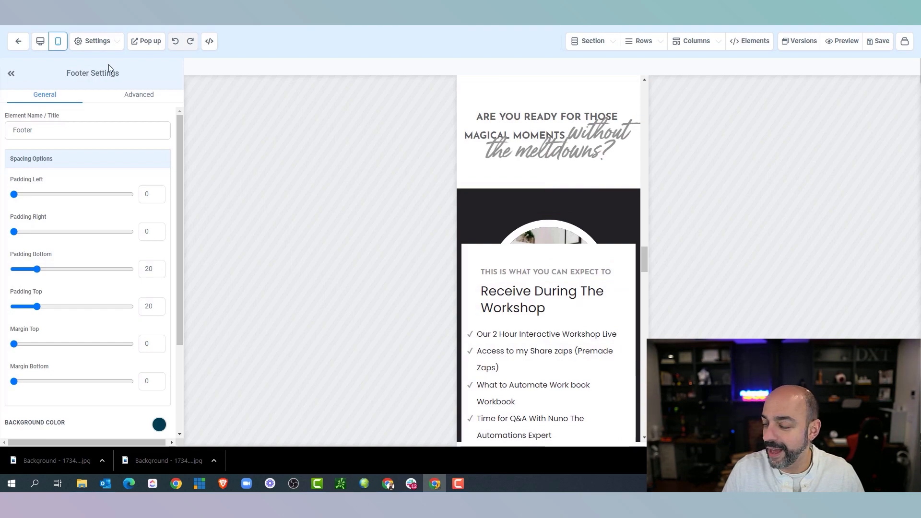
Compare the page in the desktop layout, then return to the mobile preview
left_click(41, 48)
scroll(389, 177, "down", 10)
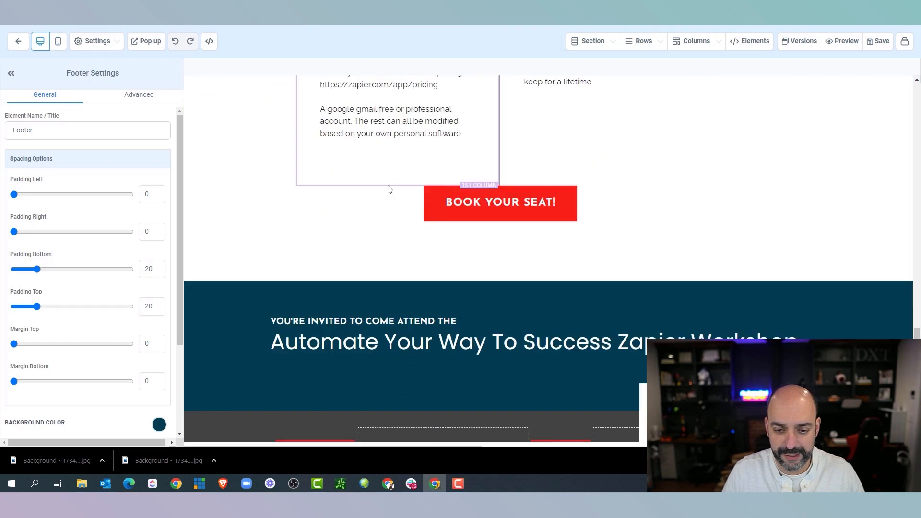
scroll(387, 184, "up", 10)
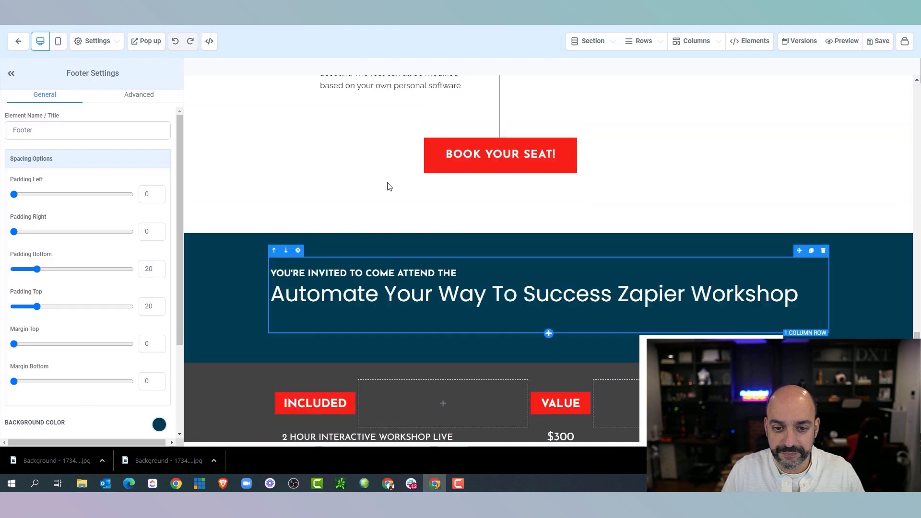
scroll(388, 185, "up", 10)
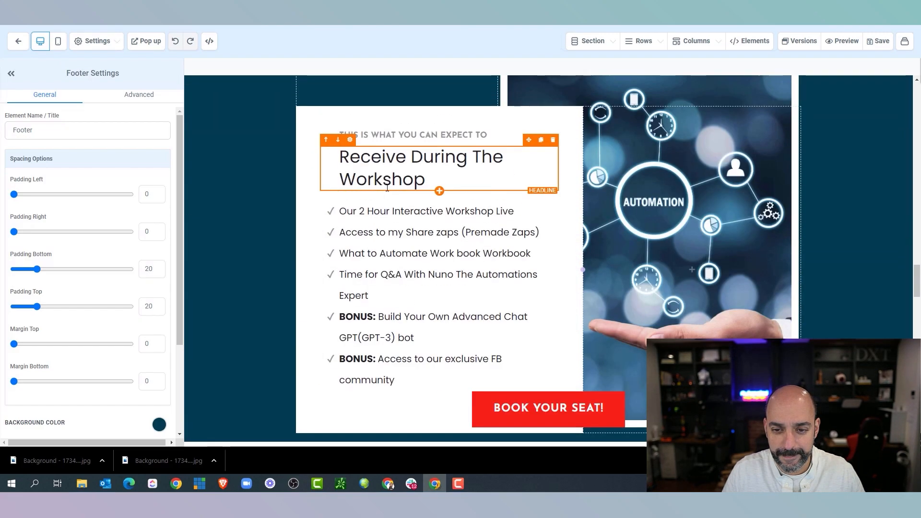
scroll(389, 182, "down", 10)
scroll(391, 181, "down", 15)
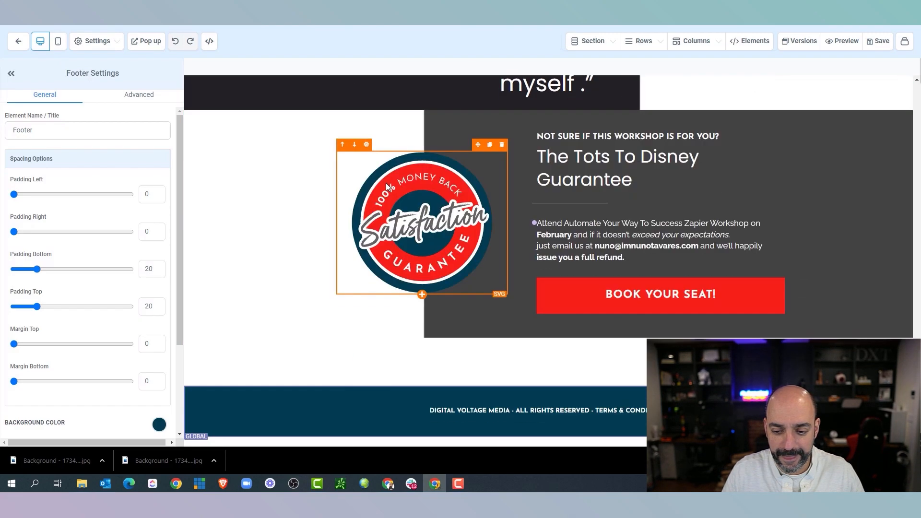
left_click(58, 42)
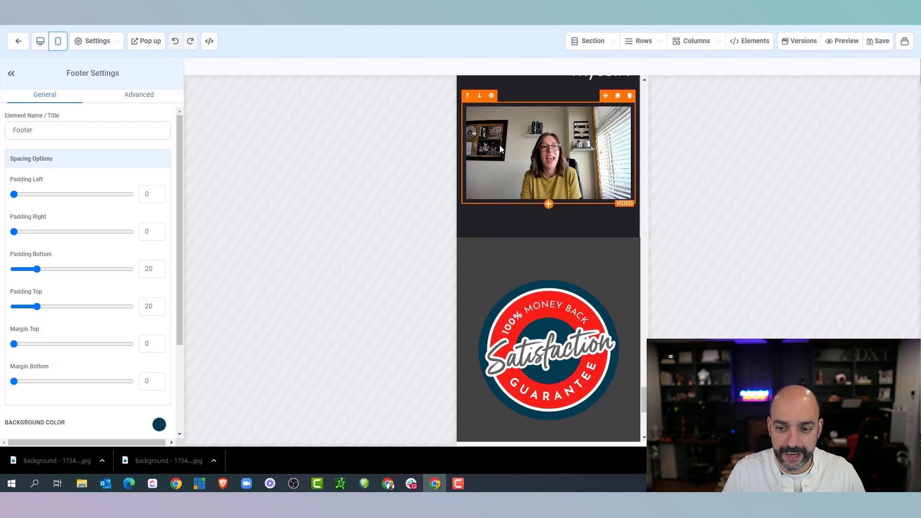
scroll(500, 144, "up", 5)
scroll(501, 156, "up", 15)
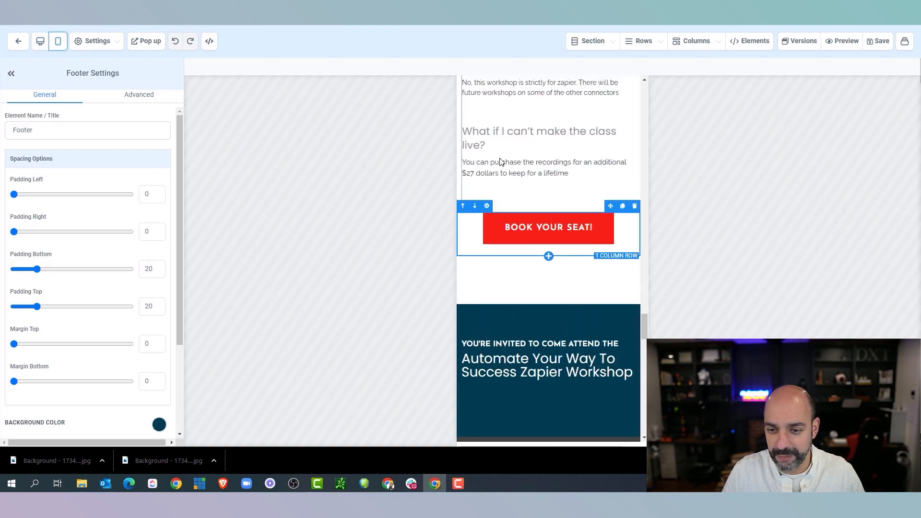
scroll(499, 161, "up", 15)
scroll(494, 163, "down", 5)
scroll(495, 164, "down", 3)
Delete the 'Are you ready…' magical-moments paragraph
left_click(630, 94)
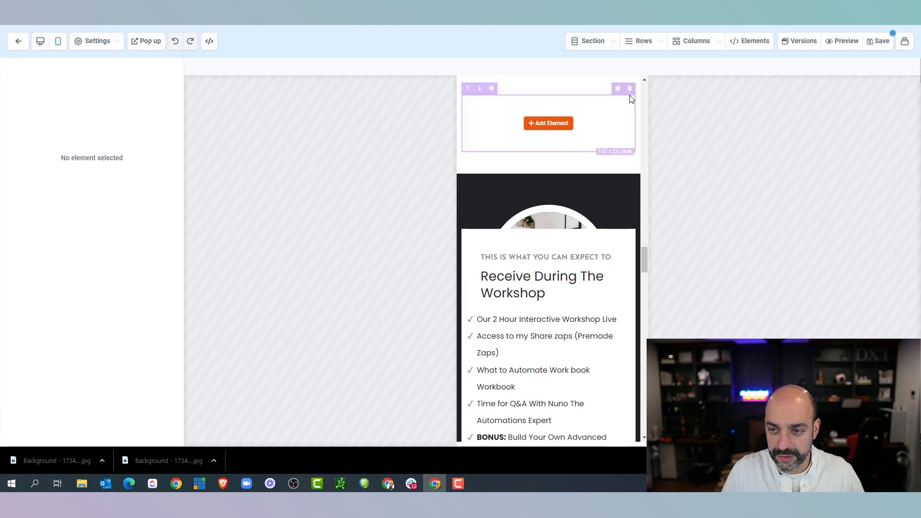
scroll(581, 135, "down", 8)
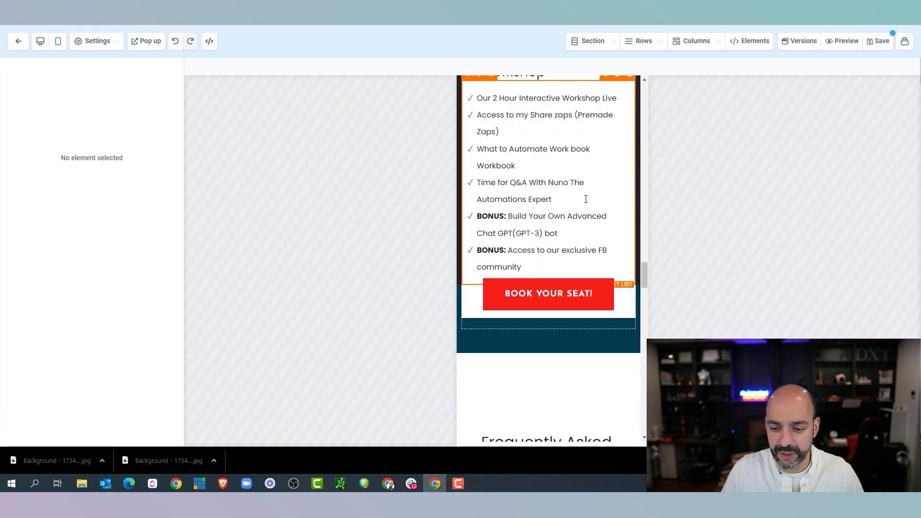
scroll(586, 203, "down", 14)
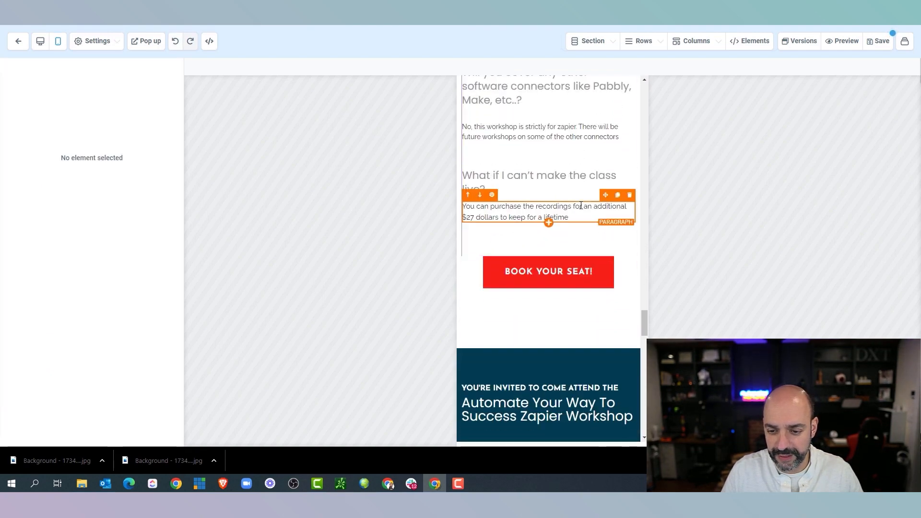
scroll(578, 211, "down", 3)
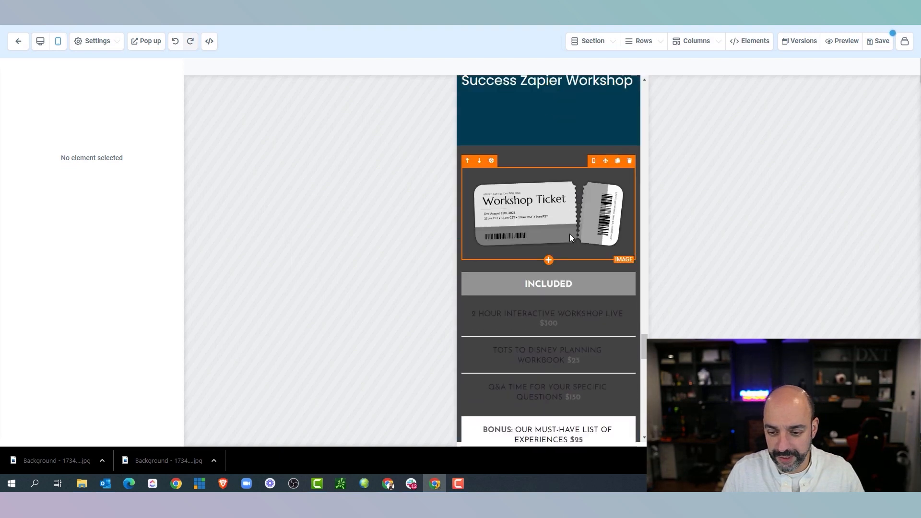
Open the media library from the Workshop Ticket image's URL field
left_click(555, 226)
scroll(576, 278, "down", 6)
scroll(571, 258, "up", 6)
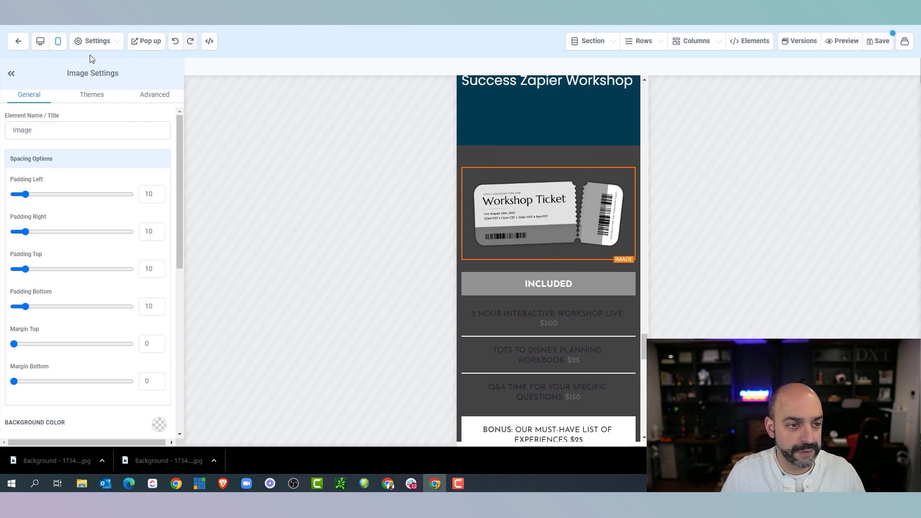
scroll(120, 201, "down", 5)
left_click(150, 224)
Swap in the Zapier & Automations workshop graphic and give INCLUDED a red background
left_click(109, 136)
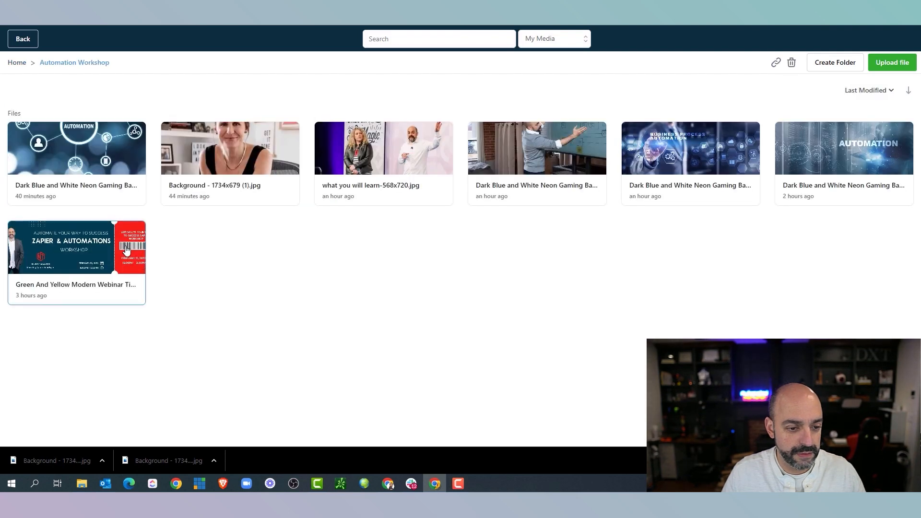
left_click(128, 253)
left_click(549, 254)
scroll(66, 235, "down", 8)
scroll(137, 232, "up", 10)
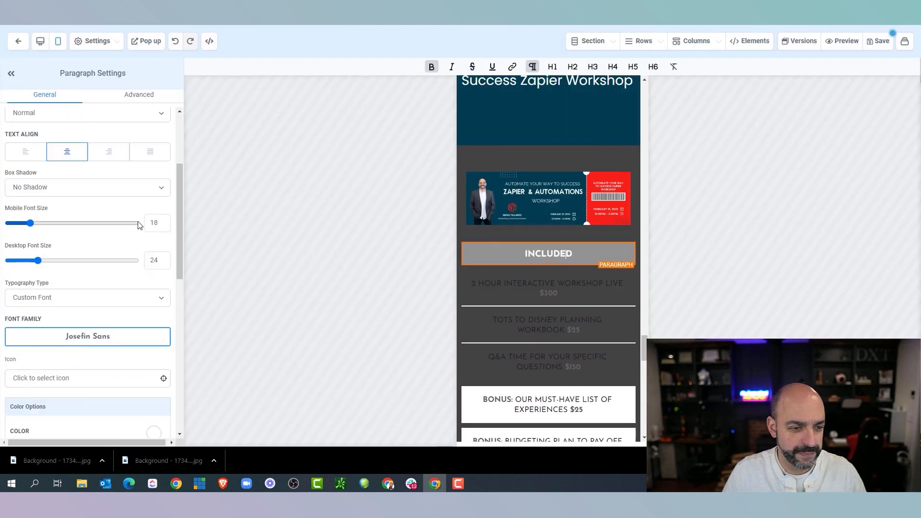
left_click(29, 234)
scroll(536, 194, "down", 2)
Make the workshop and workbook lines' text and bold prices white
left_click(536, 193)
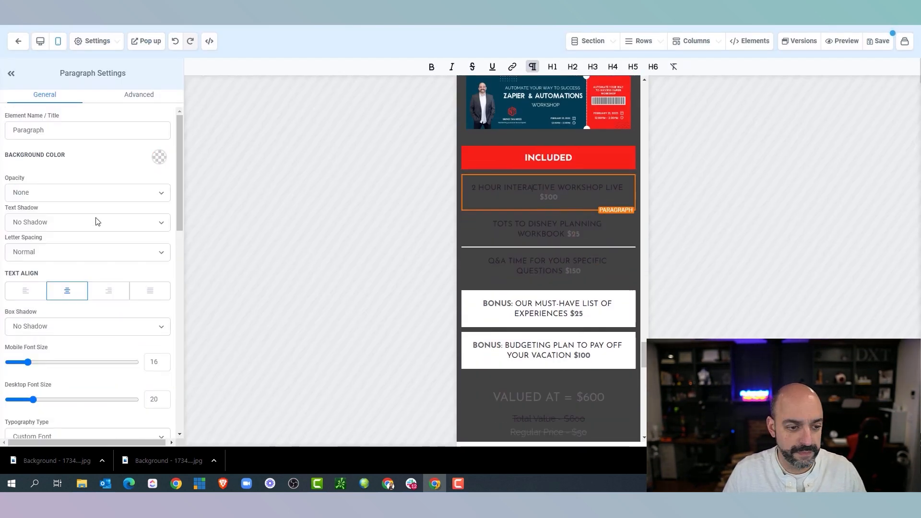
scroll(96, 222, "down", 5)
left_click(153, 332)
left_click(53, 354)
scroll(96, 312, "down", 4)
left_click(153, 272)
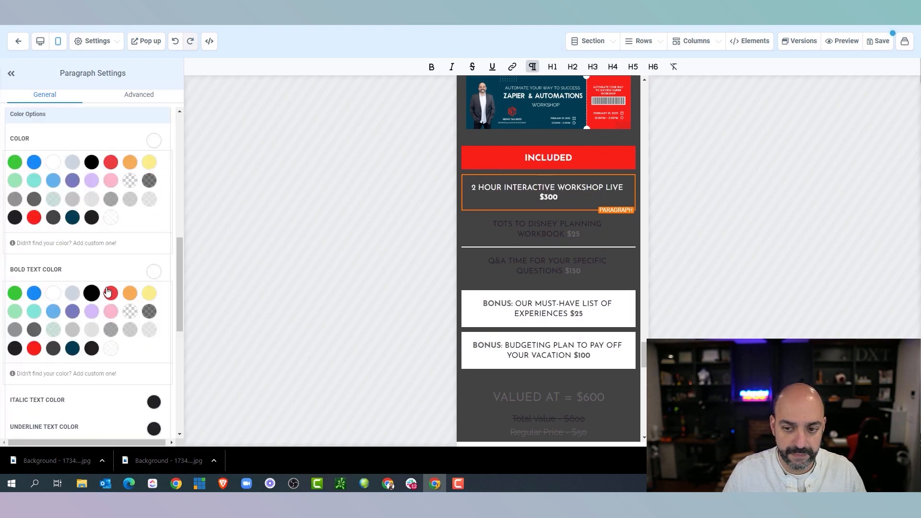
scroll(107, 292, "down", 1)
left_click(488, 235)
scroll(102, 292, "down", 1)
scroll(103, 292, "up", 4)
left_click(154, 237)
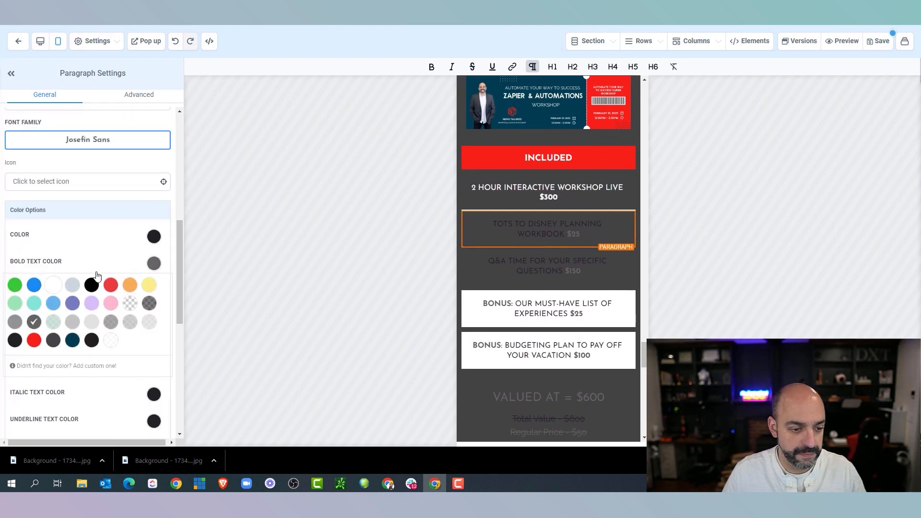
left_click(54, 285)
left_click(154, 237)
Make the Q&A line, its $150 price, and VALUED AT = $600 white
left_click(521, 266)
scroll(147, 274, "down", 4)
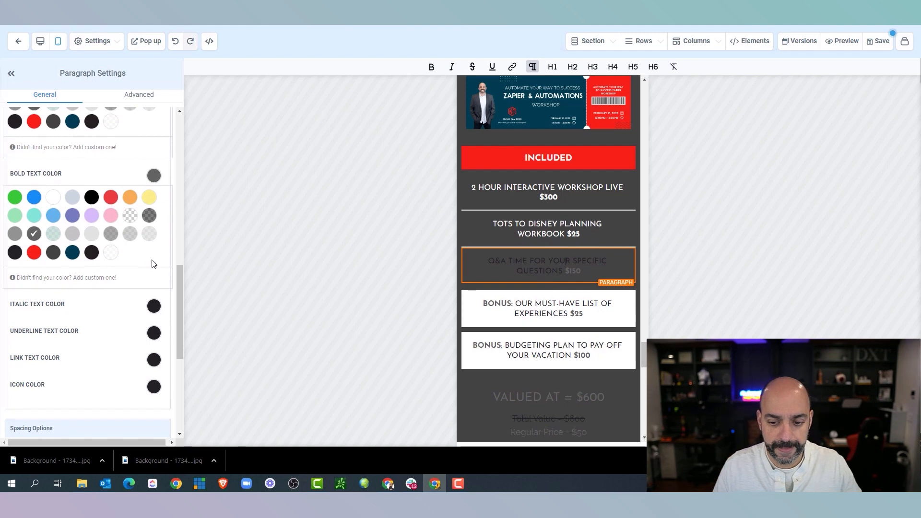
scroll(154, 255, "up", 5)
left_click(153, 284)
left_click(52, 332)
left_click(151, 286)
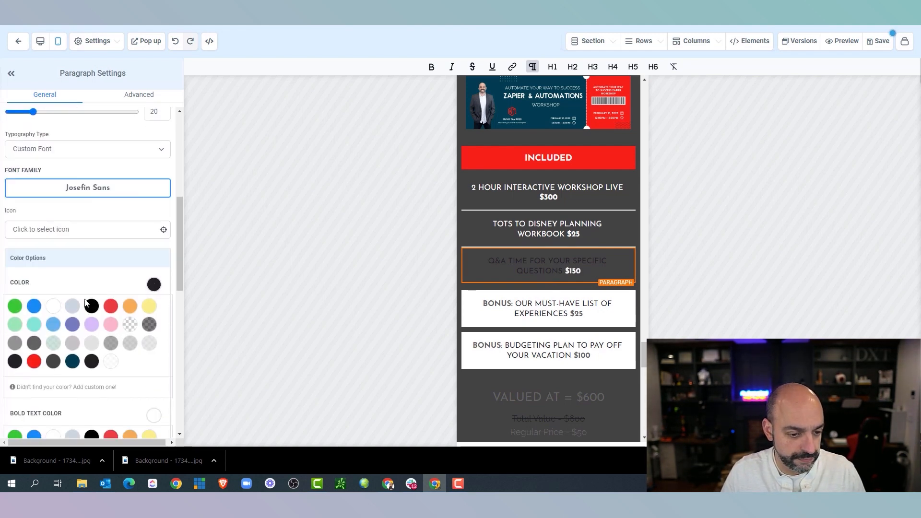
scroll(441, 271, "down", 2)
left_click(547, 300)
left_click(154, 416)
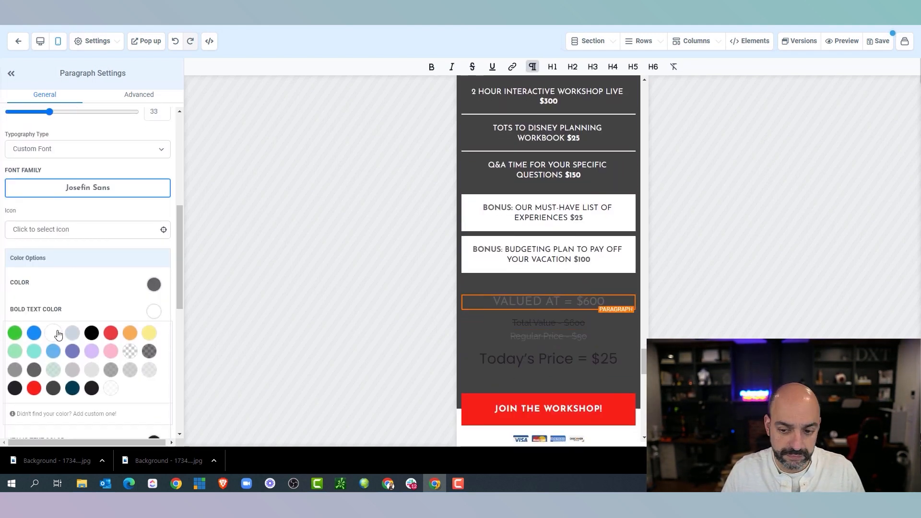
left_click(152, 285)
left_click(54, 308)
scroll(538, 240, "down", 2)
Make the Total Value and Regular Price lines white
left_click(546, 227)
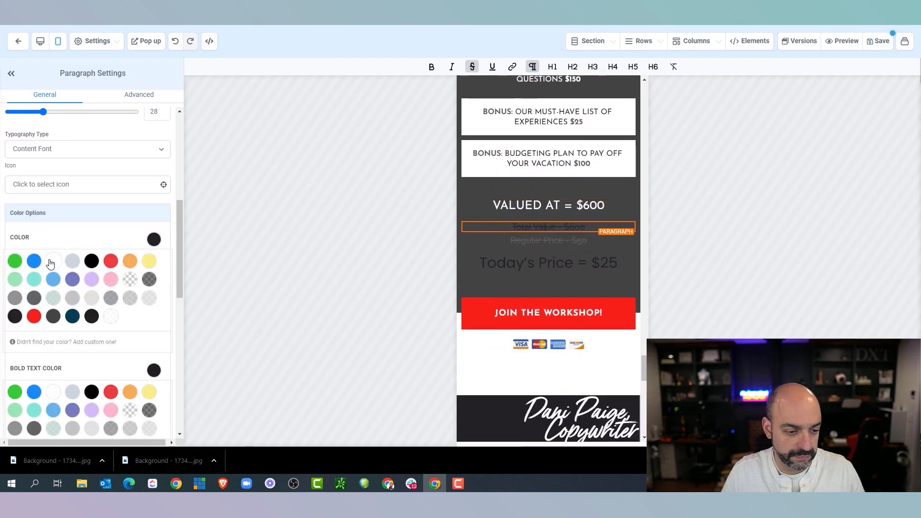
left_click(56, 263)
left_click(153, 370)
left_click(117, 371)
left_click(55, 390)
left_click(548, 241)
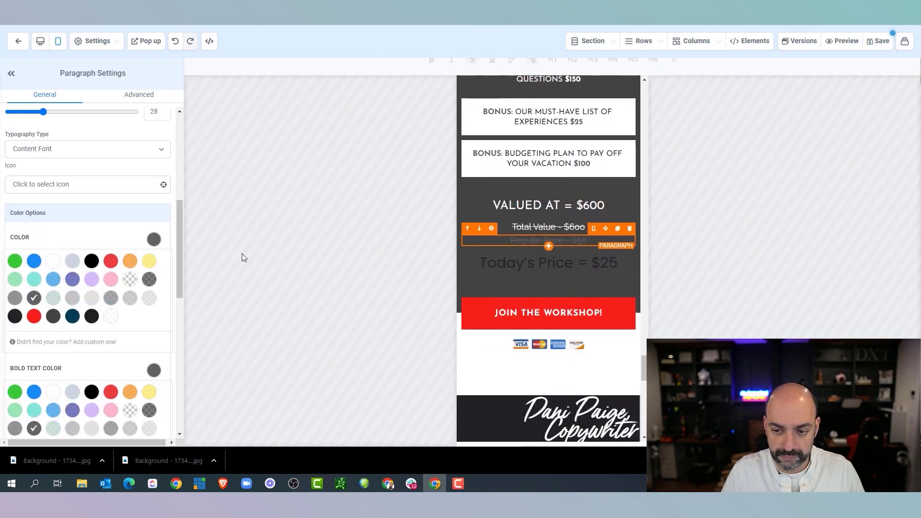
scroll(53, 239, "down", 1)
left_click(52, 213)
scroll(537, 343, "down", 10)
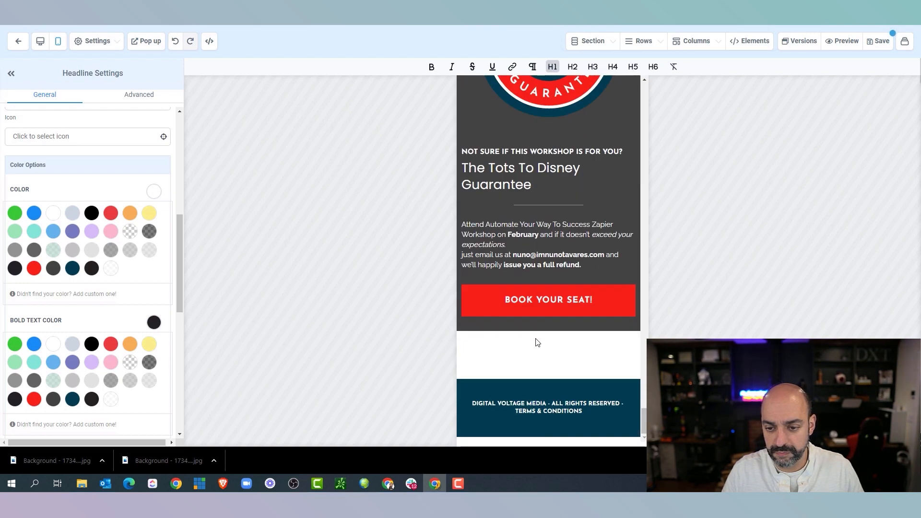
Paste the workshop name into the guarantee headline
scroll(538, 343, "up", 3)
left_click_drag(532, 329, 585, 312)
right_click(495, 314)
left_click(538, 189)
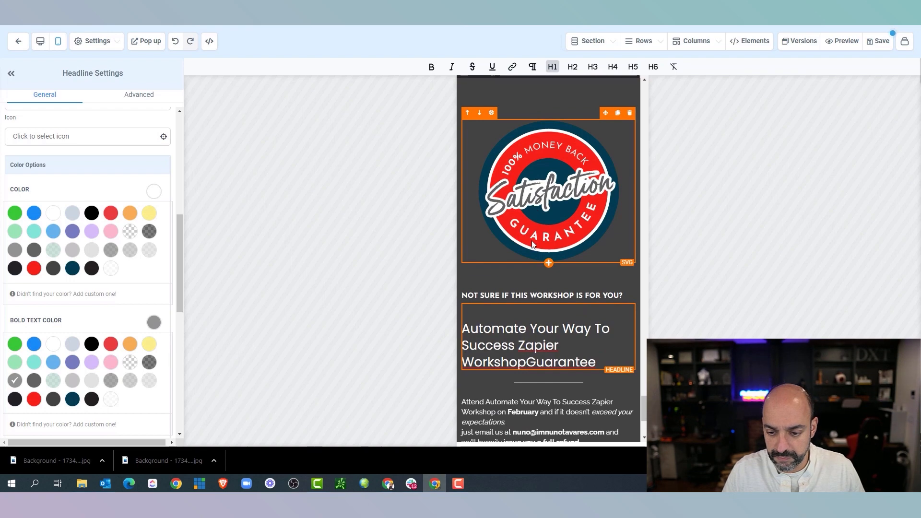
scroll(568, 249, "up", 10)
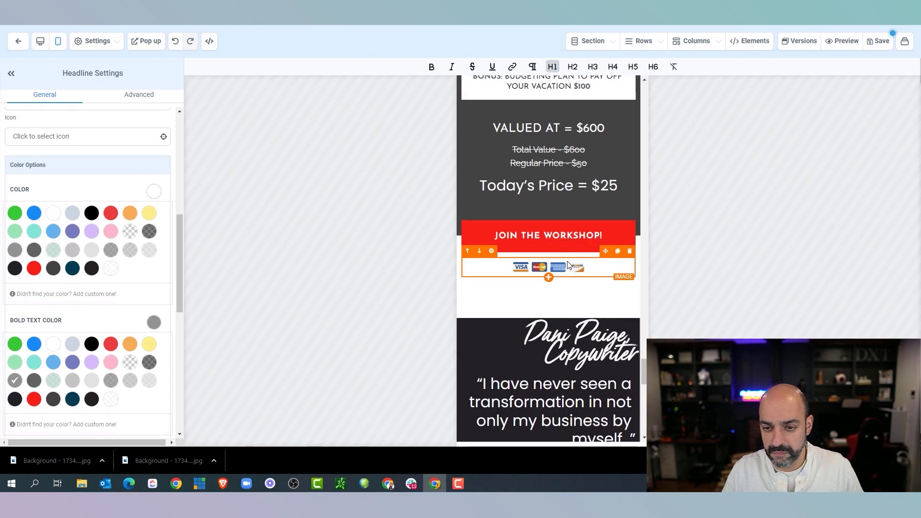
scroll(568, 264, "up", 8)
scroll(531, 260, "down", 1)
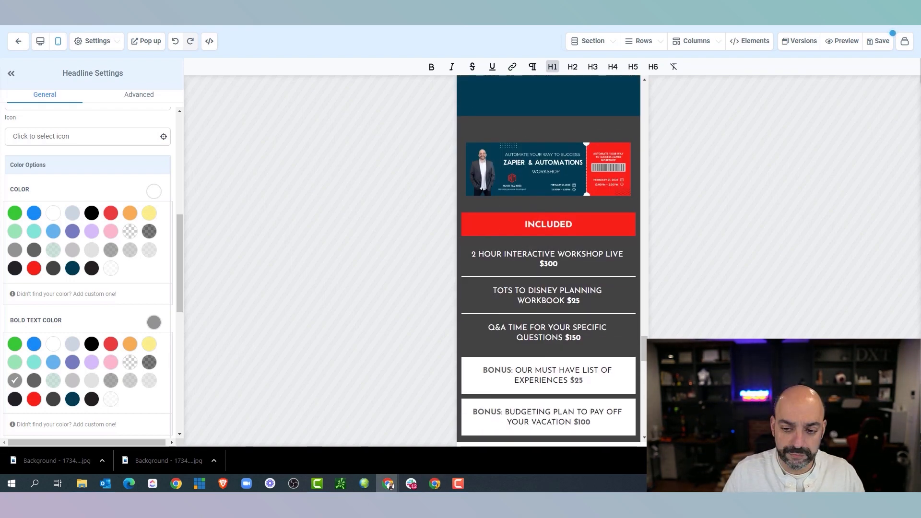
Set the workshop price to 600 and rename the second item 'Share Zaps (Templates of My Zaps)'
double_click(552, 263)
type("600")
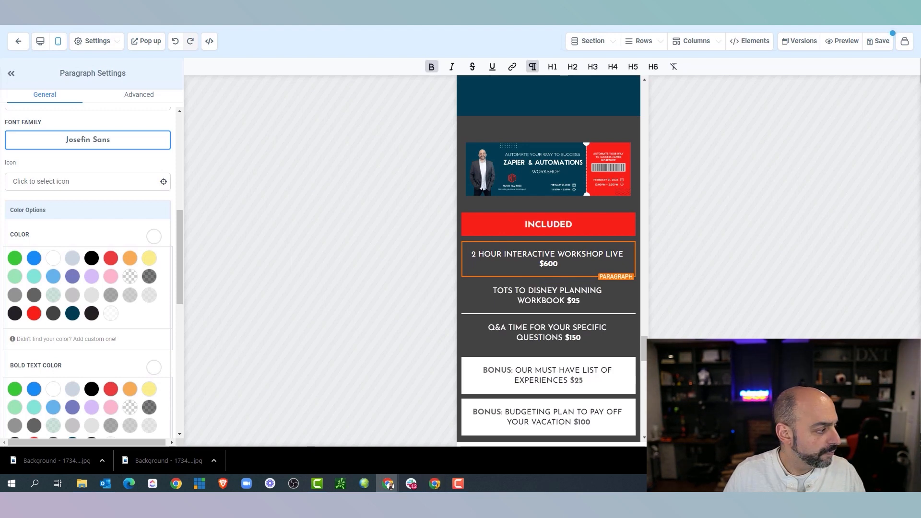
left_click(566, 300)
left_click_drag(566, 300, 489, 281)
type("Share Zaps (Templates of My")
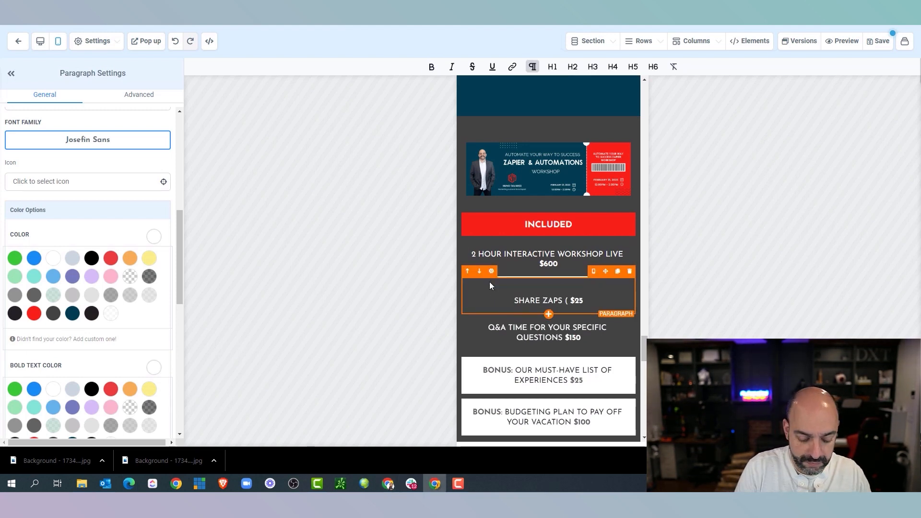
type(" Zaps)")
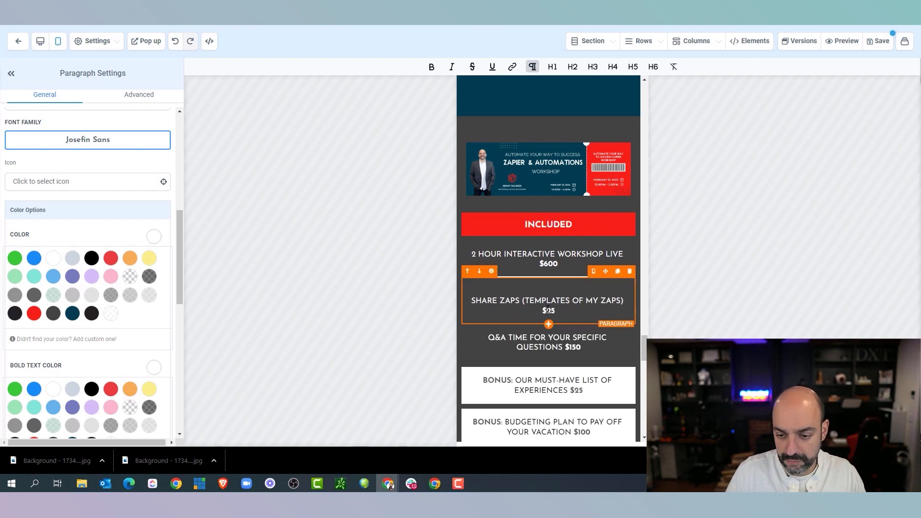
Change the Q&A item's price from $150 to $297
double_click(575, 348)
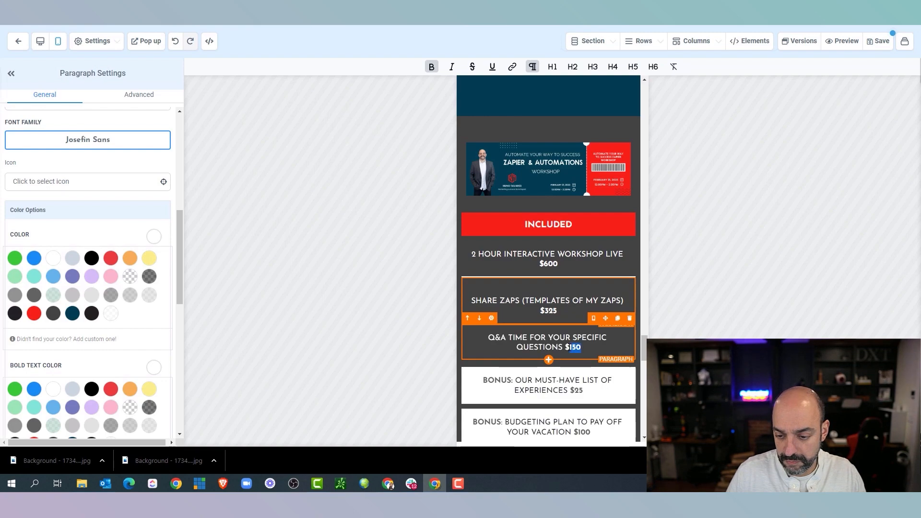
type("297")
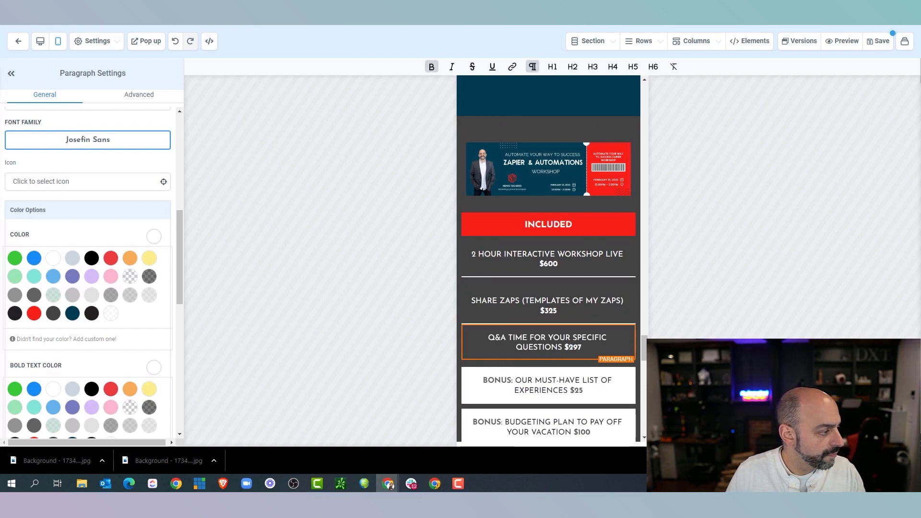
scroll(463, 211, "up", 6)
left_click(40, 41)
In the desktop table, set the workshop to $600, Share Zaps to $325, and Q&A to $297
scroll(487, 202, "down", 6)
scroll(490, 206, "up", 10)
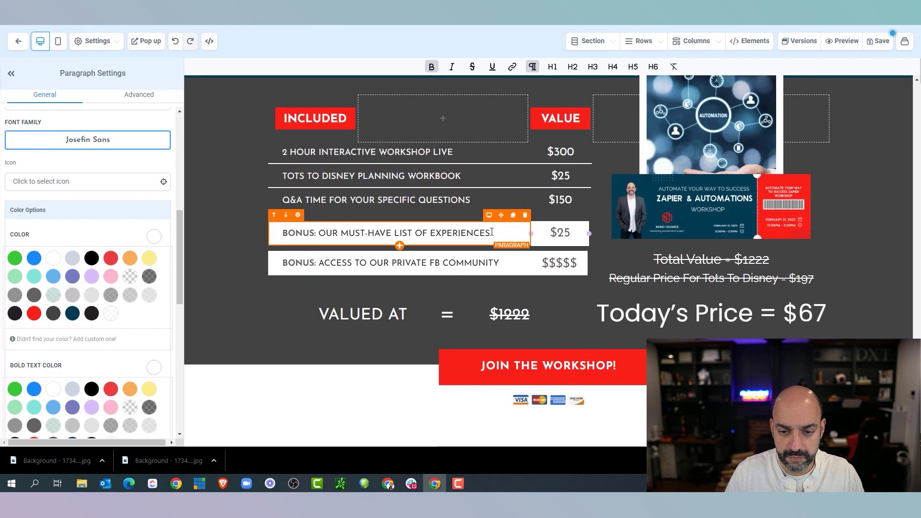
scroll(480, 226, "down", 5)
scroll(457, 208, "up", 5)
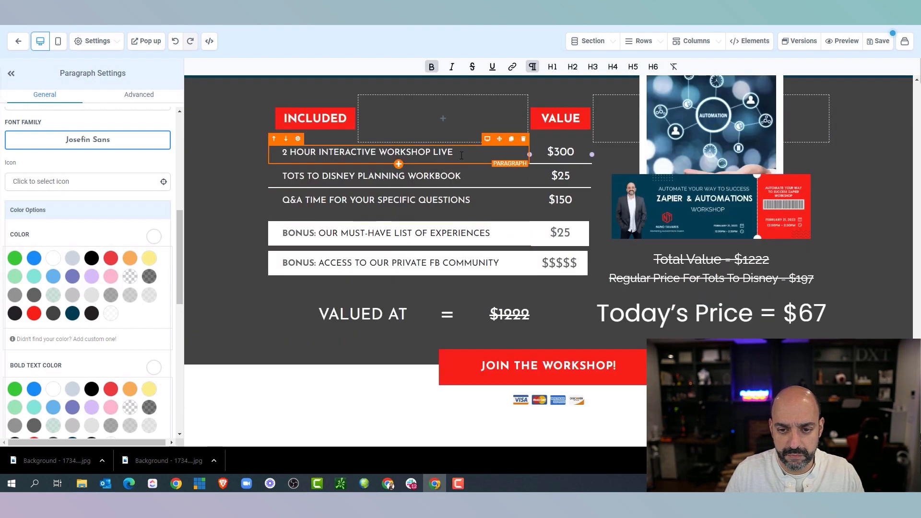
double_click(566, 152)
type("600")
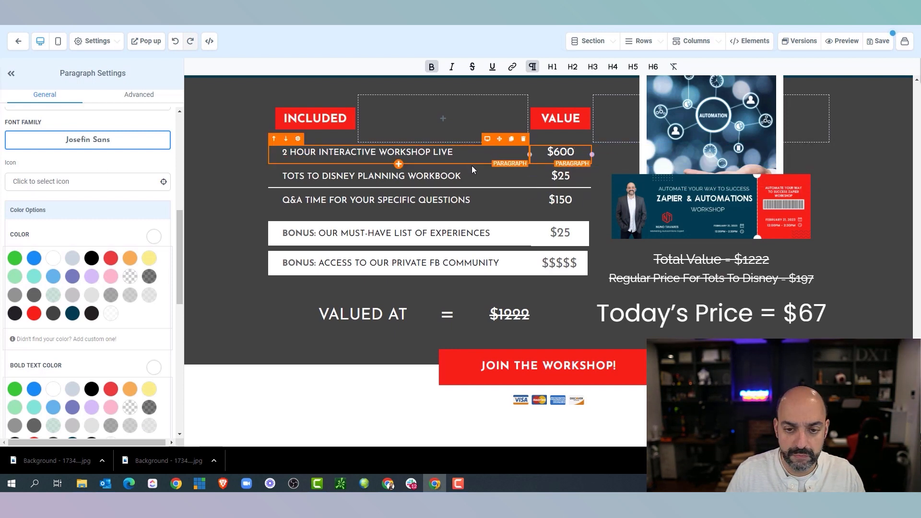
left_click_drag(468, 176, 279, 176)
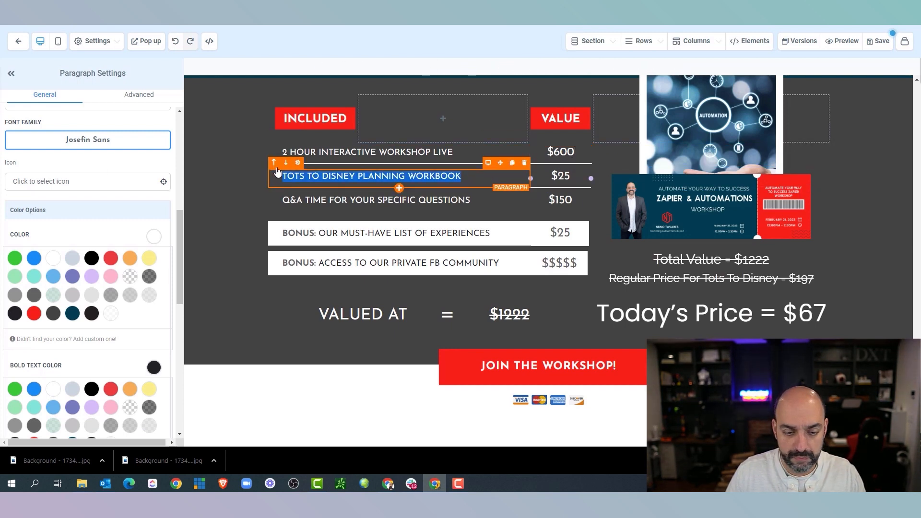
type("SA")
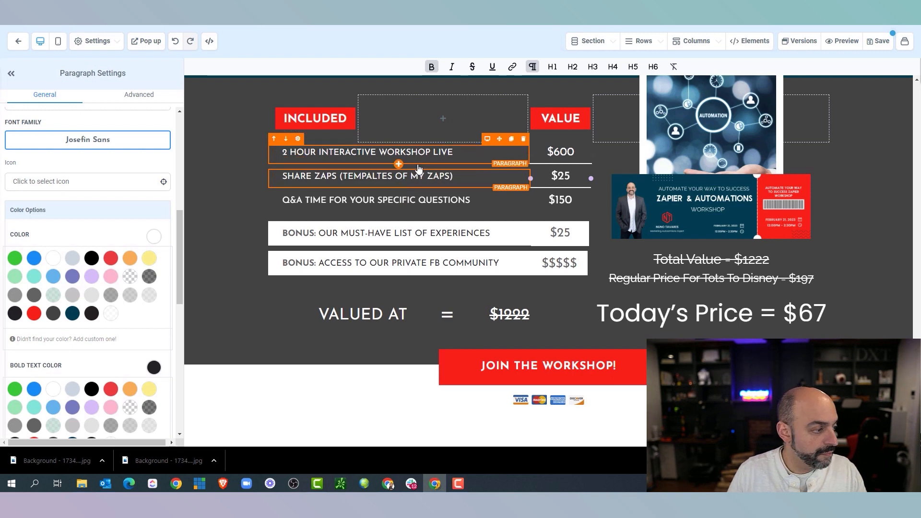
left_click(555, 176)
type("3")
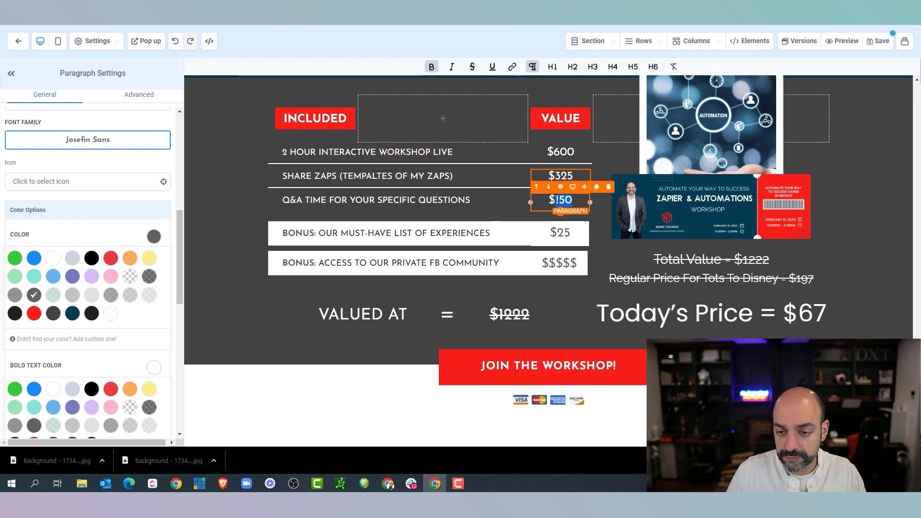
type("297")
Rewrite the first bonus as Chat GPT and rename the line to 'Regular Price Zapier Workshop'
left_click_drag(490, 233, 319, 233)
type("CHAT GPT - GOOGLE SHEET GENERATOR")
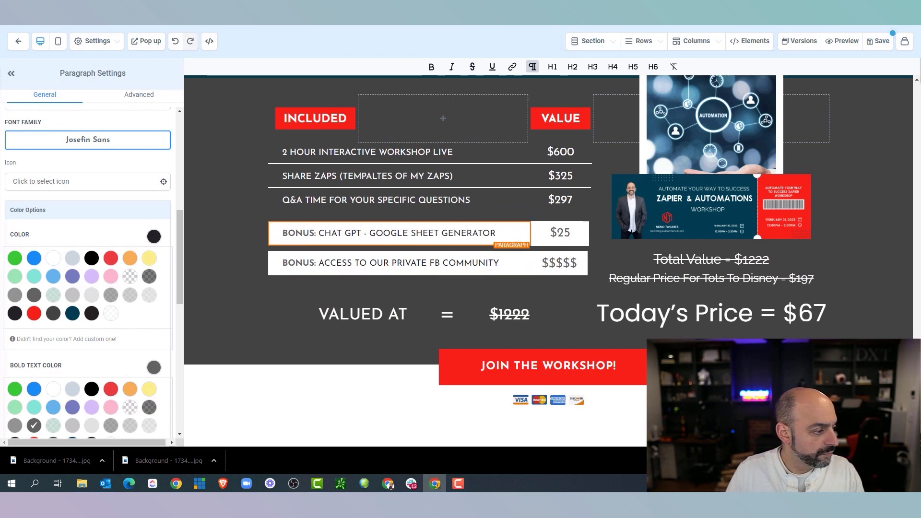
double_click(562, 232)
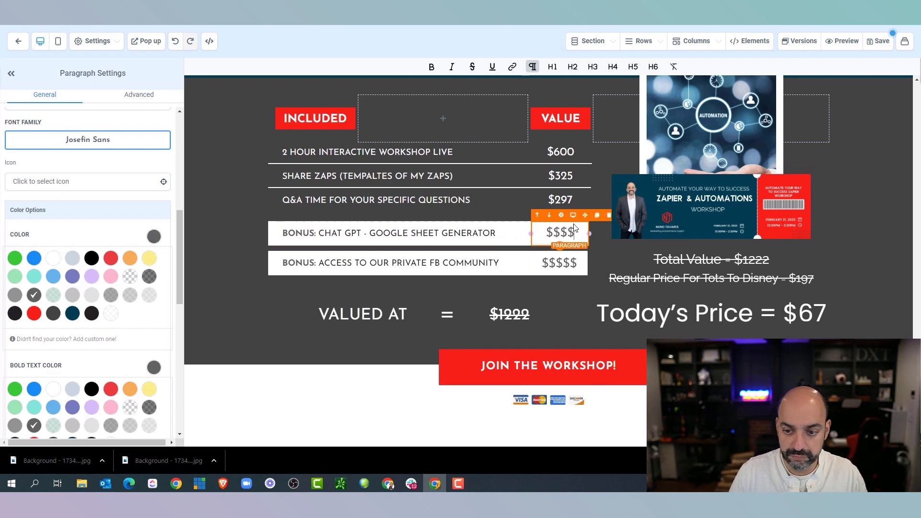
left_click(569, 263)
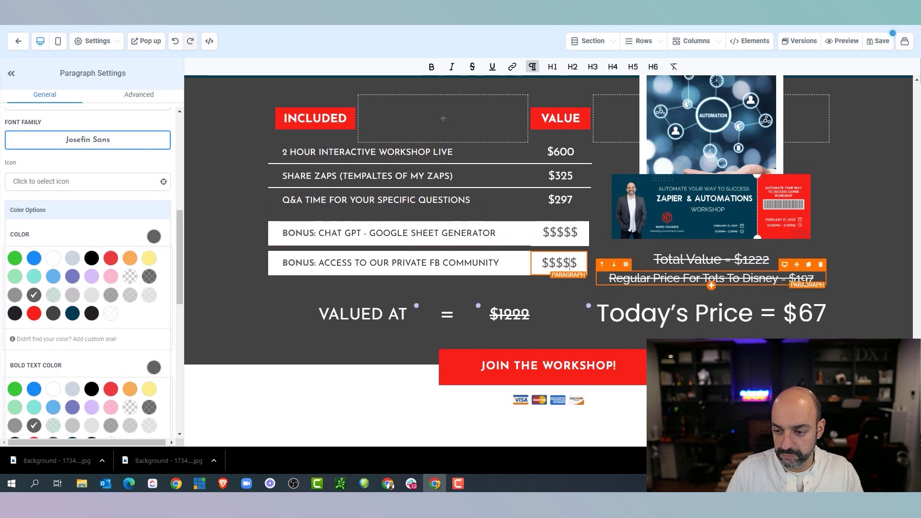
type("A")
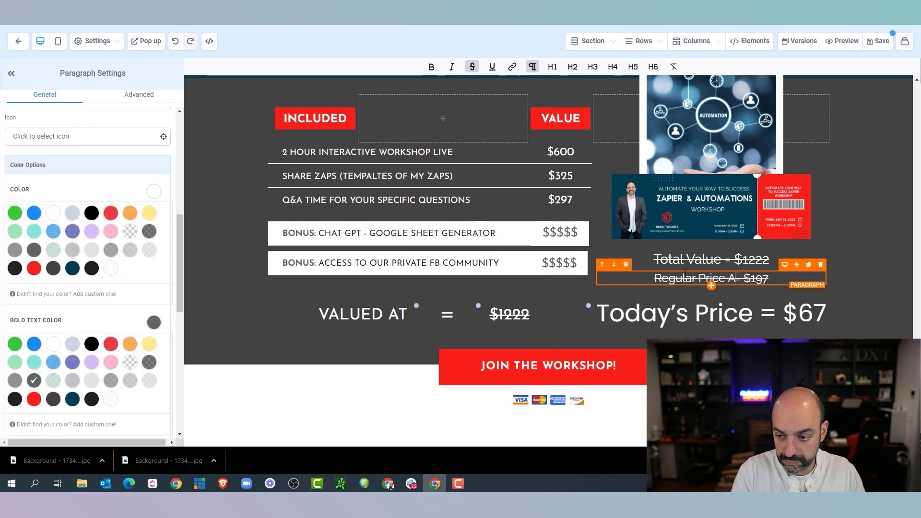
type("apier Workshop")
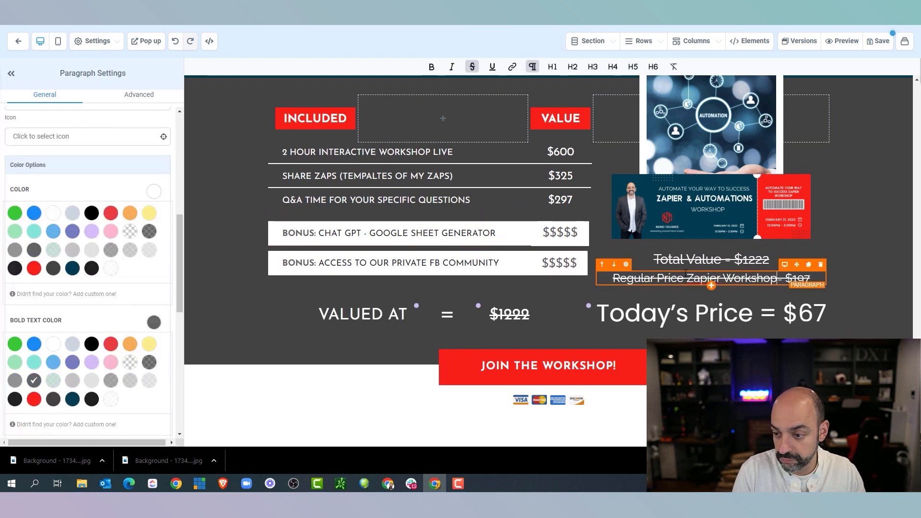
scroll(522, 327, "down", 15)
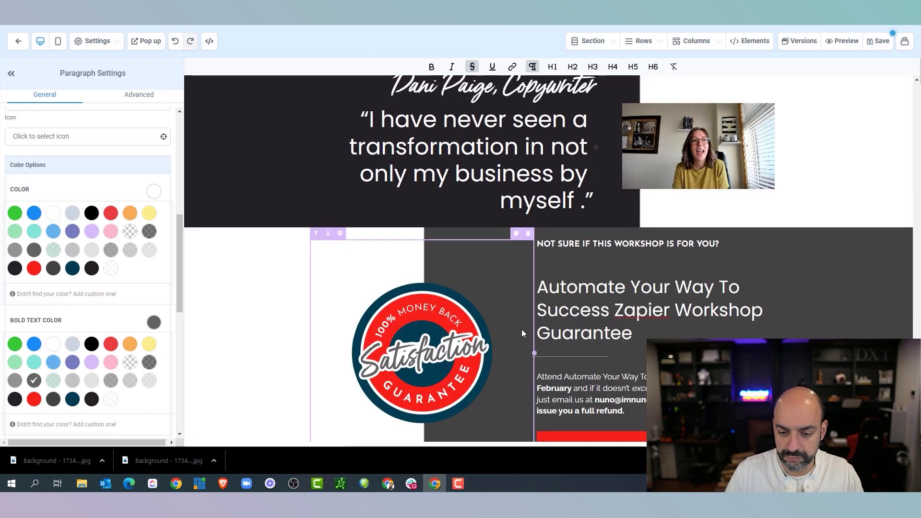
scroll(545, 258, "up", 20)
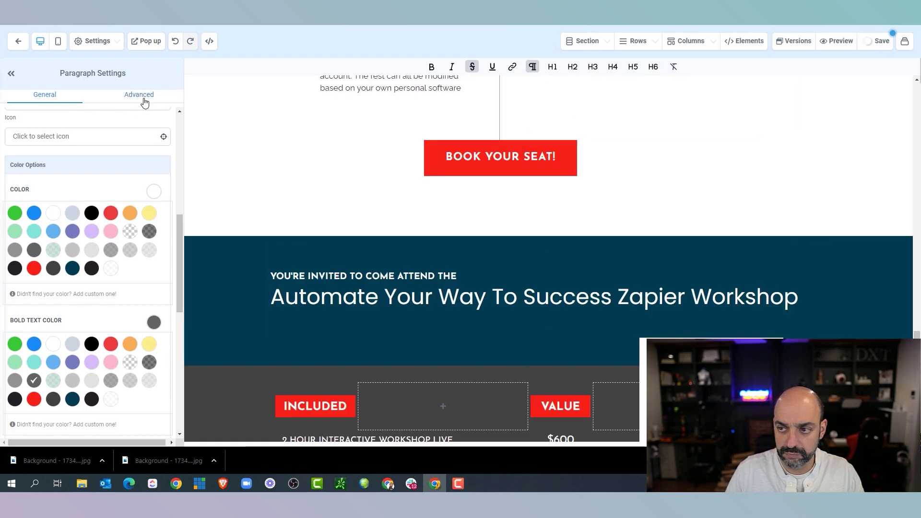
left_click(57, 41)
scroll(528, 216, "down", 10)
scroll(552, 236, "up", 5)
Retype the mobile bonuses as Chat GPT Google Sheet Blog Generator and Facebook Community
scroll(552, 267, "down", 1)
left_click_drag(568, 260, 517, 250)
type("CHAT")
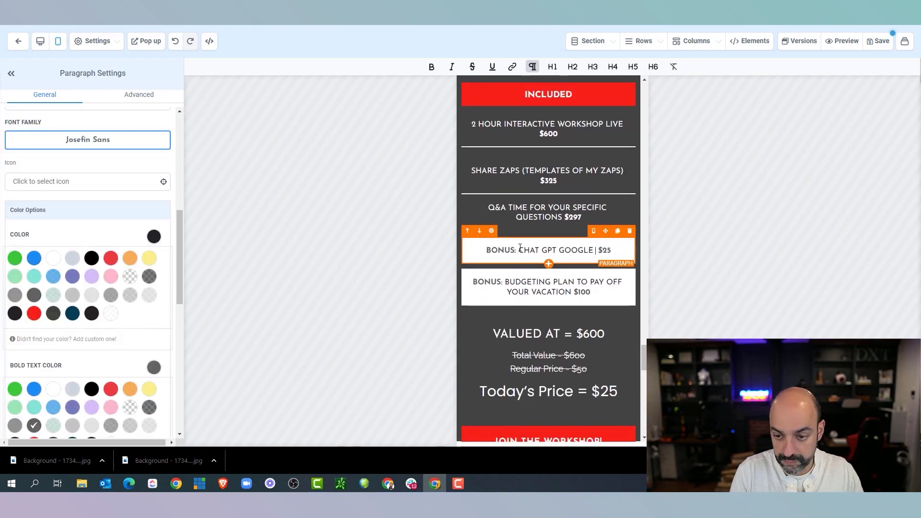
type(" GPT GOOGLE SHEET BLOG GENERATOR")
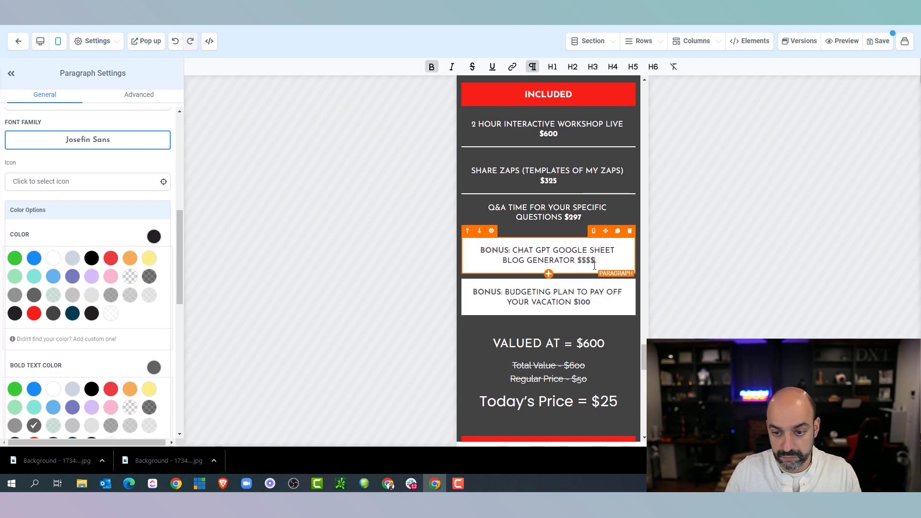
left_click_drag(570, 301, 505, 292)
type("FACEBOOK")
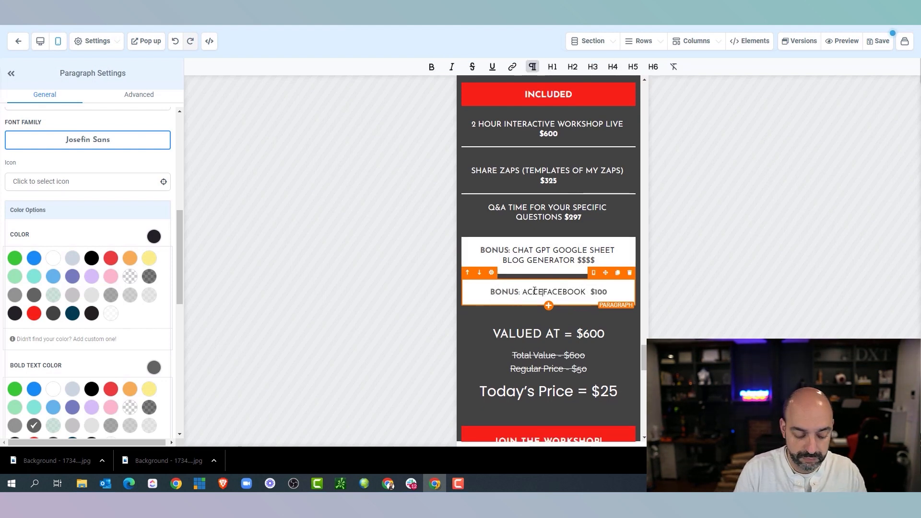
left_click(598, 290)
type("COMMUNITY")
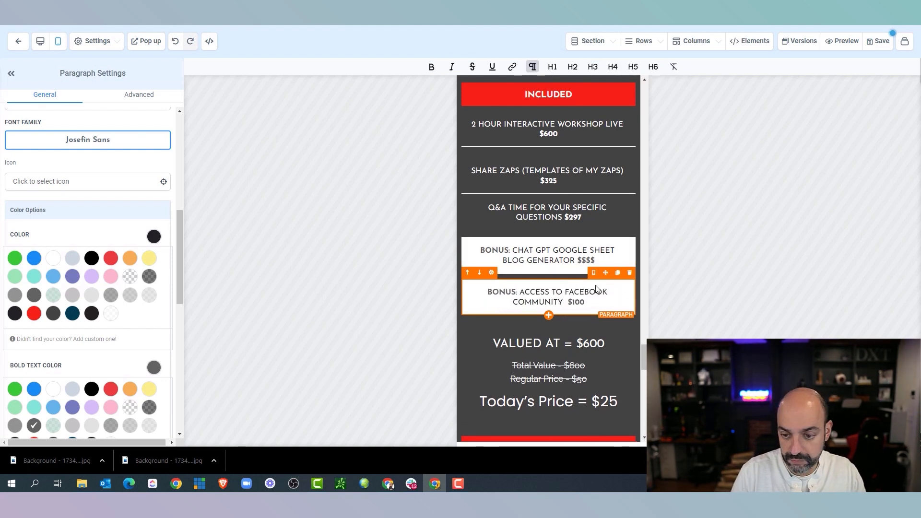
double_click(575, 303)
type("$$$$$")
Set Valued At and Total Value to $1222 and Regular Price to $197
scroll(574, 303, "down", 1)
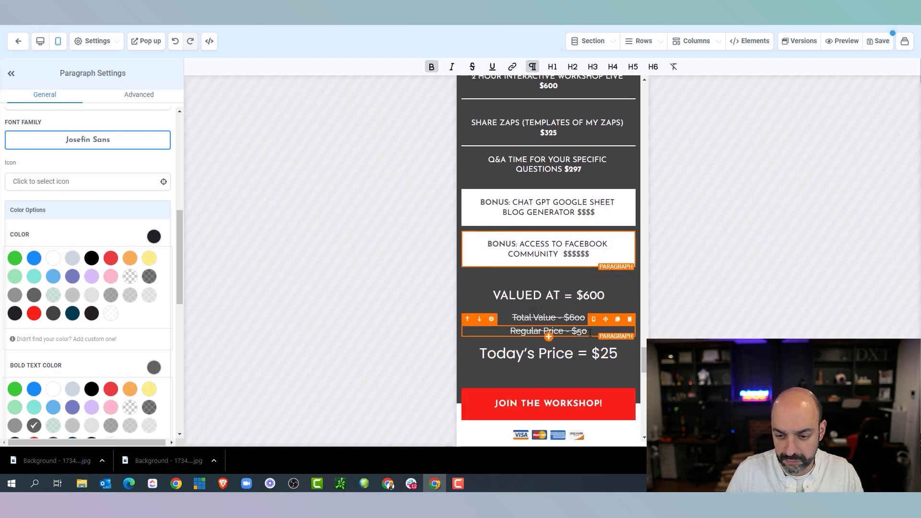
double_click(590, 295)
type("1222")
double_click(579, 318)
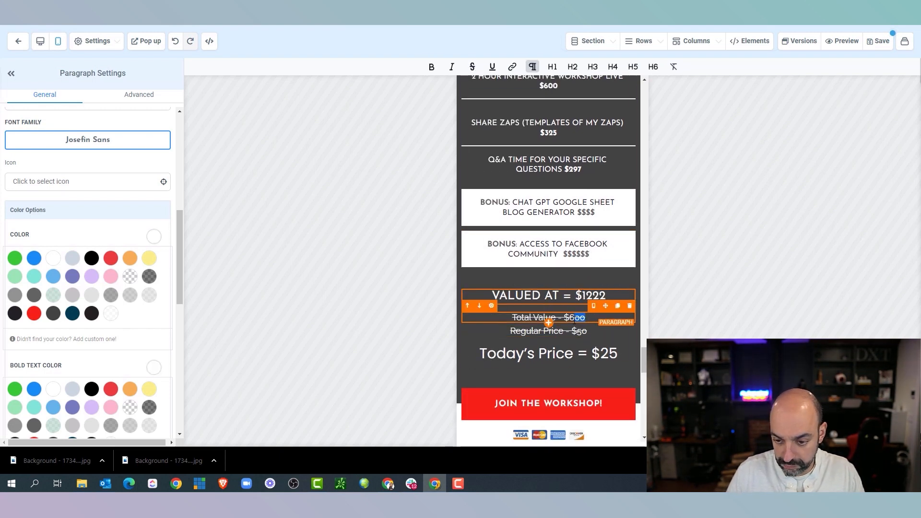
type("1222")
double_click(581, 331)
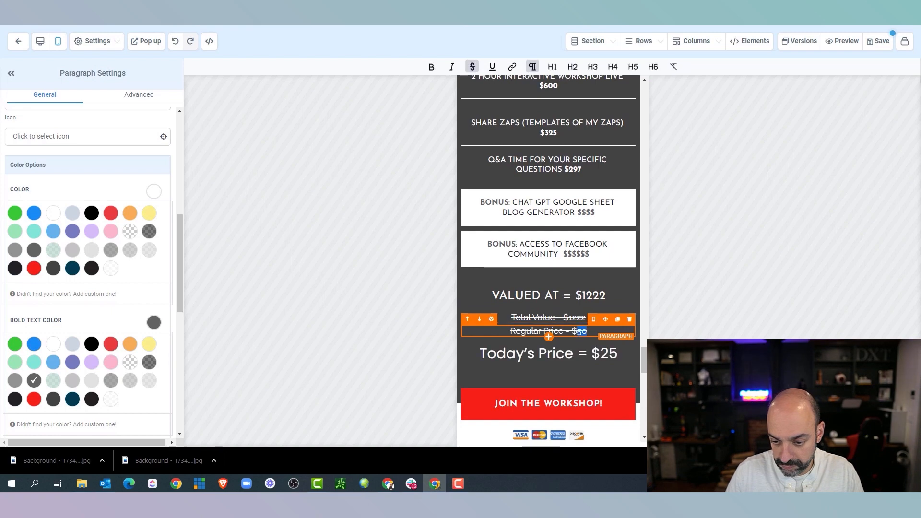
type("197")
double_click(609, 354)
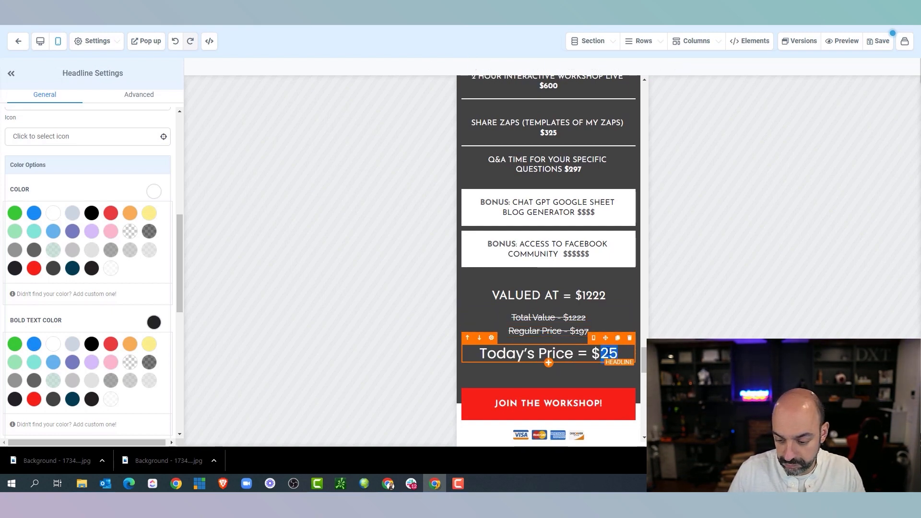
Enter $67 as Today's Price
type("67")
scroll(596, 288, "down", 15)
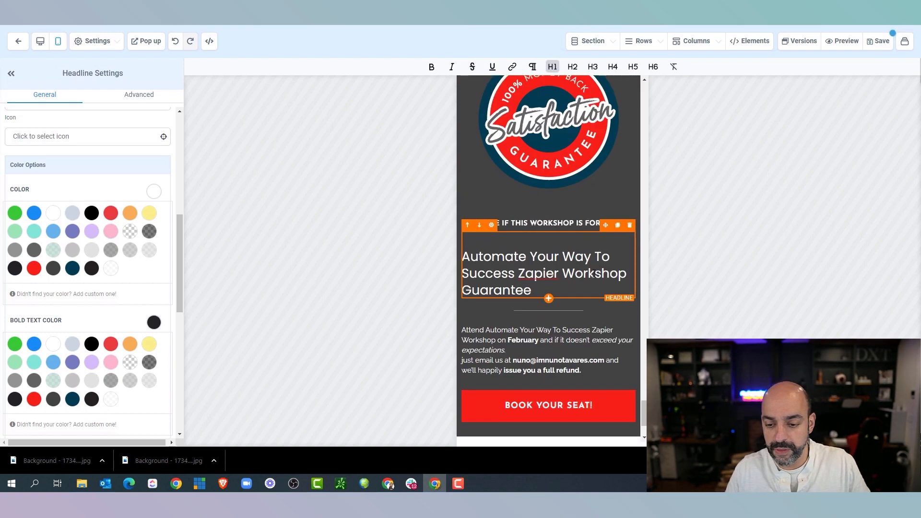
scroll(583, 294, "up", 20)
scroll(583, 288, "down", 15)
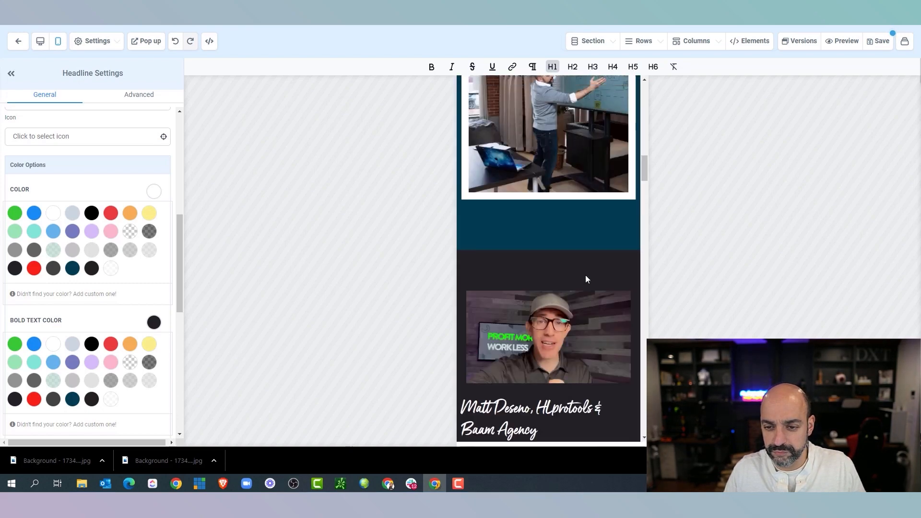
Review the finished page in the desktop layout, then go to the Order Form funnel step
left_click(40, 41)
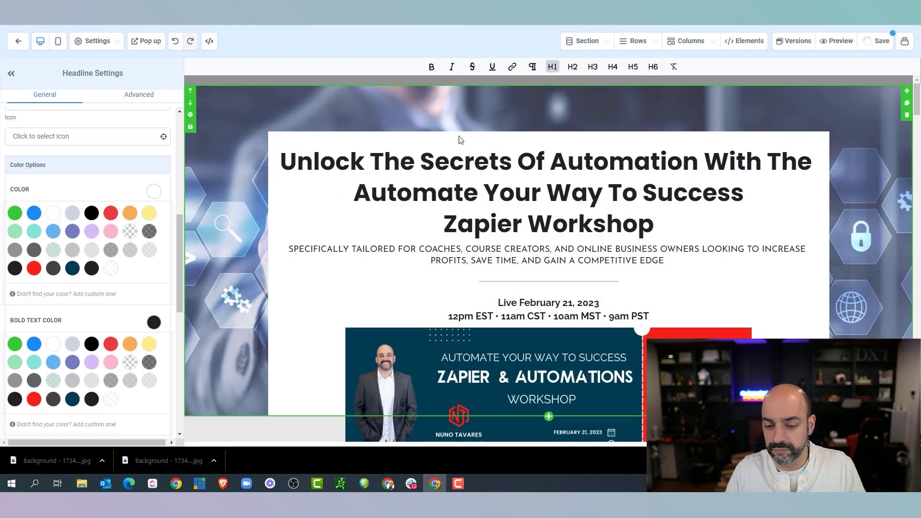
scroll(456, 165, "down", 4)
scroll(456, 165, "down", 20)
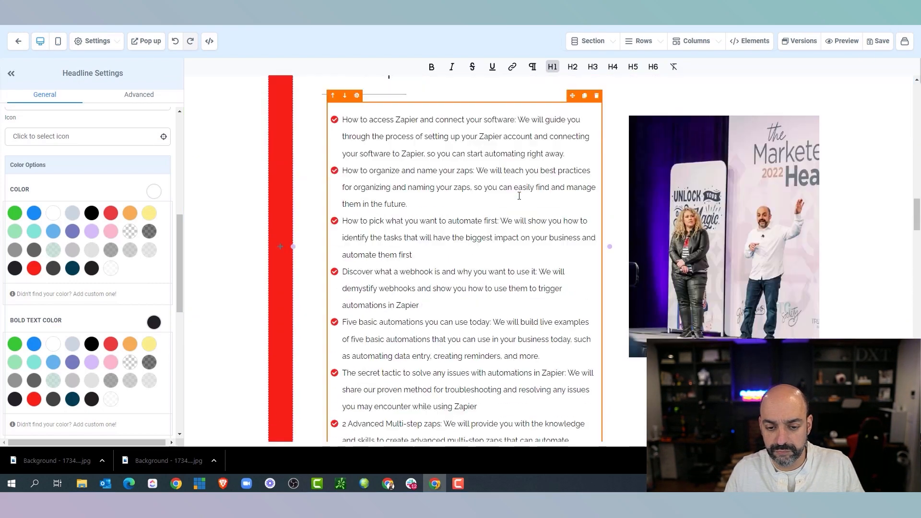
scroll(509, 208, "down", 20)
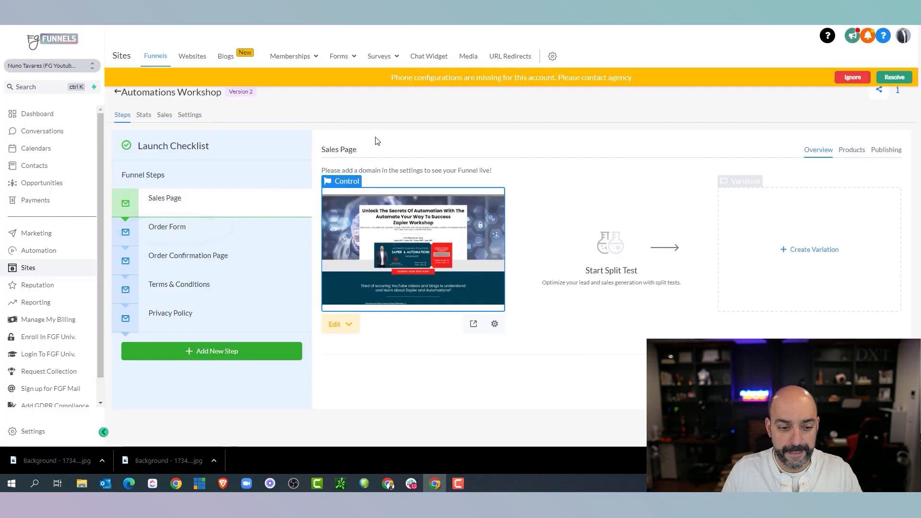
left_click(192, 229)
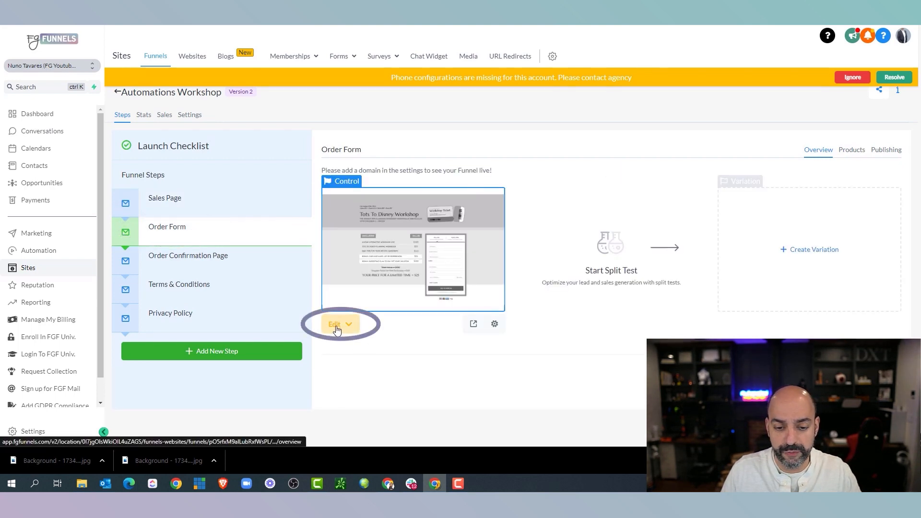
Edit the Order Form step's page, still showing Tots To Disney Workshop copy, in the page builder
left_click(379, 264)
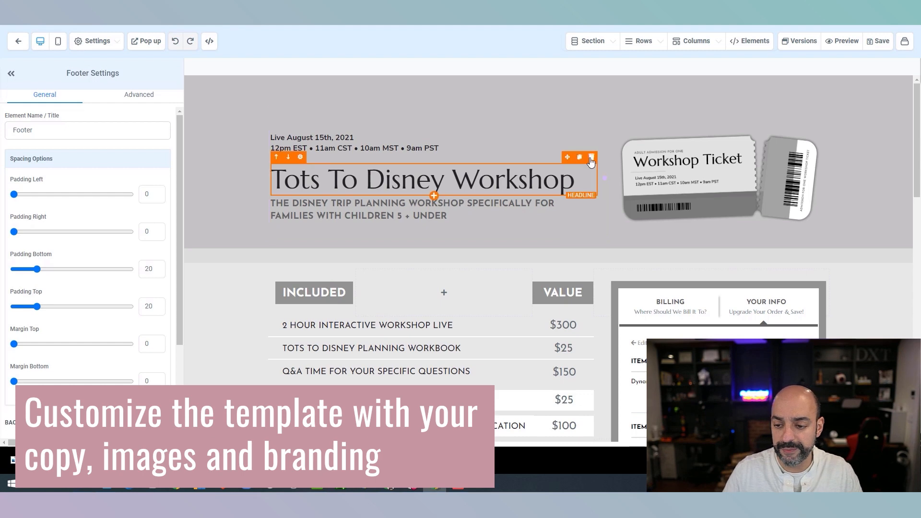
Give the header section a dark navy background
left_click(441, 101)
scroll(164, 307, "down", 3)
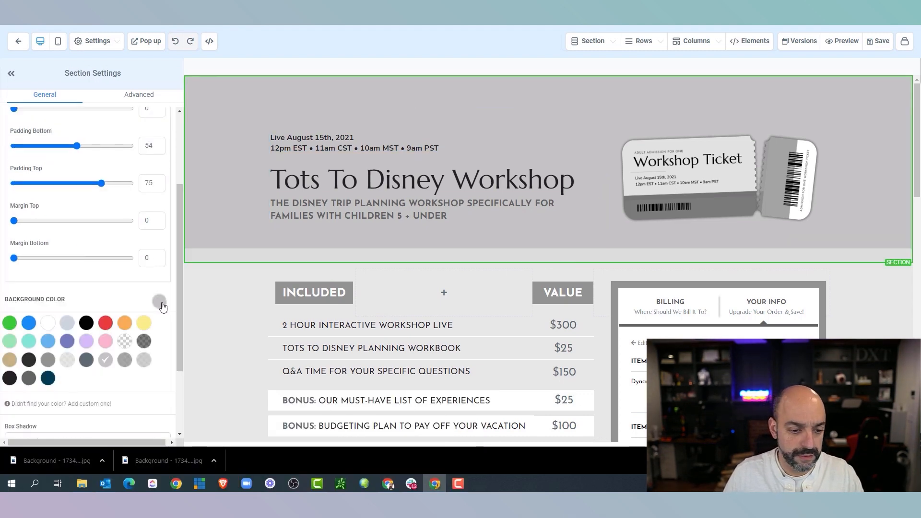
left_click(47, 379)
Edit the date line to read 'Live February 21, 2023' and make its bold text white
left_click(367, 144)
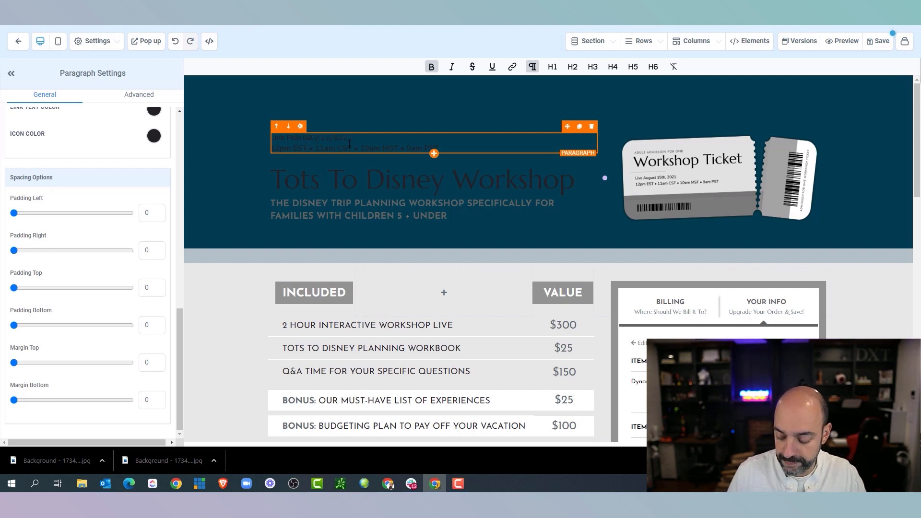
key("BackSpace")
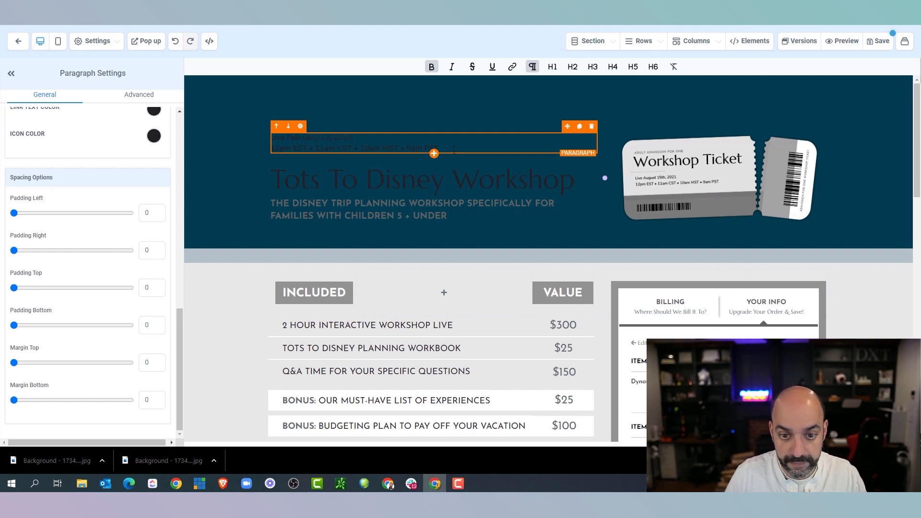
left_click_drag(452, 150, 251, 131)
scroll(133, 290, "up", 3)
left_click(291, 148)
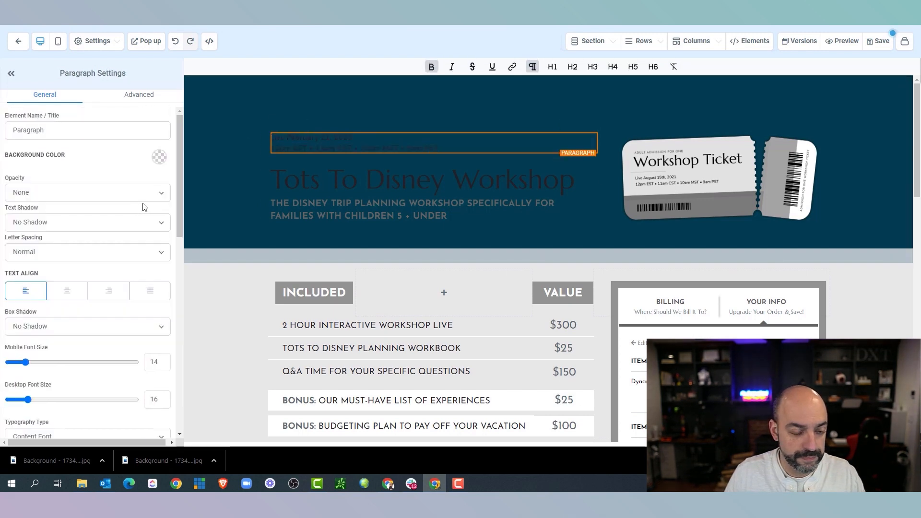
scroll(144, 208, "down", 10)
scroll(141, 173, "up", 3)
left_click(153, 191)
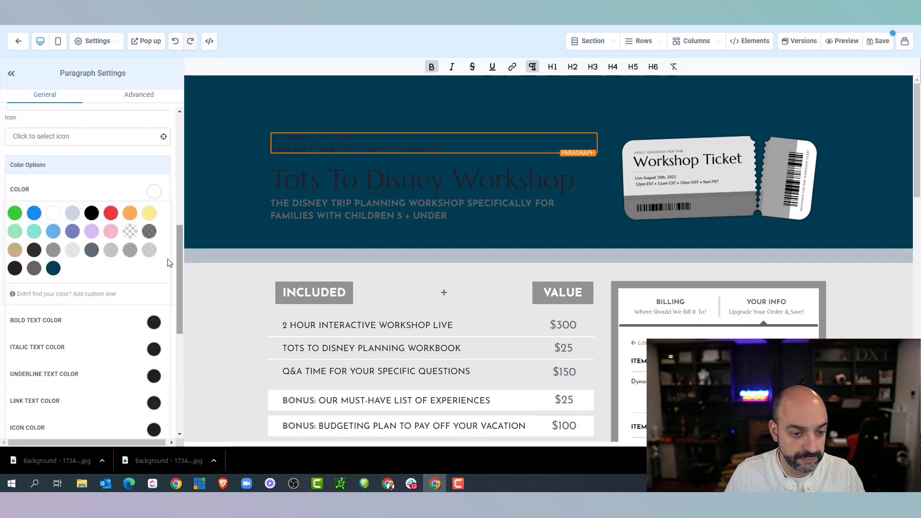
left_click(152, 323)
left_click(56, 345)
left_click(709, 181)
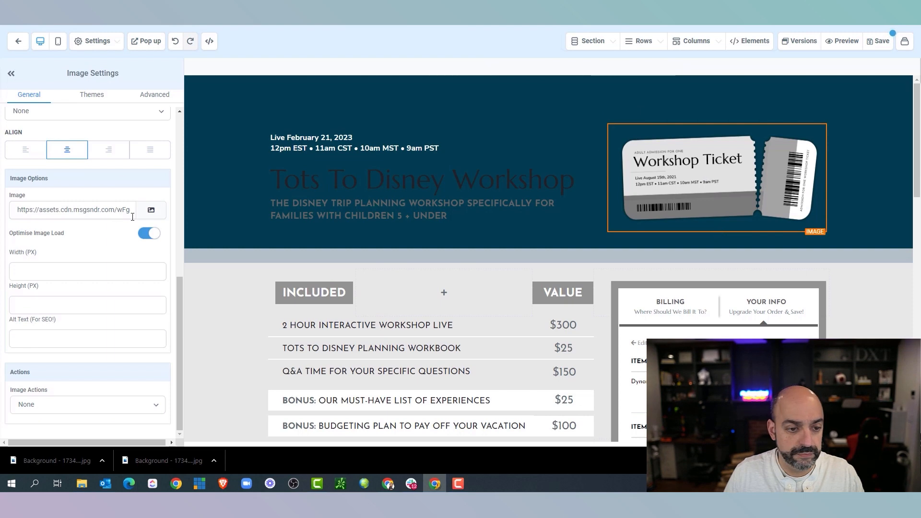
Replace the header image with the Zapier ticket from the Automation Workshop media folder
left_click(153, 210)
left_click(102, 134)
left_click(102, 136)
left_click(97, 265)
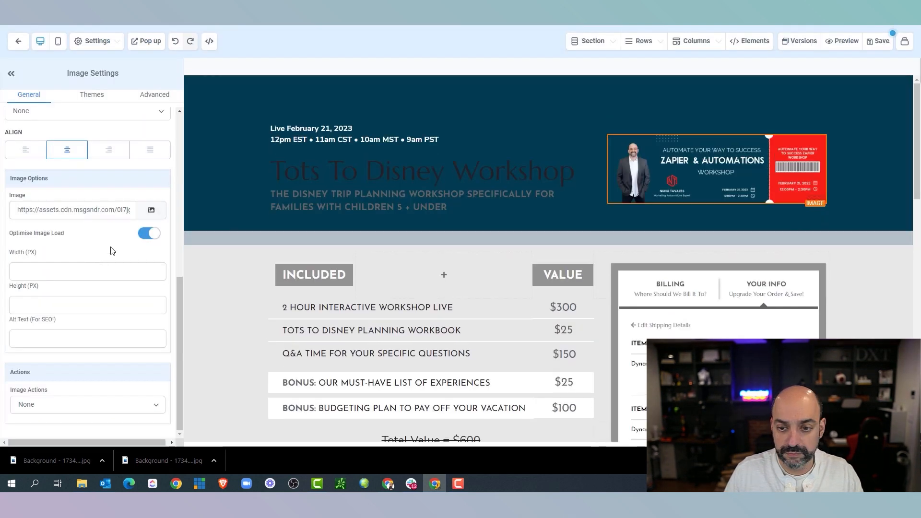
Set the header section background to dark grey after trying black
left_click(435, 86)
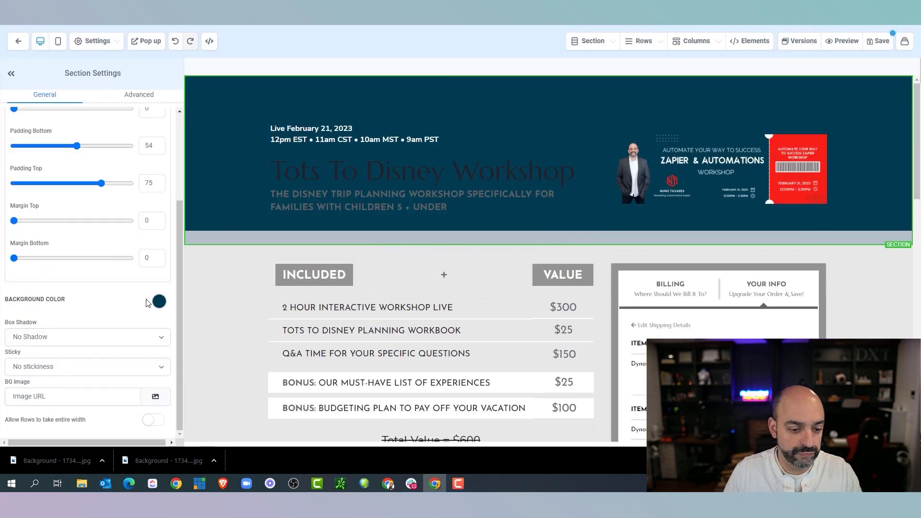
left_click(159, 300)
scroll(115, 283, "down", 2)
left_click(29, 274)
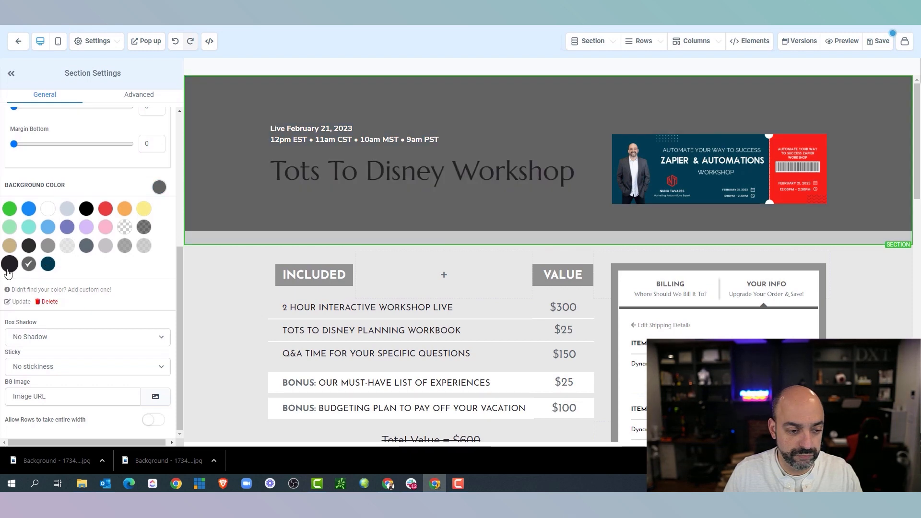
left_click(9, 265)
left_click(29, 263)
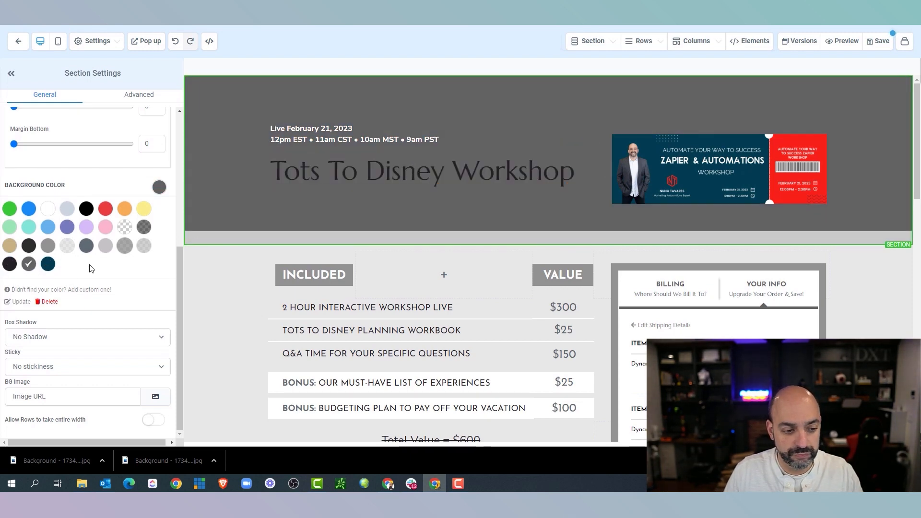
Save a named custom red colour to the palette, keeping the section background dark grey
left_click(50, 290)
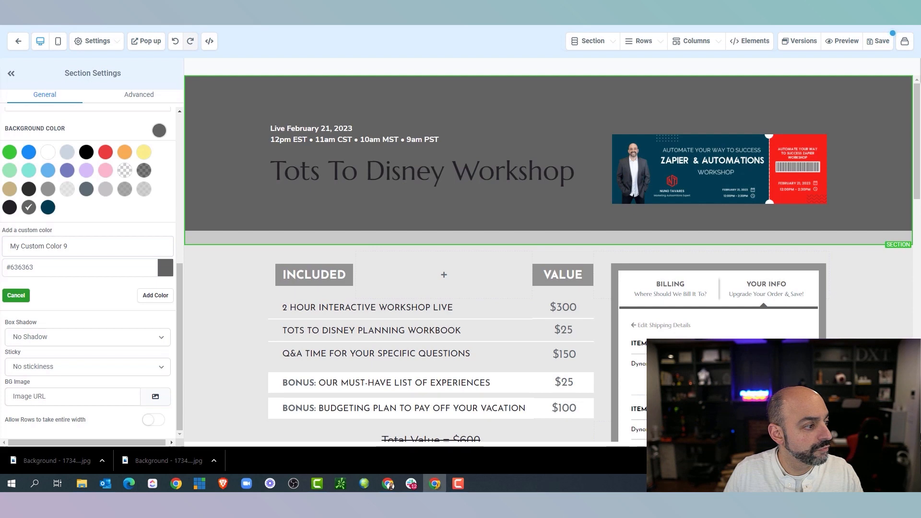
left_click_drag(117, 262, 14, 266)
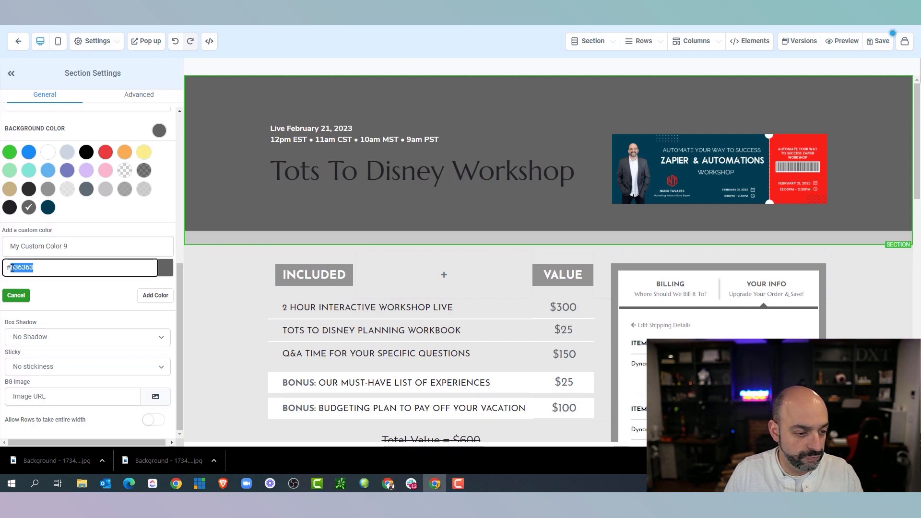
left_click_drag(72, 246, 3, 245)
type("Nuno")
left_click_drag(116, 267, 13, 267)
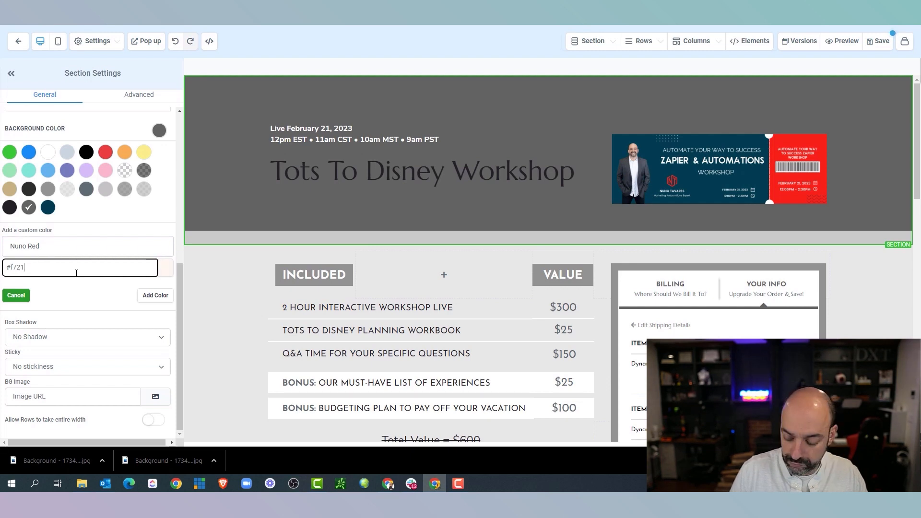
left_click(161, 294)
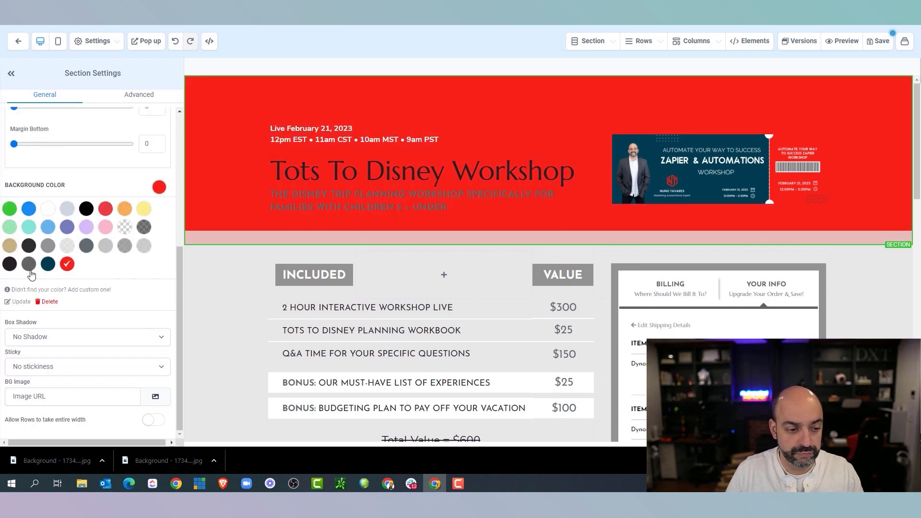
left_click(48, 264)
left_click(29, 264)
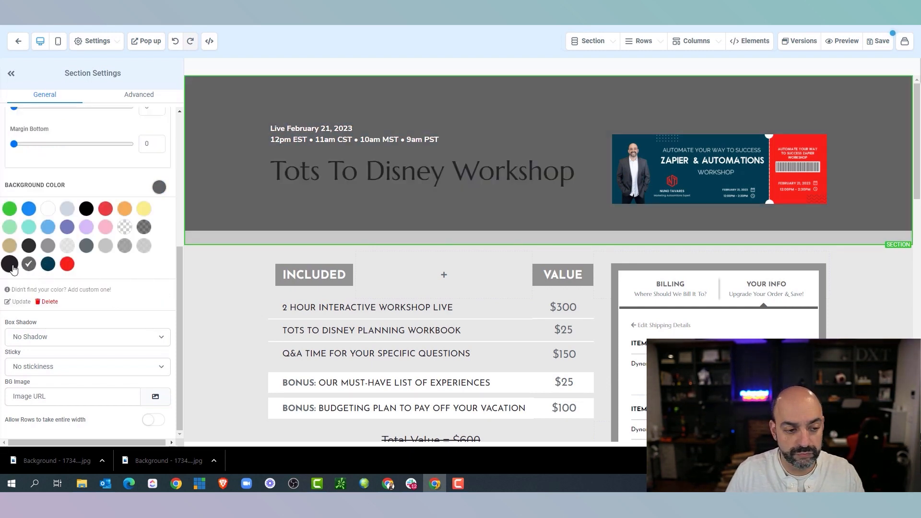
left_click(10, 265)
left_click(28, 265)
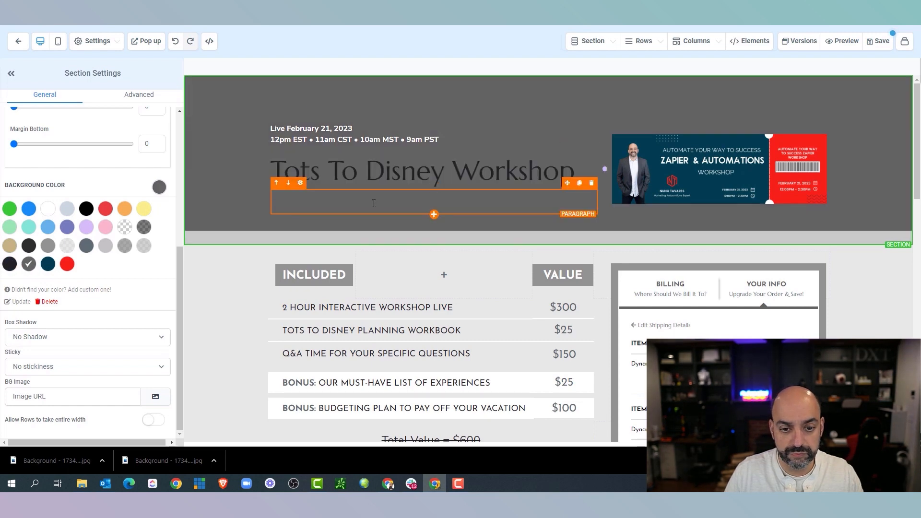
Make the subheading paragraph's bold text white
left_click(298, 201)
scroll(115, 220, "up", 5)
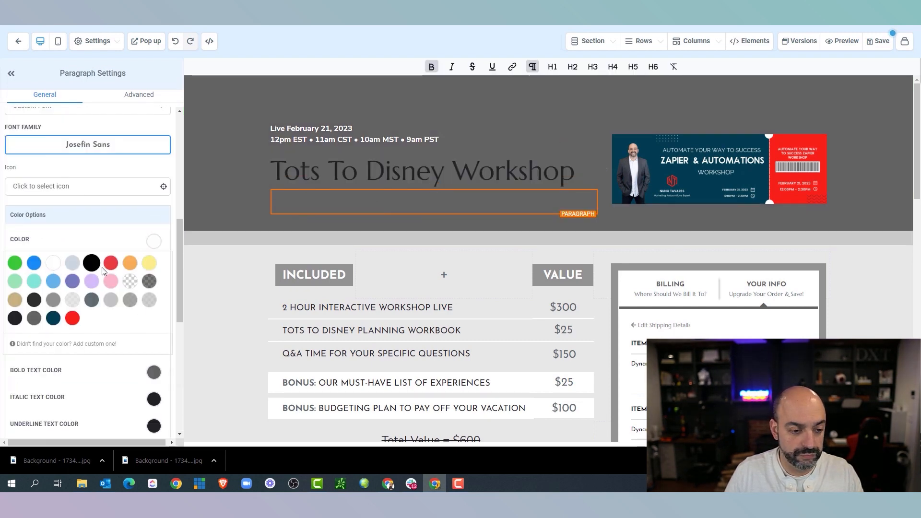
left_click(154, 372)
left_click(54, 394)
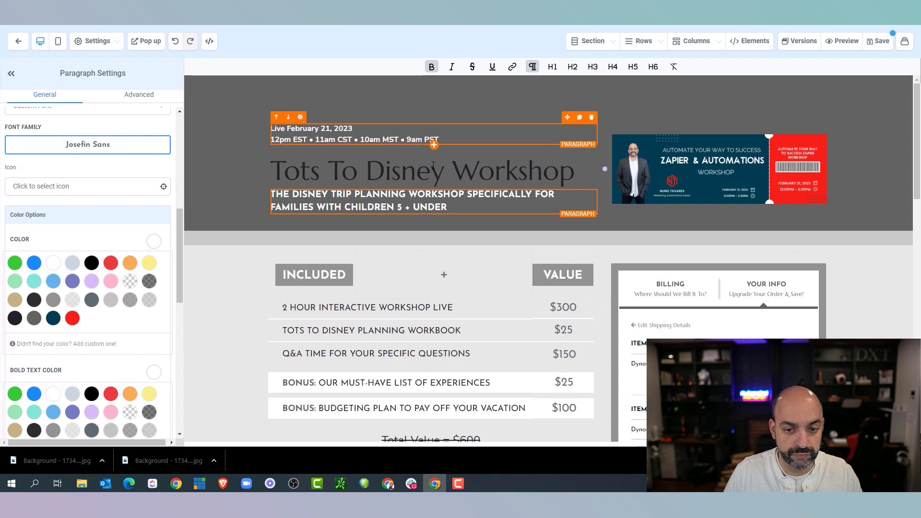
Select the workshop headline text for editing
left_click(578, 172)
left_click_drag(578, 172, 244, 172)
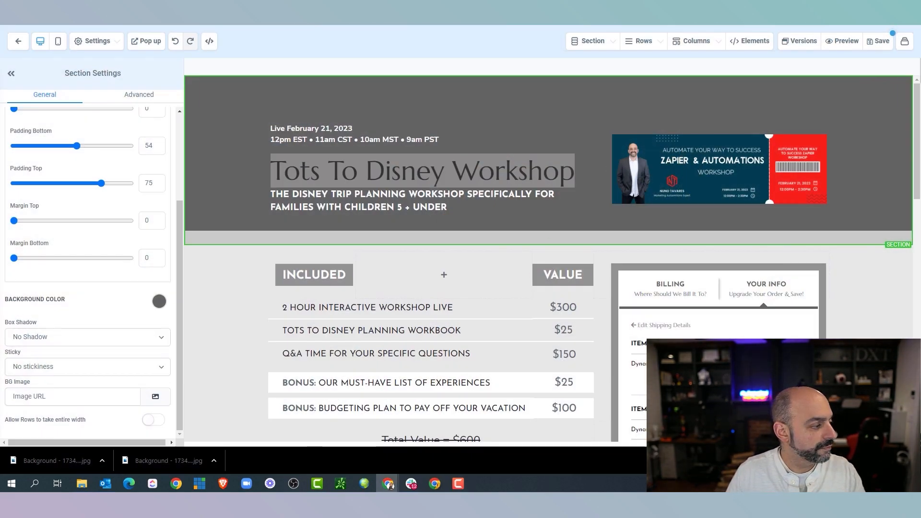
left_click(580, 173)
Paste the new workshop title into the headline and remove the blank lines around it
left_click_drag(580, 173, 270, 169)
right_click(318, 167)
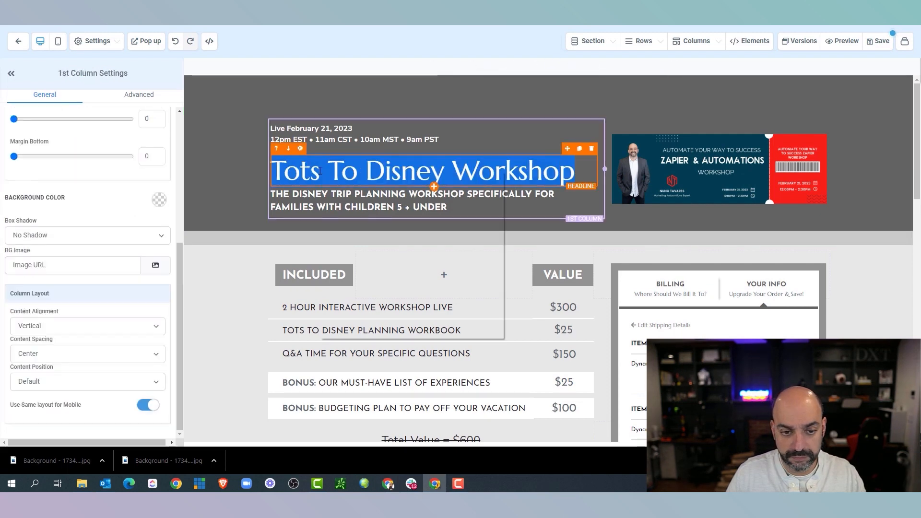
left_click(375, 220)
left_click(361, 256)
left_click(288, 203)
left_click(264, 203)
left_click(272, 204)
key("BackSpace")
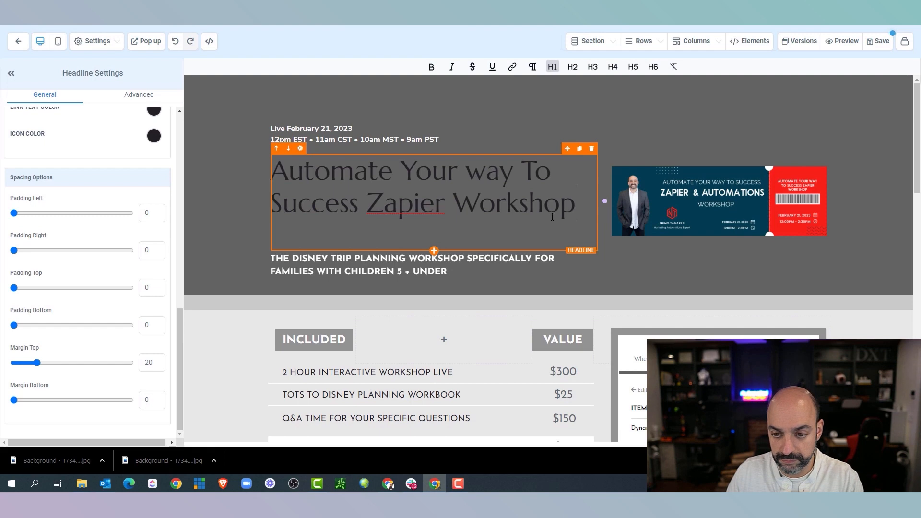
left_click(455, 233)
key("BackSpace")
left_click_drag(579, 206, 256, 165)
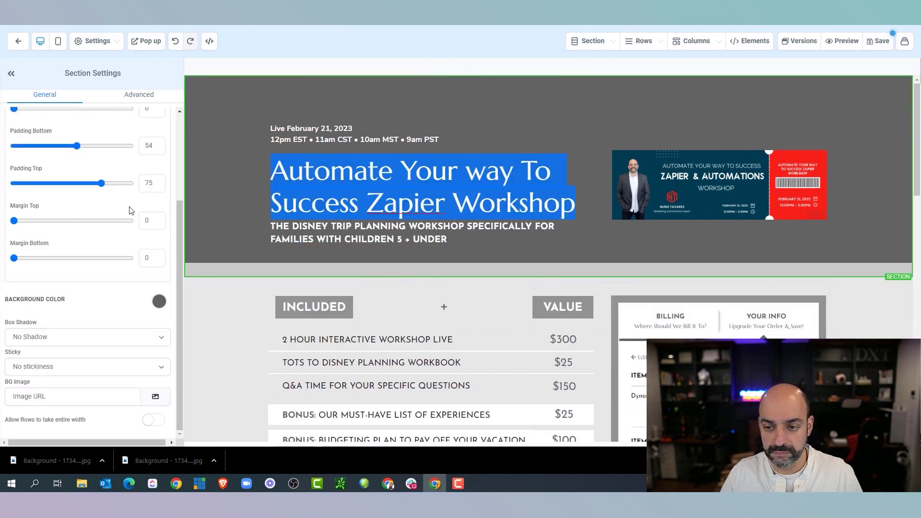
Set the header background to dark teal and review the ticket image's border and corner options
left_click(160, 303)
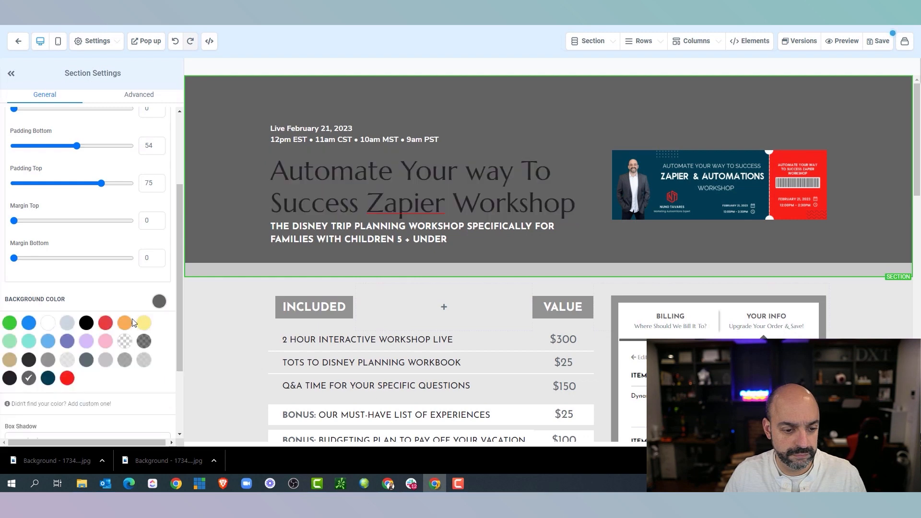
left_click(48, 378)
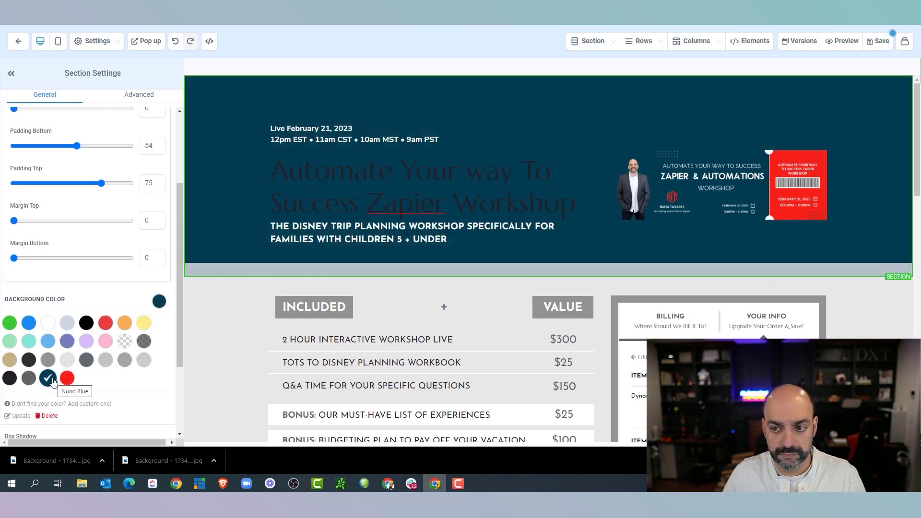
left_click(691, 187)
scroll(123, 313, "down", 2)
left_click(165, 100)
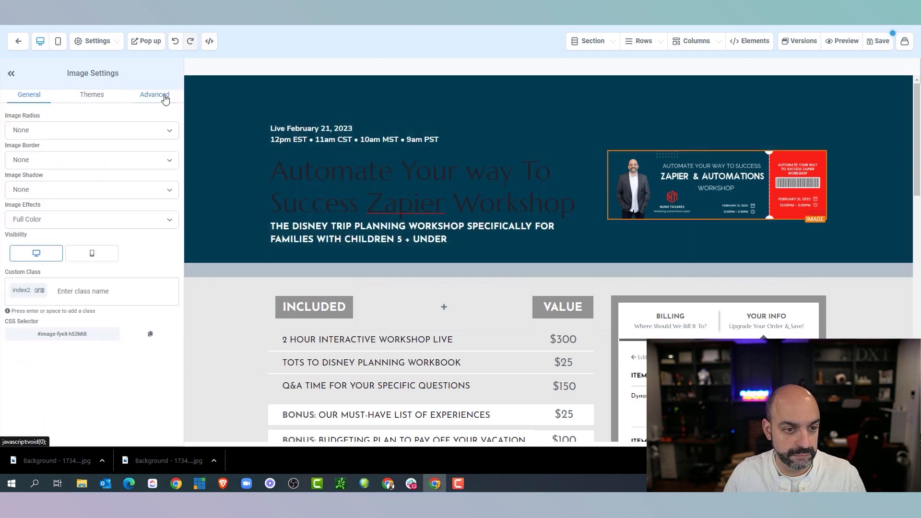
left_click(73, 160)
left_click(72, 179)
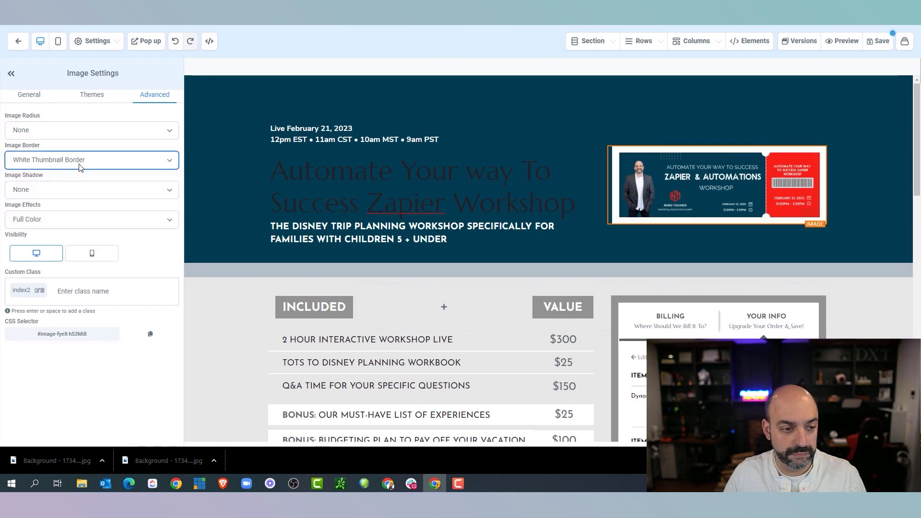
left_click(80, 163)
left_click(132, 250)
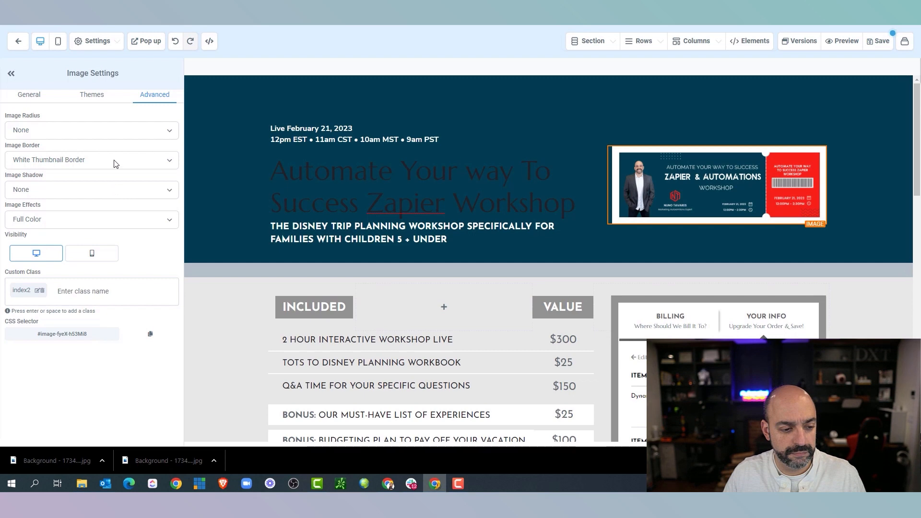
left_click(107, 130)
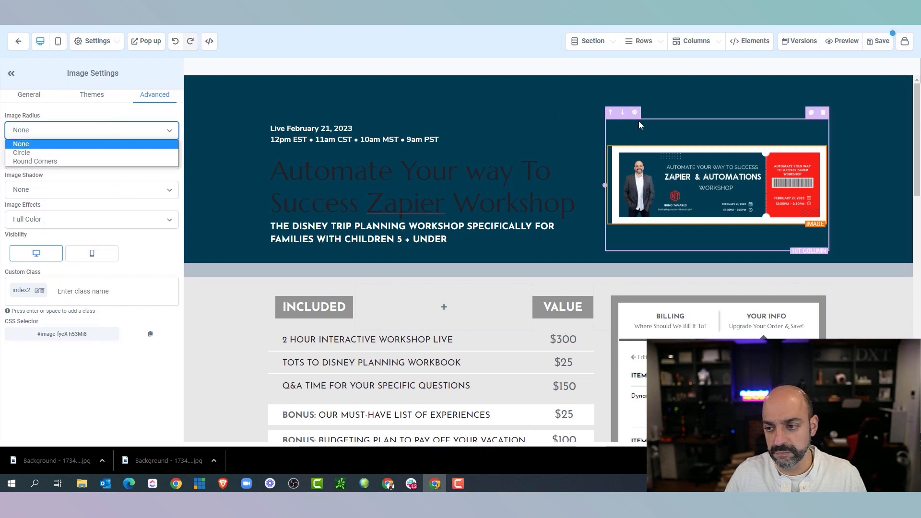
Make the headline text white
left_click(422, 187)
scroll(142, 281, "down", 5)
left_click(152, 288)
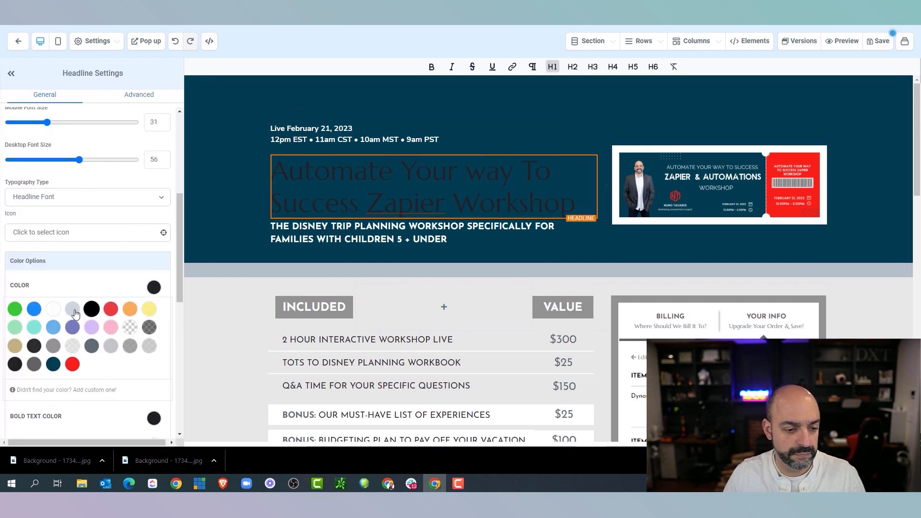
left_click(54, 309)
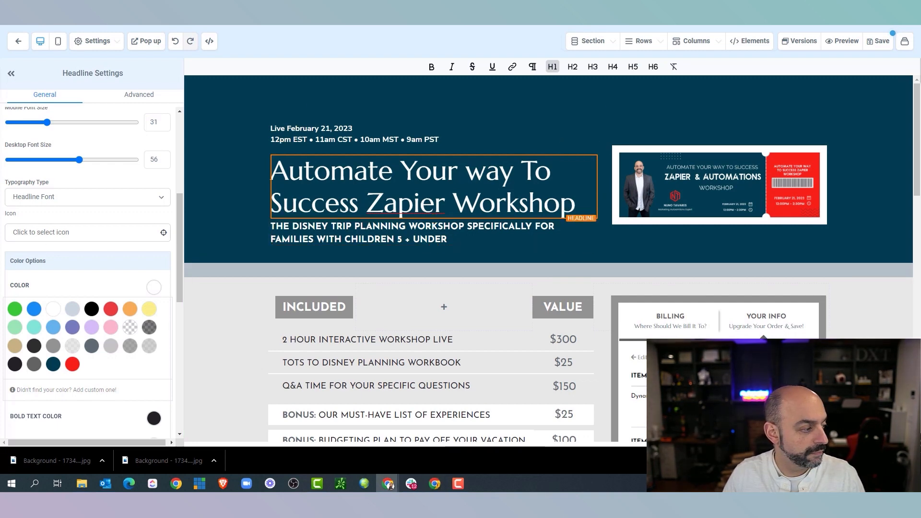
Replace the subheading with 'Specifically tailored for coaches, course creators, and online business owners…'
triple_click(305, 231)
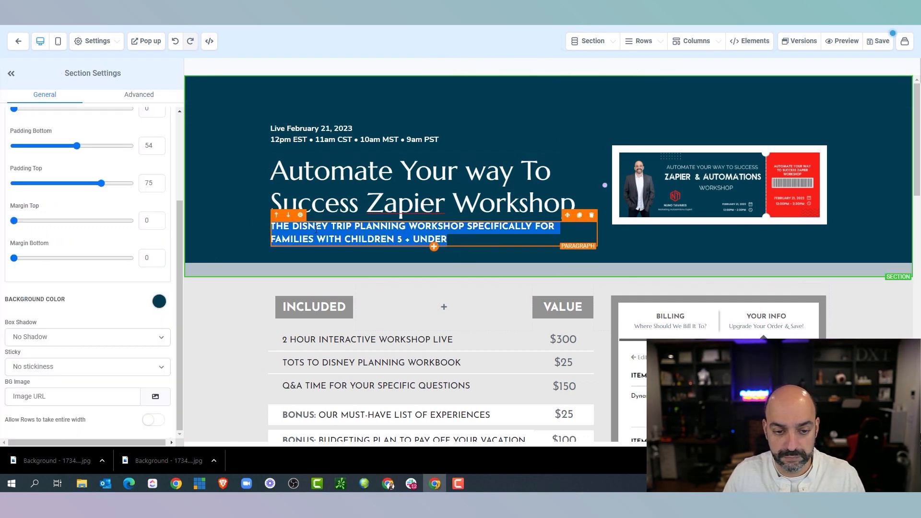
type("SPECIFICALLY TAILORED FOR COACHES, COURSE CREATORS, AND ONLINE BUSINESS OWNERS LOOKING TO INCREASE PROFITS, SAVE TIME, AND GAIN A COMPETITIVE EDGE")
left_click(275, 242)
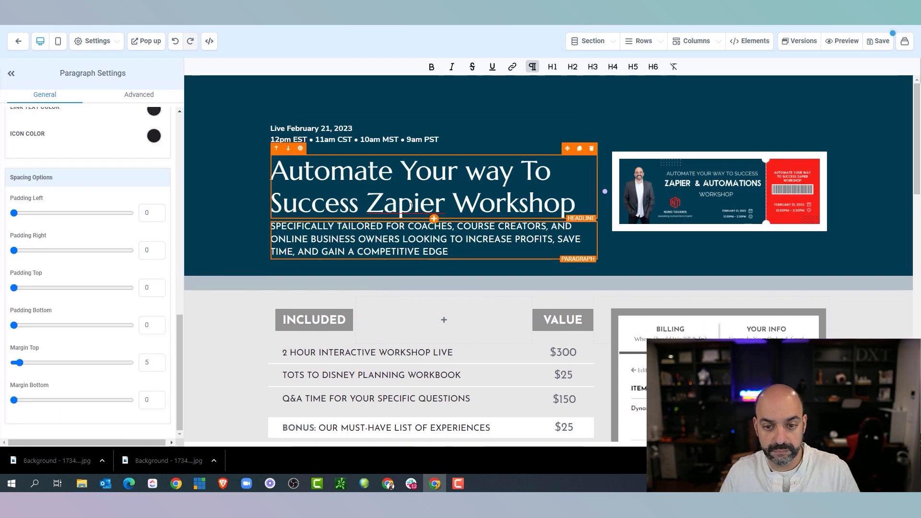
left_click_drag(648, 272, 574, 270)
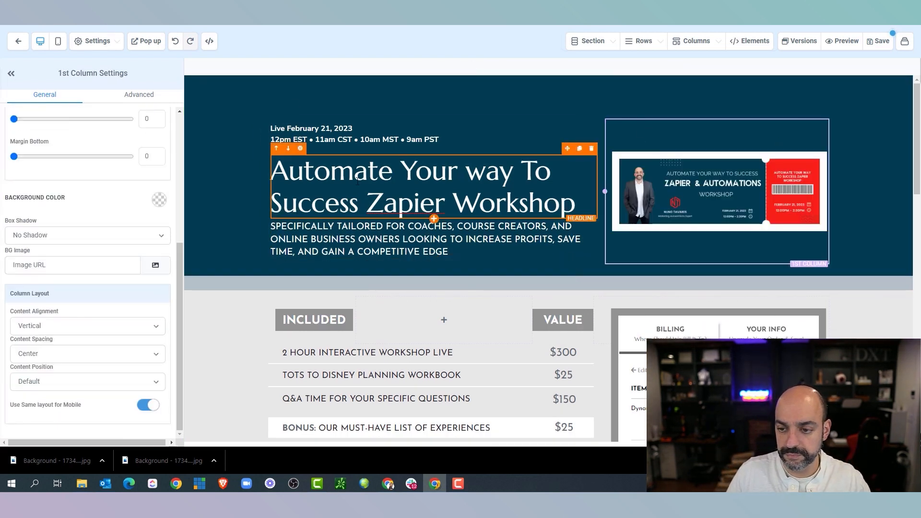
scroll(336, 206, "down", 3)
left_click(317, 176)
scroll(96, 263, "up", 10)
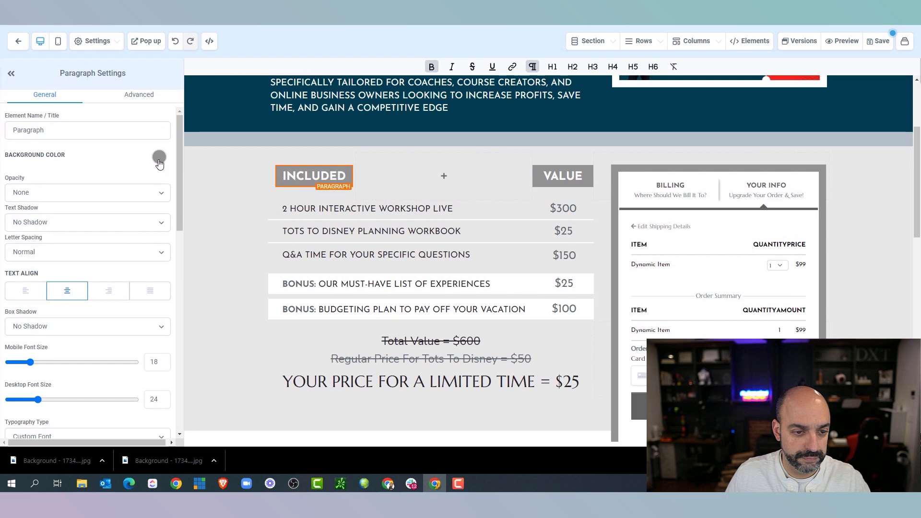
Give the INCLUDED and VALUE labels a red background
left_click(159, 157)
left_click(67, 234)
left_click(570, 177)
left_click(159, 157)
left_click(68, 234)
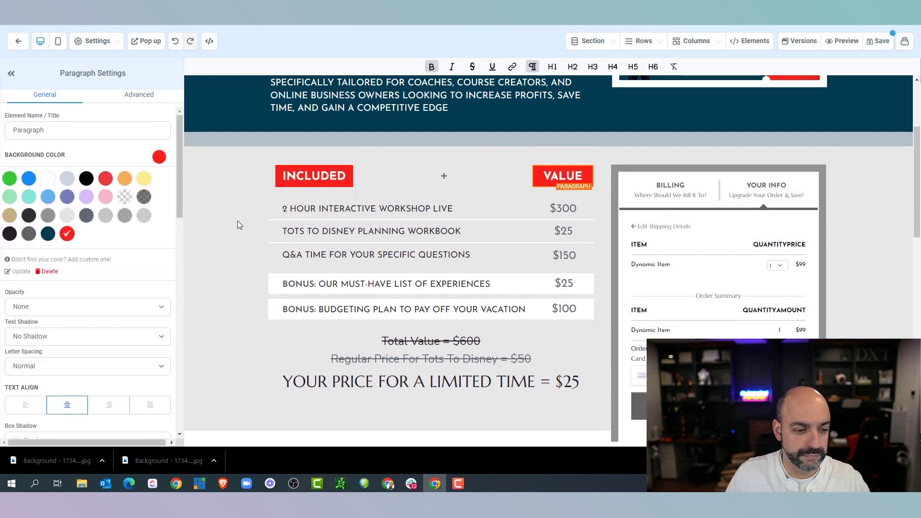
Change the first item's value from $300 to $600
left_click(465, 209)
left_click(564, 209)
key("BackSpace")
type("6")
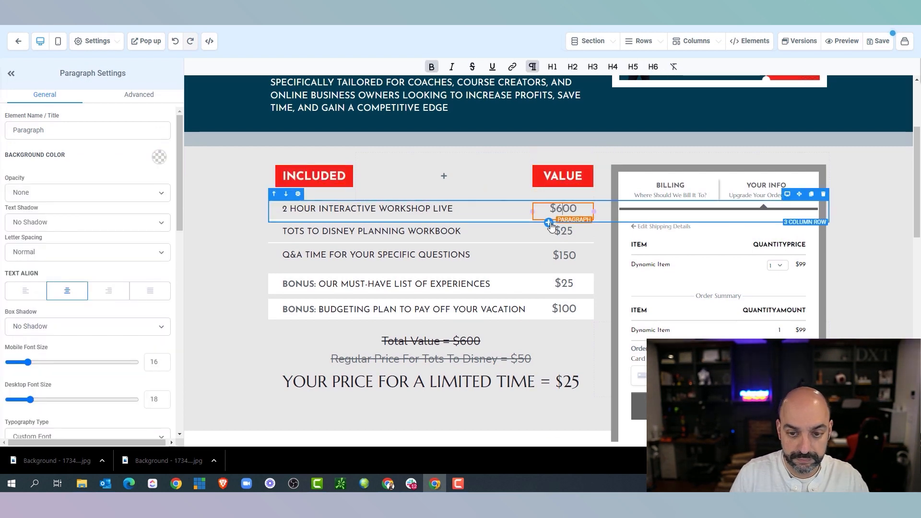
Set the pricing section background to white
left_click(190, 257)
scroll(81, 272, "down", 1)
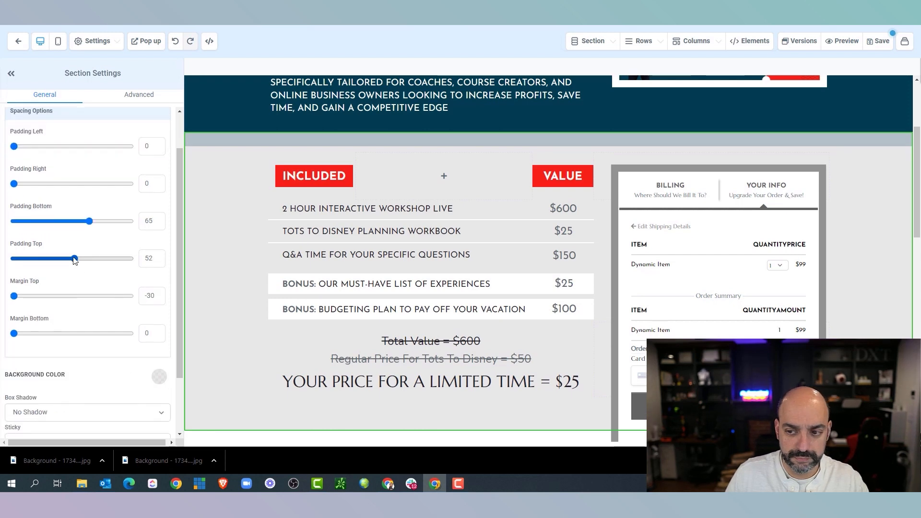
left_click(158, 376)
left_click(48, 400)
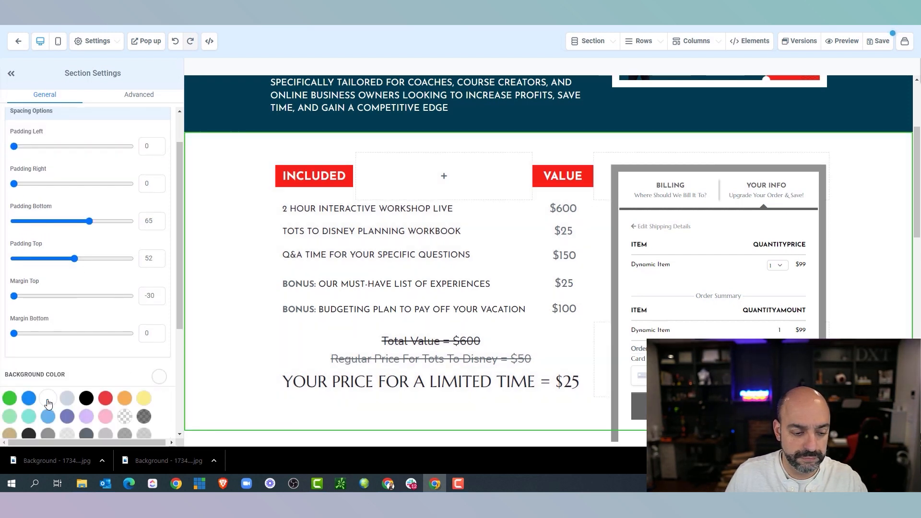
left_click(175, 41)
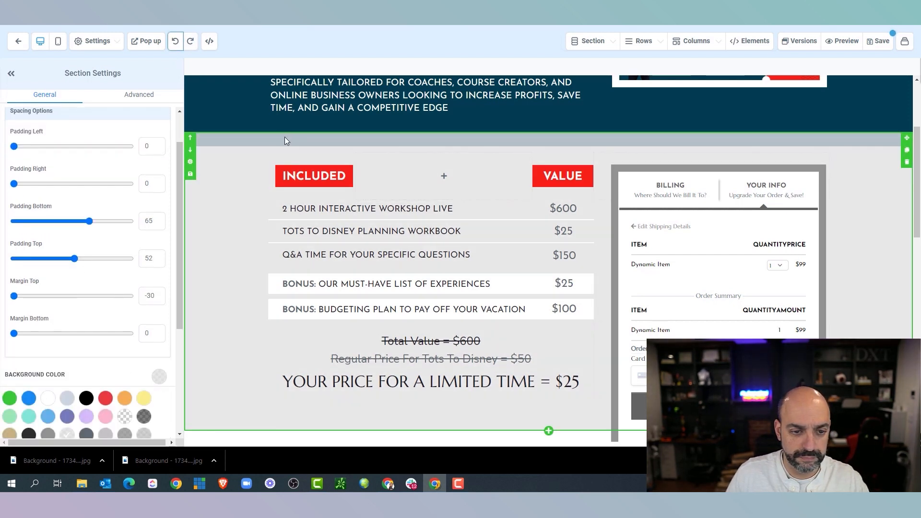
scroll(174, 225, "down", 2)
left_click(48, 306)
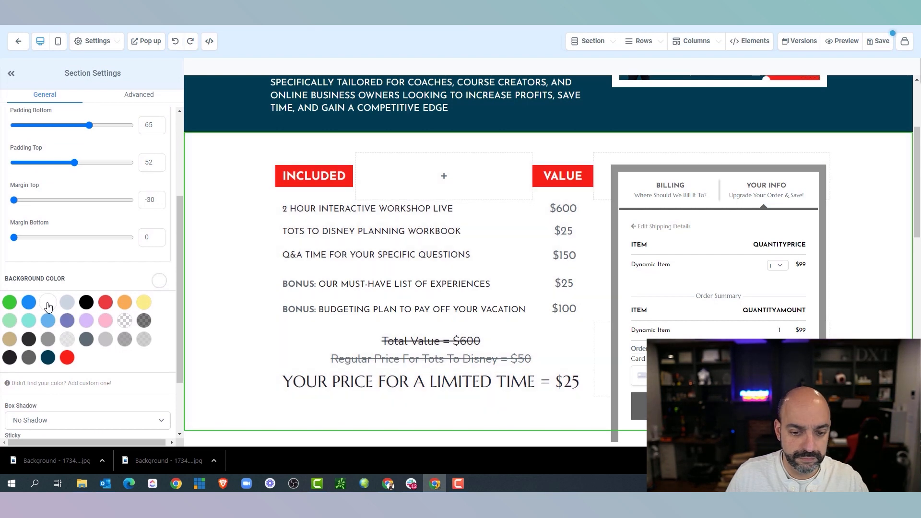
Make the Two Step Order form button red
left_click(594, 188)
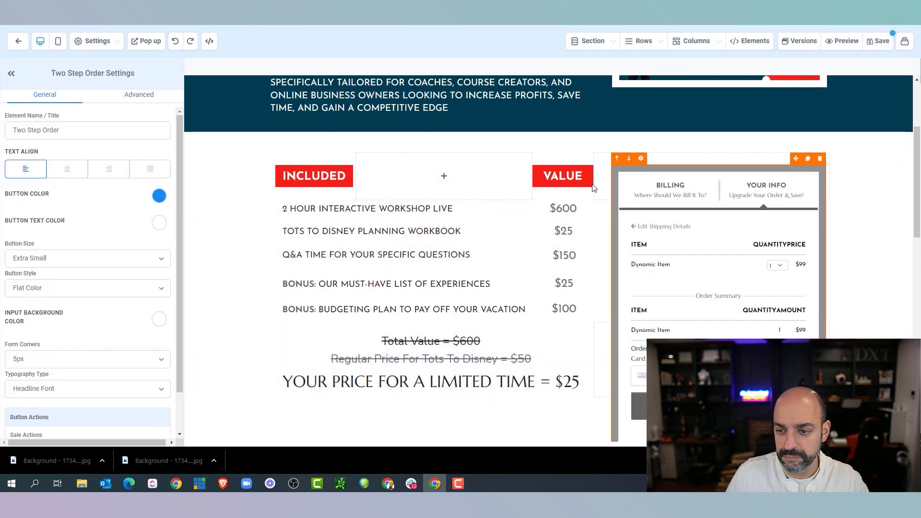
left_click(159, 197)
left_click(67, 272)
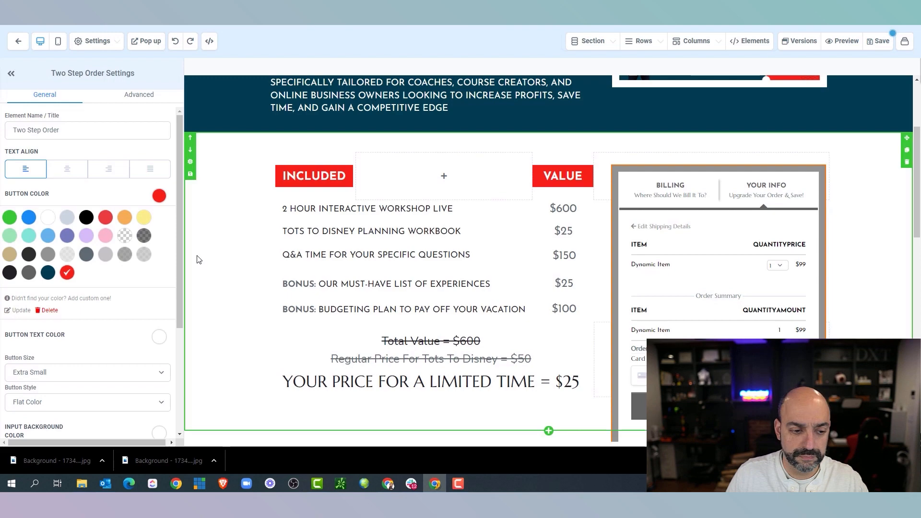
scroll(742, 264, "down", 2)
scroll(351, 240, "down", 10)
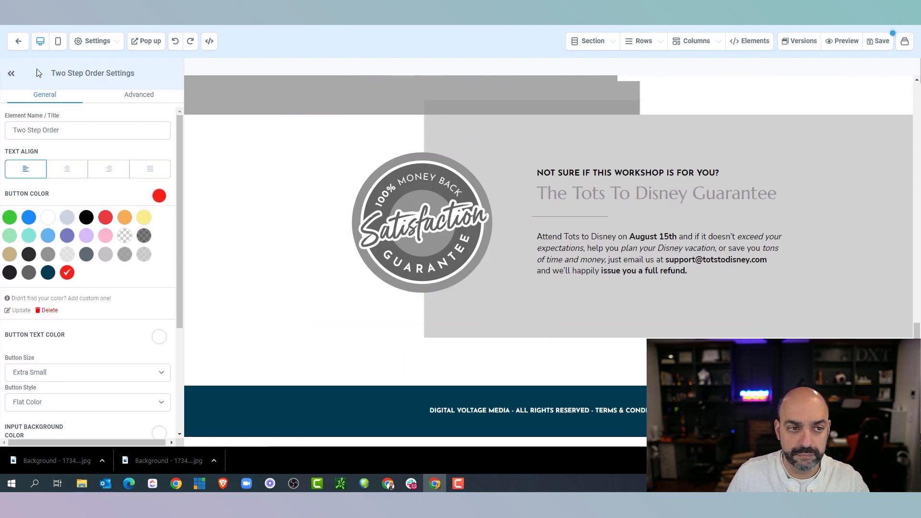
scroll(472, 205, "up", 5)
scroll(473, 205, "up", 10)
scroll(472, 206, "down", 3)
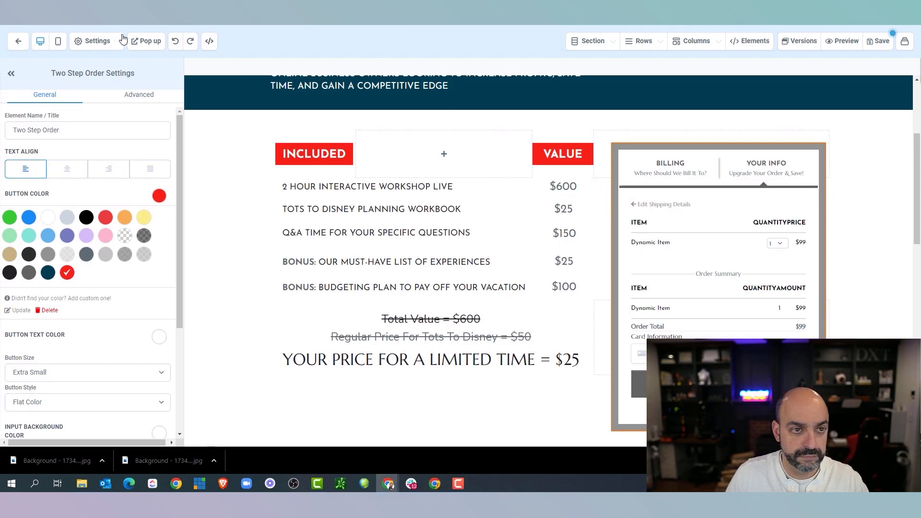
Paste the Share Zaps item from the sales page over the workbook row and change $150 to $297
key("alt+Tab")
scroll(434, 154, "down", 10)
scroll(434, 154, "up", 10)
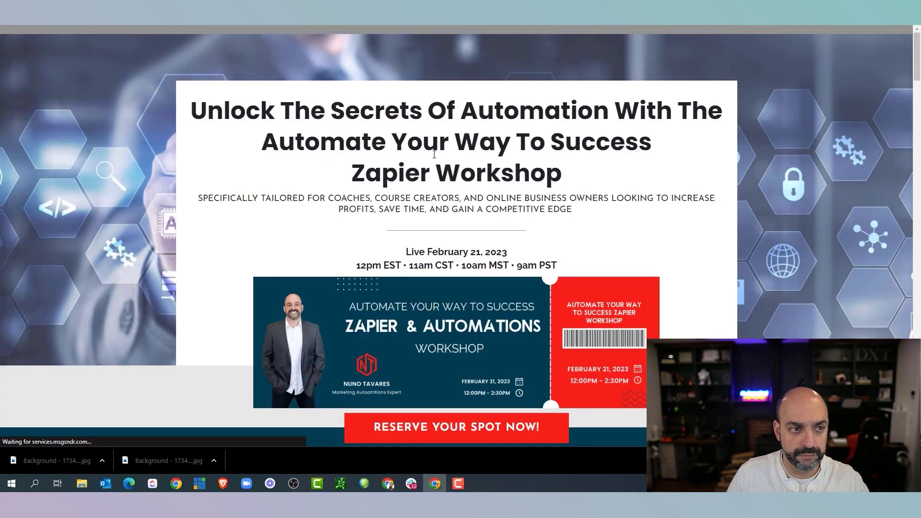
scroll(435, 155, "down", 15)
scroll(441, 161, "down", 15)
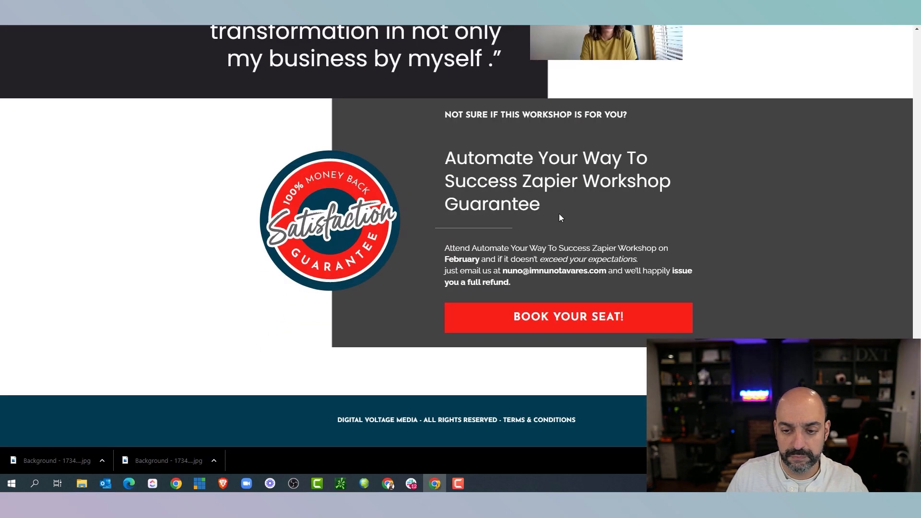
scroll(543, 204, "up", 5)
left_click_drag(363, 199, 201, 197)
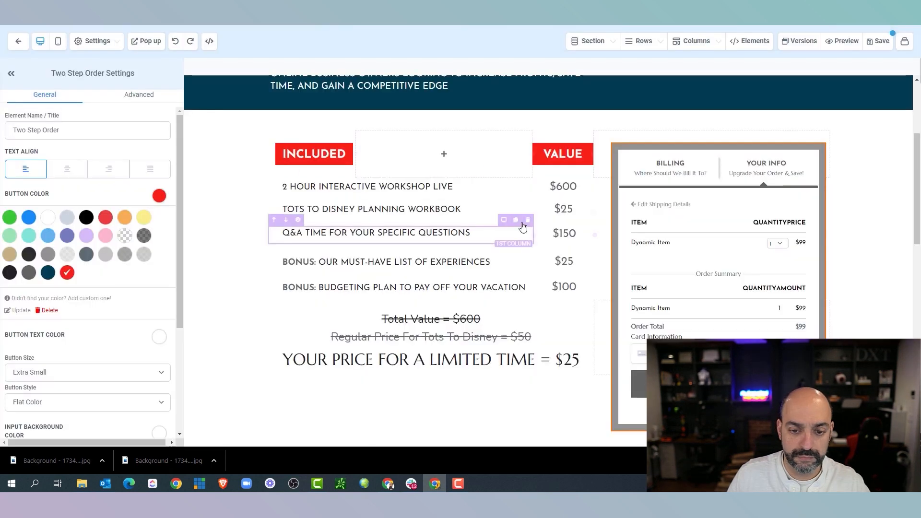
left_click(324, 209)
triple_click(324, 209)
type("SHARE ZAPS (TEMPALTES OF MY ZAPS)")
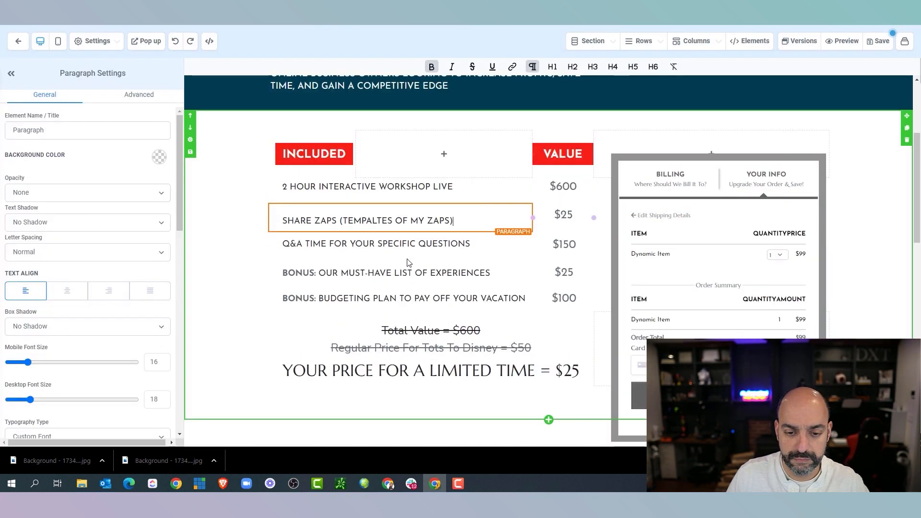
key("BackSpace")
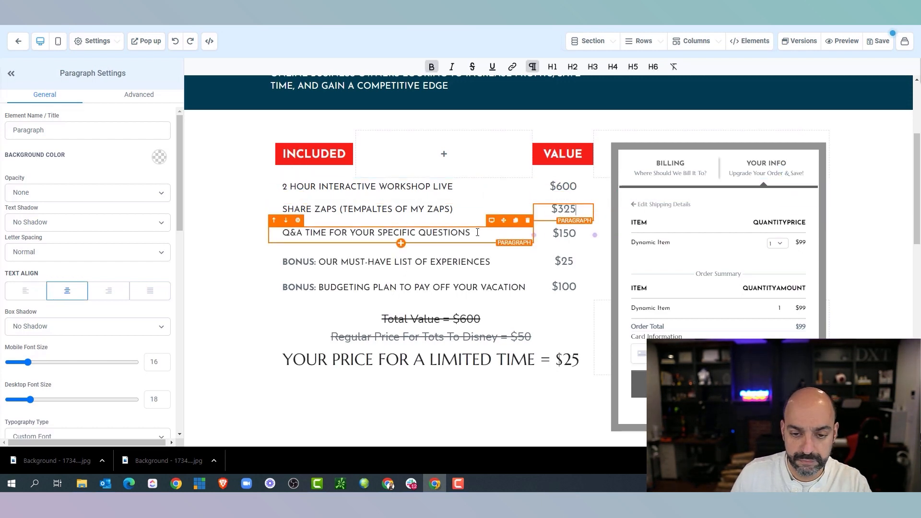
left_click_drag(477, 233, 305, 233)
left_click_drag(580, 234, 558, 234)
type("297")
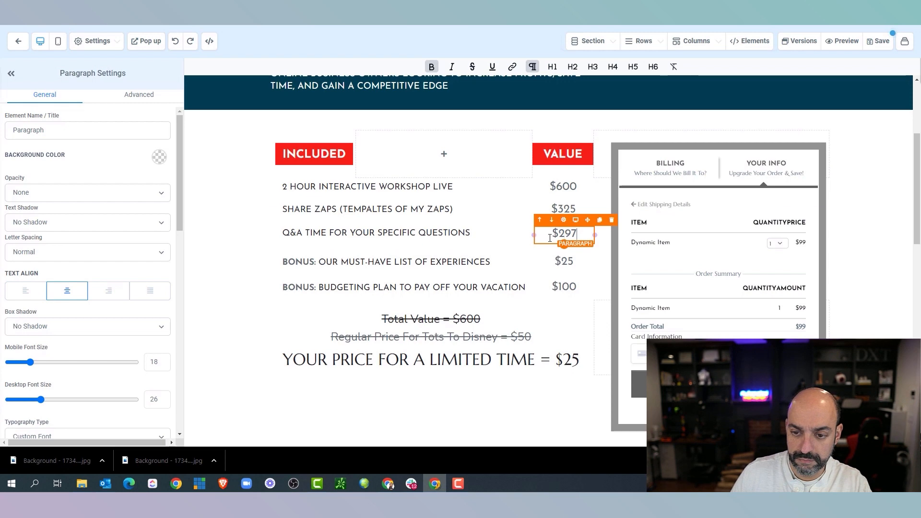
Replace the must-have experiences bonus with the ChatGPT blog generator bonus copied from the sales page
key("ctrl+Tab")
left_click_drag(432, 256, 227, 255)
right_click(279, 251)
left_click(307, 261)
key("ctrl+shift+Tab")
left_click_drag(490, 262, 319, 262)
right_click(344, 260)
left_click(379, 309)
left_click_drag(490, 262, 315, 263)
key("ctrl+Tab")
right_click(379, 255)
left_click(433, 261)
key("ctrl+shift+Tab")
left_click_drag(491, 263, 319, 262)
right_click(345, 262)
left_click(396, 307)
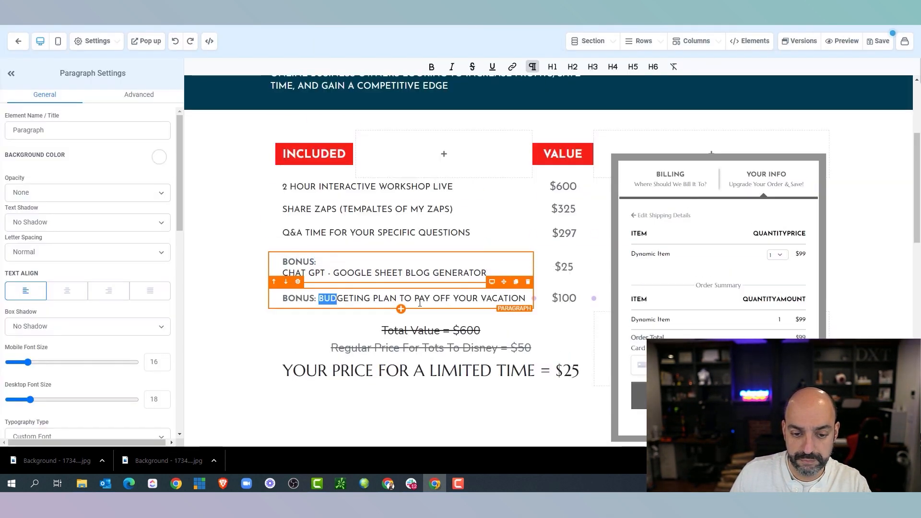
Replace the budgeting plan bonus with the private FB community bonus and set the bonus value to $$$$$$
left_click_drag(322, 299, 527, 298)
key("ctrl+Tab")
left_click_drag(407, 284, 235, 286)
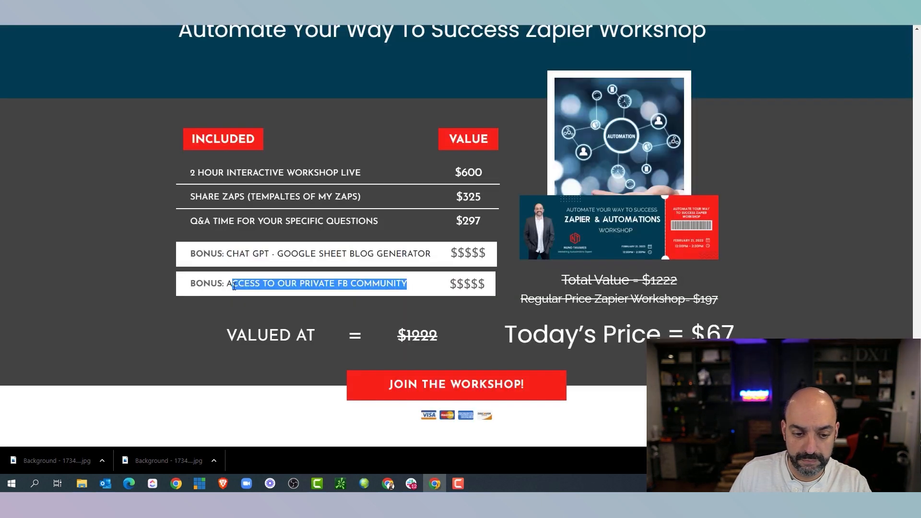
right_click(249, 282)
left_click(268, 288)
key("ctrl+shift+Tab")
right_click(492, 296)
left_click(509, 347)
key("BackSpace")
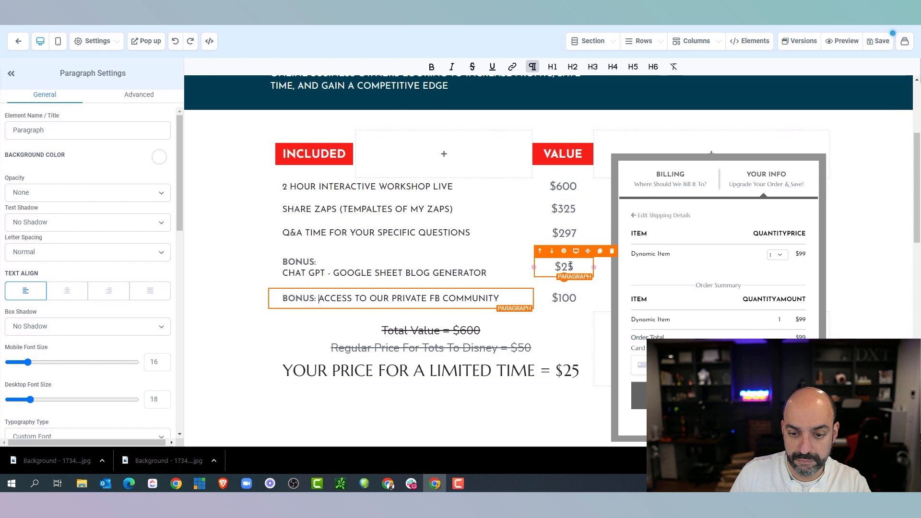
left_click_drag(563, 267, 565, 268)
type("$$$$")
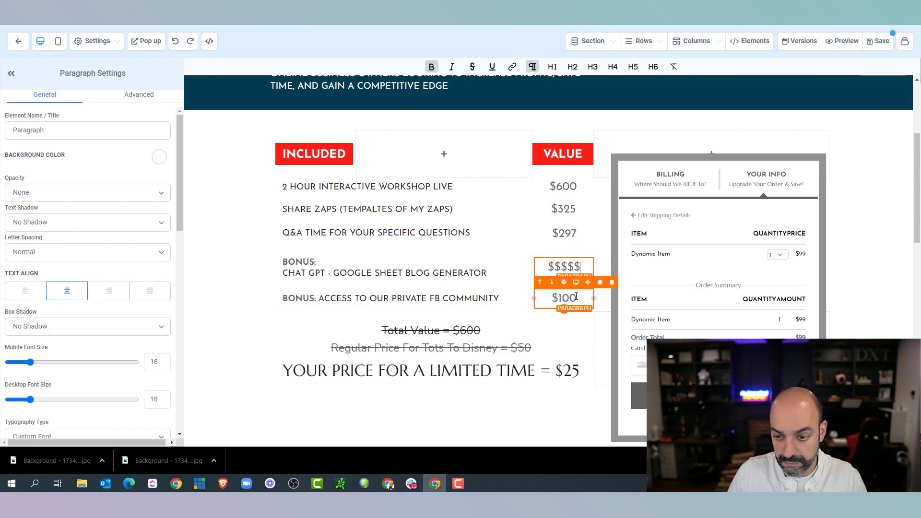
type("$$$$$")
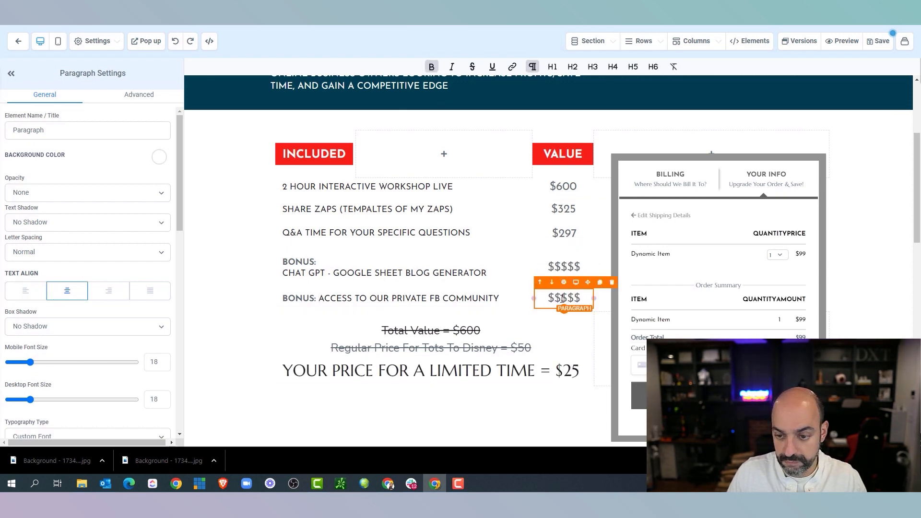
scroll(480, 269, "down", 2)
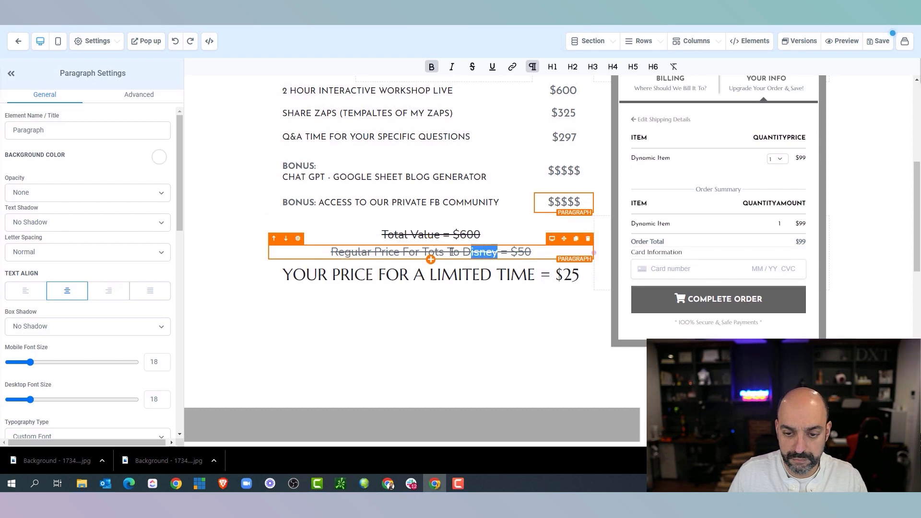
Replace the Tots To Disney name in the Regular Price line with the copied workshop headline
left_click_drag(452, 252, 424, 252)
scroll(429, 192, "up", 5)
triple_click(446, 183)
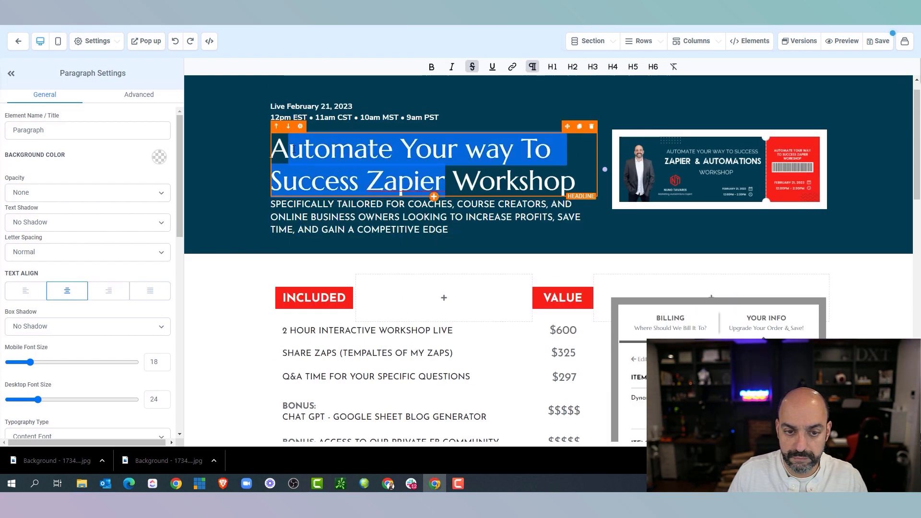
scroll(418, 199, "down", 8)
scroll(460, 216, "up", 4)
left_click_drag(497, 251, 402, 253)
key("ctrl+v")
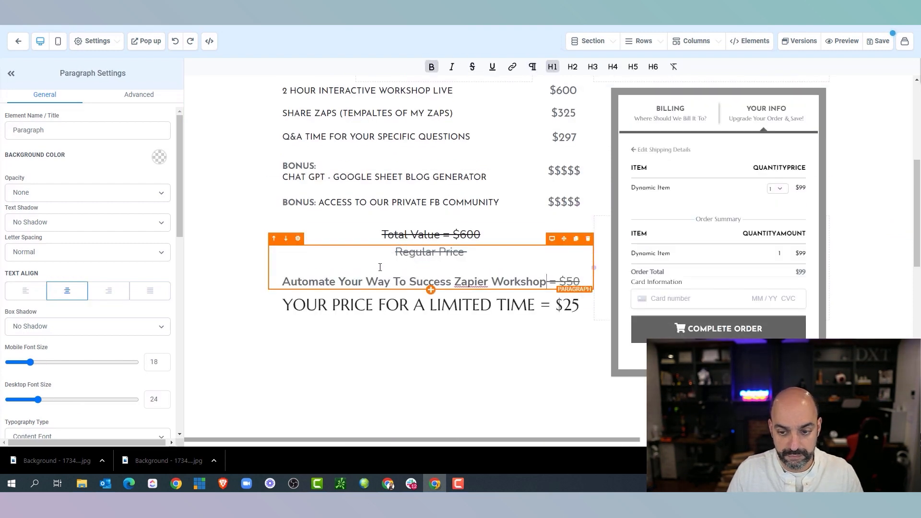
Change the prices to regular $197, Total Value $1222 and limited-time $67
double_click(574, 282)
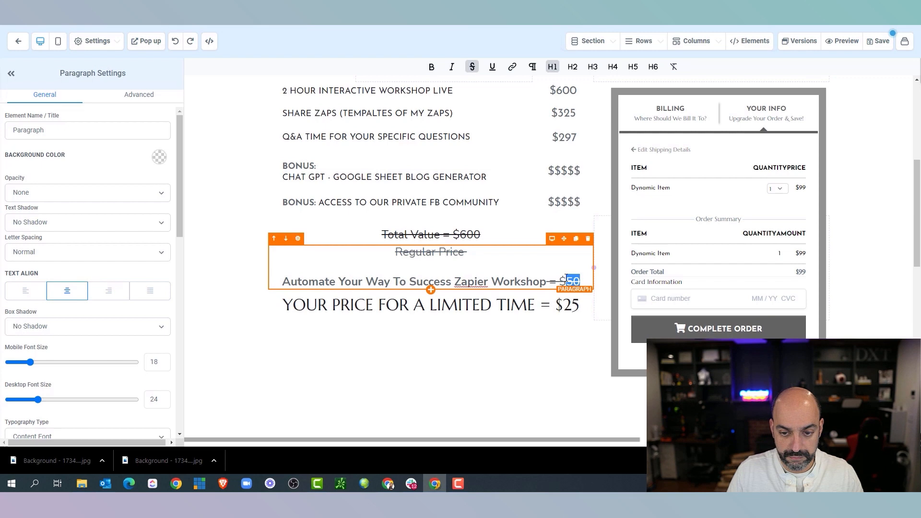
type("197")
left_click(473, 235)
double_click(471, 235)
type("1222")
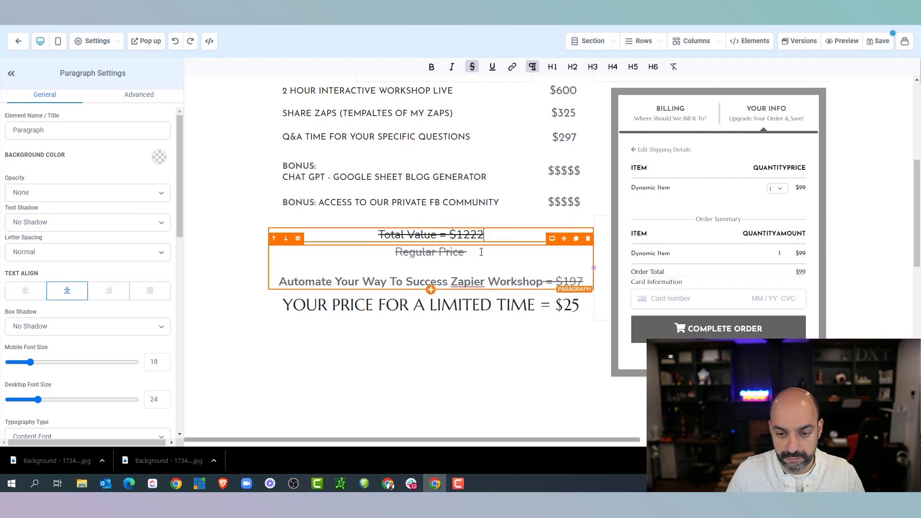
left_click(568, 305)
double_click(568, 305)
type("67")
left_click(605, 288)
scroll(131, 204, "down", 2)
scroll(136, 101, "up", 2)
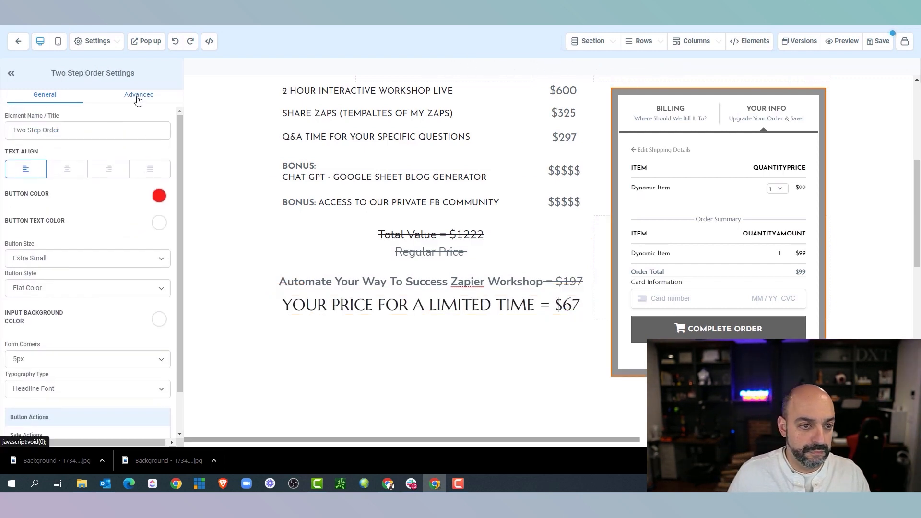
Paste the workshop name into the order form's SEO title and description
left_click(139, 95)
left_click(886, 42)
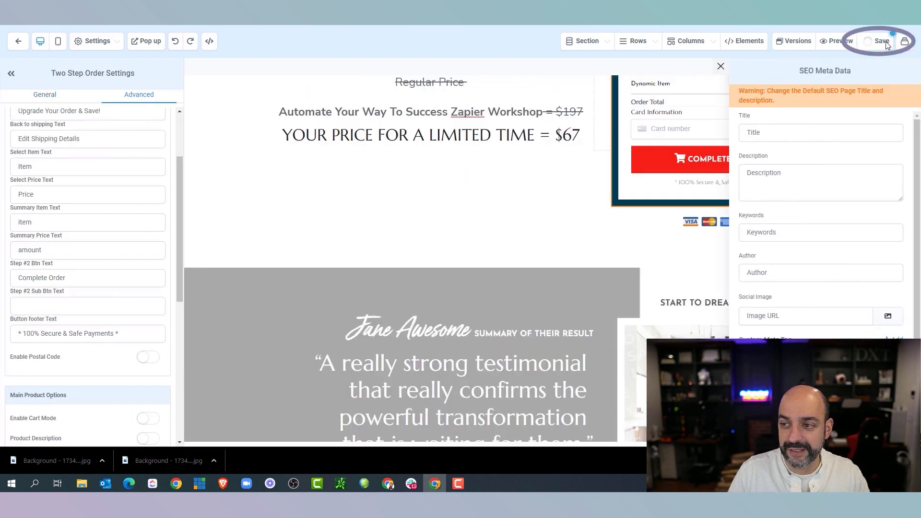
left_click(780, 130)
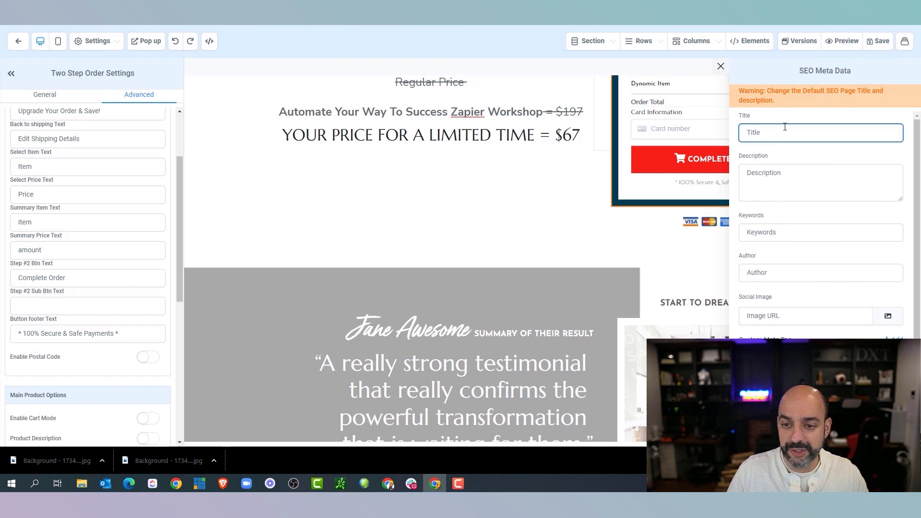
left_click(389, 484)
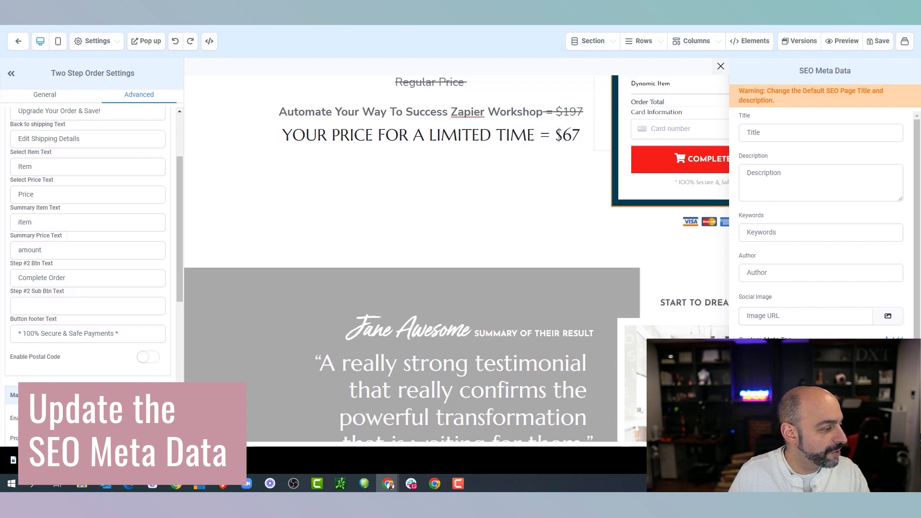
right_click(768, 133)
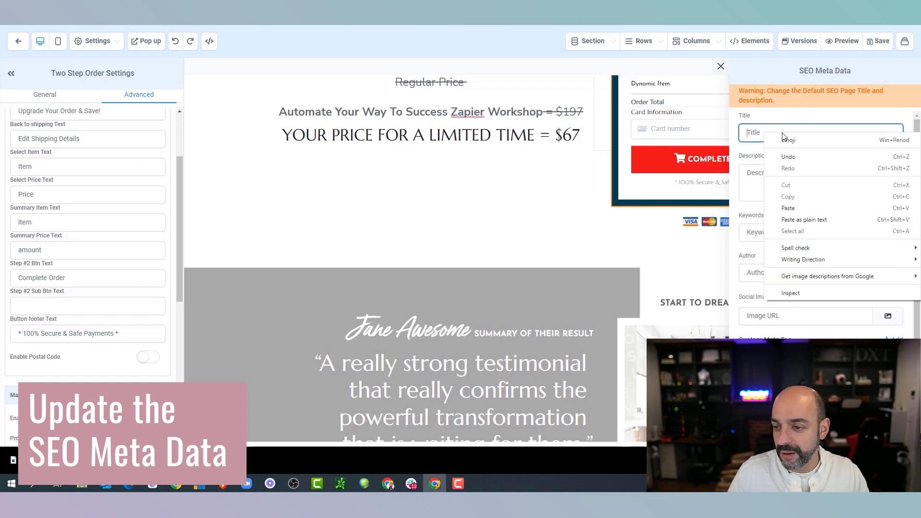
left_click(814, 206)
left_click(771, 172)
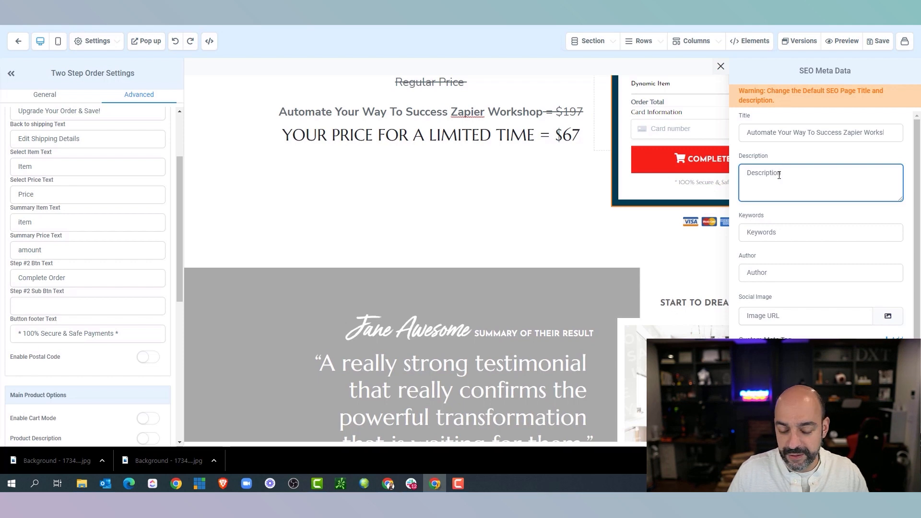
type("Automate Your Way To Success Zapier Workshop")
Set the webinar graphic from the Automation Workshop folder as social image and save the page
left_click(896, 289)
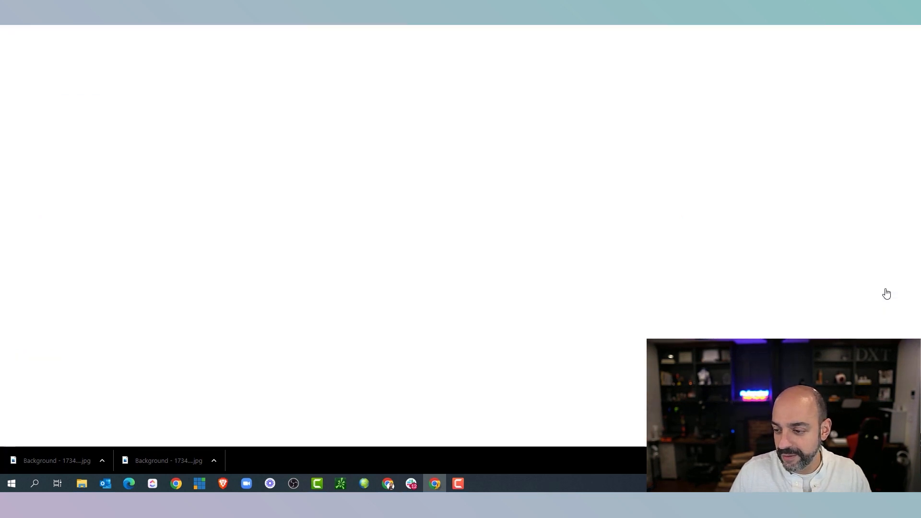
left_click(90, 136)
left_click(98, 264)
scroll(871, 254, "down", 3)
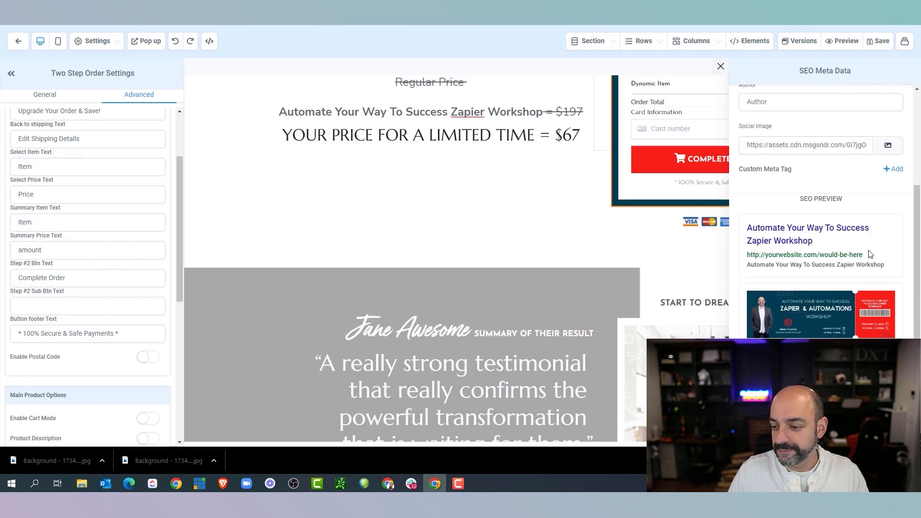
scroll(871, 254, "up", 3)
left_click(871, 47)
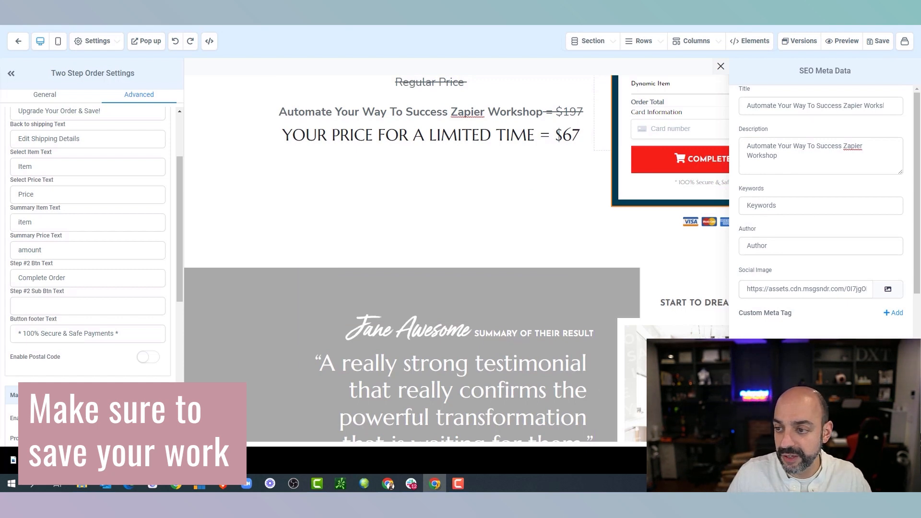
left_click(387, 255)
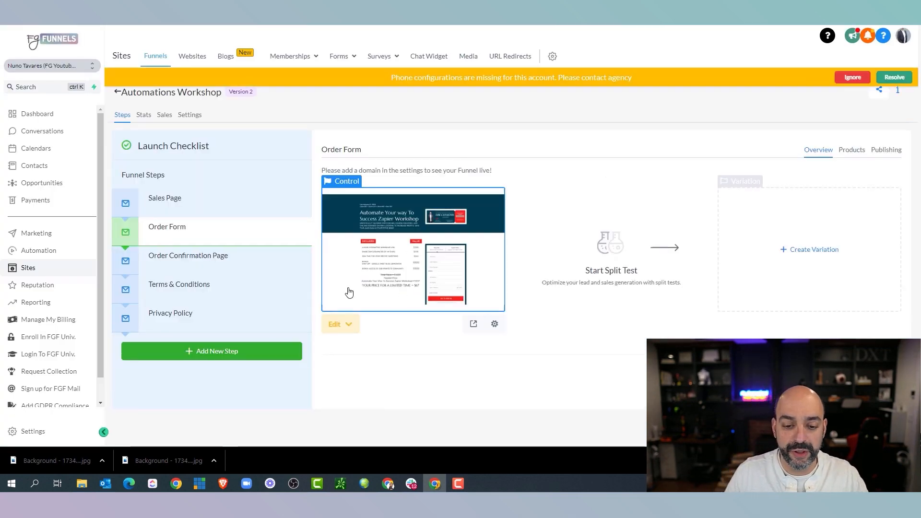
Open the Sales Page in the editor and scroll to the guarantee section
left_click(200, 211)
left_click(340, 326)
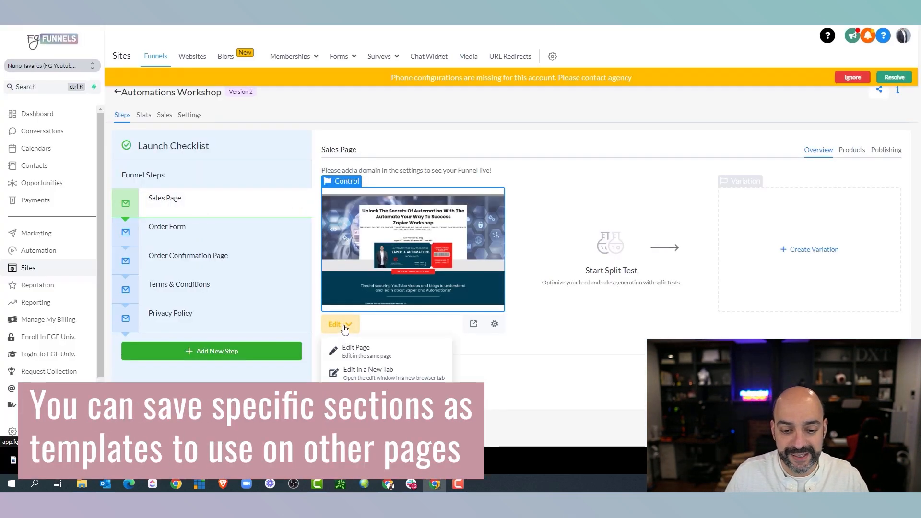
left_click(382, 350)
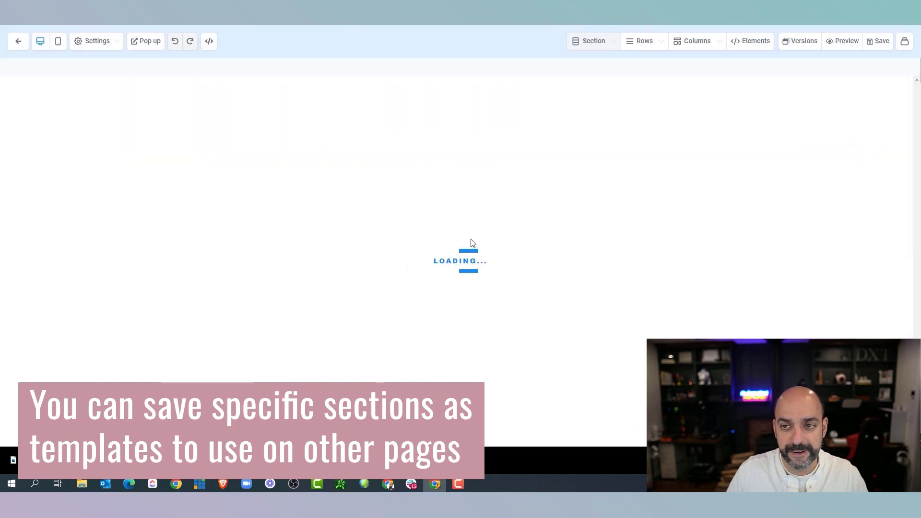
scroll(479, 201, "down", 20)
scroll(484, 205, "down", 20)
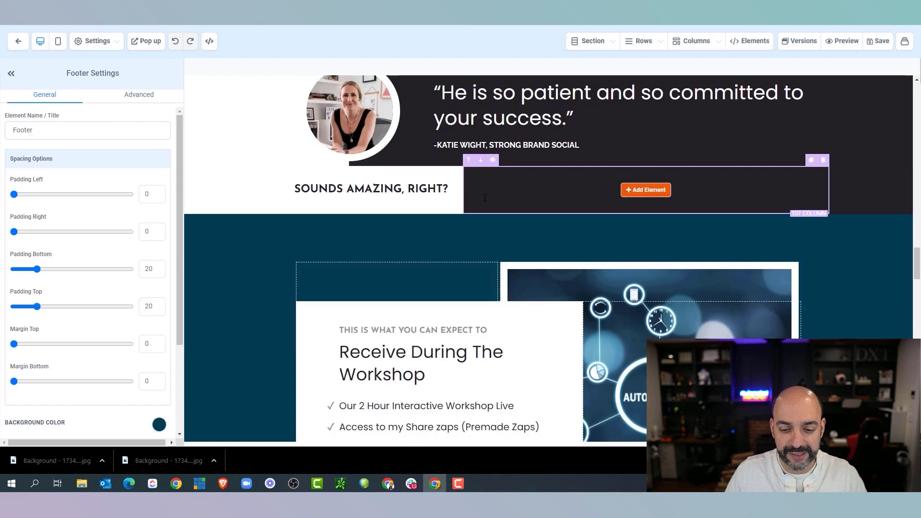
scroll(485, 195, "down", 5)
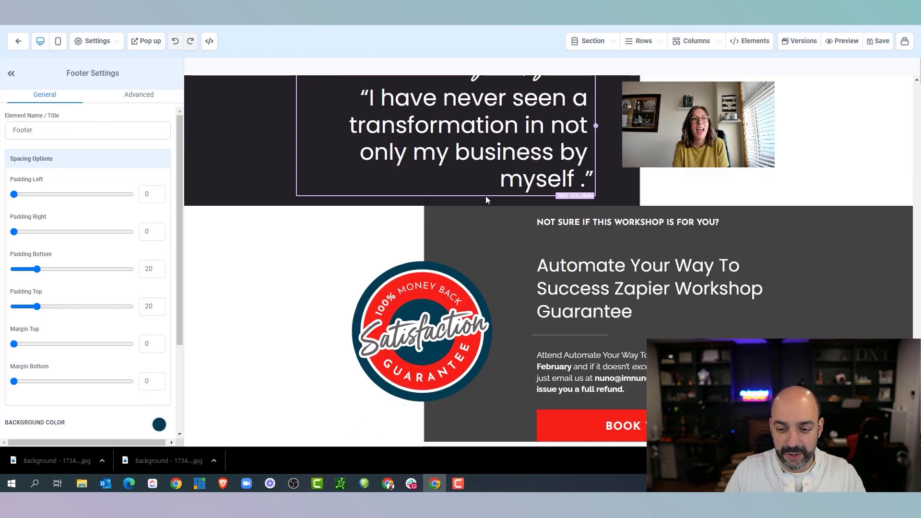
scroll(485, 198, "up", 2)
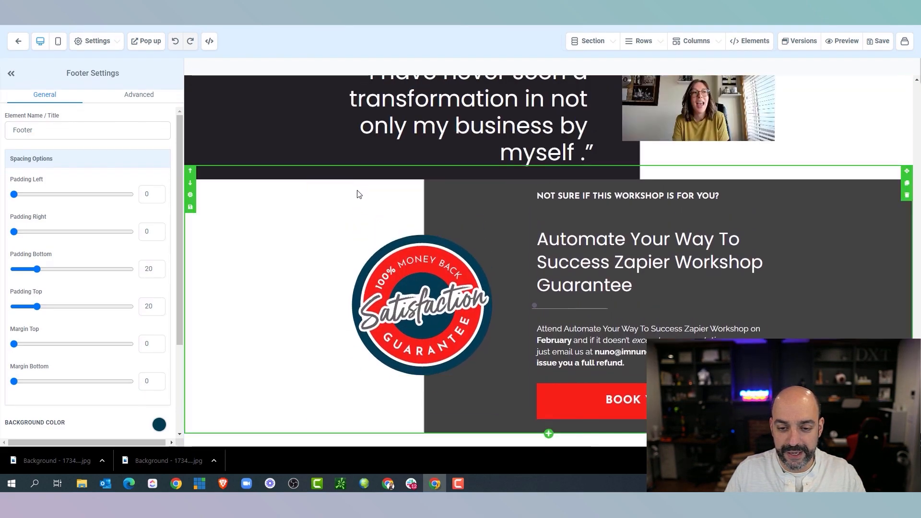
Save the guarantee section as a template named 'Satisfaction Guarantee', fixing the name's spelling
left_click(252, 190)
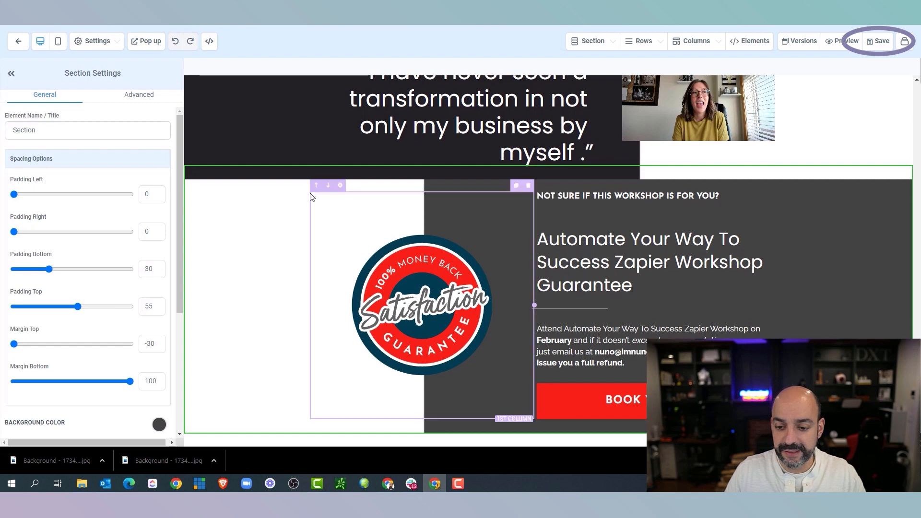
left_click(190, 207)
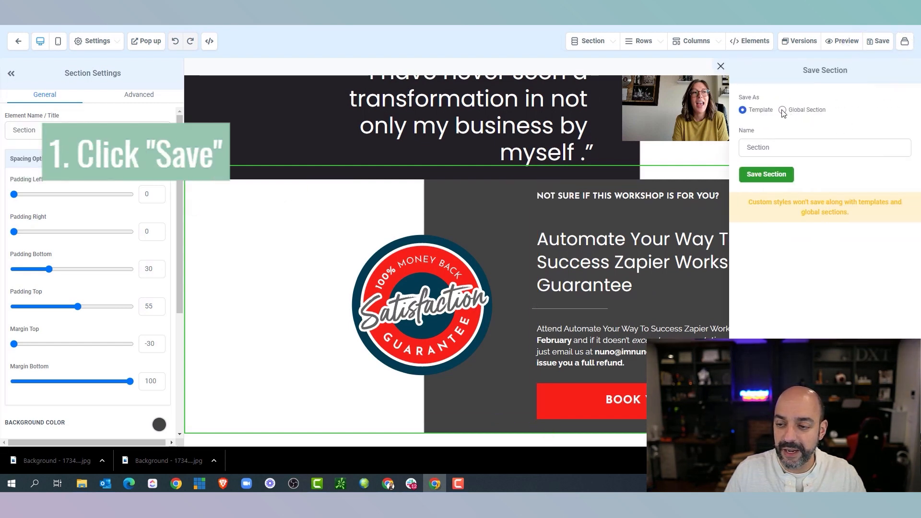
double_click(765, 148)
type("Satusfa")
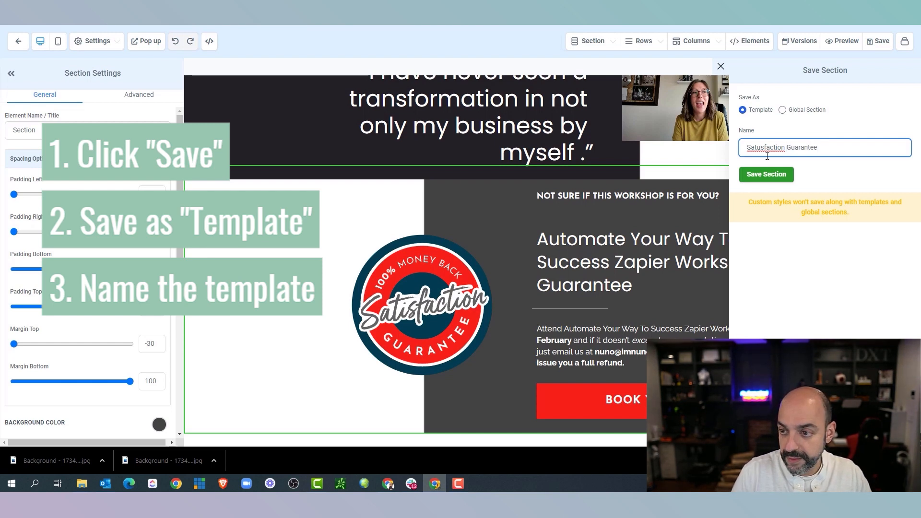
right_click(771, 152)
left_click(797, 158)
left_click(777, 174)
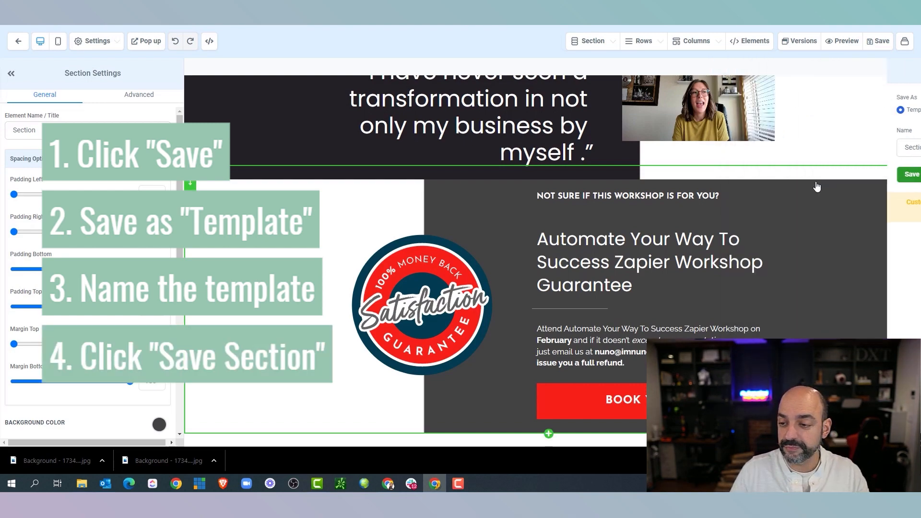
scroll(672, 215, "up", 8)
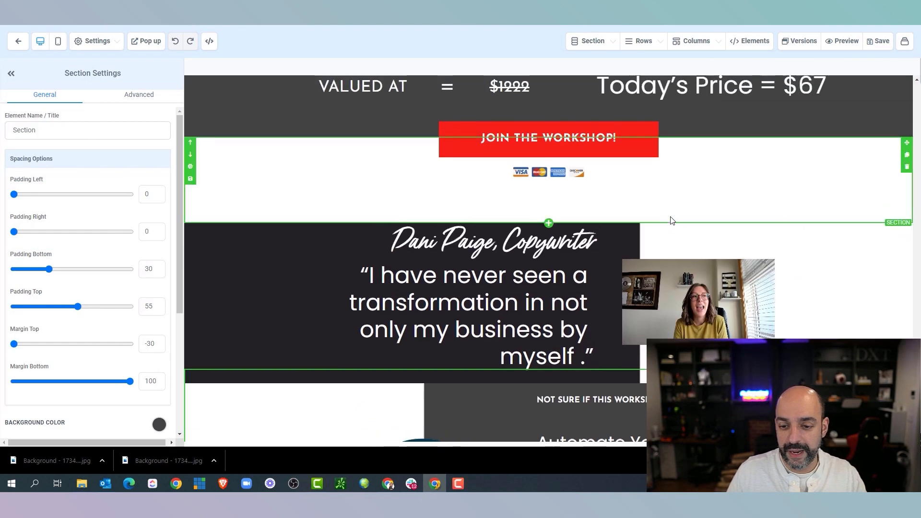
Save the dark video testimonial section as a template named 'Testimonial #1', correcting the spelling
scroll(670, 219, "down", 5)
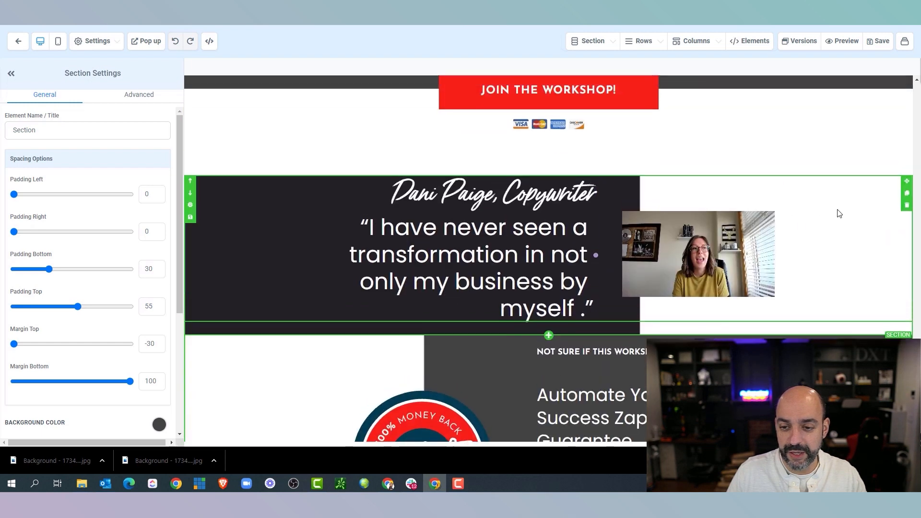
left_click(868, 230)
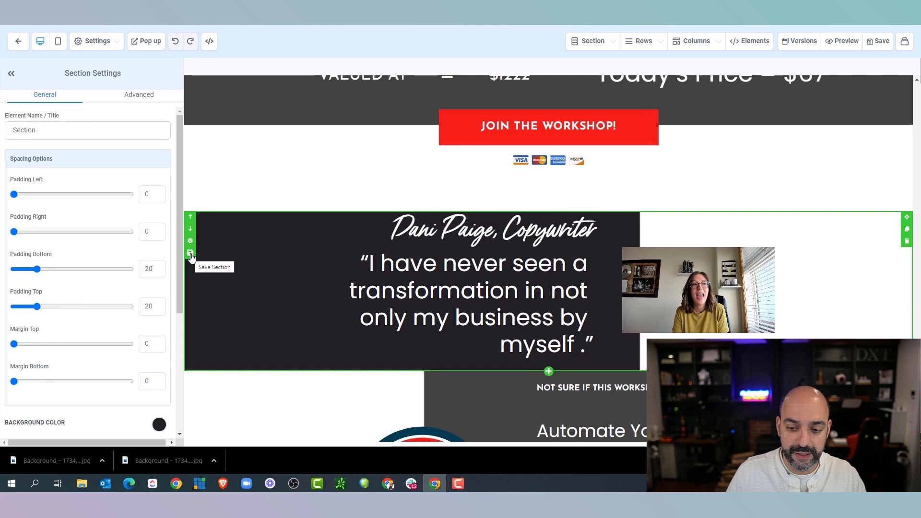
left_click(190, 253)
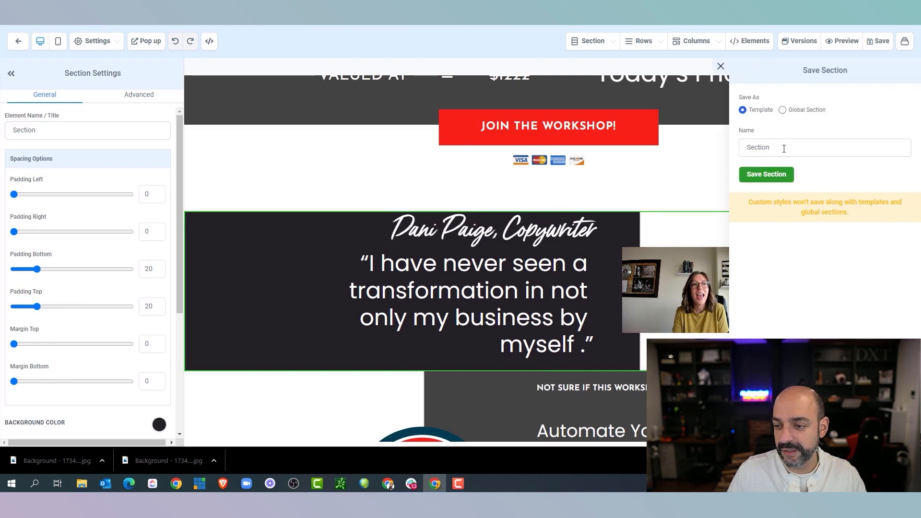
left_click_drag(784, 148, 735, 147)
type("Testimonal #1")
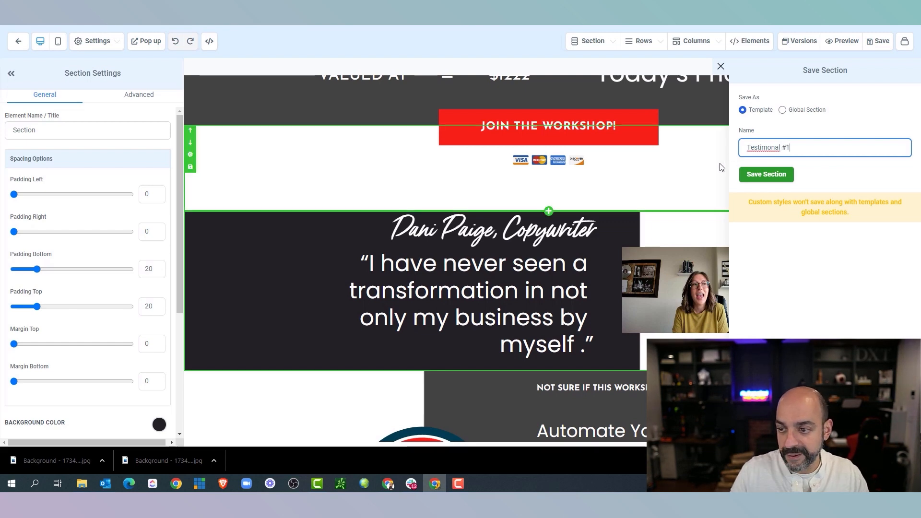
right_click(768, 148)
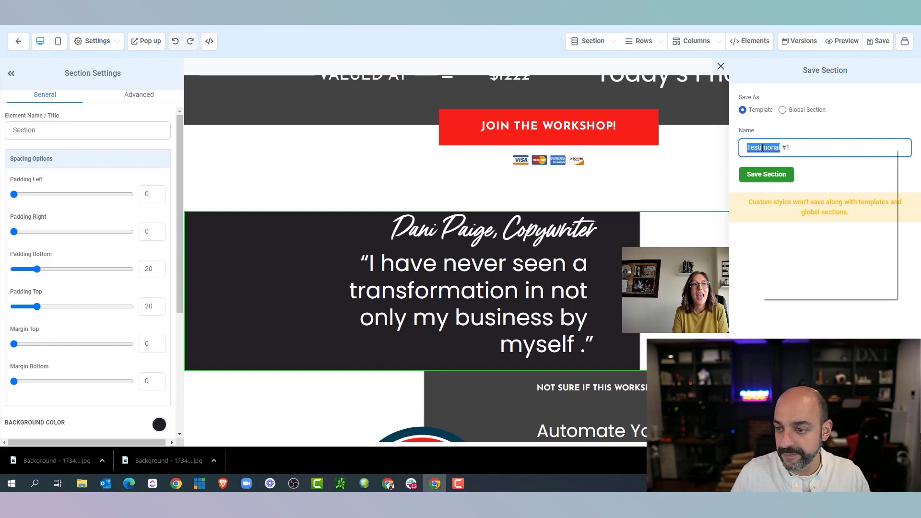
left_click(780, 154)
left_click(776, 176)
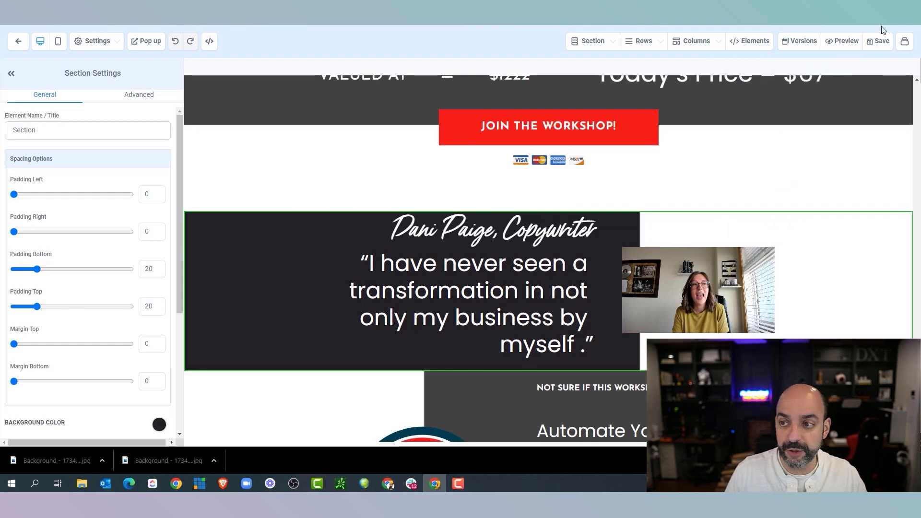
Go back to the funnel steps and open the Order Form page in the editor
left_click(18, 42)
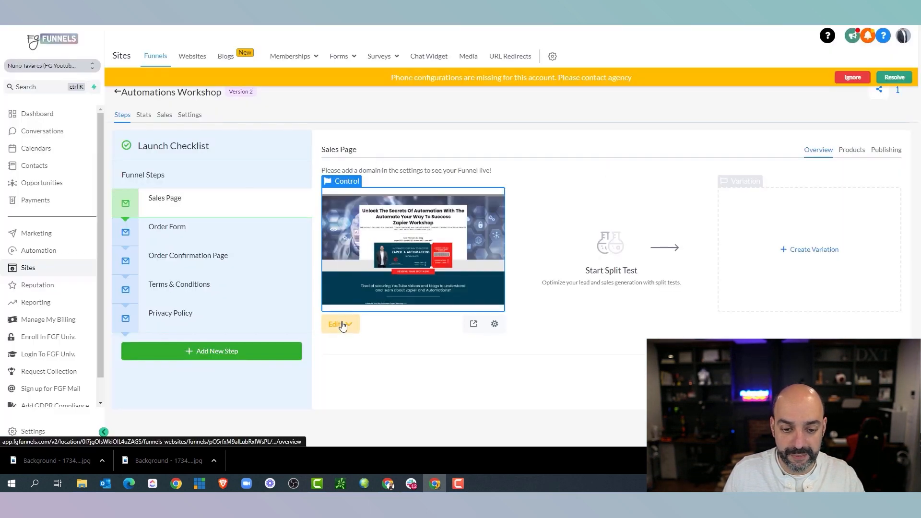
left_click(342, 324)
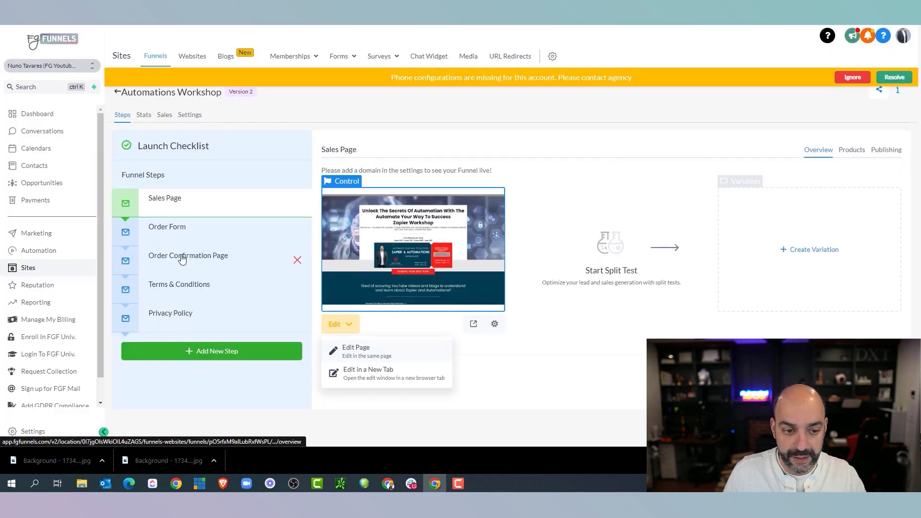
left_click(194, 232)
left_click(334, 325)
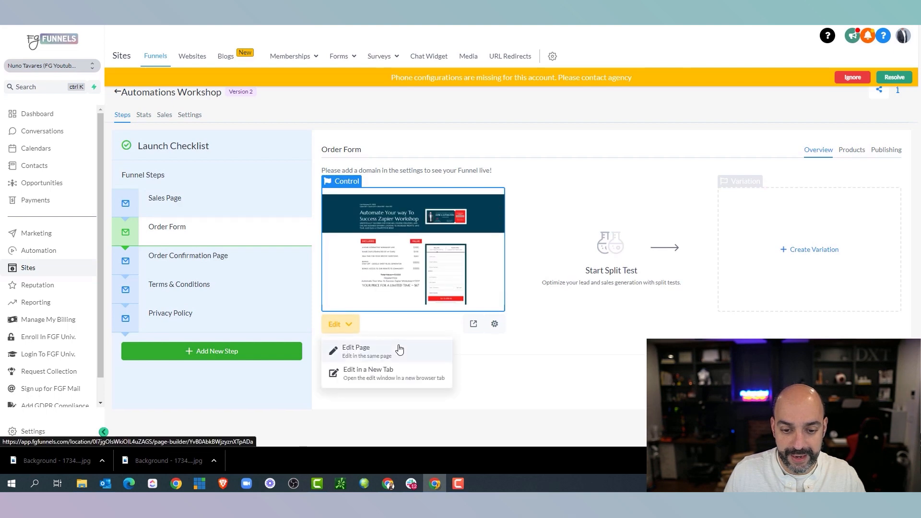
left_click(401, 350)
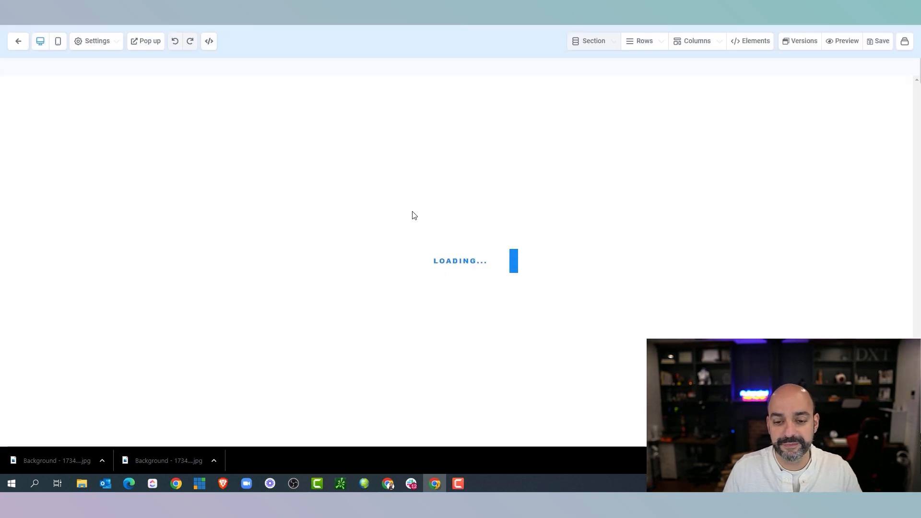
Delete the placeholder testimonial and guarantee sections, then add a section below the order form
scroll(425, 235, "down", 15)
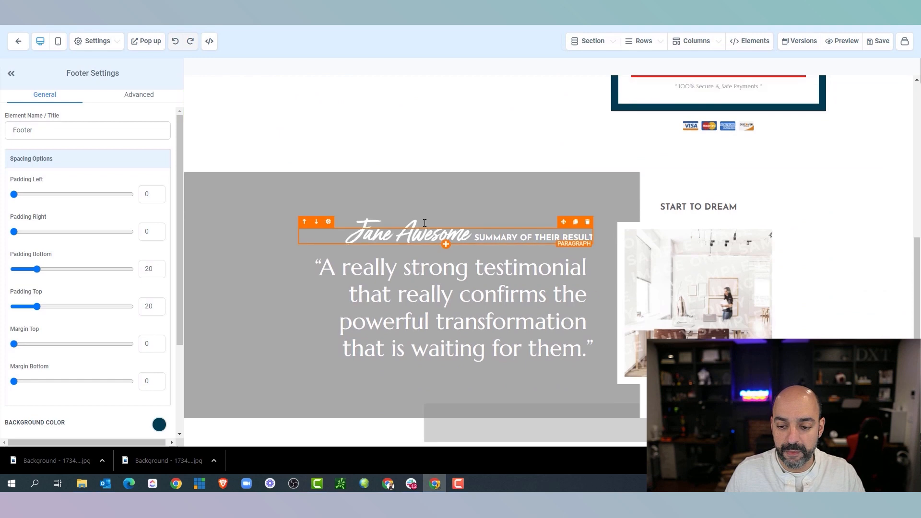
scroll(321, 240, "down", 5)
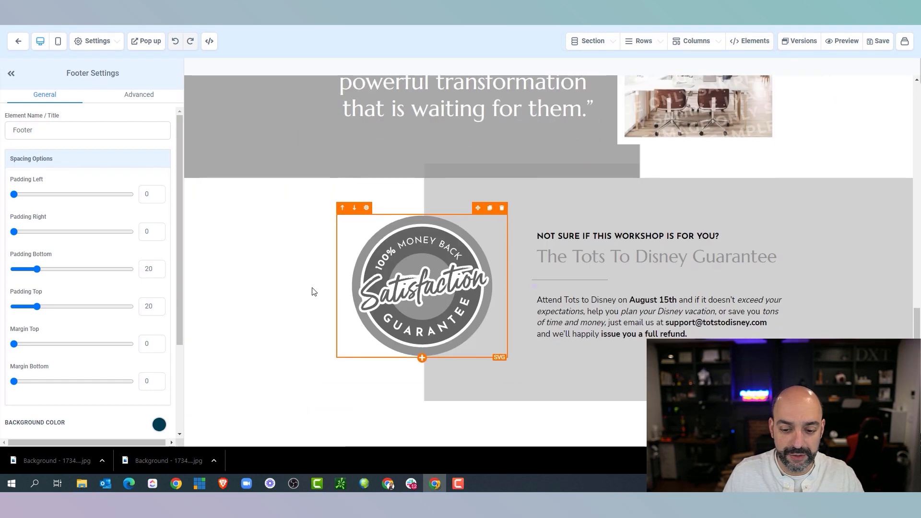
left_click(219, 216)
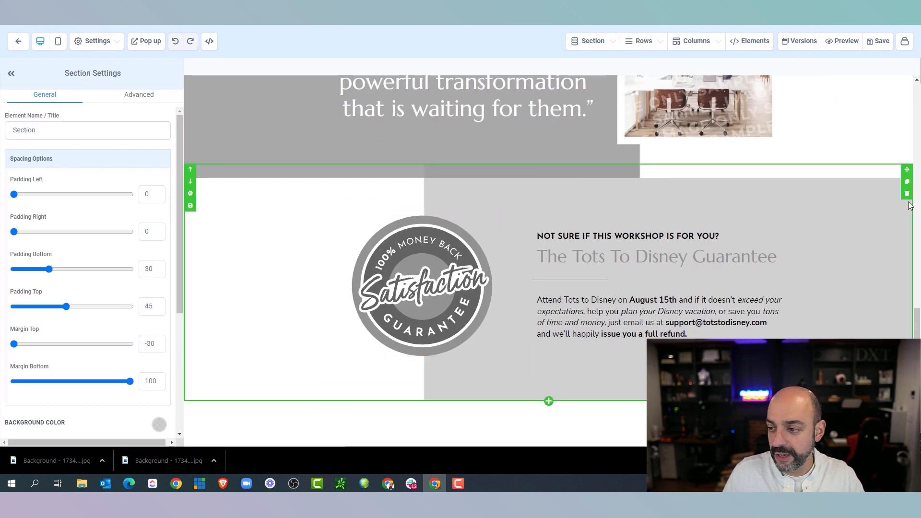
scroll(884, 198, "up", 3)
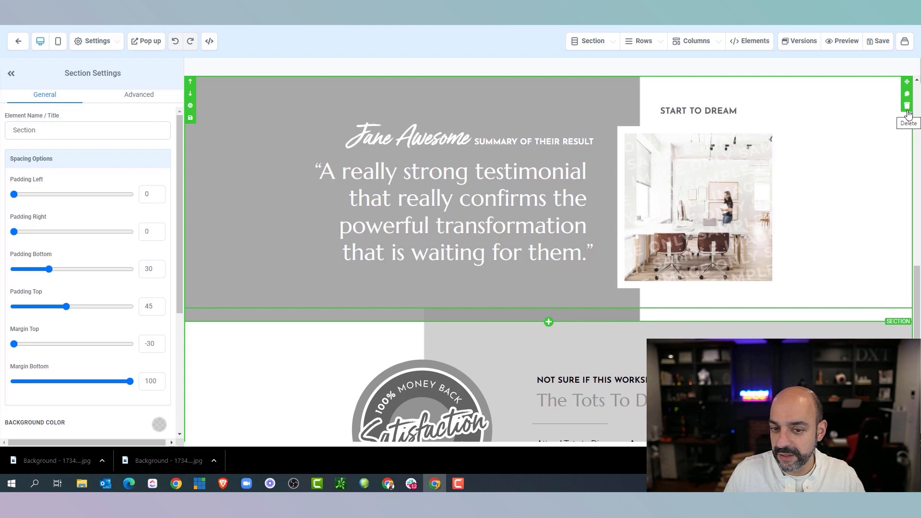
left_click(907, 112)
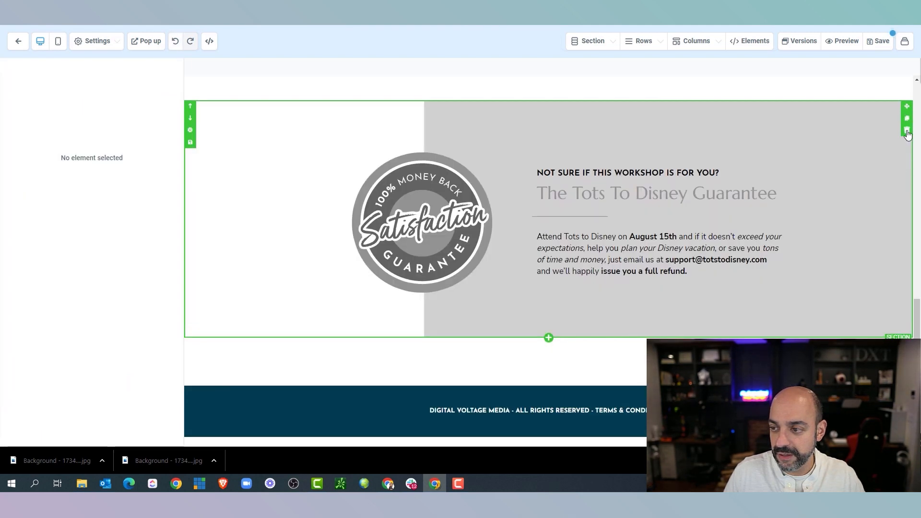
left_click(907, 129)
left_click(549, 357)
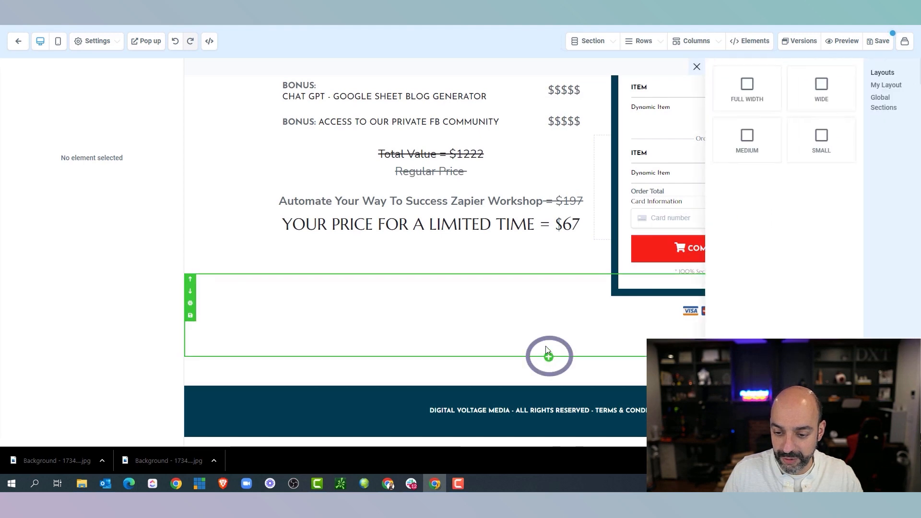
Place the saved Testimonial #1 layout below the order form with a near-black background
left_click(885, 102)
left_click(888, 85)
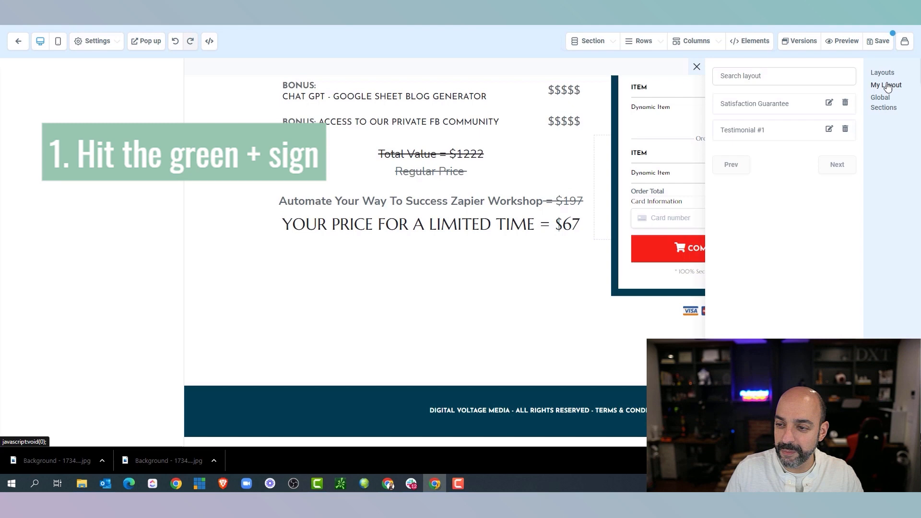
left_click_drag(818, 136, 525, 370)
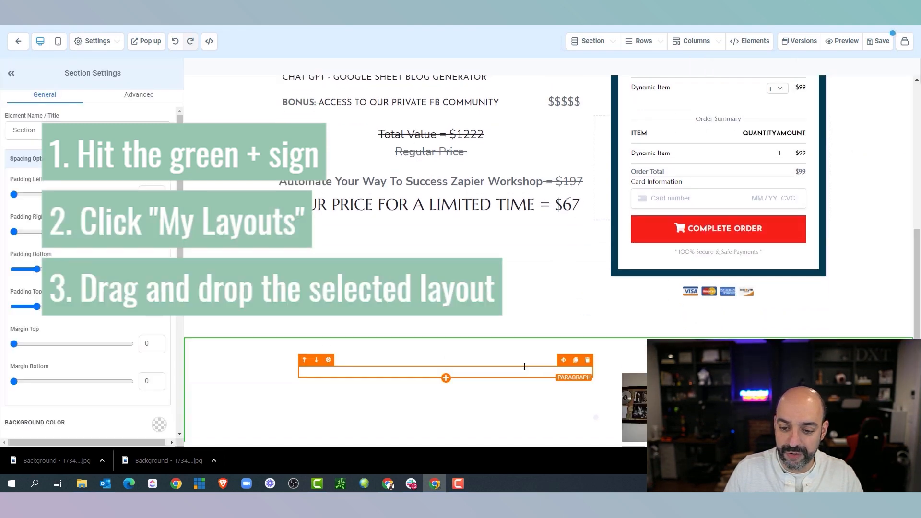
scroll(548, 276, "down", 3)
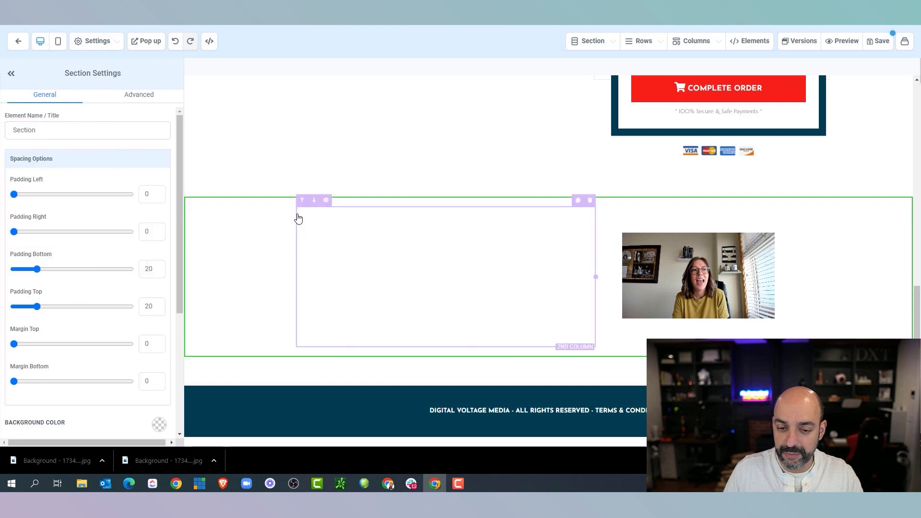
scroll(102, 278, "down", 4)
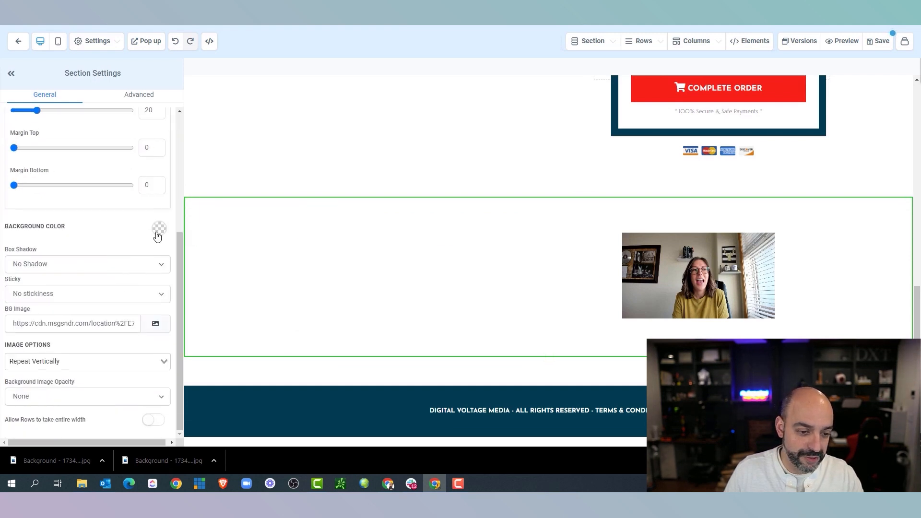
left_click(158, 229)
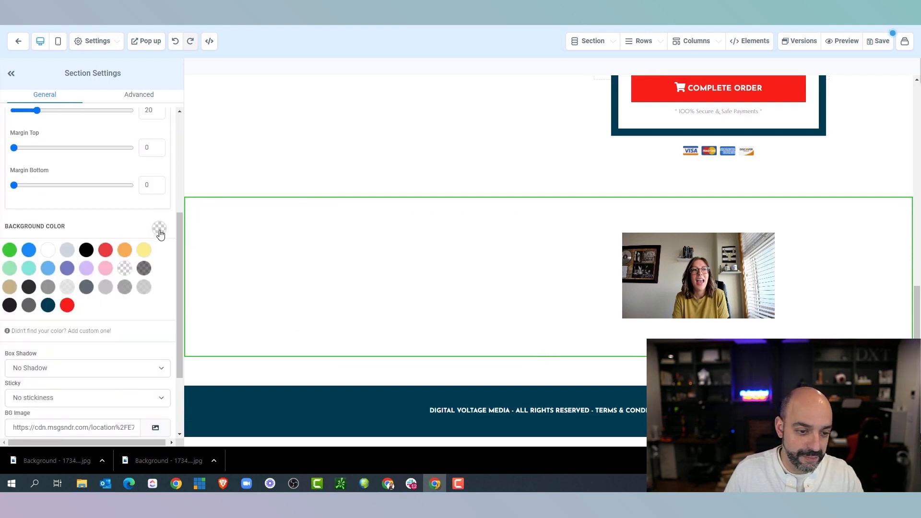
left_click(29, 306)
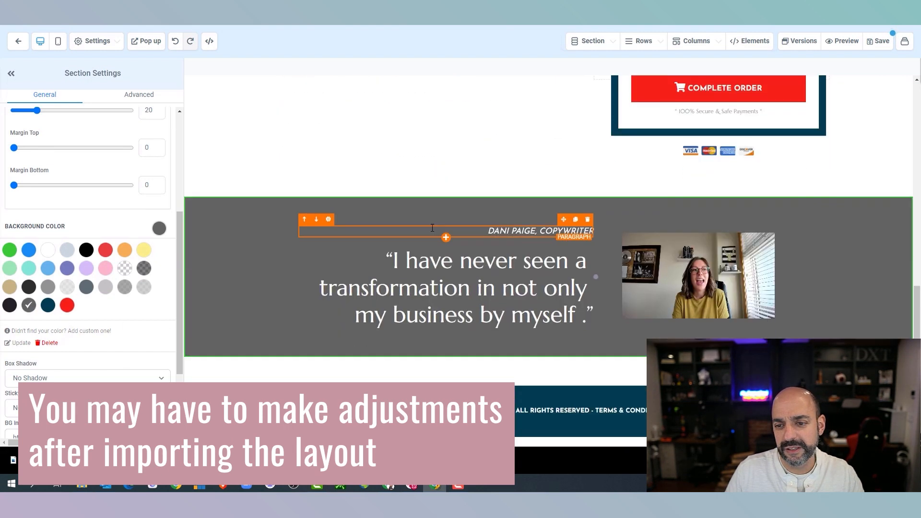
left_click(10, 306)
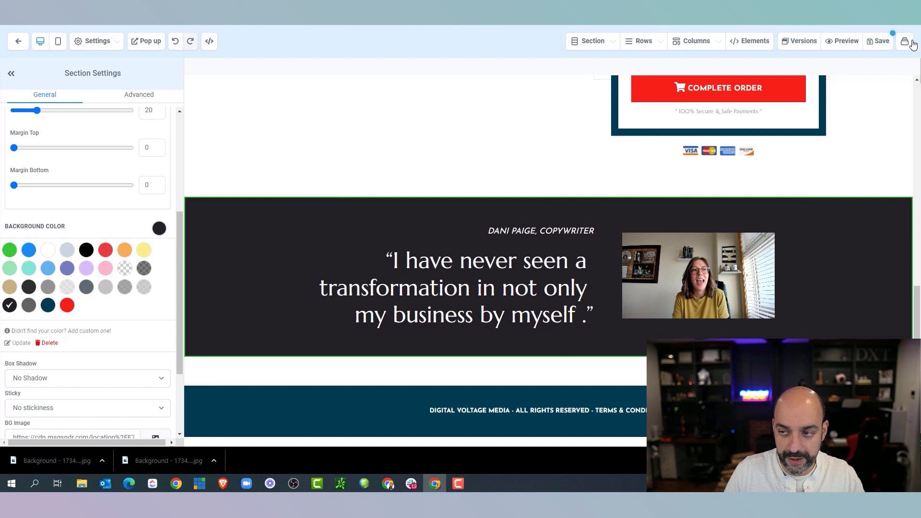
Add the saved Satisfaction Guarantee layout below the testimonial section
left_click(549, 358)
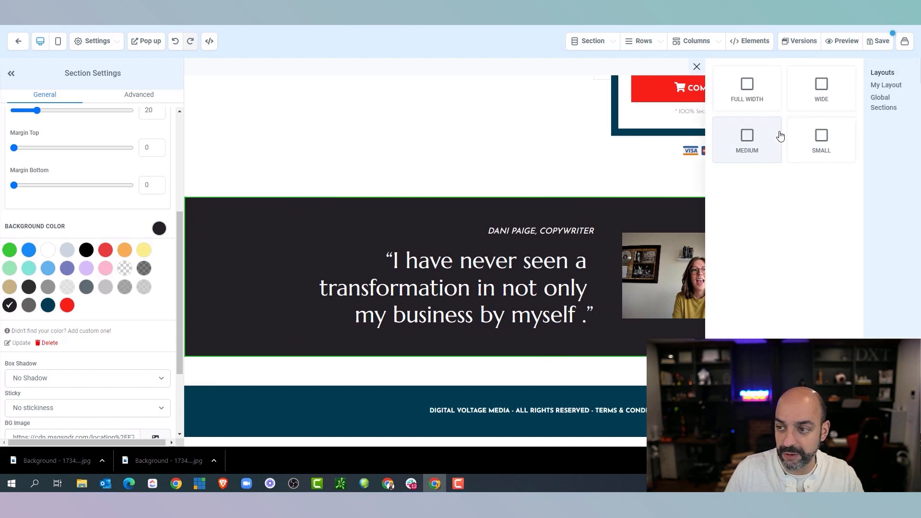
left_click(886, 85)
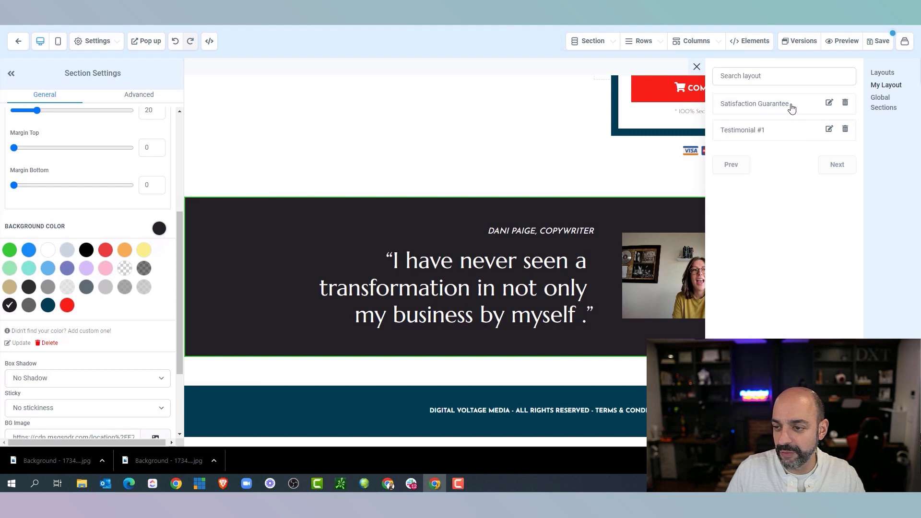
left_click_drag(792, 107, 538, 374)
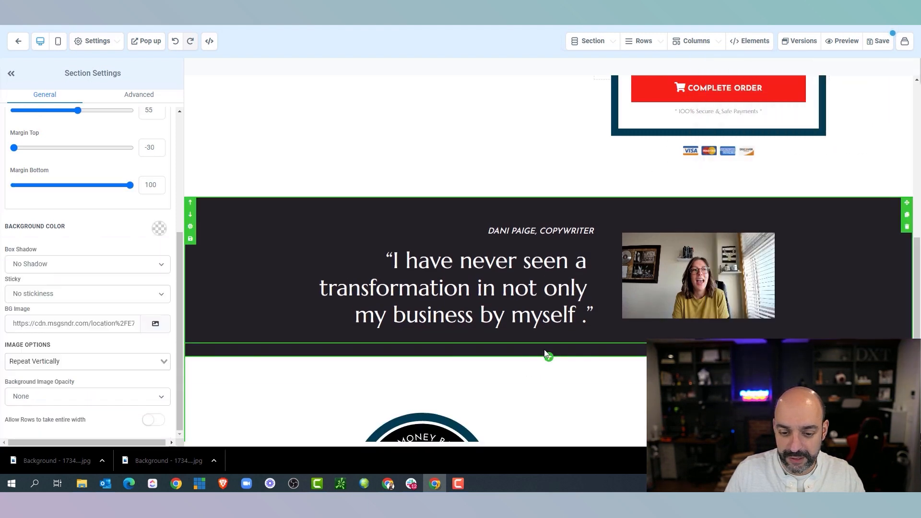
Give the guarantee section and its second column a dark teal background
scroll(638, 277, "down", 4)
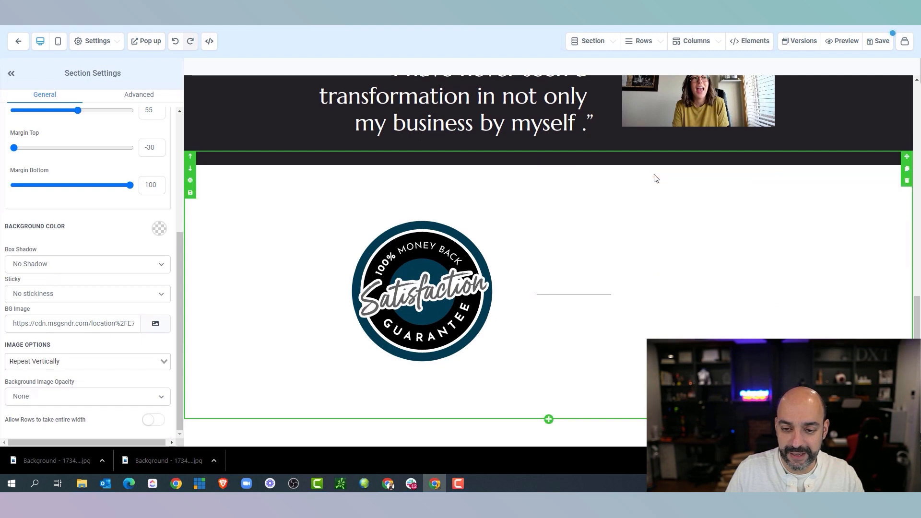
left_click(158, 229)
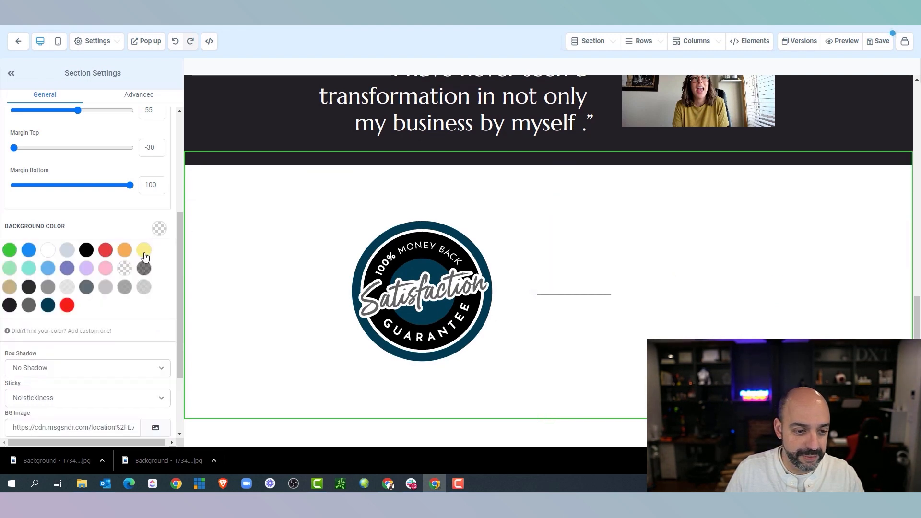
left_click(49, 305)
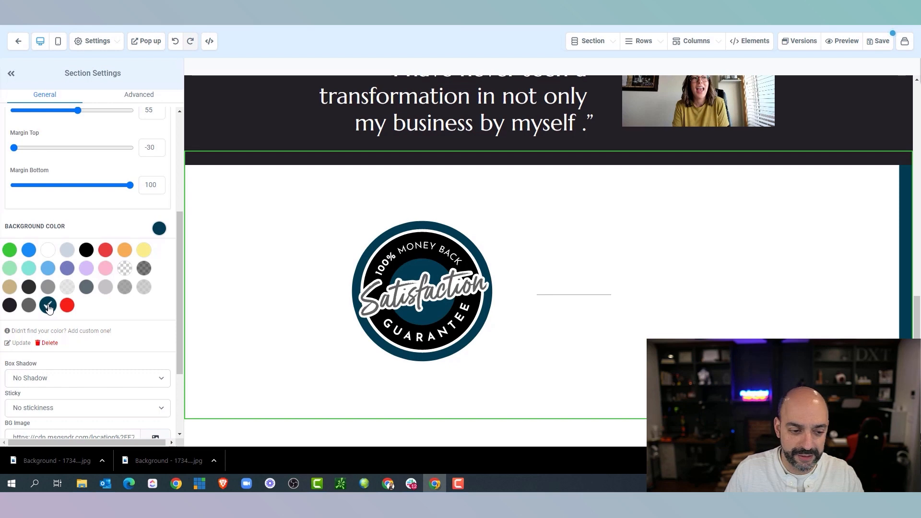
left_click(538, 188)
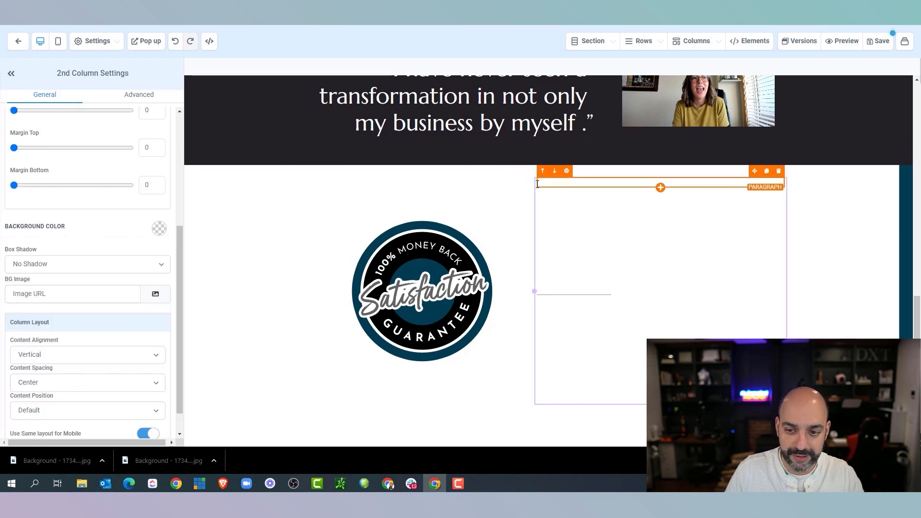
left_click(159, 229)
left_click(49, 305)
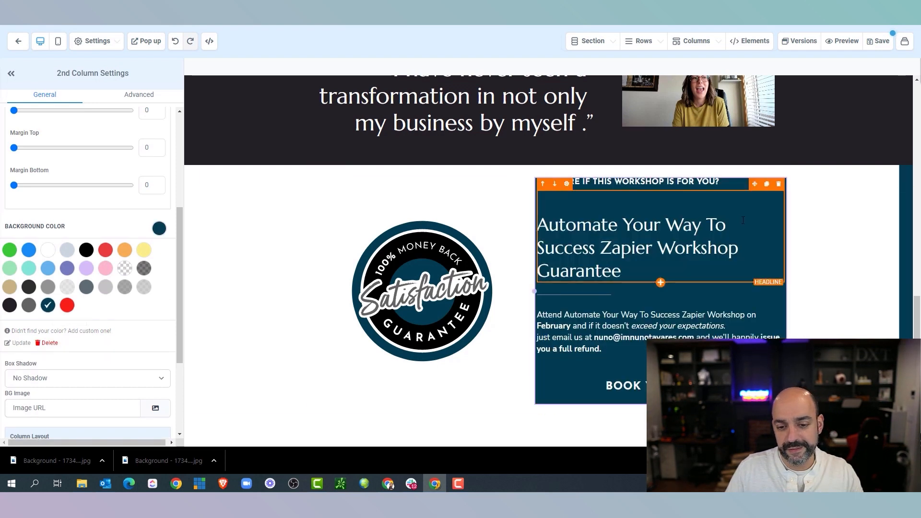
Recolour the money-back badge's outer ring red in the SVG editor and save it
left_click(442, 244)
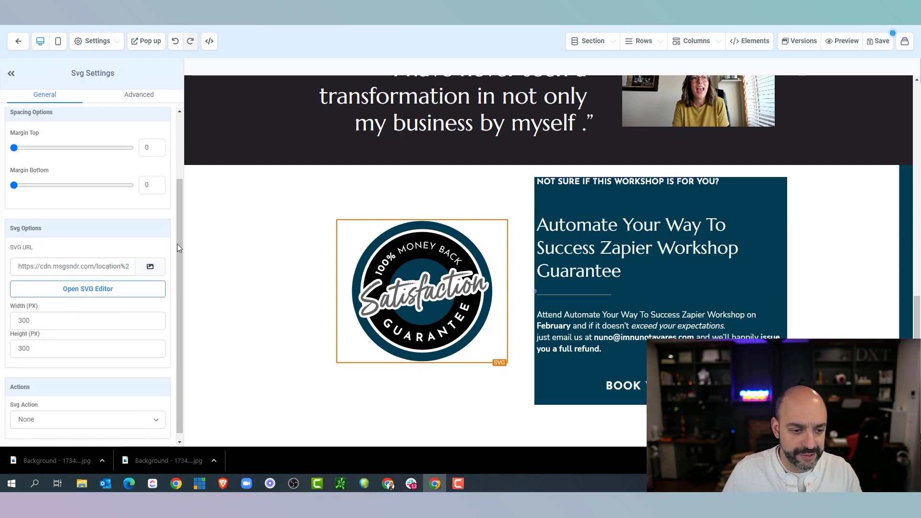
left_click(136, 290)
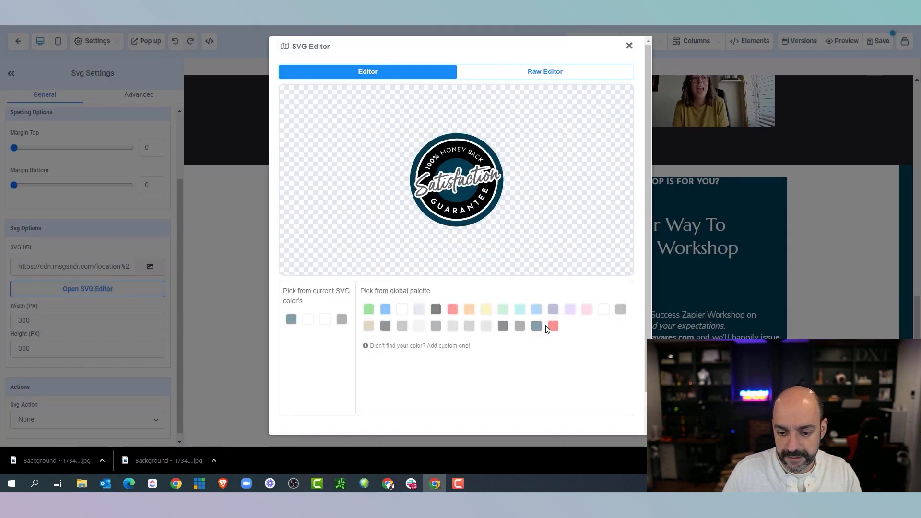
left_click(472, 214)
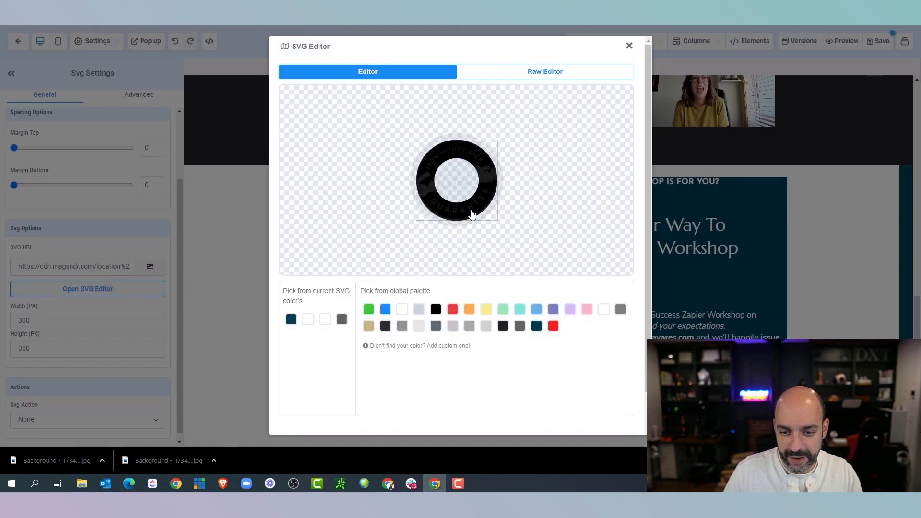
left_click(553, 326)
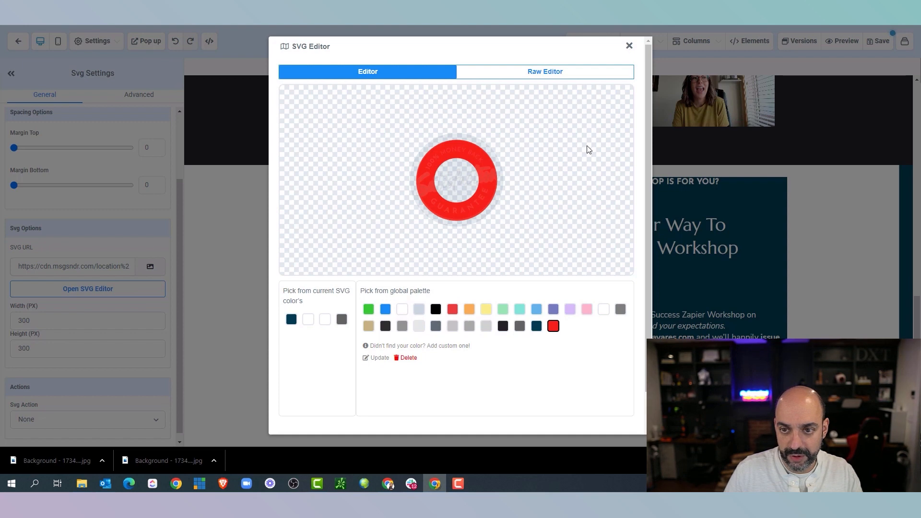
scroll(596, 365, "down", 2)
left_click(600, 407)
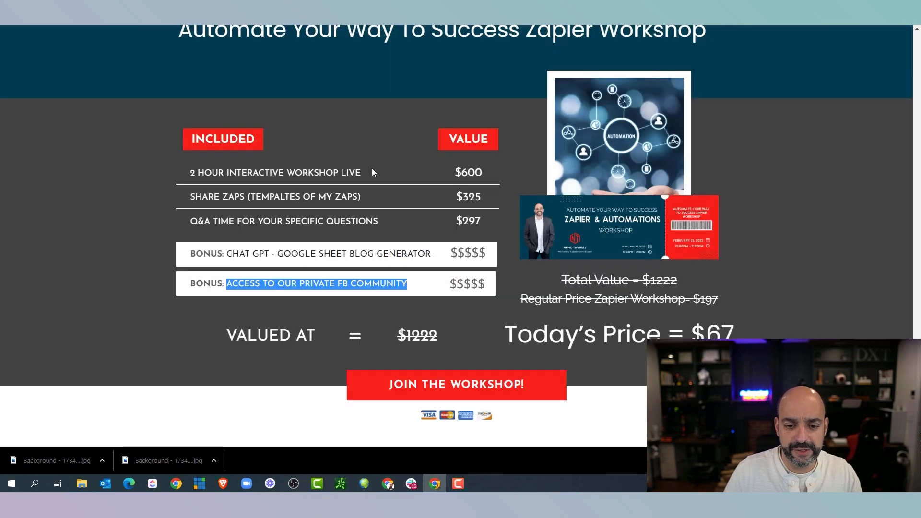
scroll(372, 171, "down", 9)
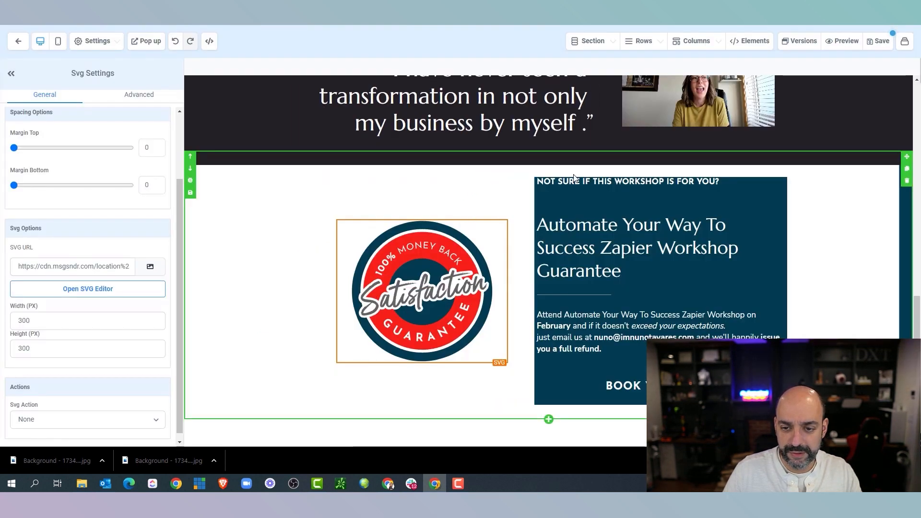
Select the guarantee section and text column, then undo the added sections with the toolbar Undo
left_click(283, 180)
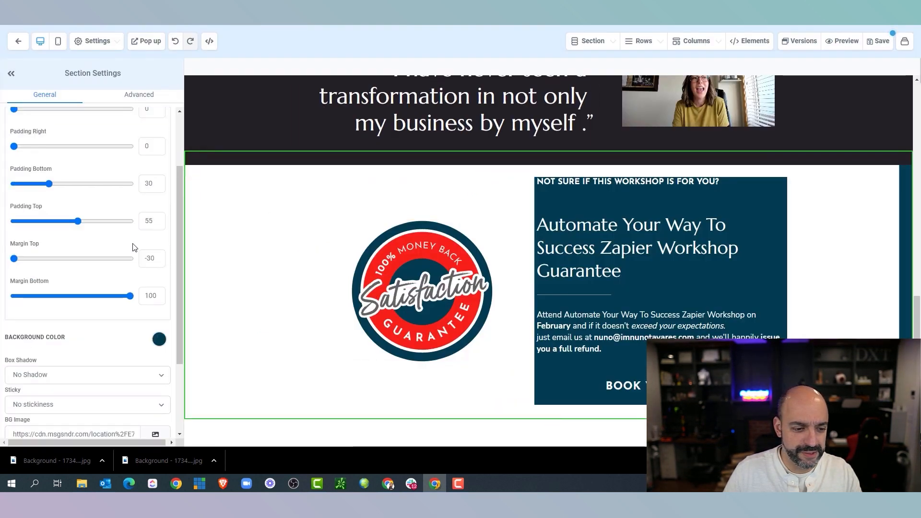
scroll(132, 243, "down", 3)
scroll(372, 296, "down", 1)
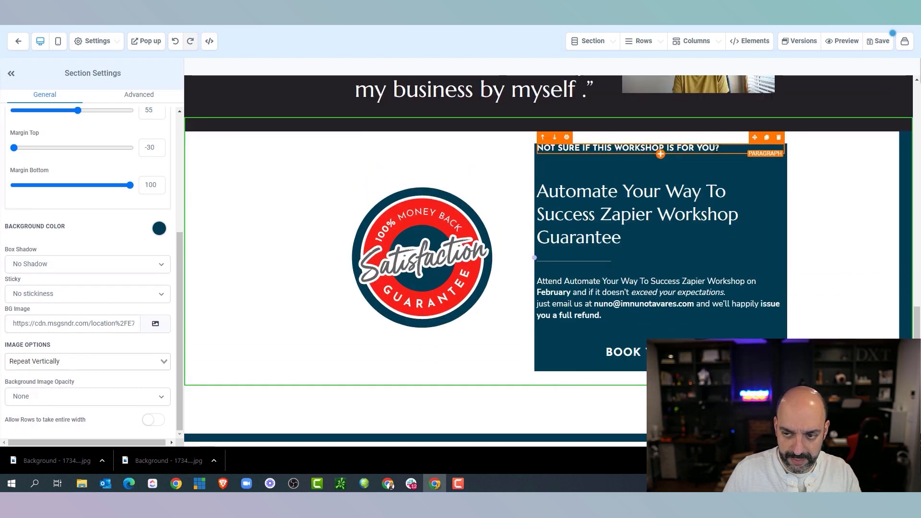
left_click(759, 167)
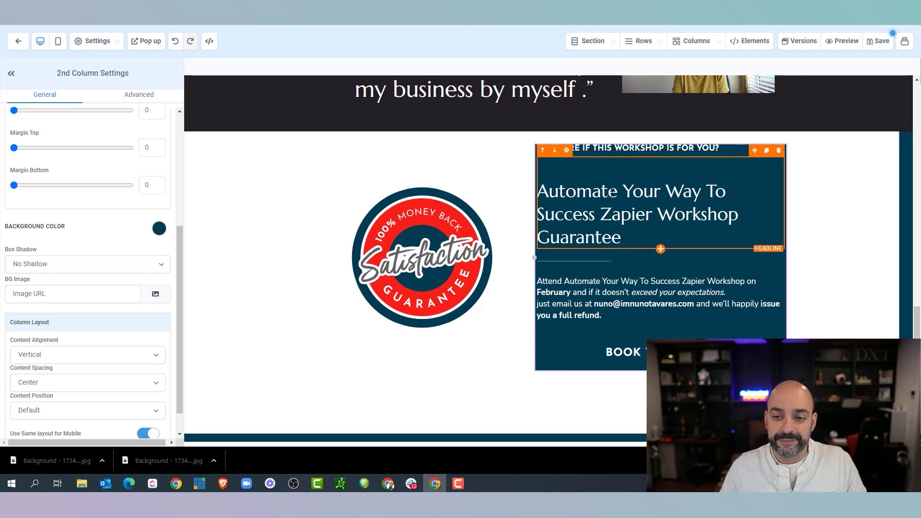
scroll(604, 193, "up", 2)
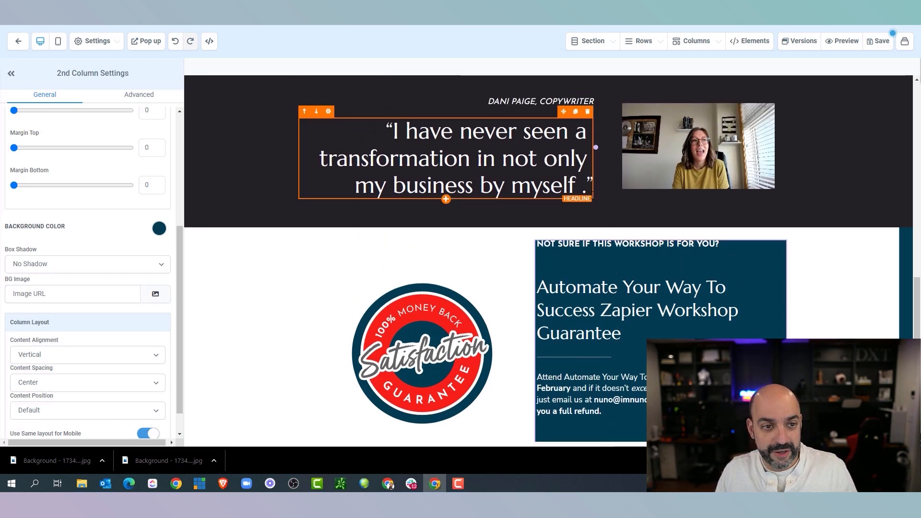
left_click(176, 42)
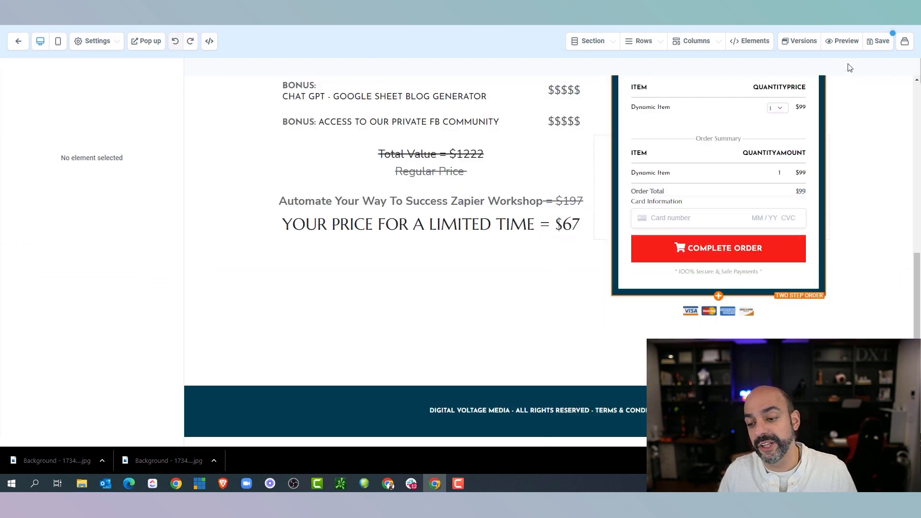
left_click(798, 42)
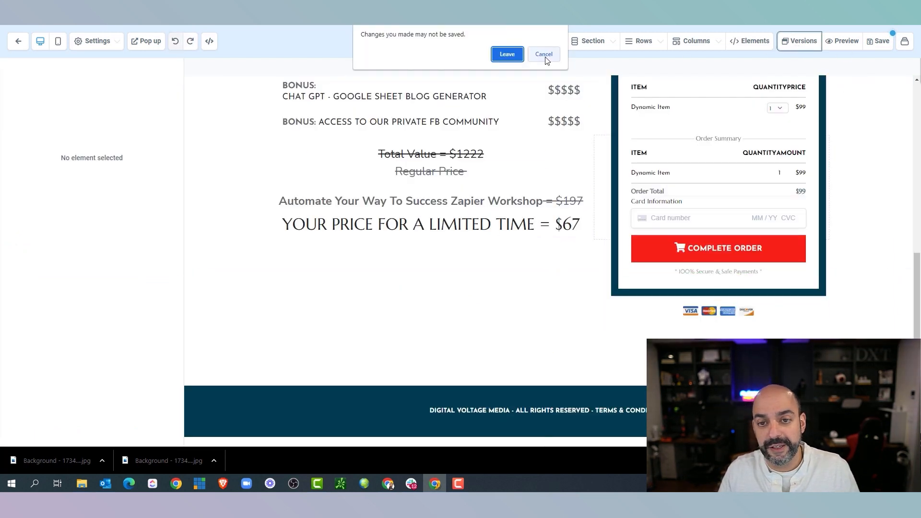
Leave the editor despite unsaved changes and restore the order page to Version #1
left_click(508, 54)
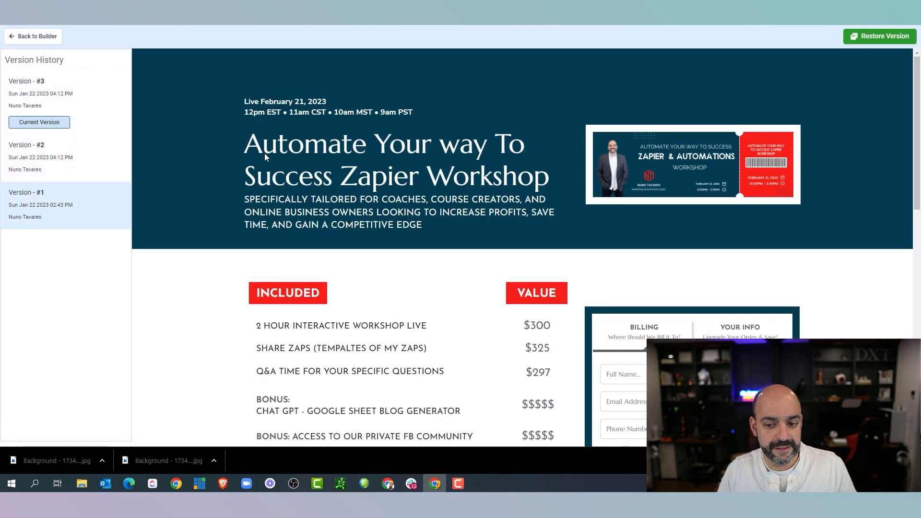
scroll(428, 158, "down", 6)
scroll(426, 165, "down", 10)
scroll(426, 167, "up", 3)
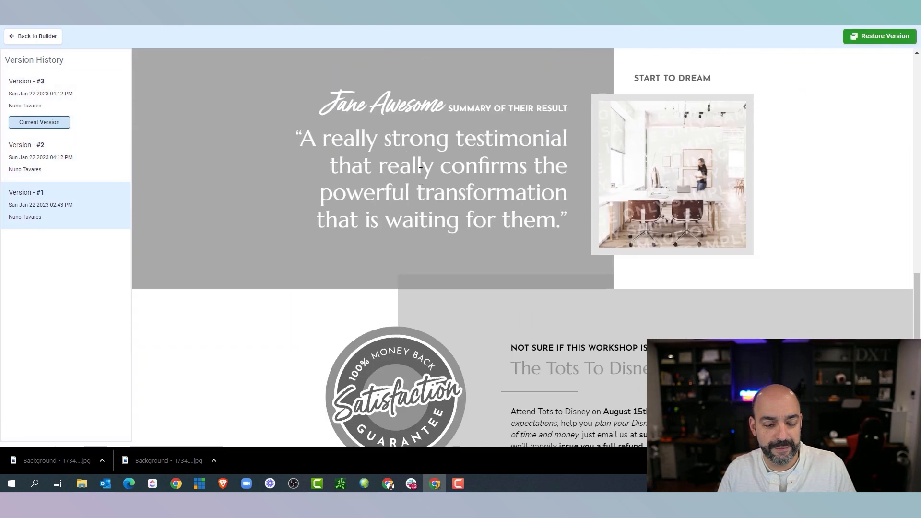
left_click(871, 41)
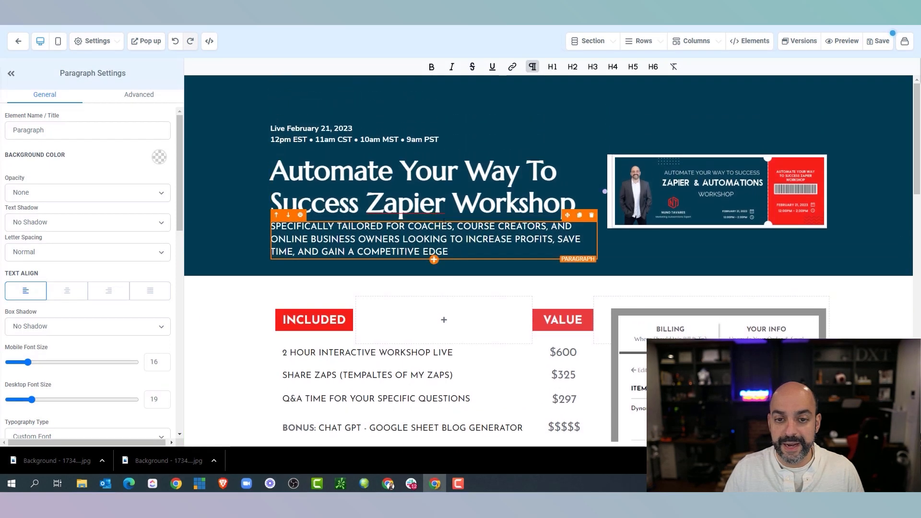
Reduce the top header section's top padding to about 26
left_click(465, 104)
left_click_drag(100, 311, 40, 306)
scroll(542, 250, "down", 2)
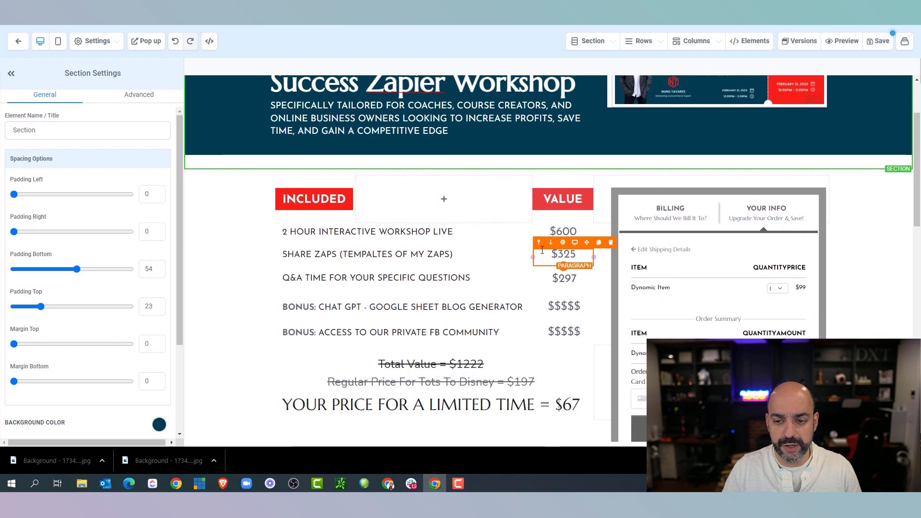
scroll(542, 250, "down", 3)
scroll(691, 158, "up", 2)
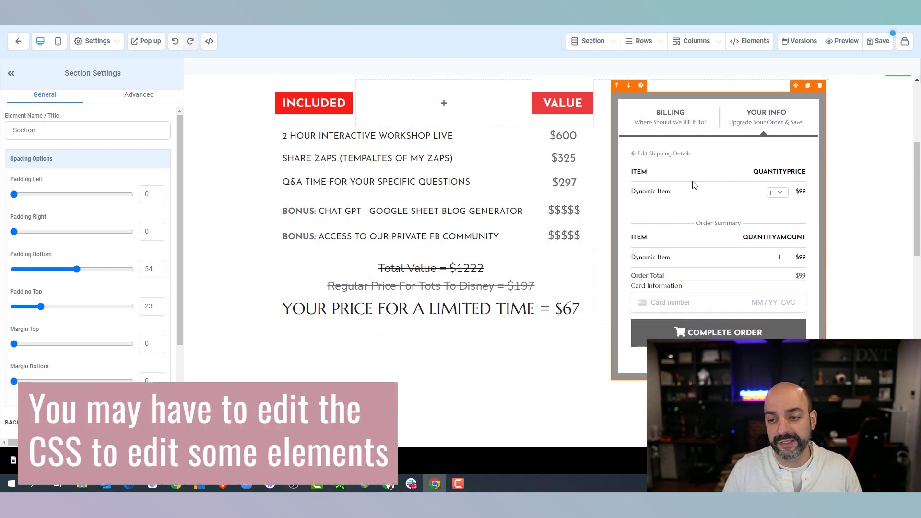
Set the Two Step Order form's button colour to red
left_click(710, 165)
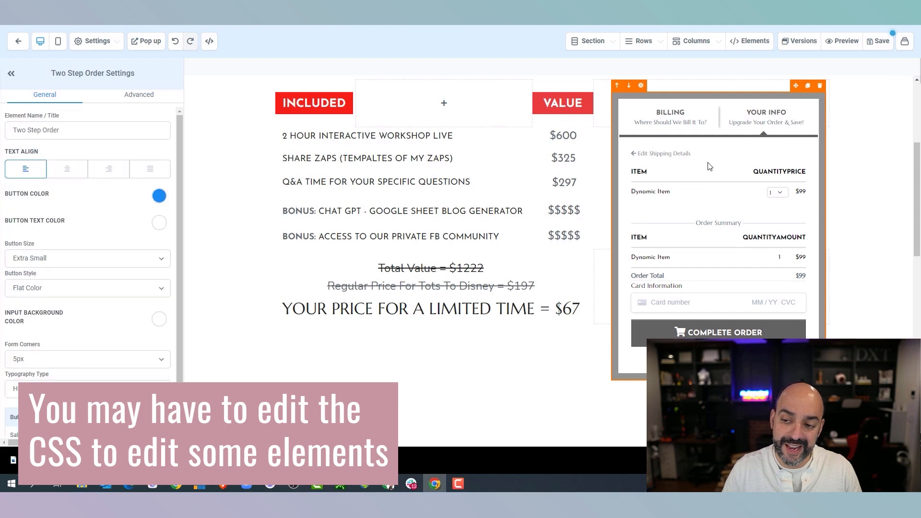
left_click(159, 197)
left_click(67, 272)
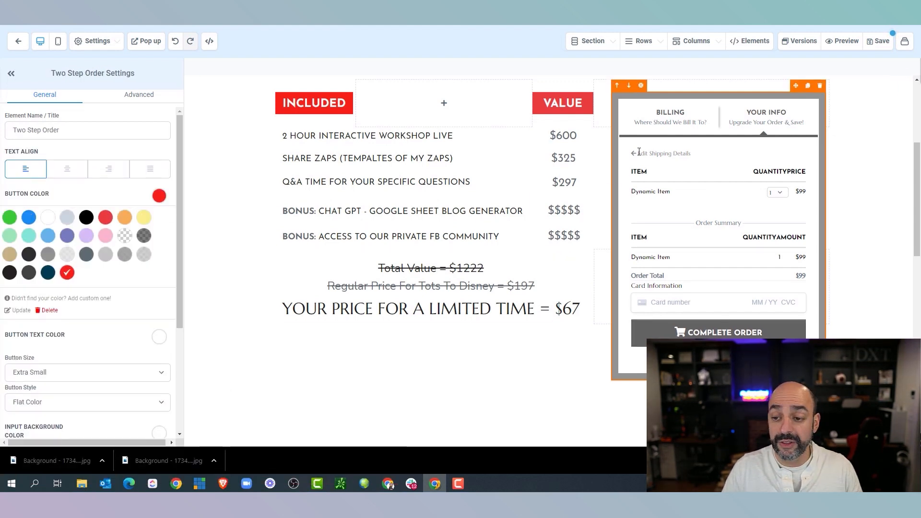
left_click(87, 44)
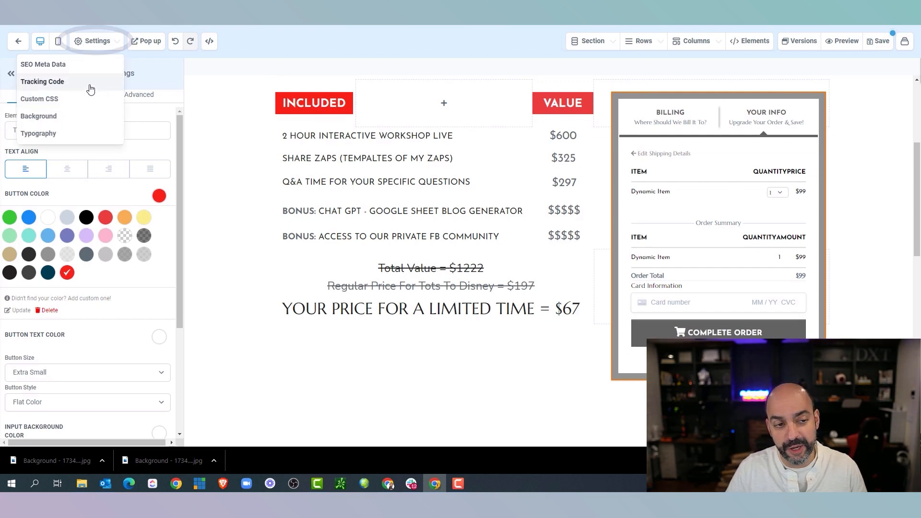
Change the .form-btn background-color in the page's custom CSS to #f72119 and save
left_click(87, 100)
scroll(475, 181, "down", 9)
scroll(475, 182, "down", 15)
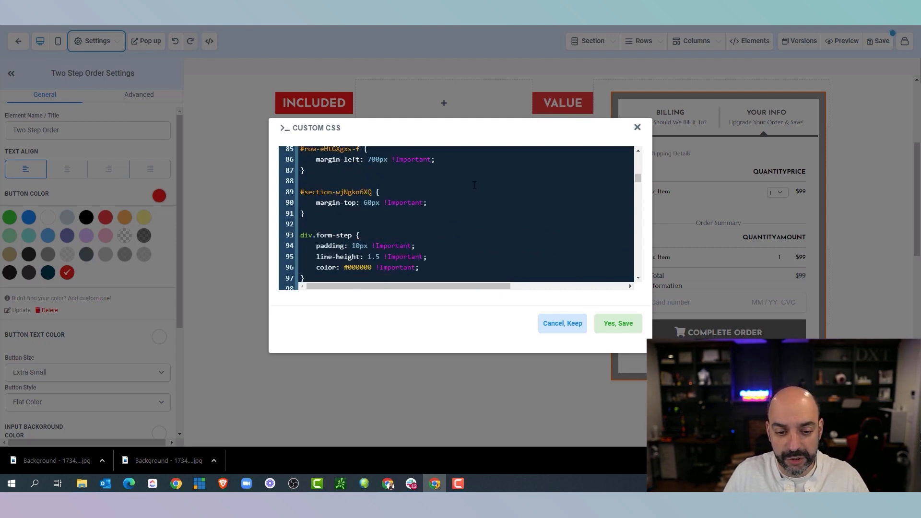
scroll(476, 184, "down", 10)
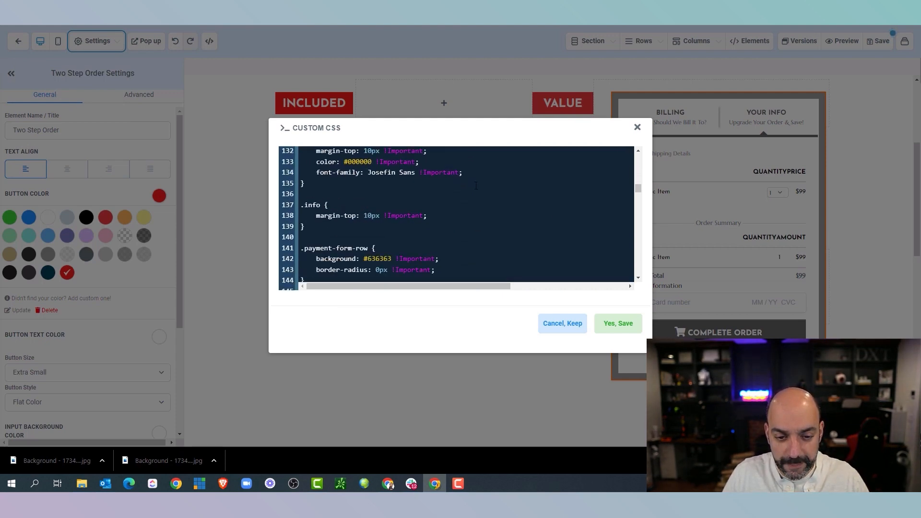
scroll(476, 185, "down", 8)
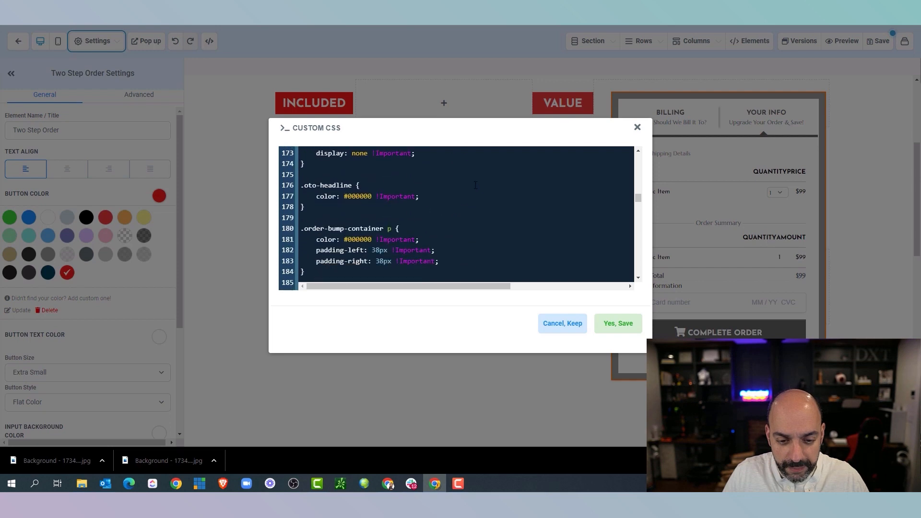
scroll(475, 185, "up", 5)
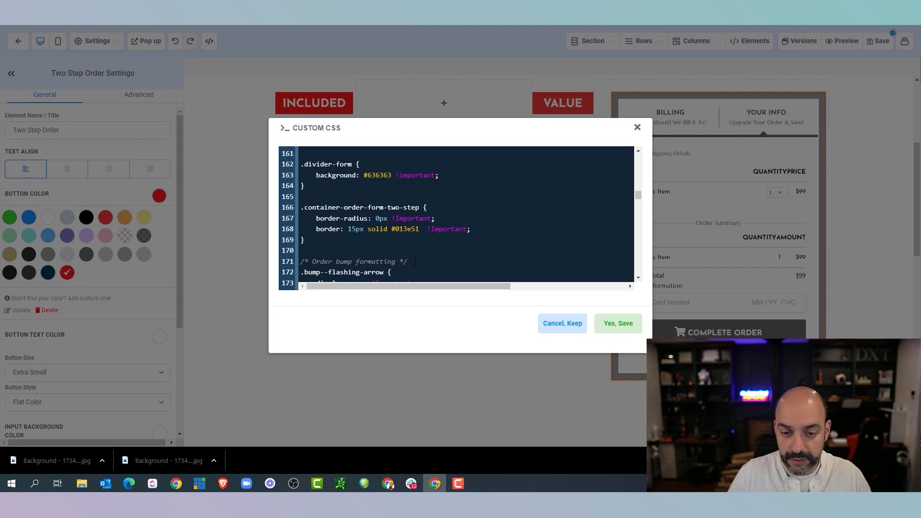
scroll(392, 197, "up", 3)
scroll(376, 219, "up", 6)
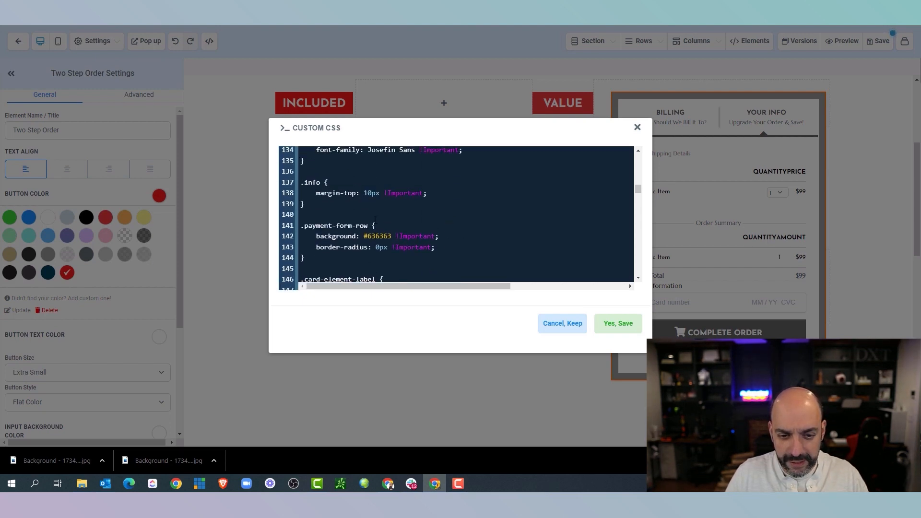
scroll(376, 219, "up", 10)
scroll(376, 219, "up", 3)
scroll(375, 219, "down", 3)
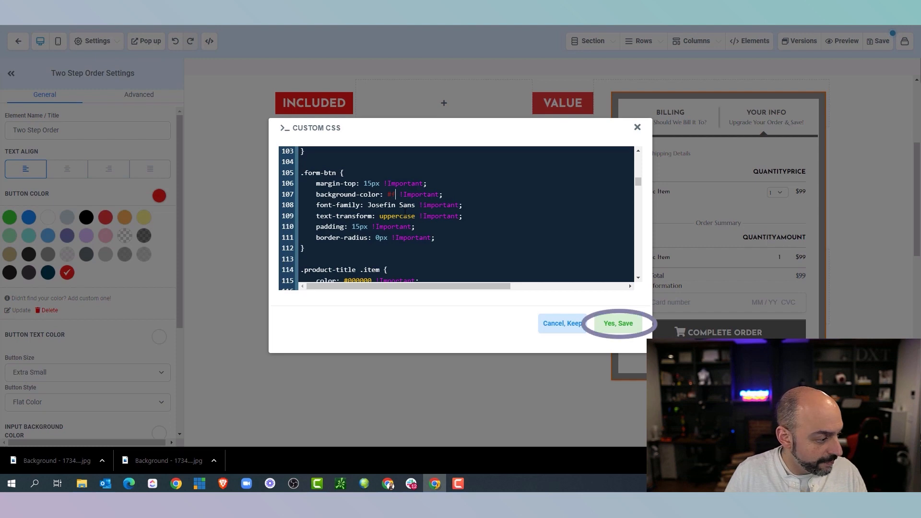
type("72119")
left_click(614, 323)
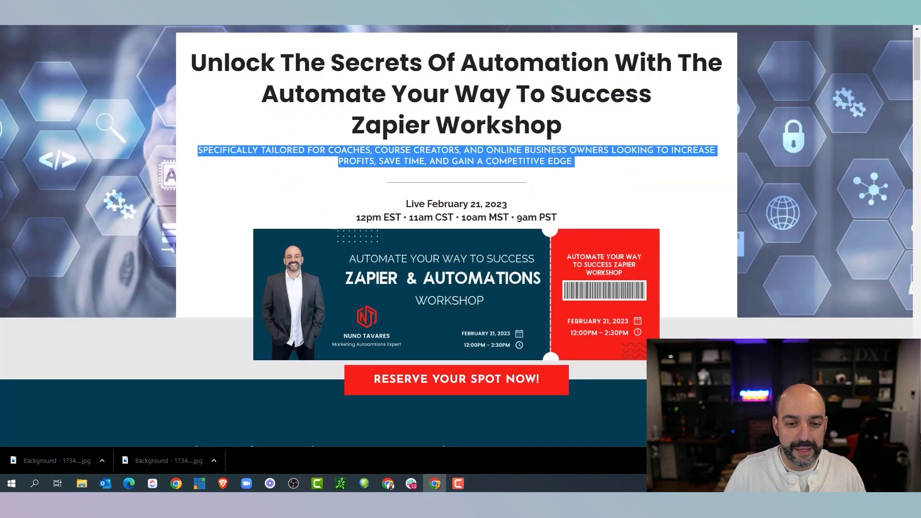
Set the 2 HOUR INTERACTIVE WORKSHOP LIVE line to bold Raleway
scroll(286, 134, "down", 15)
scroll(288, 136, "down", 20)
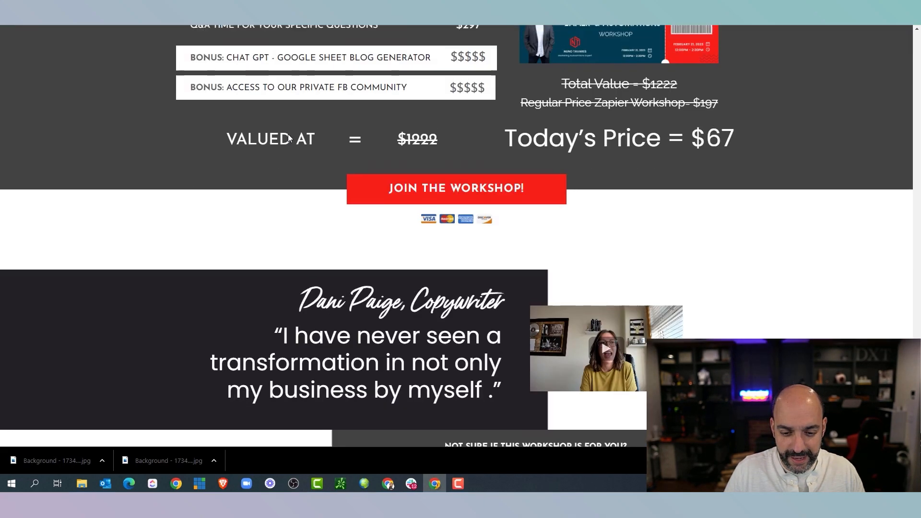
scroll(288, 139, "up", 3)
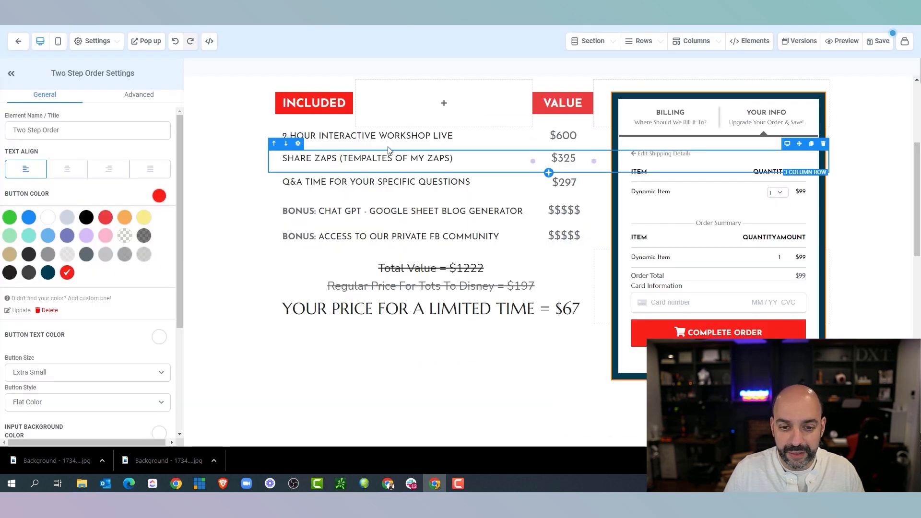
left_click(364, 137)
scroll(115, 259, "down", 5)
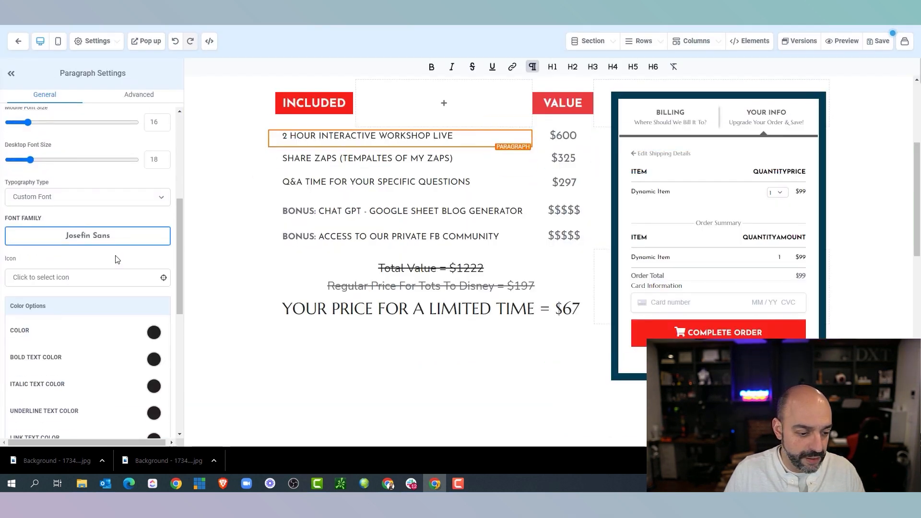
scroll(115, 258, "down", 6)
scroll(118, 256, "up", 6)
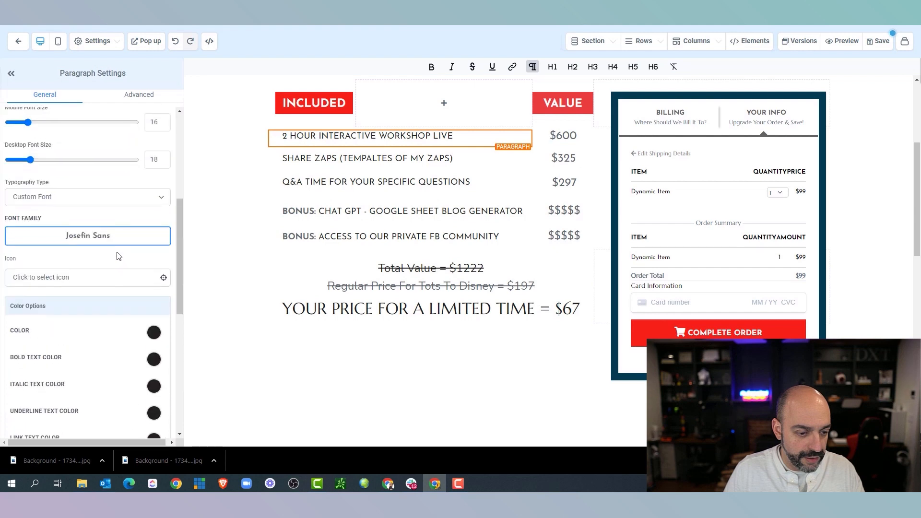
left_click(117, 239)
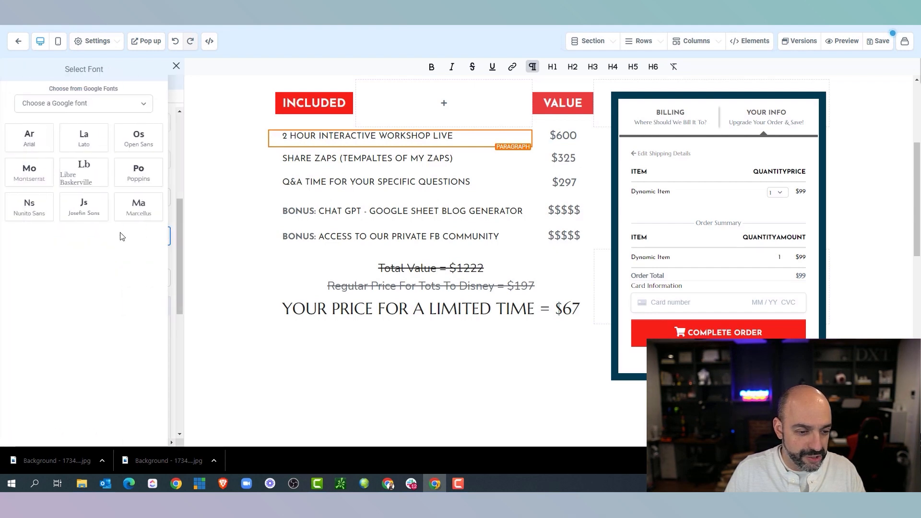
left_click(67, 105)
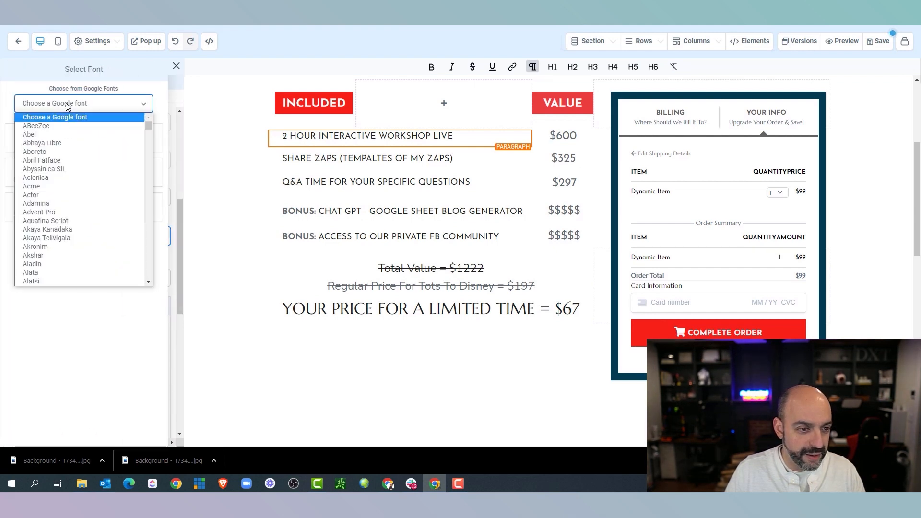
key("r")
scroll(72, 220, "down", 3)
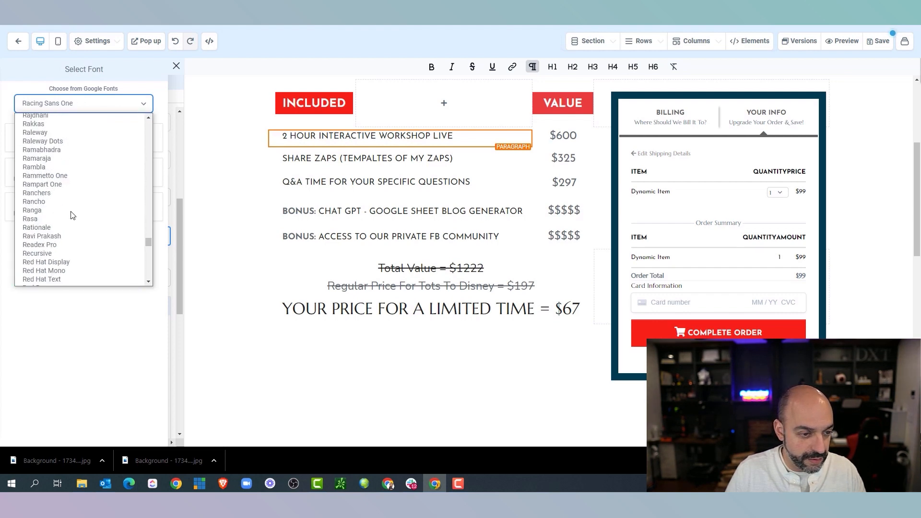
scroll(71, 237, "down", 4)
scroll(58, 202, "up", 4)
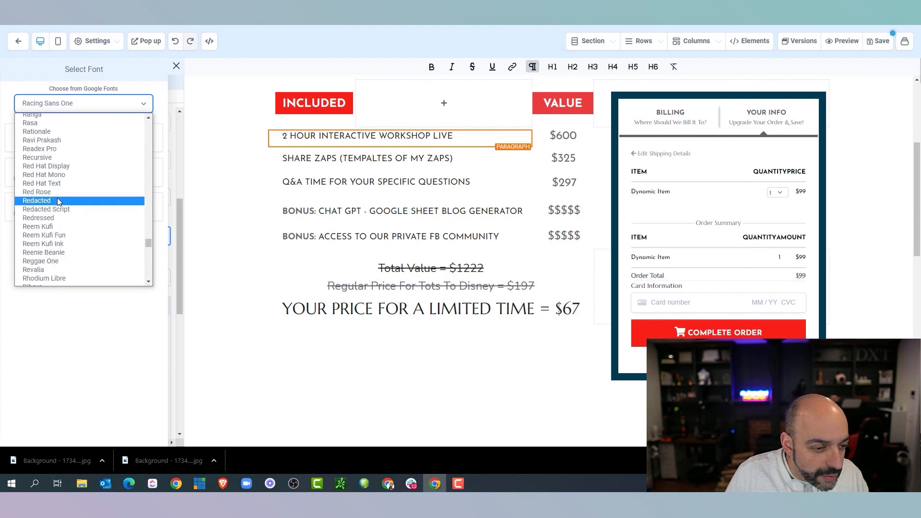
scroll(58, 202, "down", 4)
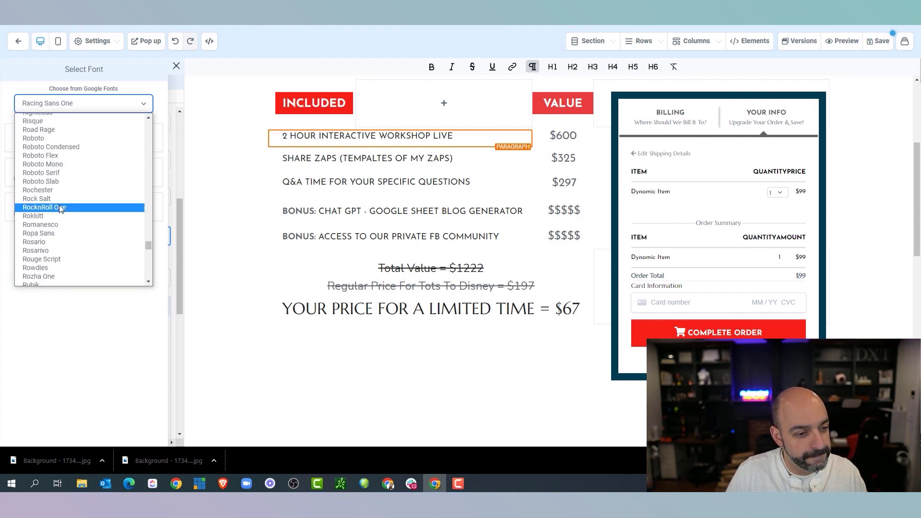
scroll(59, 206, "up", 6)
left_click(52, 229)
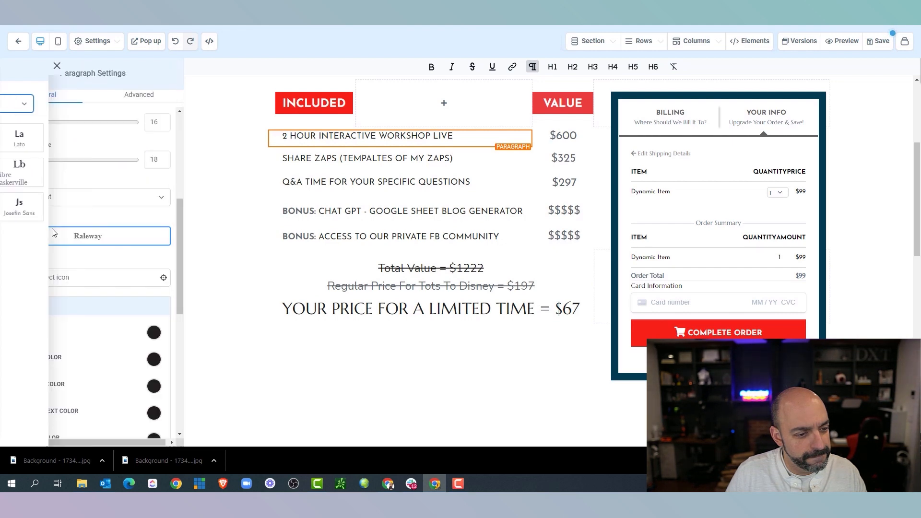
left_click_drag(446, 138, 283, 140)
left_click(431, 67)
Set the SHARE ZAPS line to bold Raleway
left_click_drag(454, 159, 280, 160)
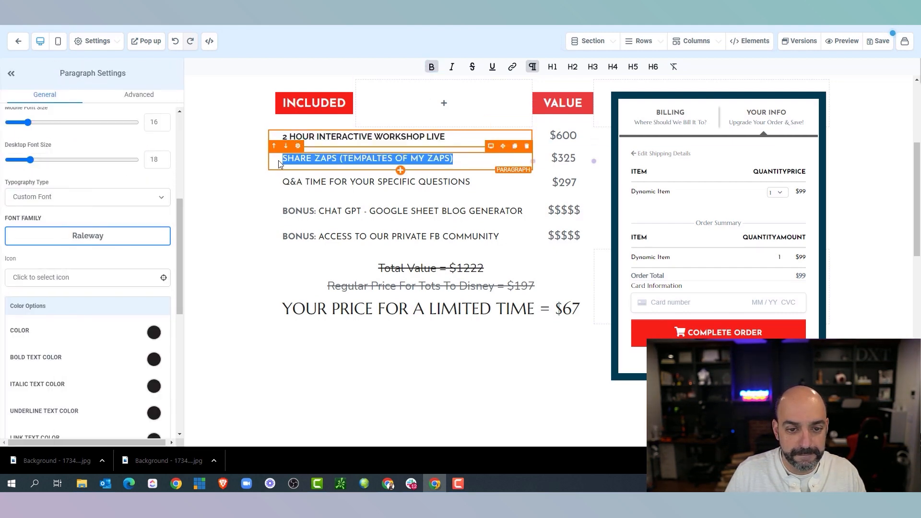
left_click(113, 236)
left_click(30, 139)
left_click_drag(446, 160, 265, 163)
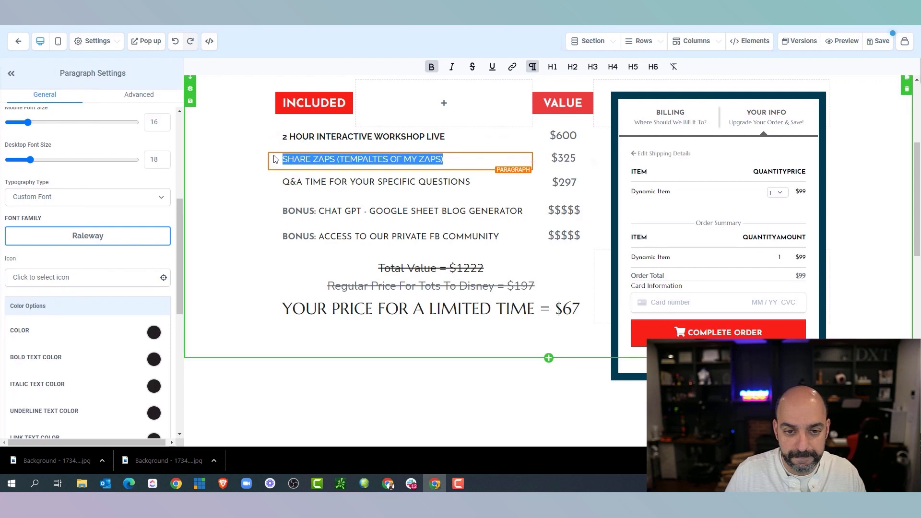
left_click(417, 155)
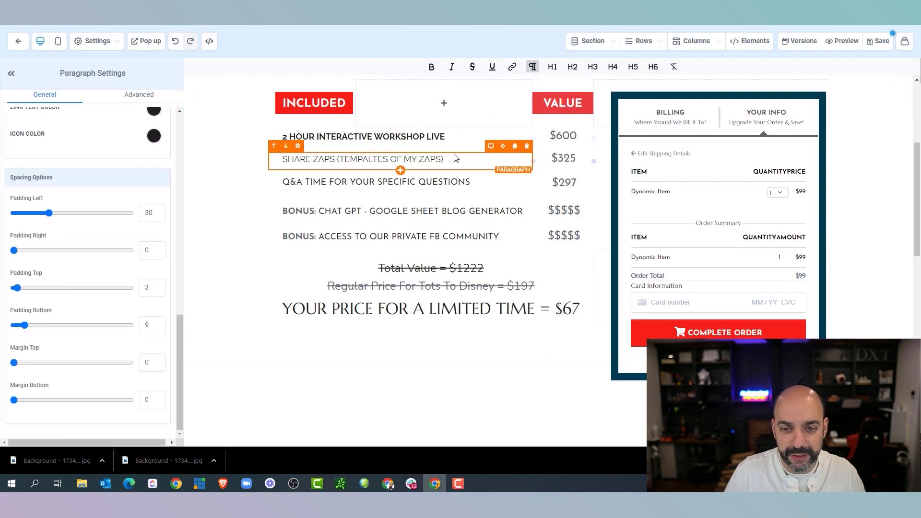
left_click_drag(456, 159, 300, 162)
left_click(432, 66)
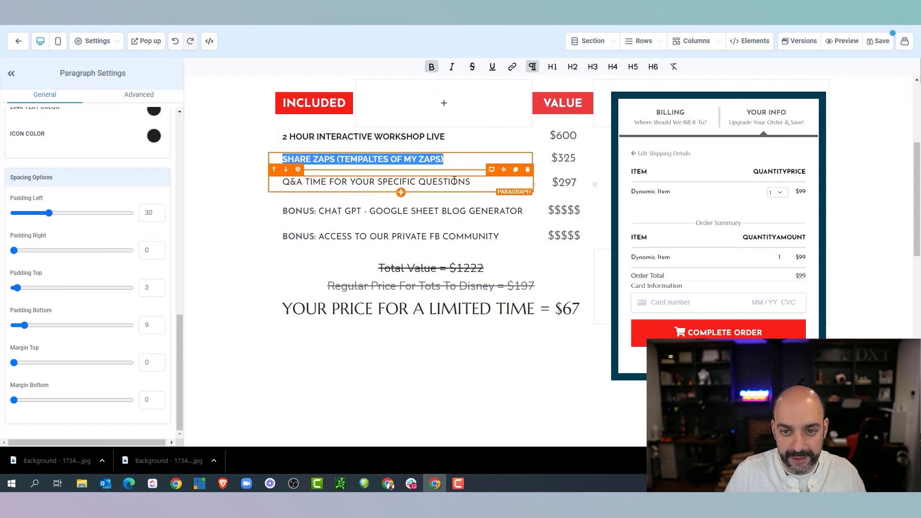
Set the Q&A line's font to Raleway
left_click_drag(471, 182, 277, 191)
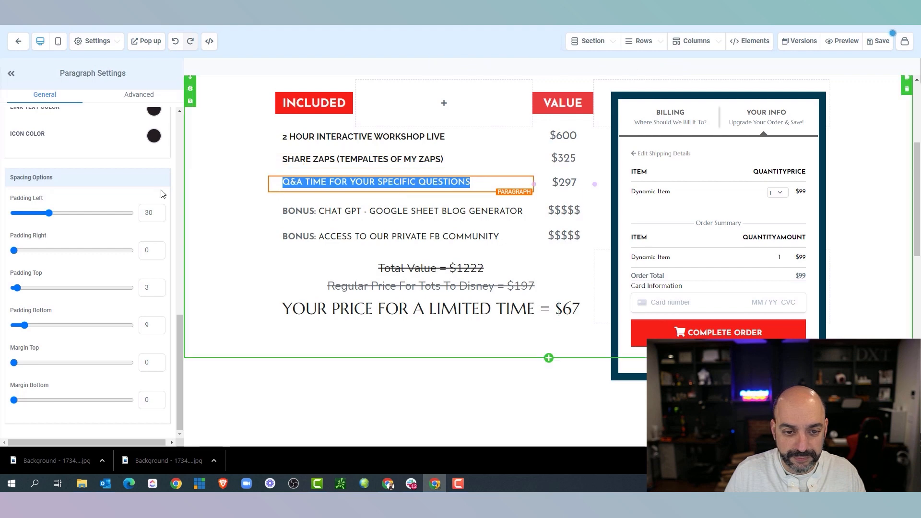
scroll(102, 206, "up", 6)
left_click(97, 193)
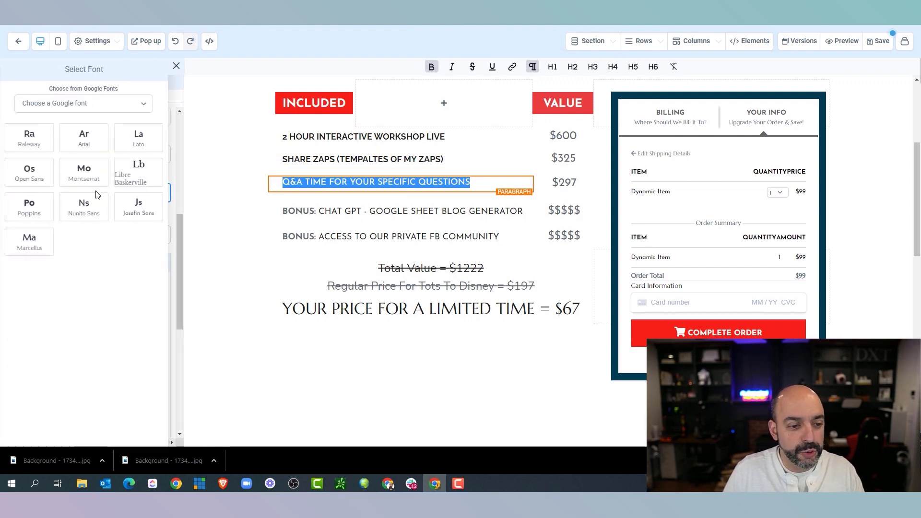
left_click(30, 143)
left_click_drag(459, 183, 268, 189)
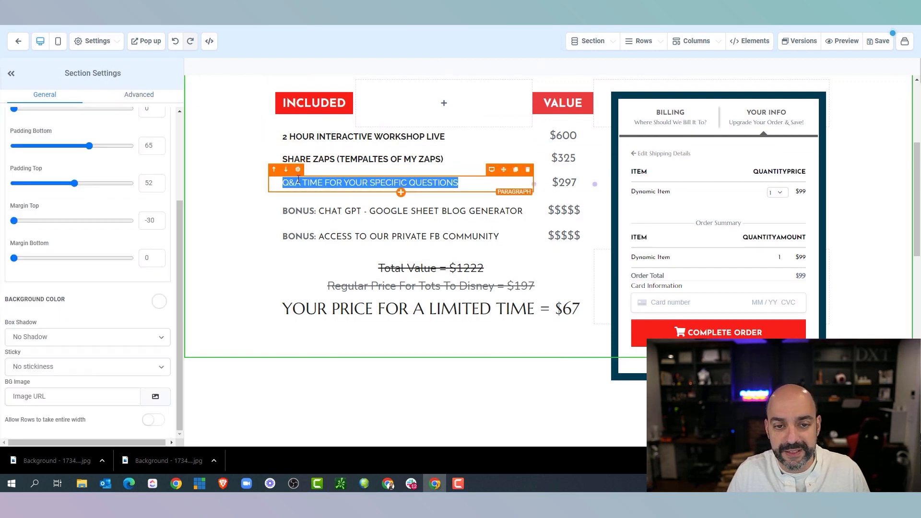
scroll(133, 200, "up", 3)
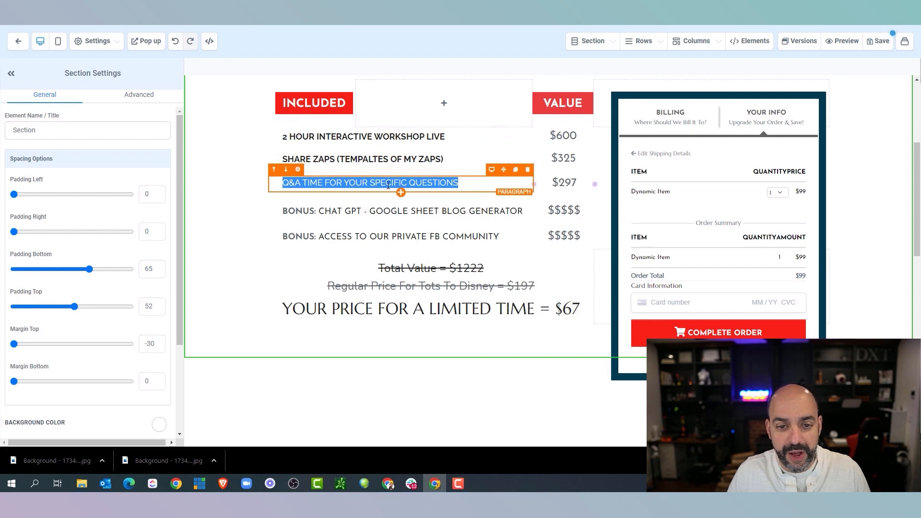
left_click(474, 185)
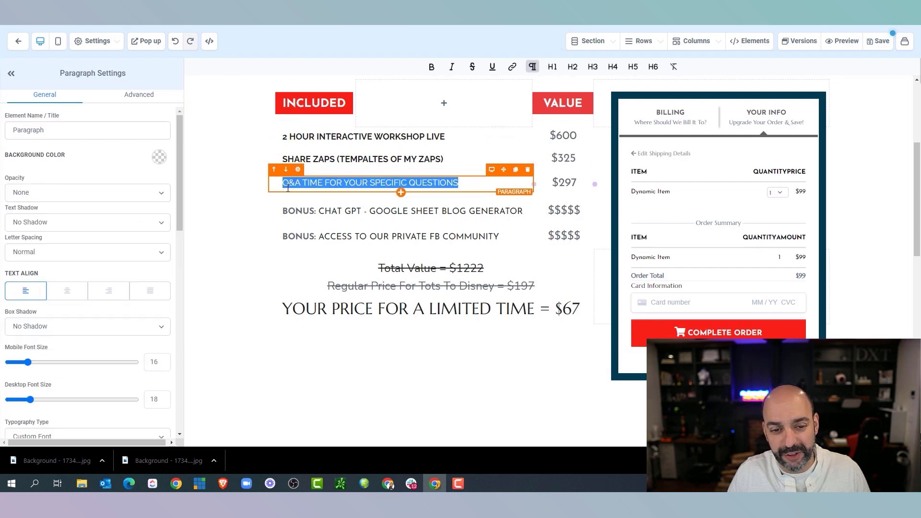
Make the Q&A line bold
left_click(452, 211)
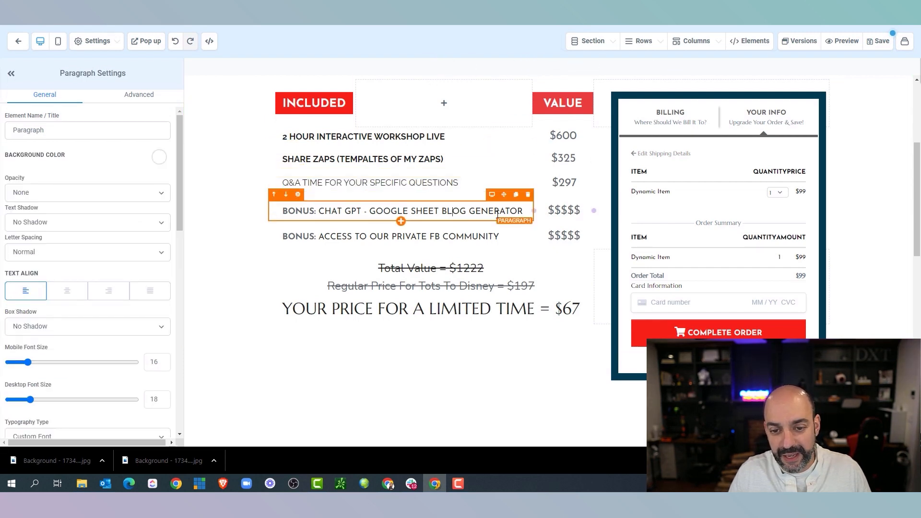
left_click(456, 179)
left_click_drag(383, 183, 282, 183)
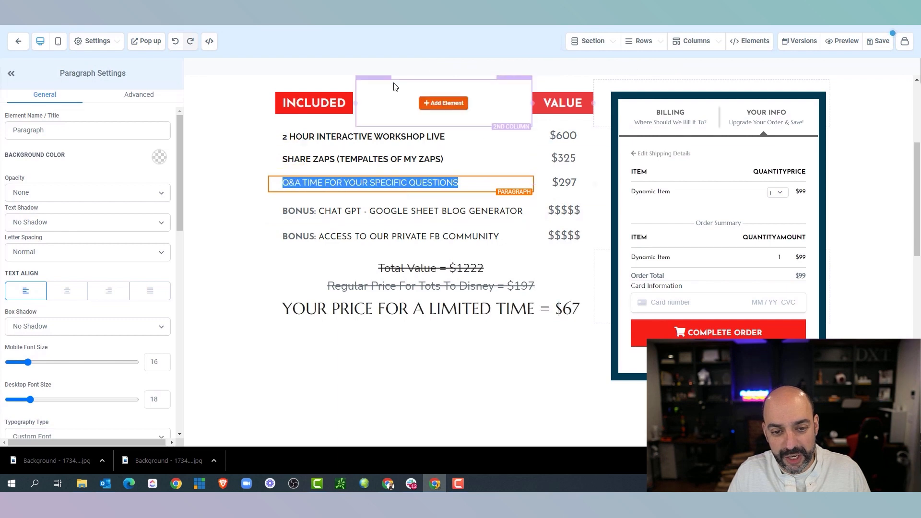
left_click(422, 182)
left_click(432, 67)
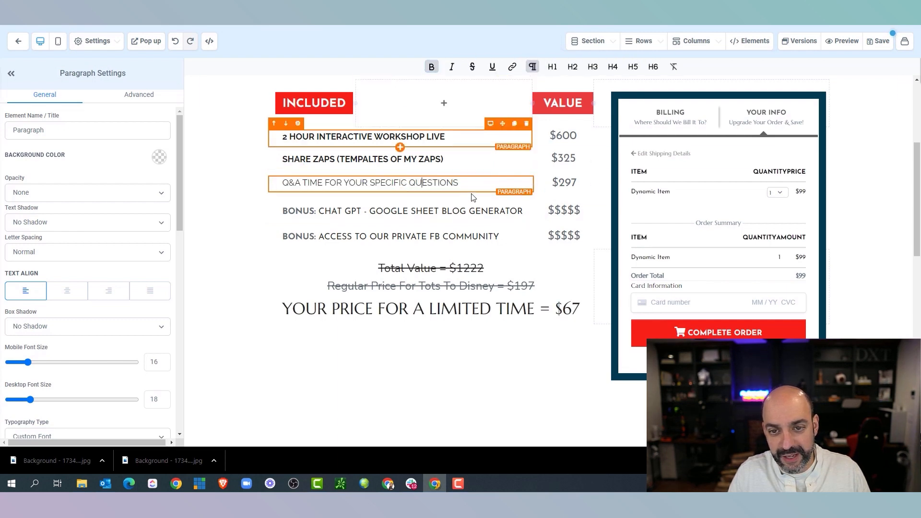
left_click_drag(459, 184, 283, 184)
Set the BONUS: CHAT GPT line's font to Raleway
left_click(522, 210)
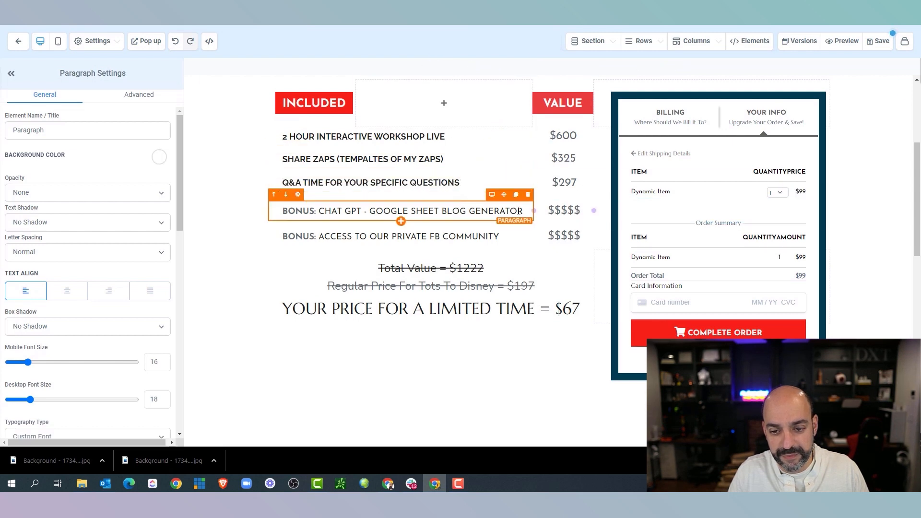
left_click_drag(522, 212, 255, 219)
left_click(254, 219)
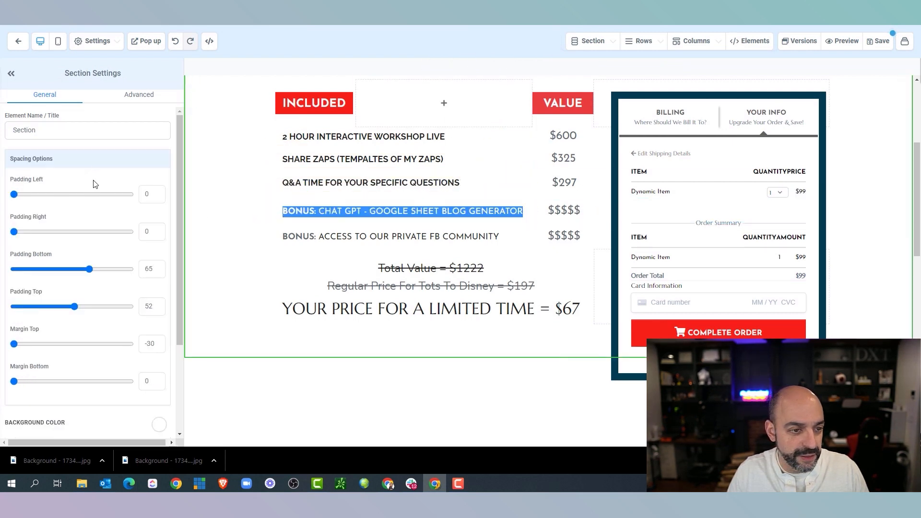
scroll(101, 192, "down", 3)
scroll(106, 213, "up", 5)
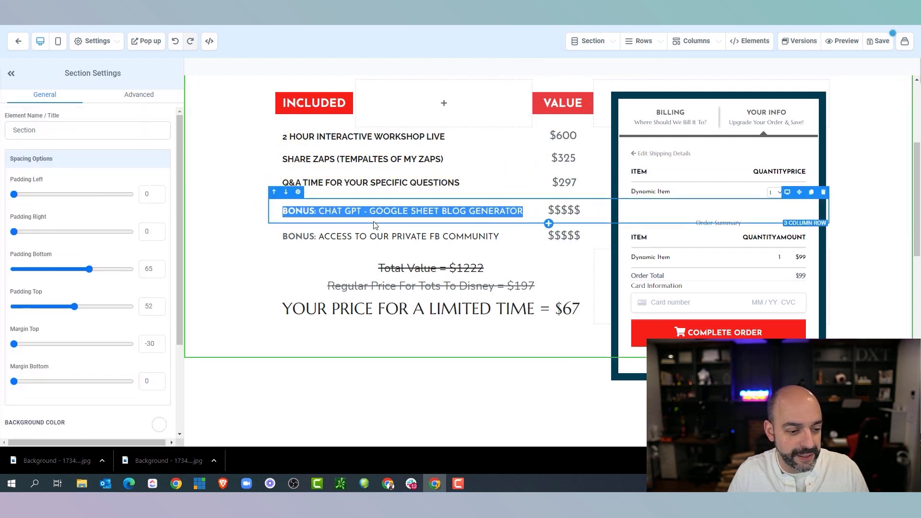
left_click(299, 209)
scroll(57, 211, "down", 6)
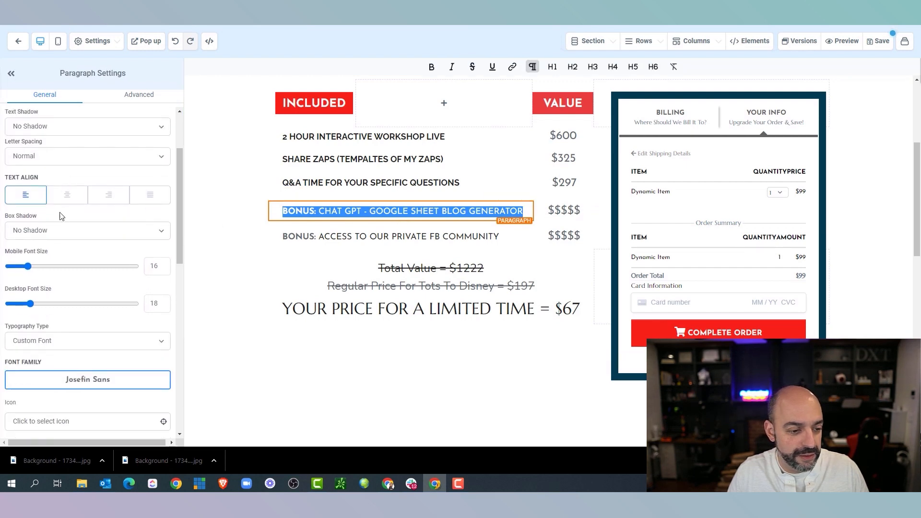
left_click(87, 240)
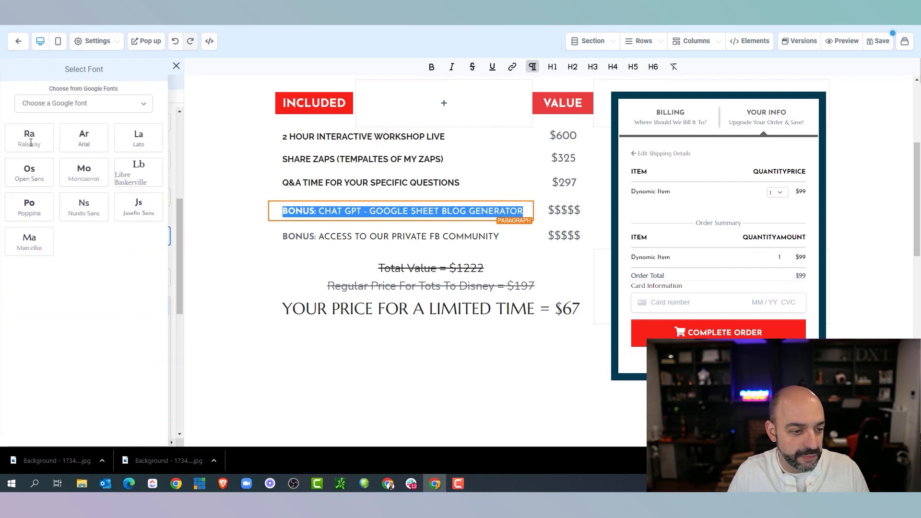
left_click(29, 139)
left_click_drag(512, 211, 332, 188)
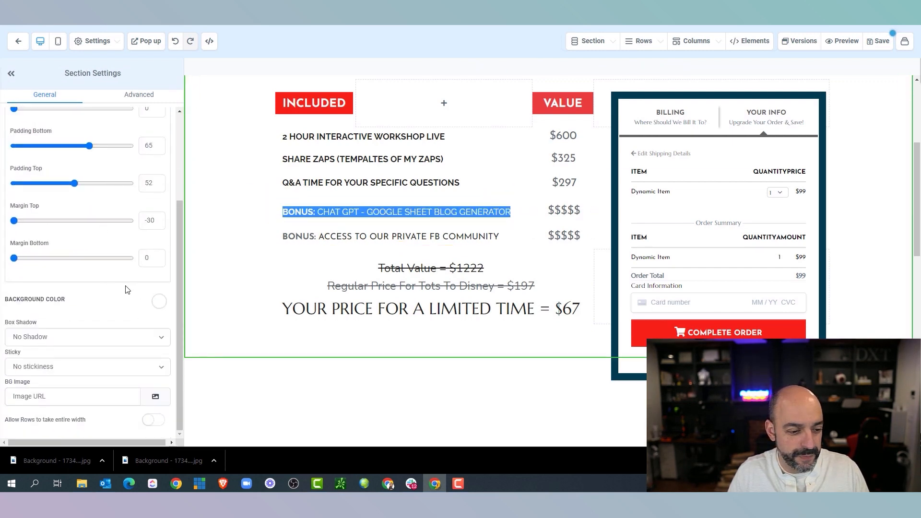
scroll(109, 263, "up", 3)
scroll(108, 274, "down", 2)
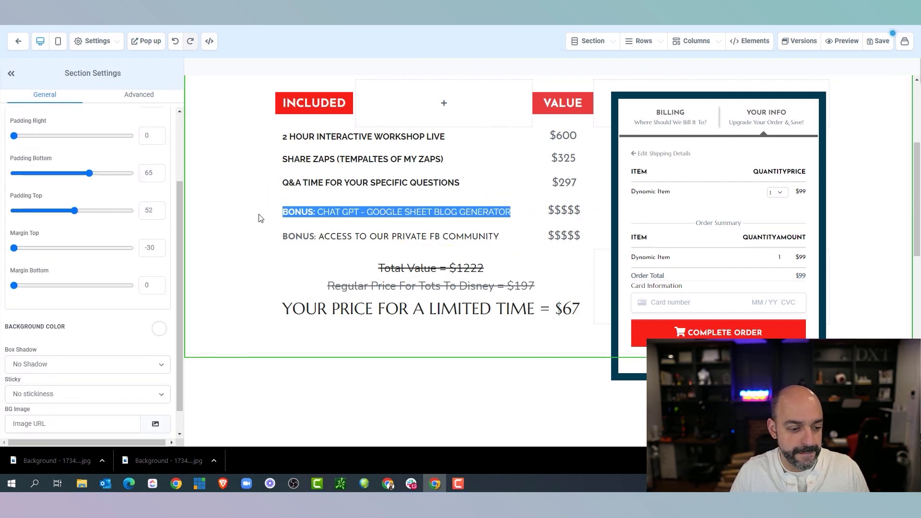
left_click_drag(511, 211, 451, 86)
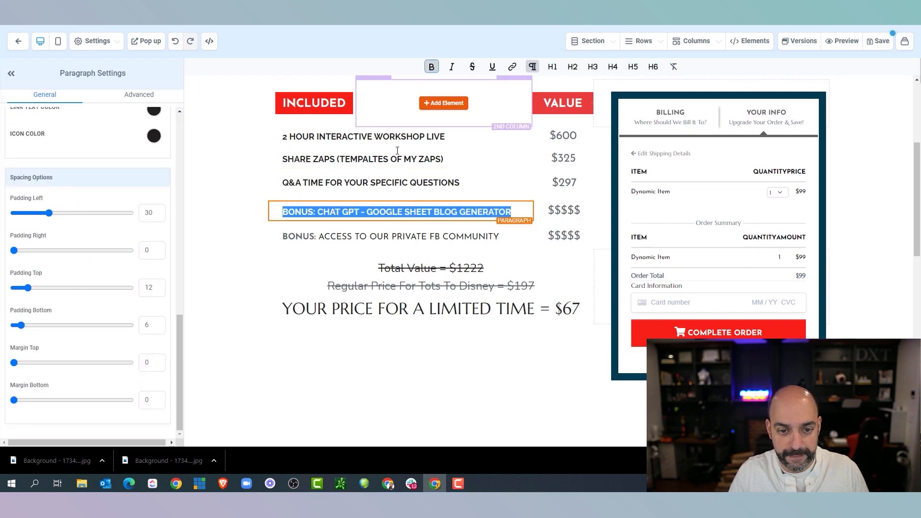
Make the FB community bonus line bold Raleway
left_click(500, 236)
left_click_drag(500, 236, 443, 71)
left_click(431, 66)
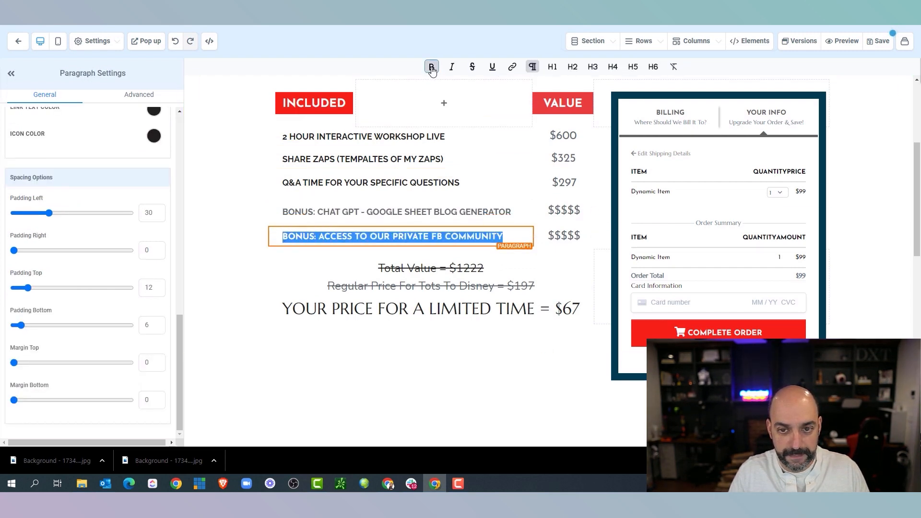
scroll(86, 192, "up", 5)
left_click(85, 146)
left_click(30, 144)
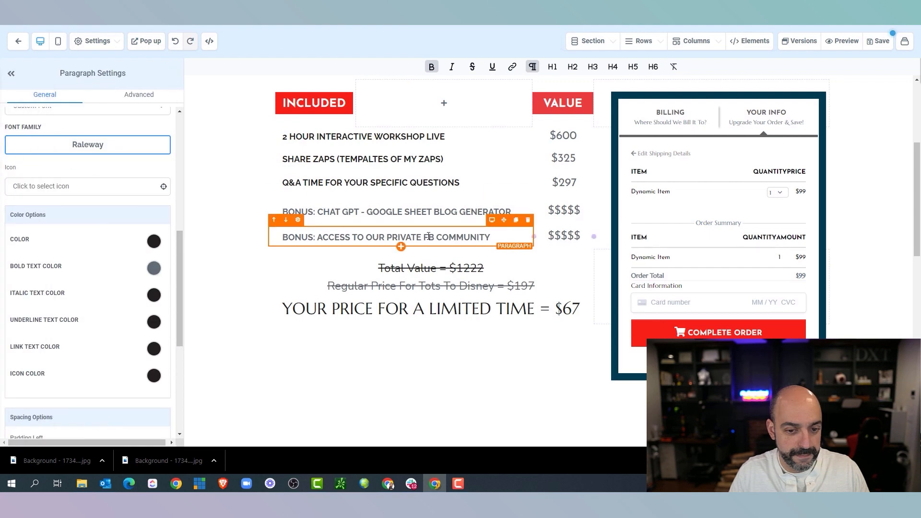
Set the bold text colour of the Included lines to black
left_click(154, 268)
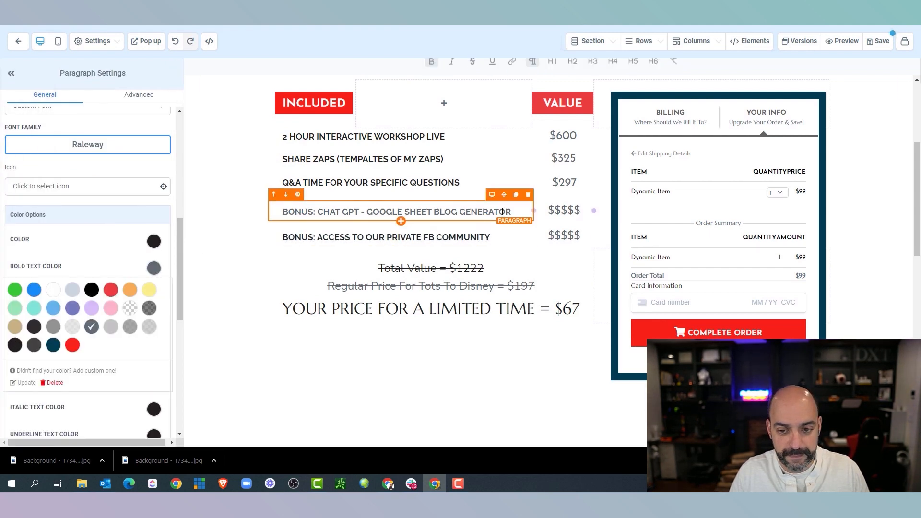
triple_click(420, 215)
triple_click(479, 183)
left_click(15, 345)
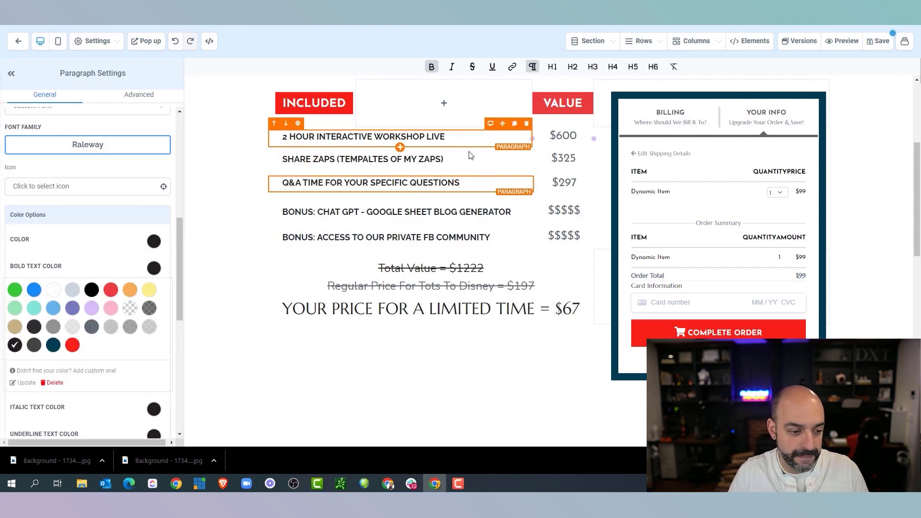
triple_click(270, 161)
triple_click(269, 140)
scroll(432, 240, "up", 4)
scroll(432, 240, "down", 4)
Turn the Total Value and Regular Price text black
left_click(496, 269)
left_click_drag(496, 269, 377, 268)
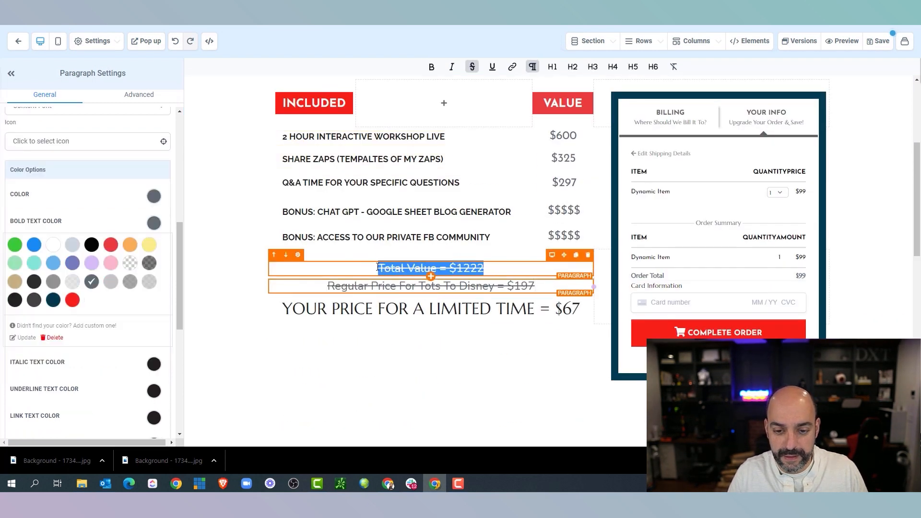
left_click(15, 300)
left_click_drag(536, 287, 314, 287)
left_click(15, 299)
Make the $600 value bold Raleway with black text
left_click(574, 136)
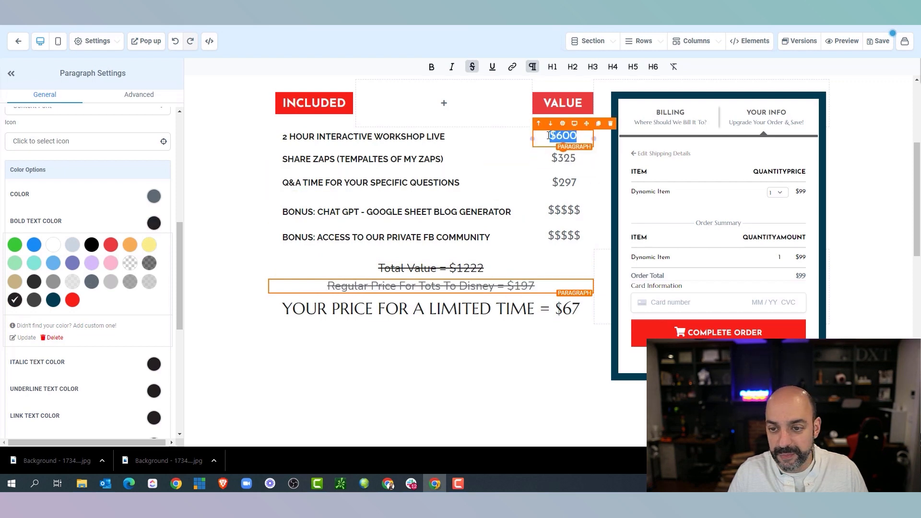
left_click(109, 151)
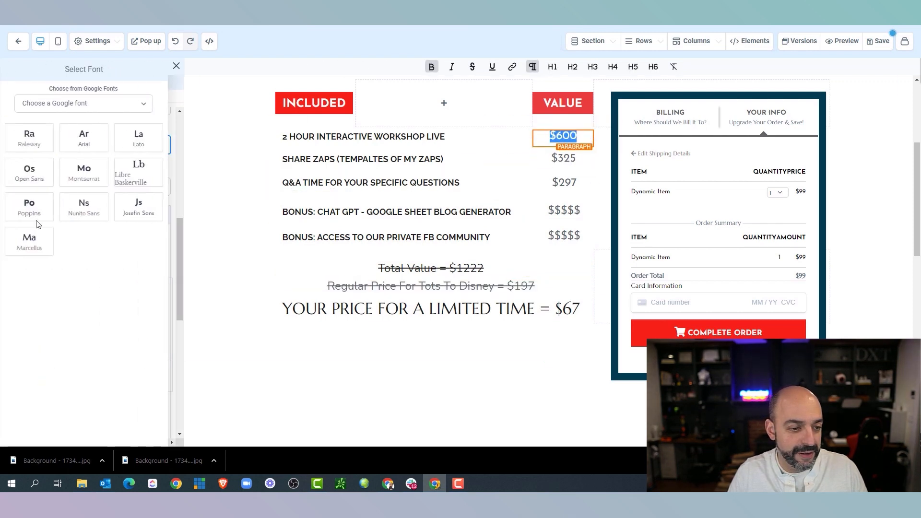
left_click(38, 141)
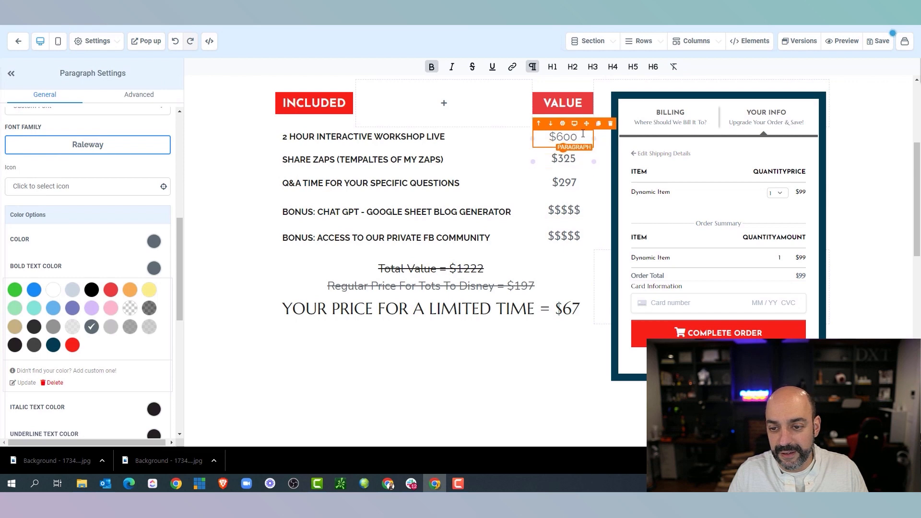
double_click(568, 137)
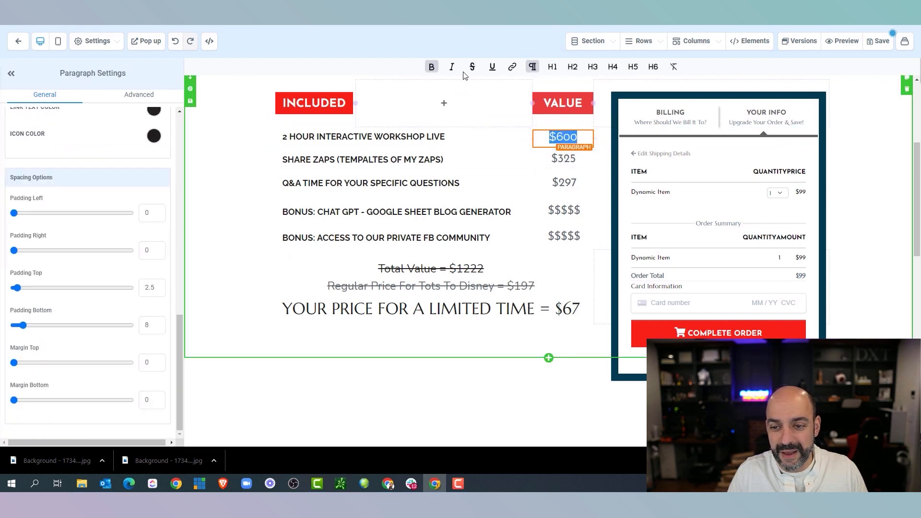
left_click(431, 67)
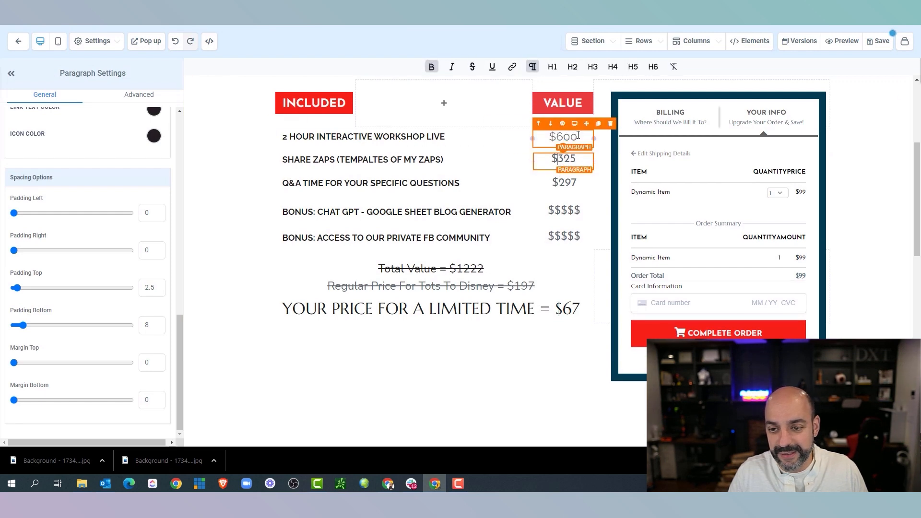
scroll(142, 192, "up", 4)
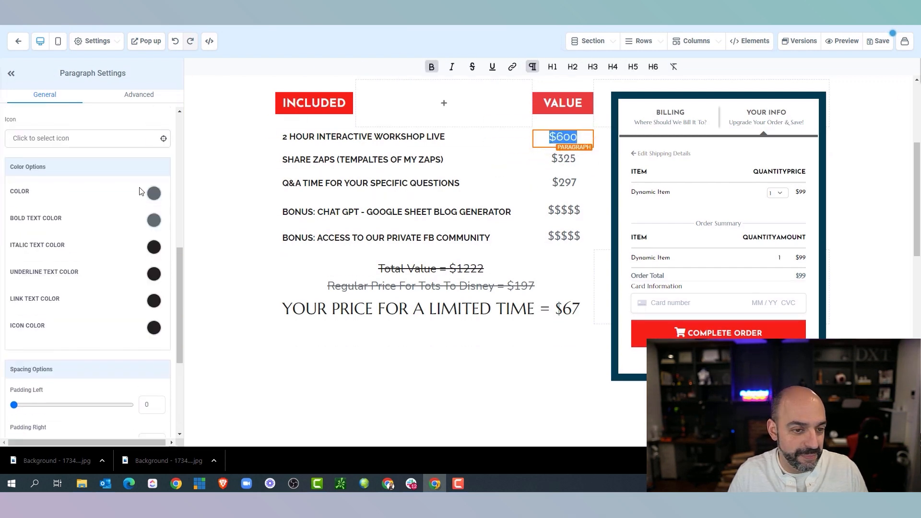
left_click(154, 194)
left_click(15, 270)
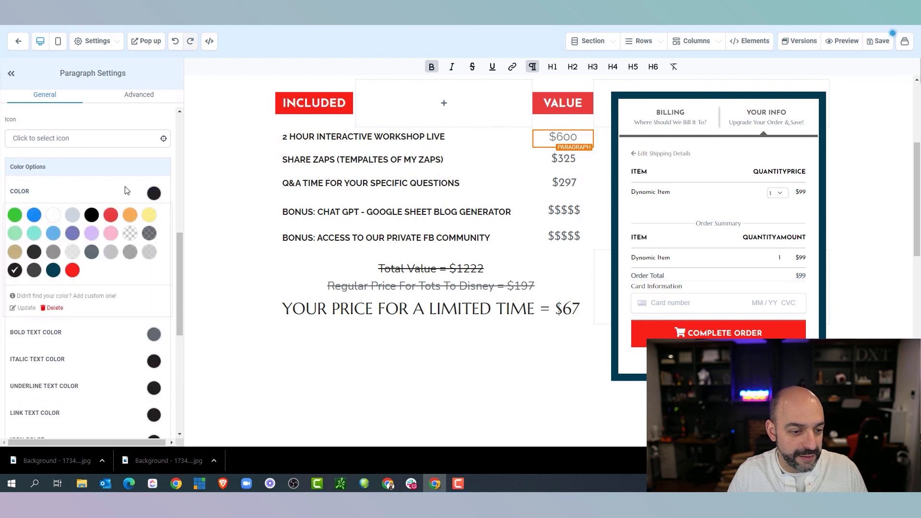
left_click(154, 335)
Set the $325 value to Raleway with black bold text
double_click(547, 162)
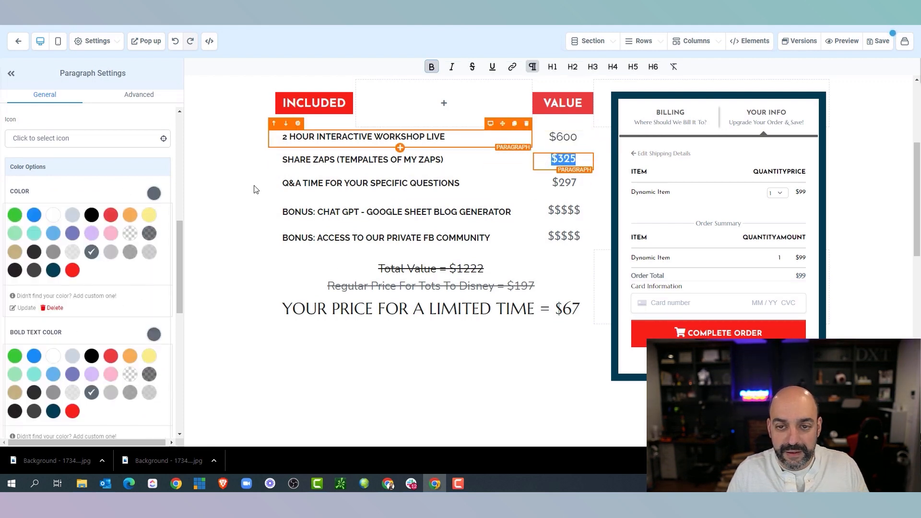
scroll(97, 174, "up", 4)
left_click(84, 288)
left_click(49, 144)
double_click(563, 160)
scroll(29, 258, "down", 5)
left_click(15, 364)
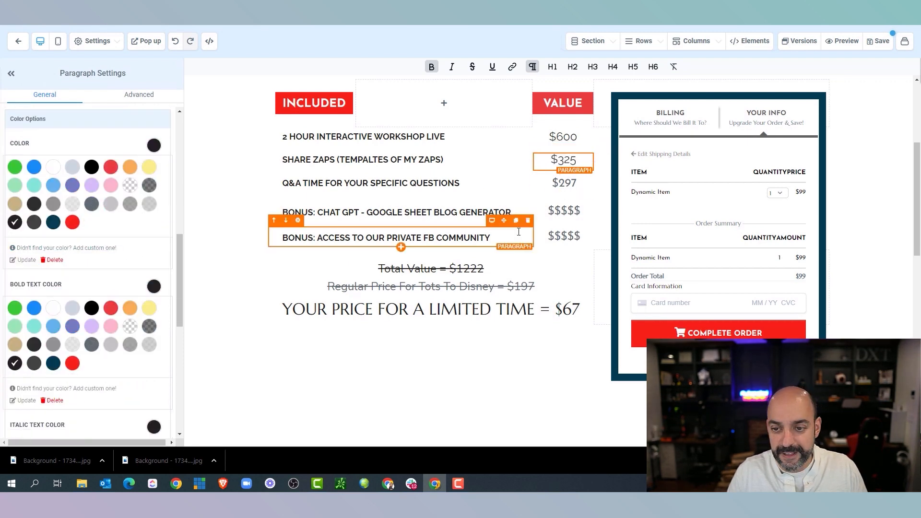
Turn the $297 and first $$$$$ values black, with the $$$$$ in Raleway
left_click(583, 181)
left_click(12, 367)
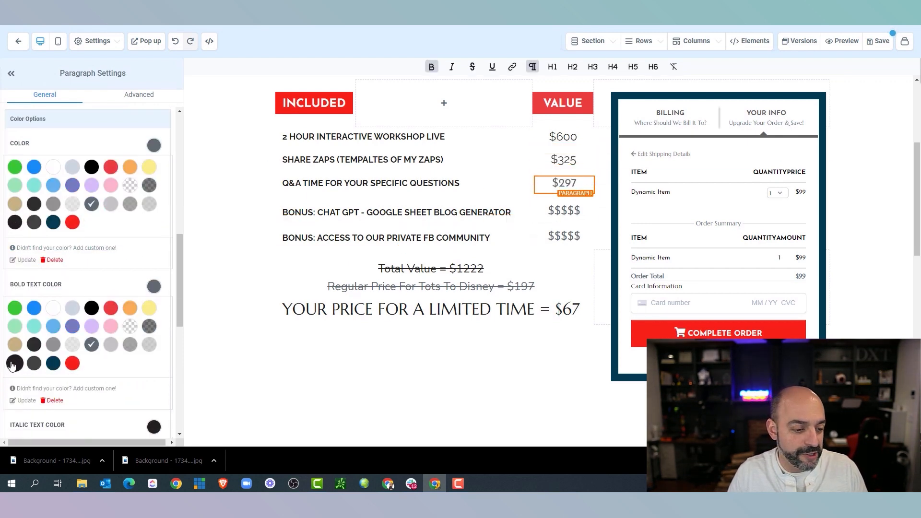
left_click(18, 226)
left_click(589, 213)
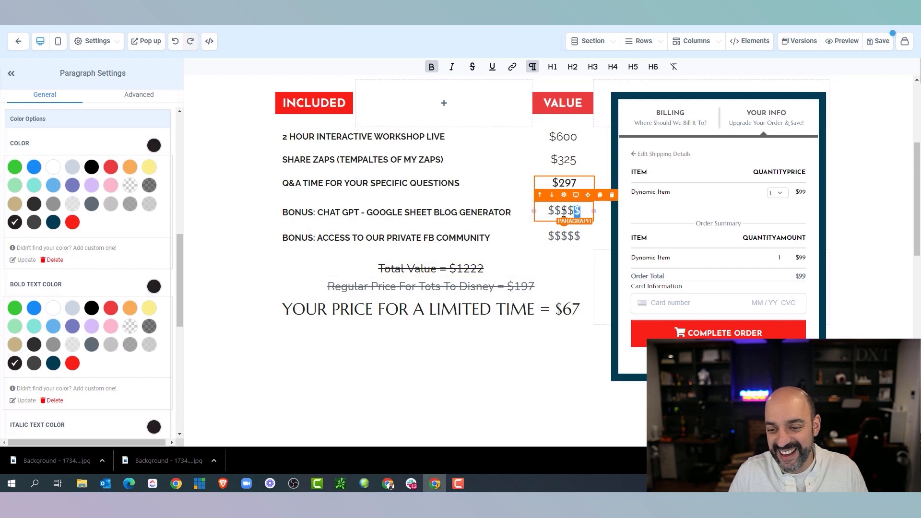
left_click(15, 223)
scroll(107, 253, "up", 4)
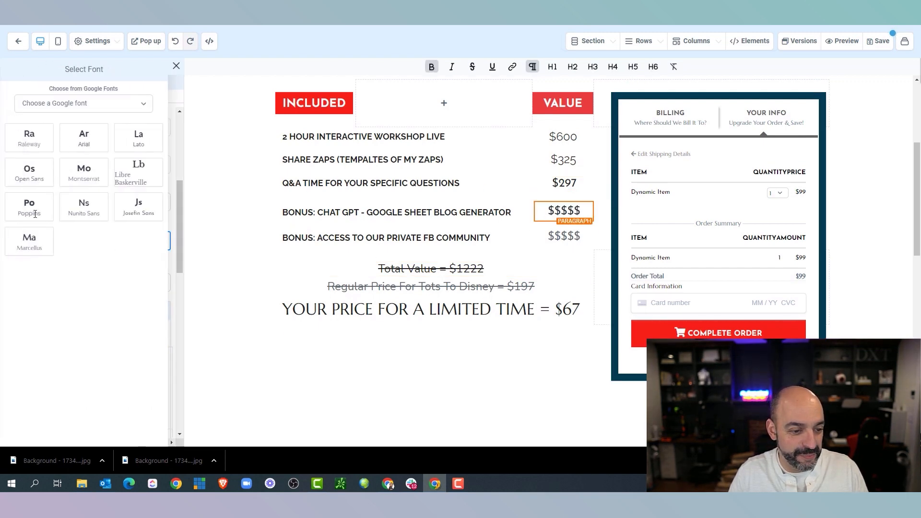
left_click(42, 144)
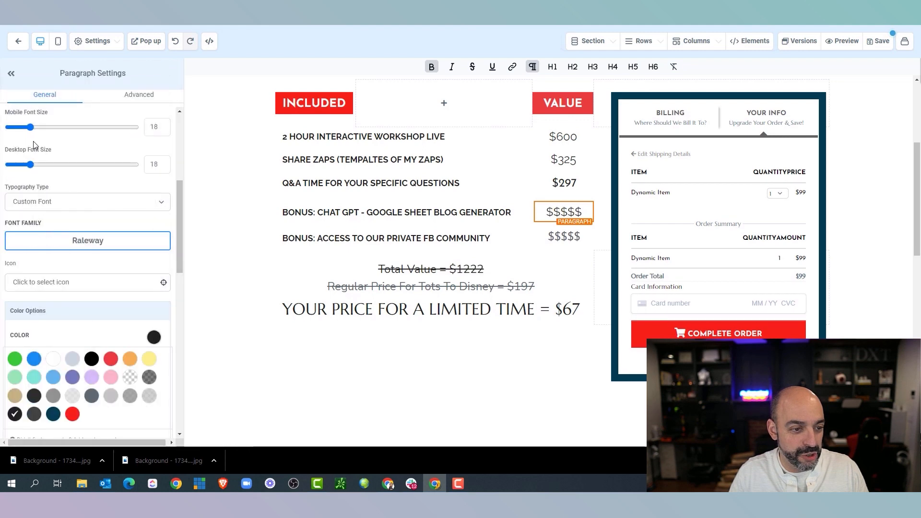
double_click(576, 237)
scroll(70, 222, "up", 3)
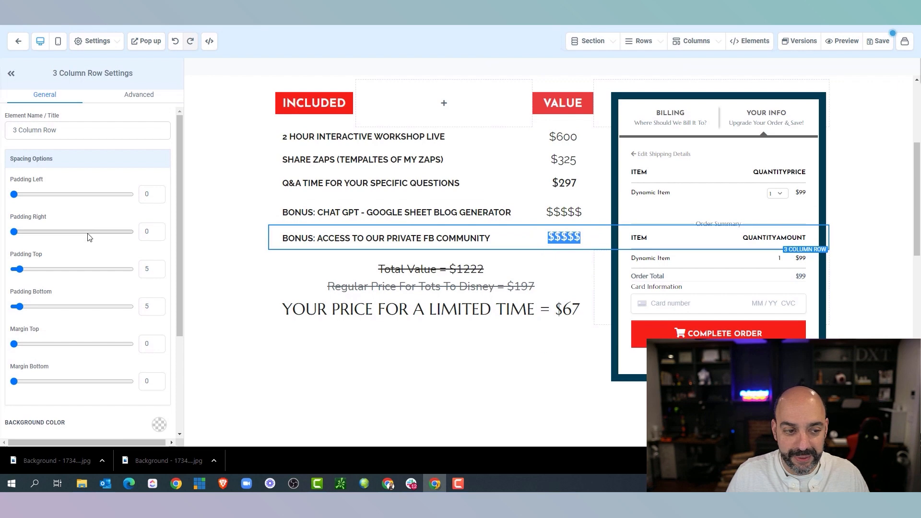
Review the row's advanced and general settings
scroll(88, 237, "down", 3)
left_click(138, 96)
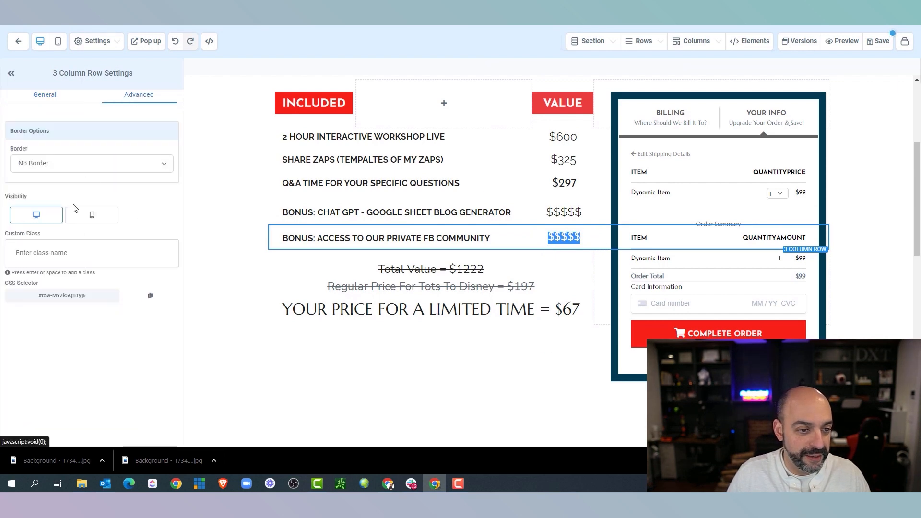
left_click(47, 96)
scroll(126, 276, "down", 3)
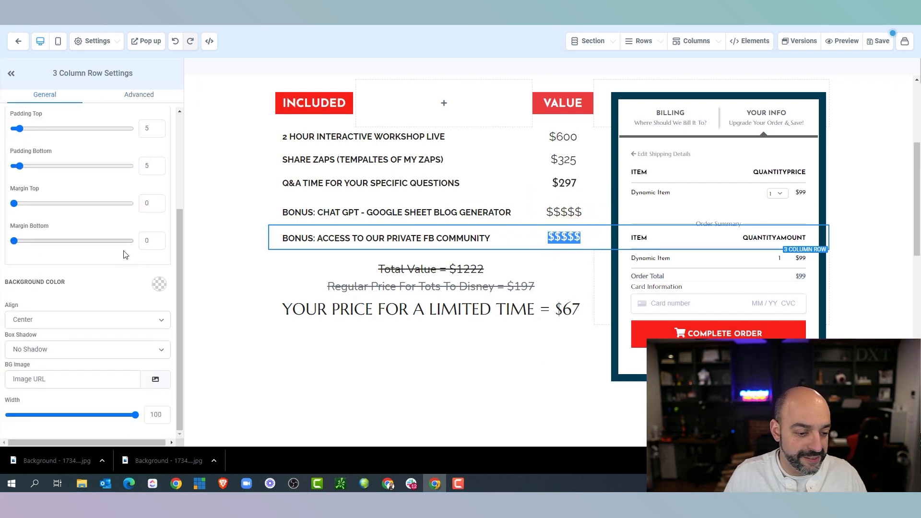
scroll(104, 317, "up", 3)
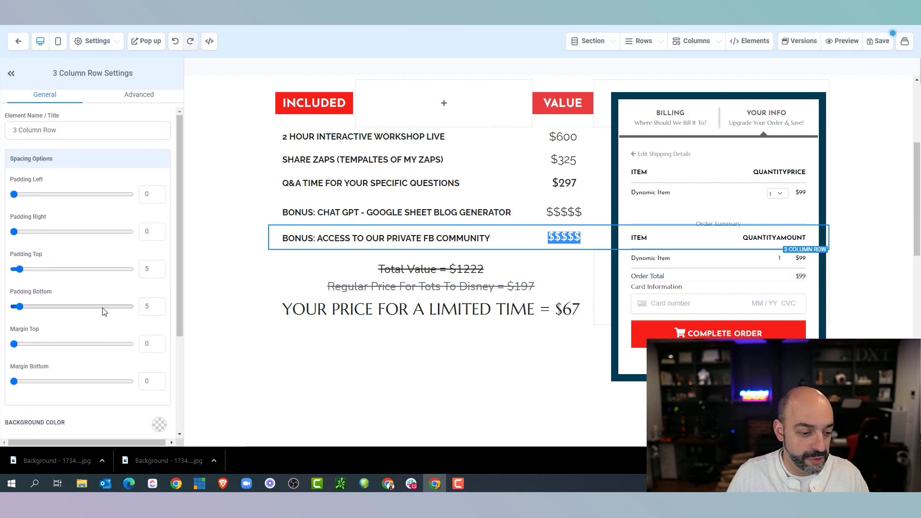
scroll(55, 298, "down", 3)
scroll(76, 289, "up", 3)
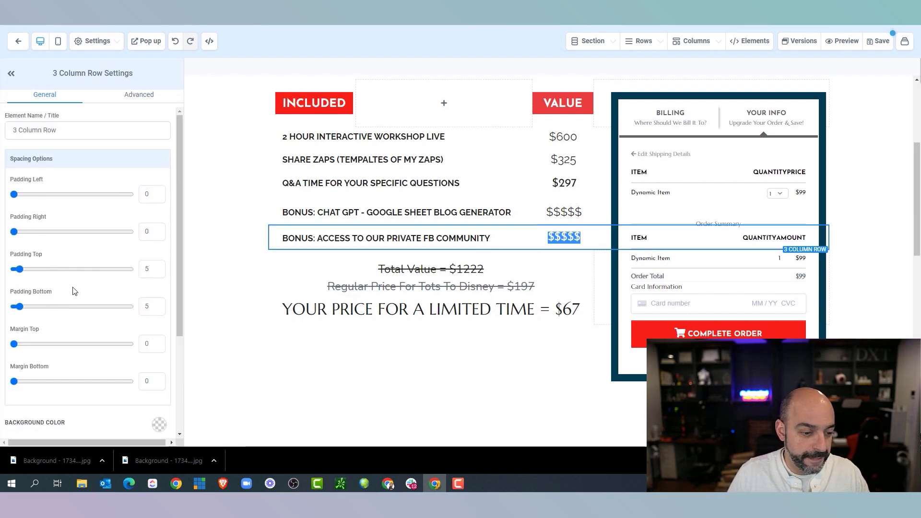
Set the second $$$$$ value to Raleway with black text
left_click(569, 234)
scroll(98, 234, "down", 5)
left_click(59, 240)
left_click(30, 139)
scroll(90, 270, "down", 4)
left_click(156, 190)
left_click(15, 265)
left_click(153, 329)
scroll(506, 244, "down", 4)
scroll(543, 236, "up", 8)
scroll(543, 236, "down", 10)
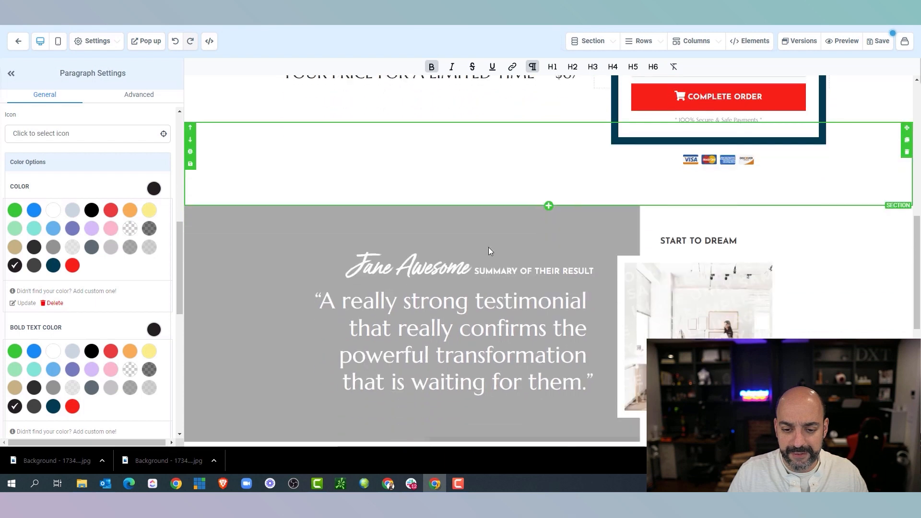
scroll(459, 284, "down", 1)
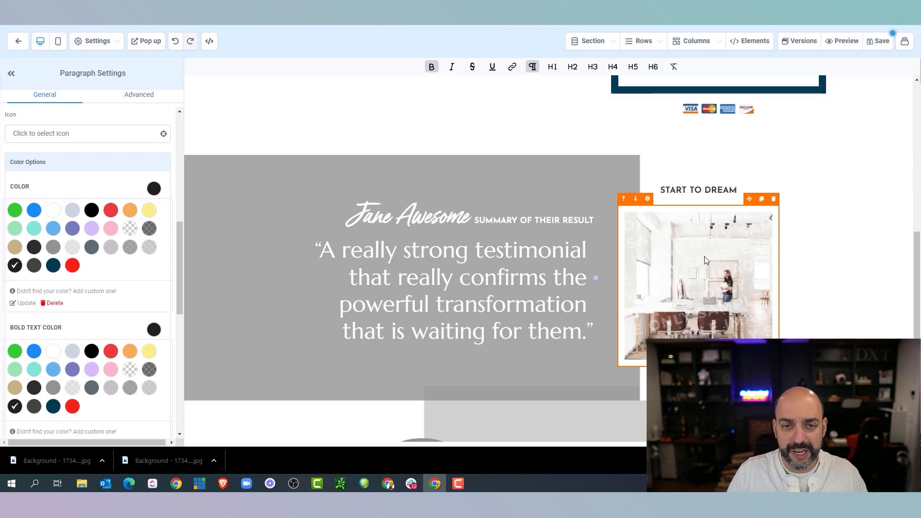
Give the testimonial section a dark navy background, matching the published sales page
left_click(247, 171)
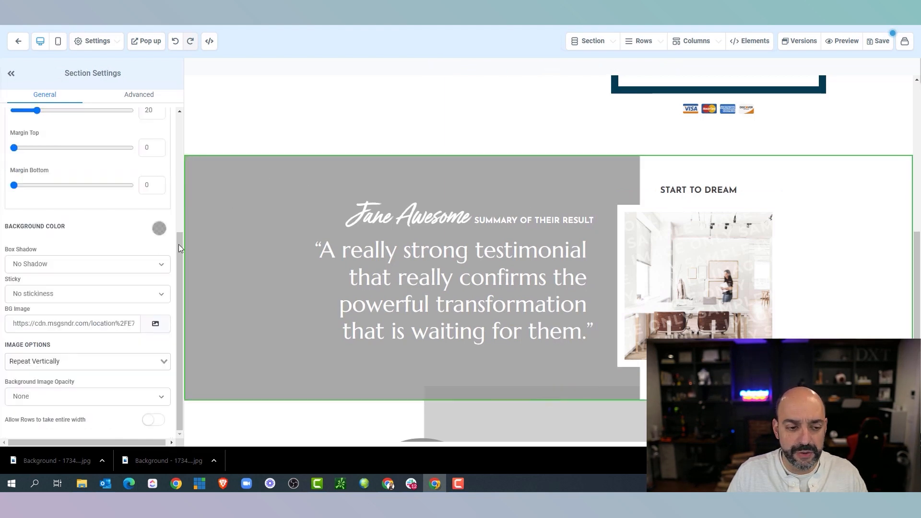
left_click(158, 228)
scroll(370, 216, "down", 5)
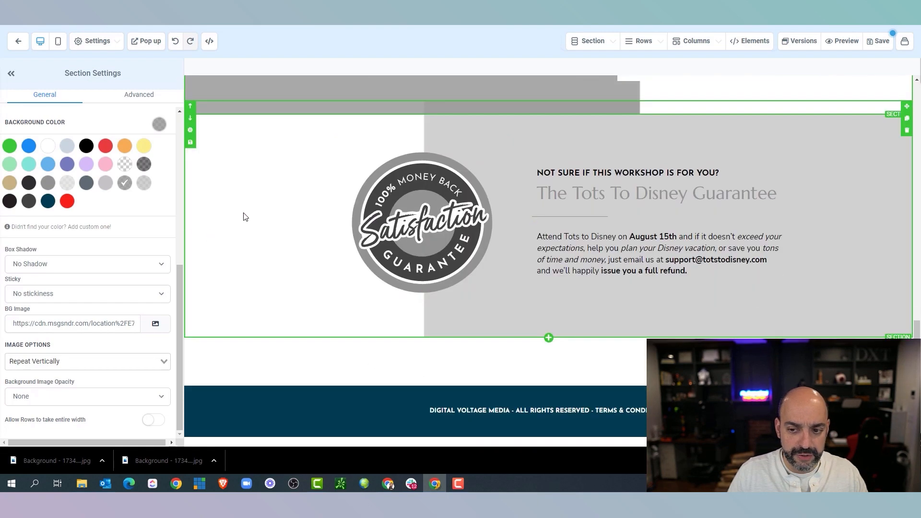
scroll(244, 218, "up", 2)
left_click(151, 10)
scroll(428, 109, "down", 4)
scroll(427, 110, "down", 5)
left_click(100, 9)
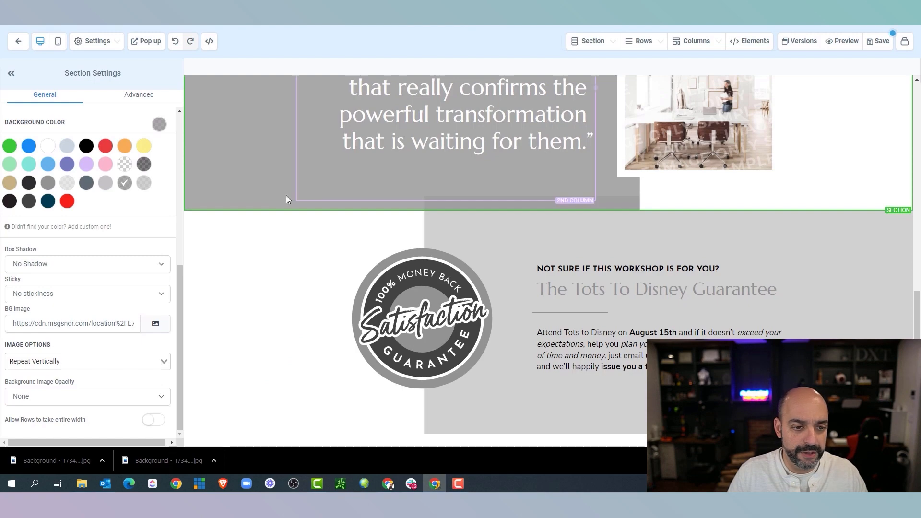
left_click(47, 202)
scroll(507, 171, "up", 4)
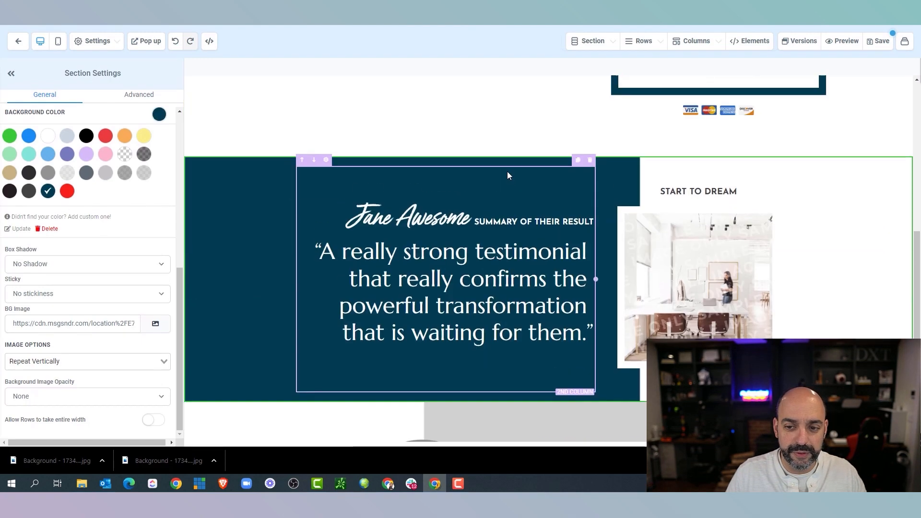
Look at the published sales page's testimonial for reference
left_click(216, 10)
scroll(503, 168, "up", 4)
left_click(101, 9)
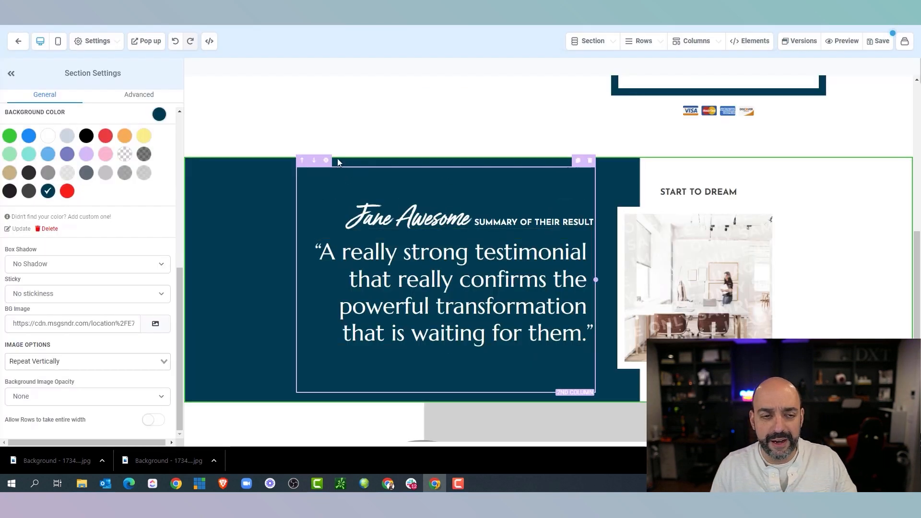
left_click(204, 14)
Copy the testimonial author's name and company from the live sales page
scroll(443, 124, "up", 20)
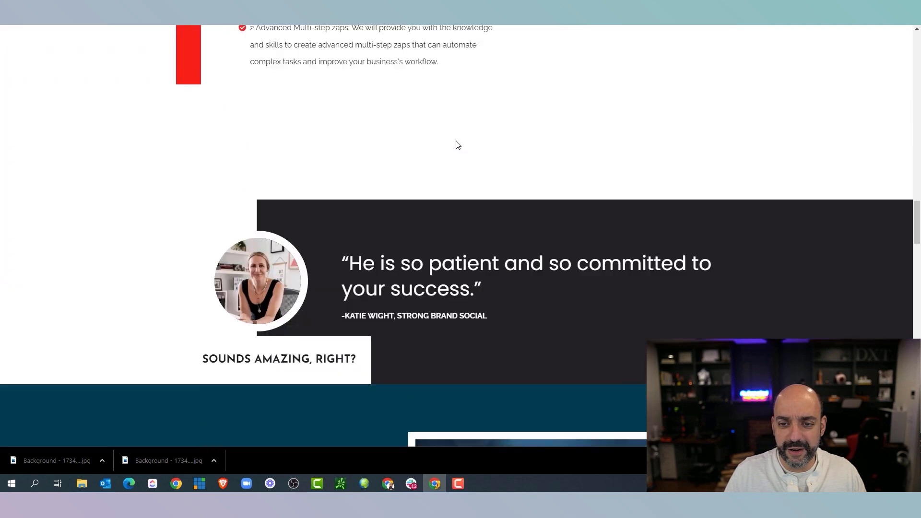
scroll(458, 145, "up", 17)
left_click_drag(686, 259, 424, 257)
right_click(453, 254)
left_click(467, 263)
left_click(101, 10)
Paste the author's name and company over the placeholder summary line, removing blank lines
left_click_drag(593, 336, 314, 251)
key("ctrl+v")
key("ctrl+z")
key("ctrl+v")
mouse_move(593, 222)
left_mouse_down()
mouse_move(346, 220)
mouse_move(596, 225)
left_mouse_up()
left_click(399, 253)
key("BackSpace")
key("ctrl+z")
key("ctrl+z")
left_click(412, 223)
key("ctrl+v")
left_click(399, 255)
key("BackSpace")
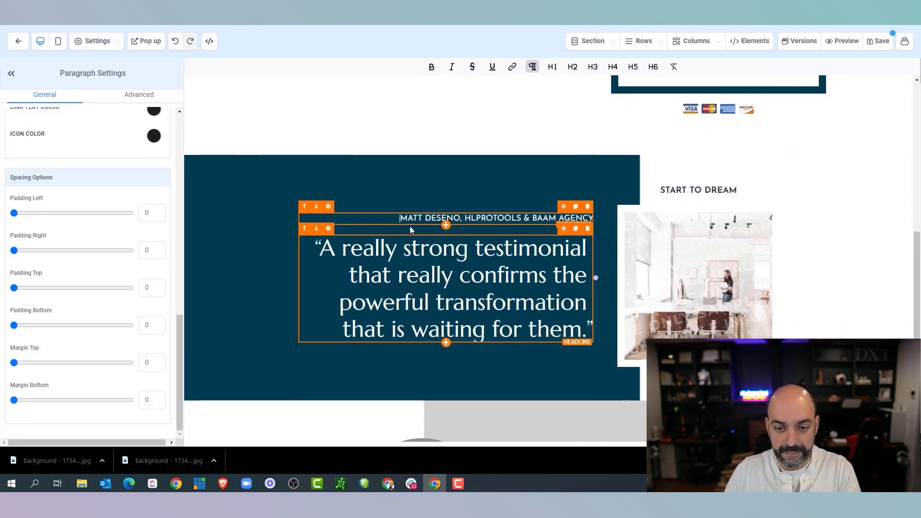
left_click_drag(399, 218, 579, 214)
Style the name line in Poppins at desktop font size 25
left_click(608, 215)
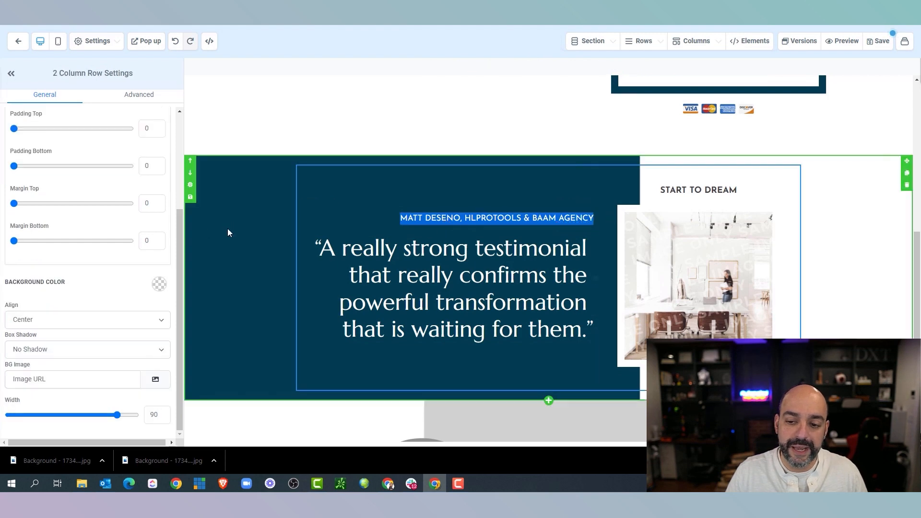
scroll(72, 243, "up", 5)
scroll(72, 242, "down", 5)
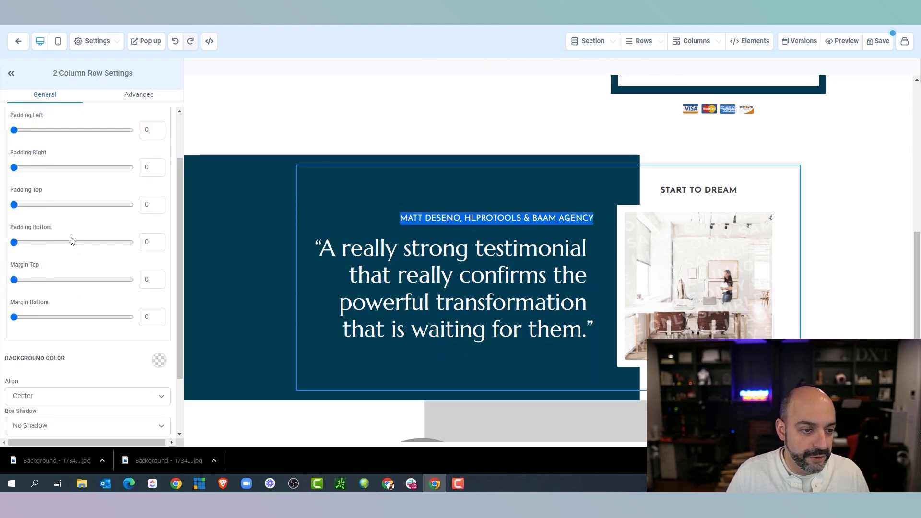
left_click(439, 218)
scroll(110, 254, "up", 5)
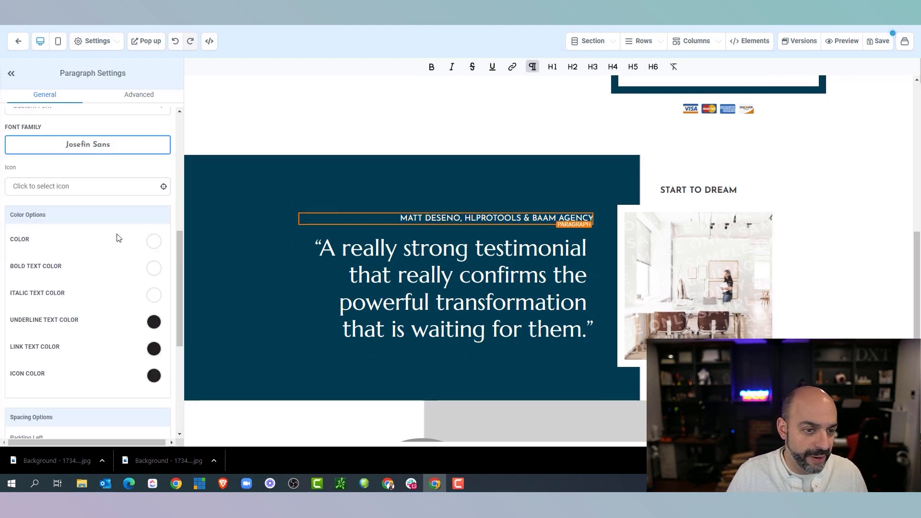
scroll(119, 263, "down", 5)
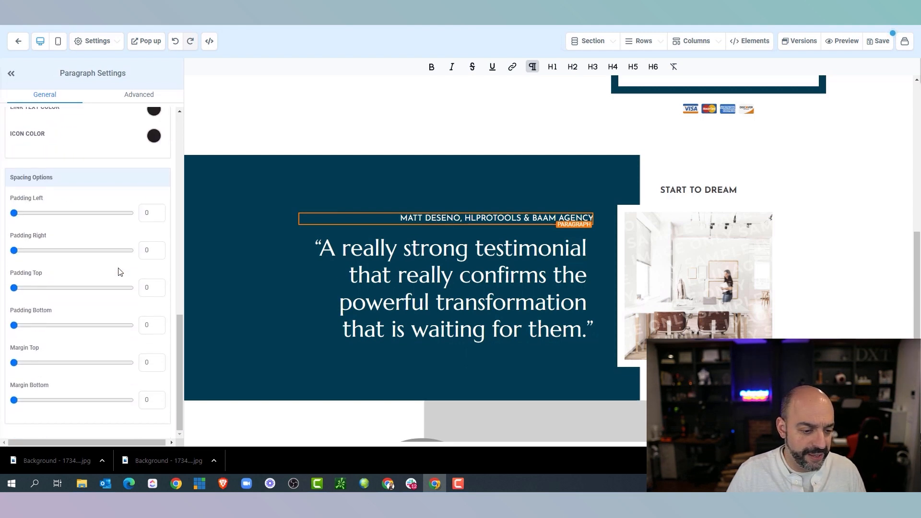
scroll(117, 264, "up", 10)
left_click(85, 384)
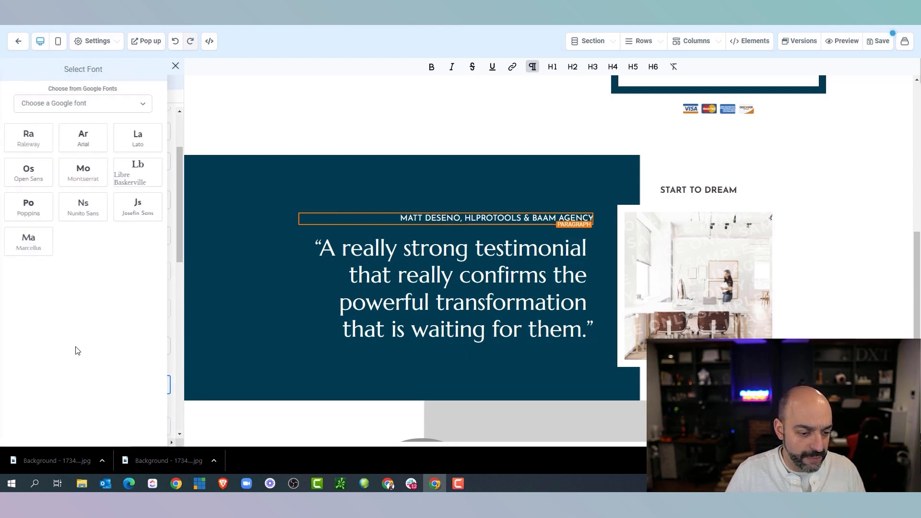
left_click(29, 206)
scroll(85, 265, "down", 3)
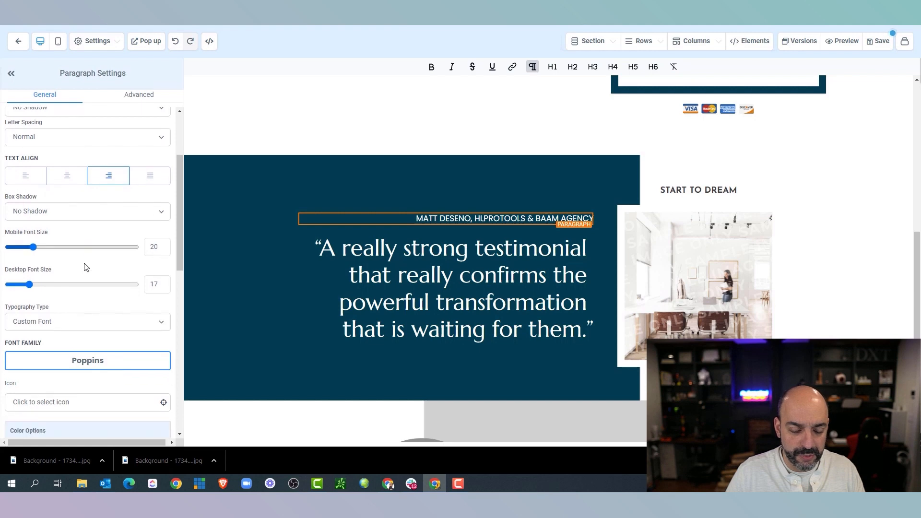
scroll(84, 268, "up", 4)
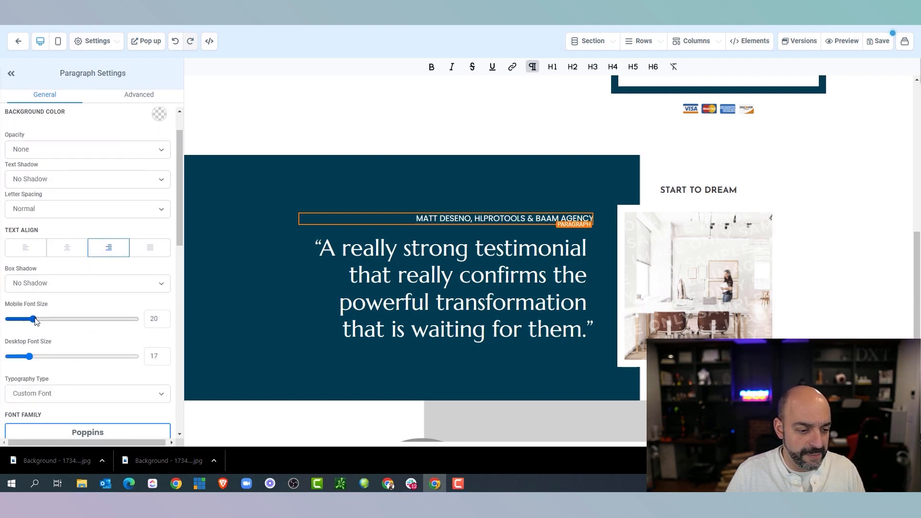
left_click_drag(29, 356, 44, 360)
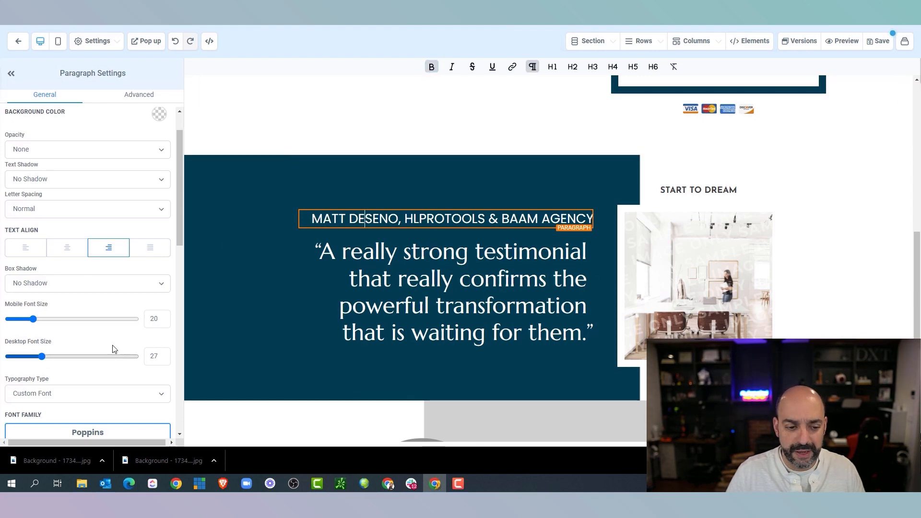
left_click_drag(49, 361, 38, 360)
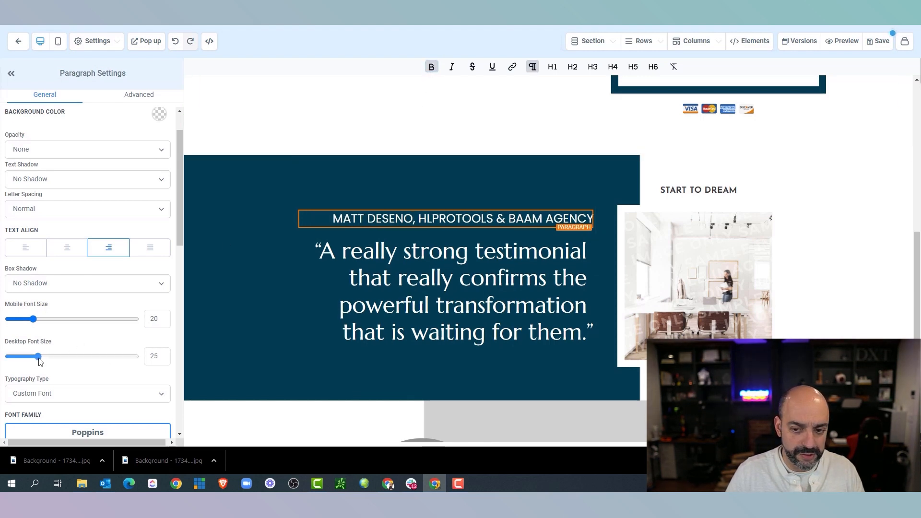
Replace the placeholder quote with the real 'Great tech consultant…' testimonial and delete the office image
left_click(424, 304)
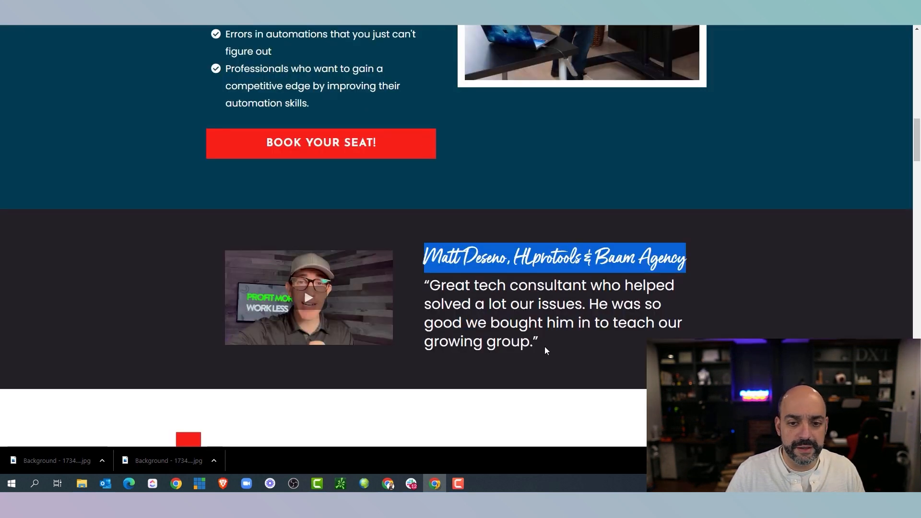
left_click_drag(545, 346, 426, 289)
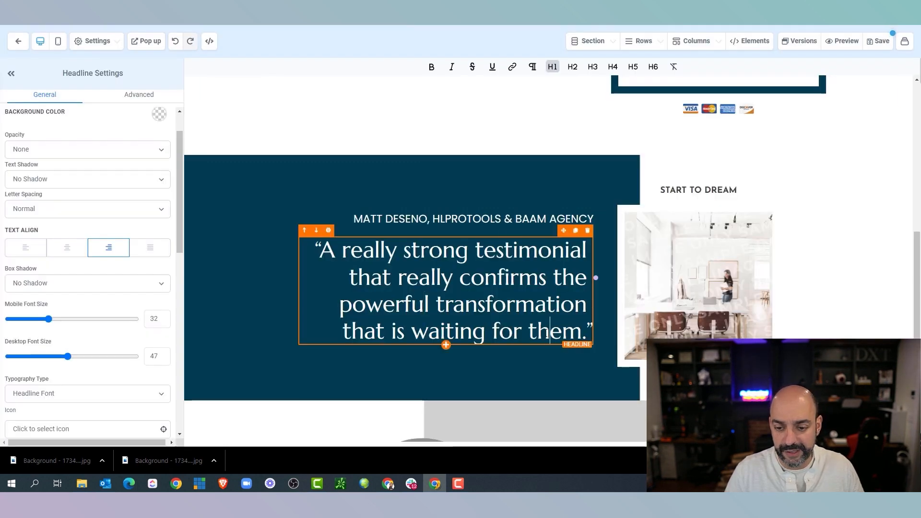
key("ctrl+a")
key("ctrl+v")
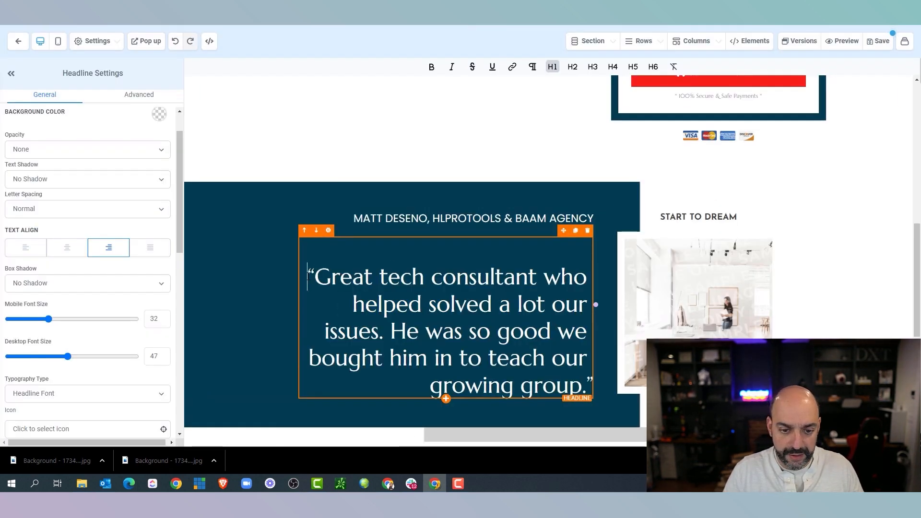
key("BackSpace")
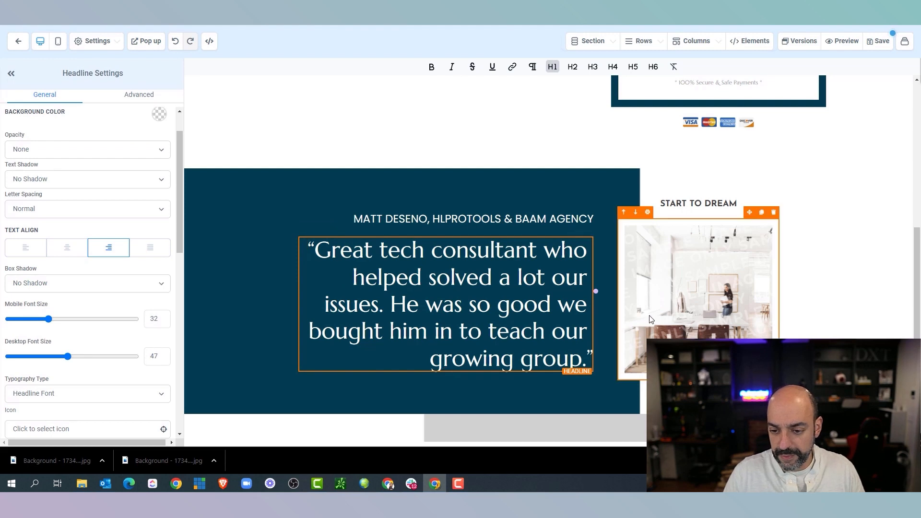
left_click(661, 315)
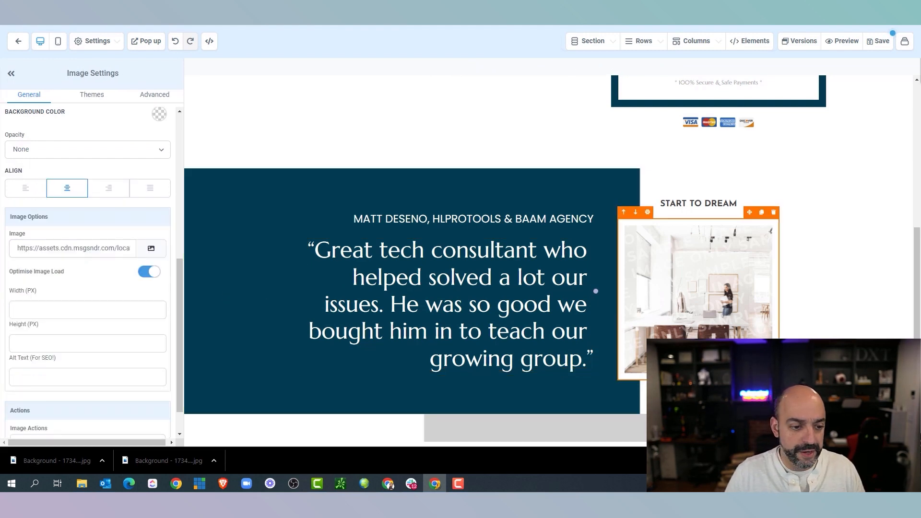
left_click(774, 214)
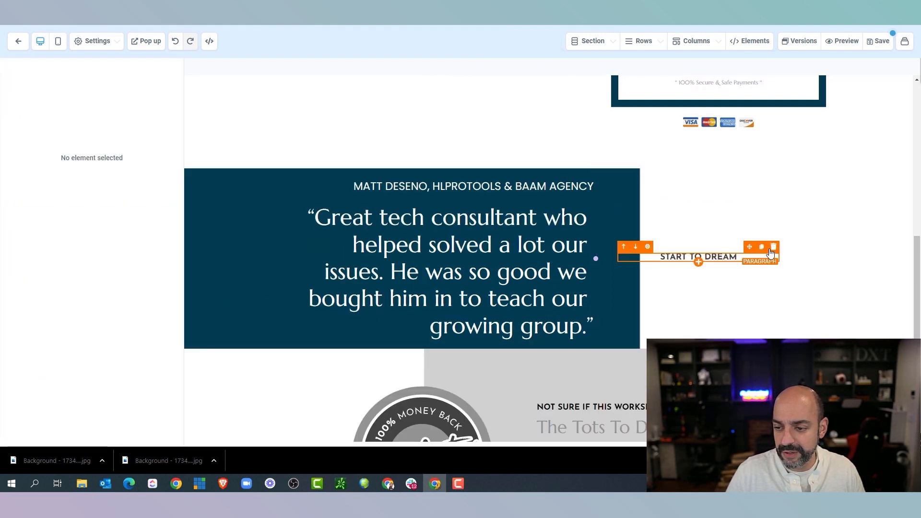
Delete the START TO DREAM label and add a Media > Video element beside the testimonial
left_click(774, 247)
left_click(701, 260)
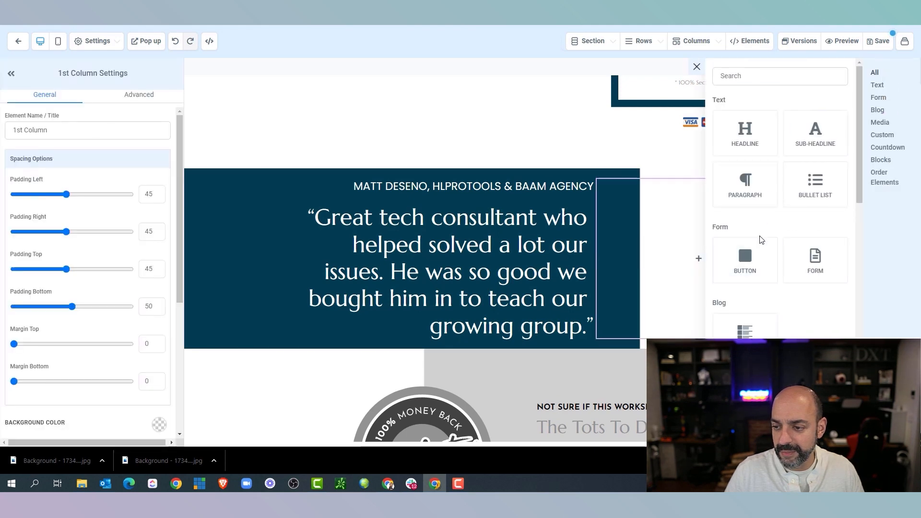
scroll(749, 288, "down", 3)
left_click(748, 317)
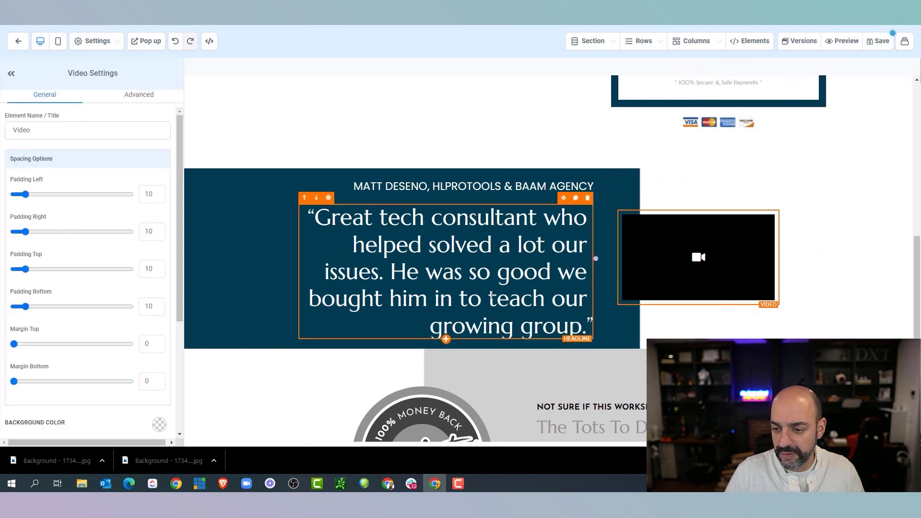
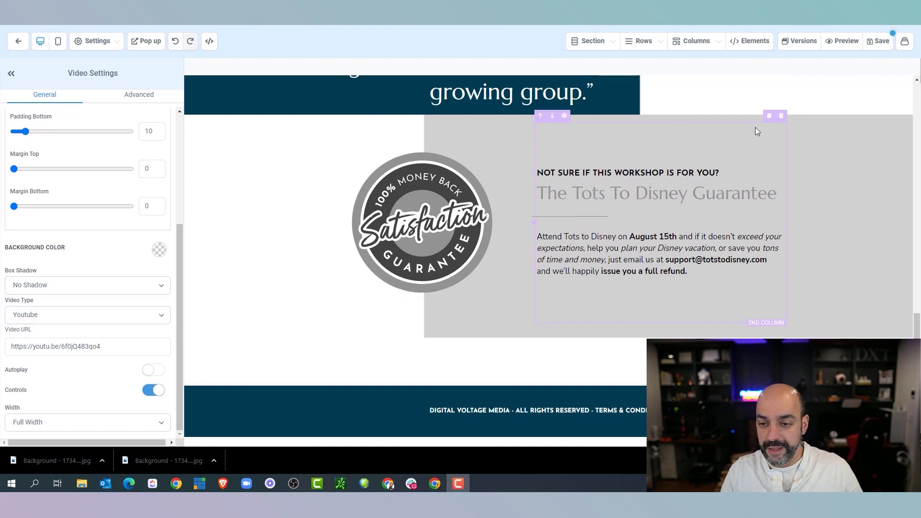
Give the guarantee section's right panel a dark grey background
left_click(847, 144)
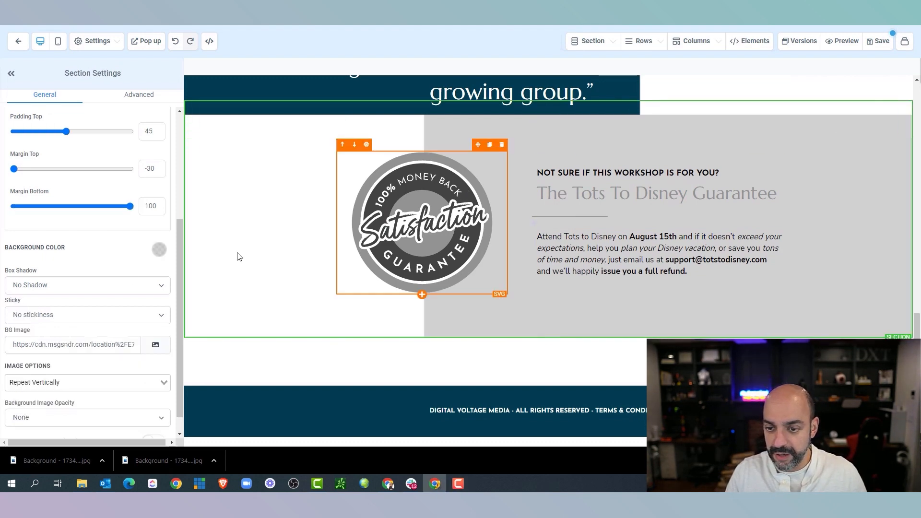
left_click(159, 249)
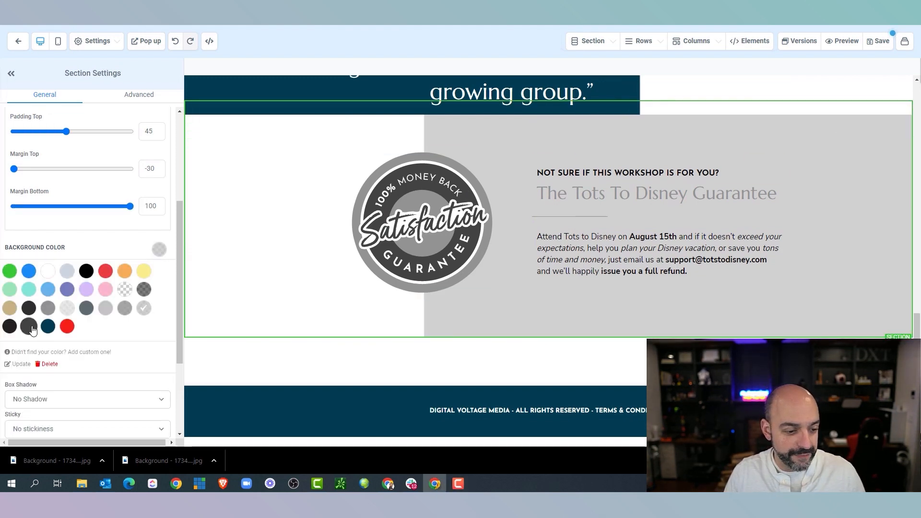
left_click(29, 327)
left_click(9, 328)
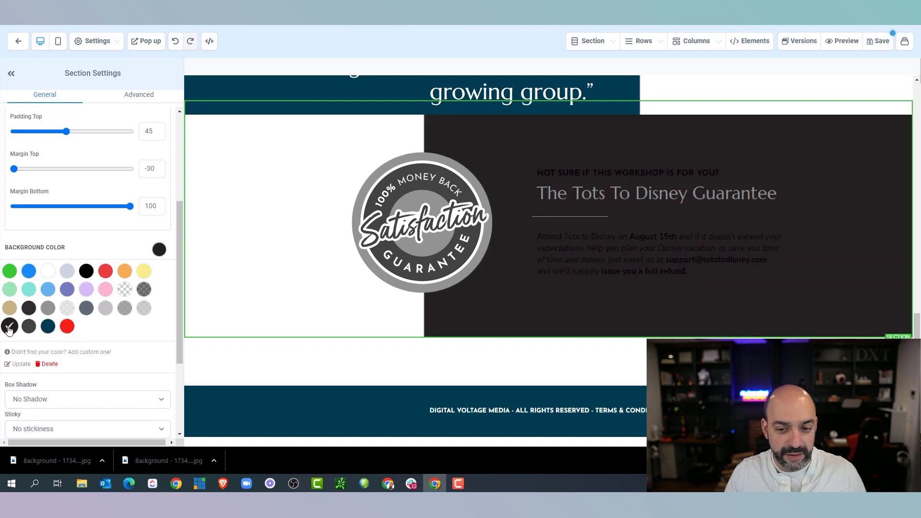
left_click(27, 327)
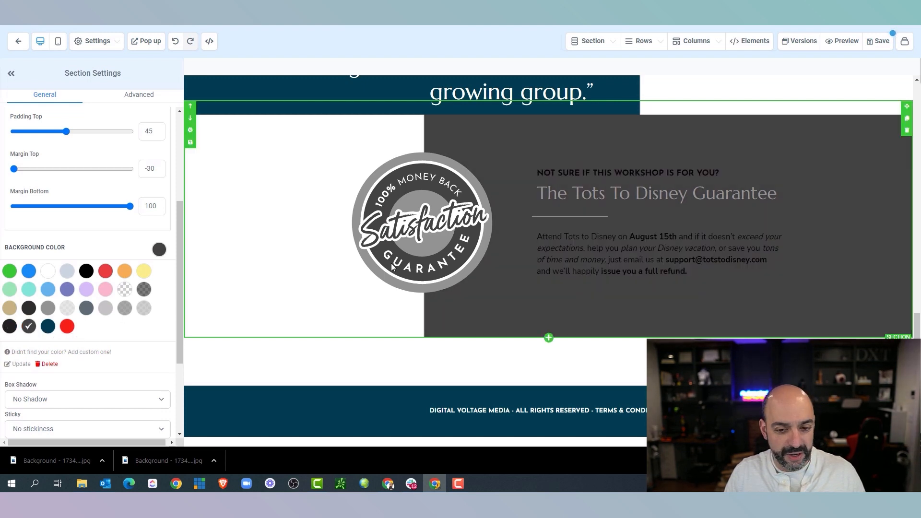
Recolour the satisfaction badge red in the SVG editor and save it to the page
left_click(427, 183)
left_click(128, 313)
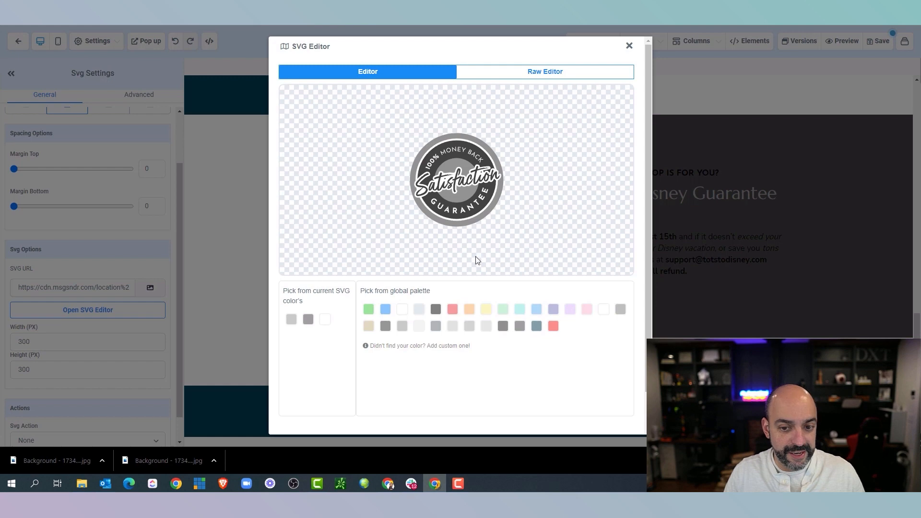
left_click(462, 223)
left_click(553, 327)
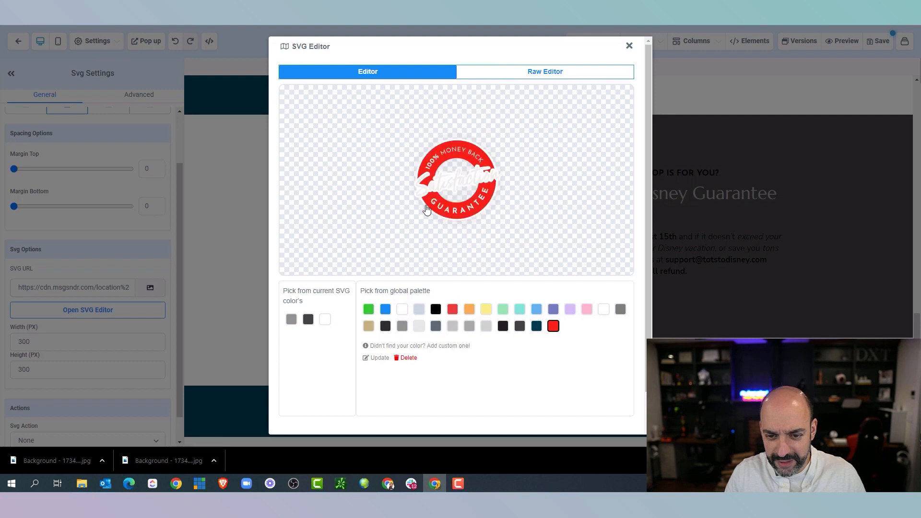
left_click(595, 139)
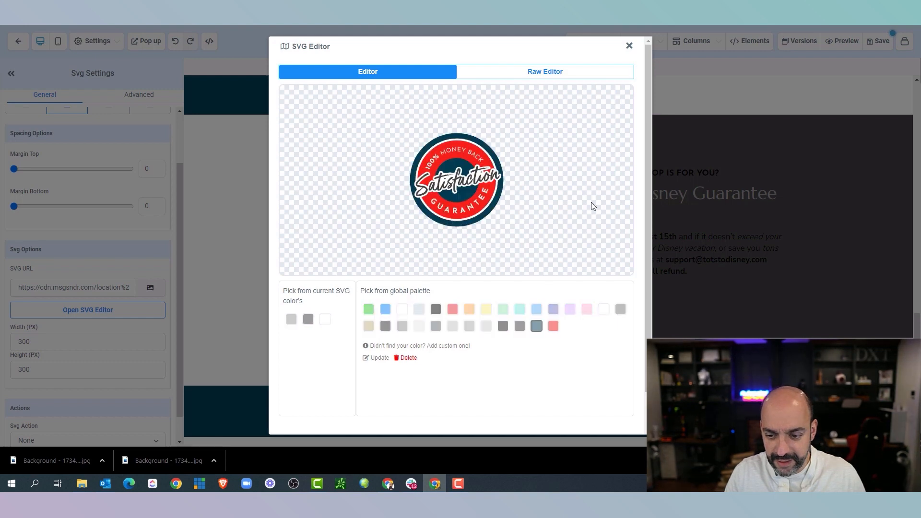
scroll(596, 401, "down", 2)
left_click(609, 411)
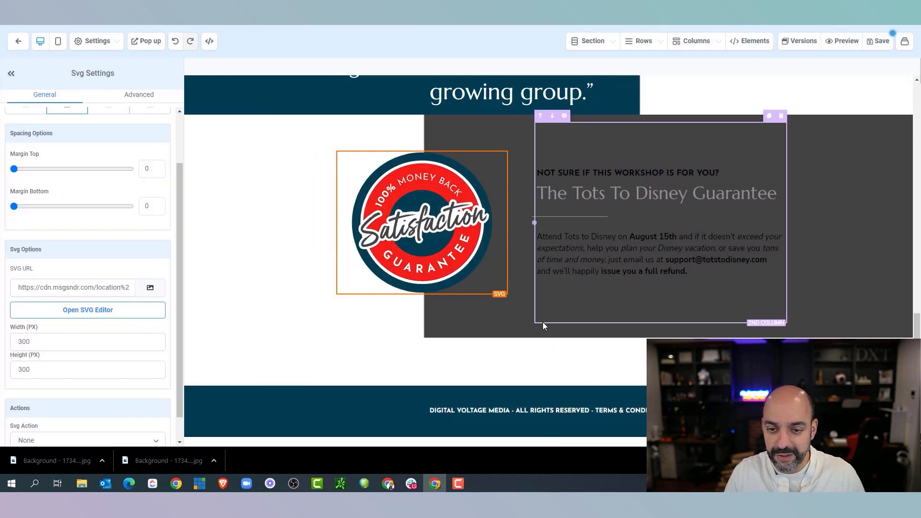
Make the NOT SURE IF THIS WORKSHOP IS FOR YOU? line's bold text white
left_click(571, 172)
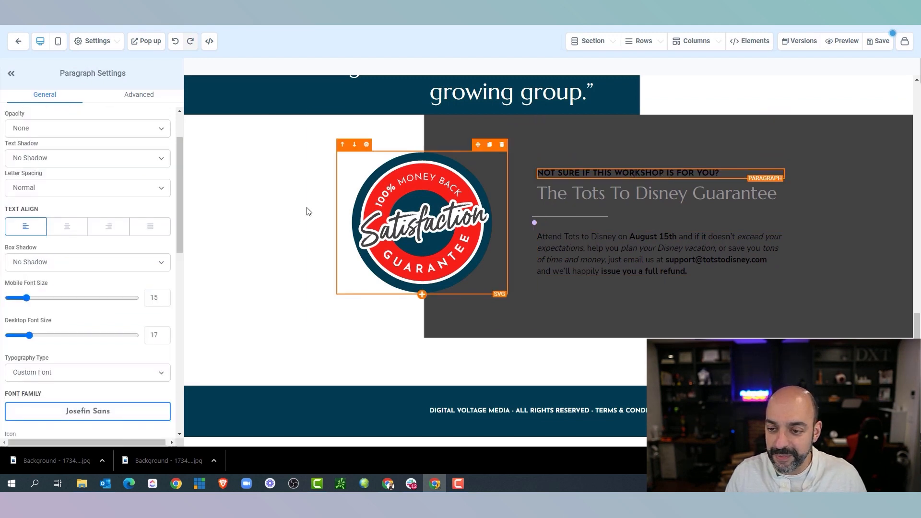
scroll(154, 216, "down", 6)
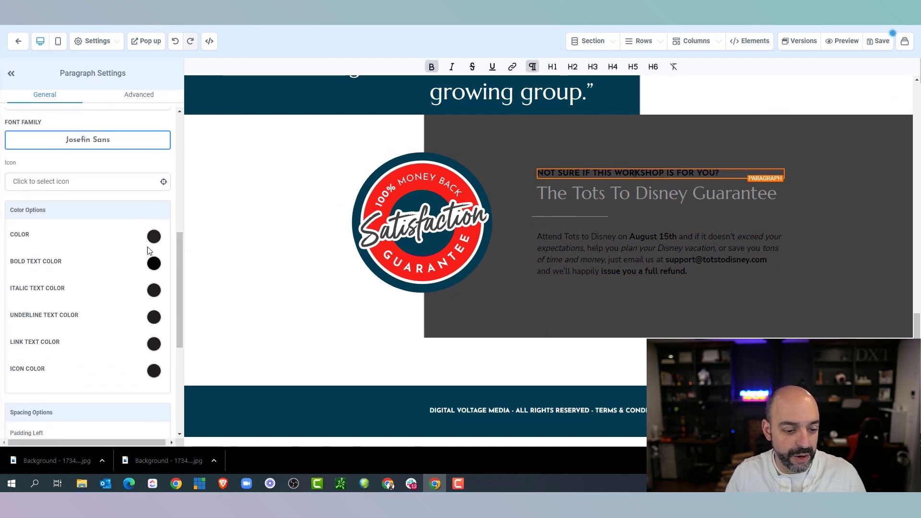
left_click(154, 236)
left_click(153, 368)
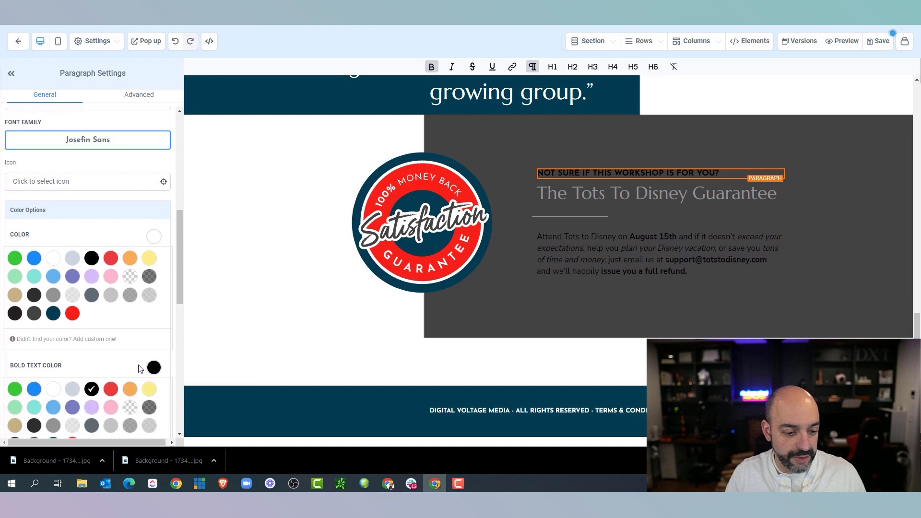
left_click(53, 390)
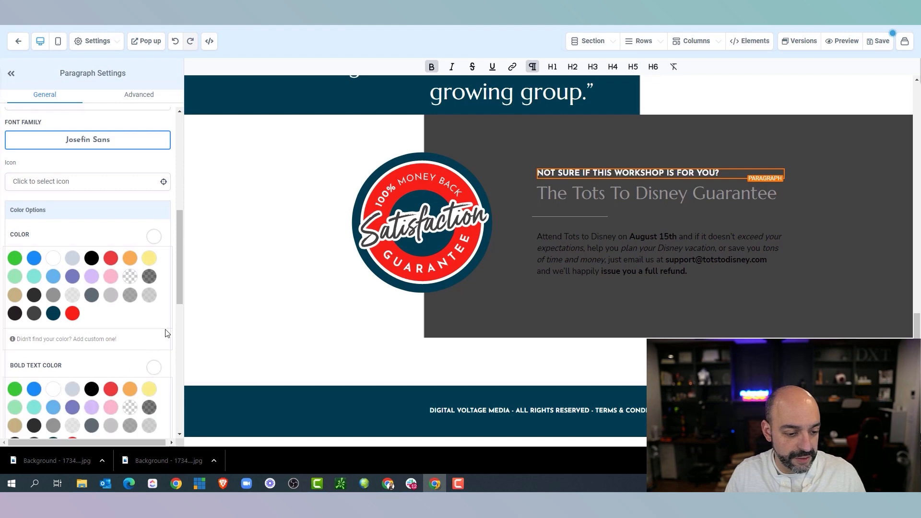
Make The Tots To Disney Guarantee headline text white
left_click(687, 191)
left_click(155, 194)
left_click(155, 194)
left_click(53, 214)
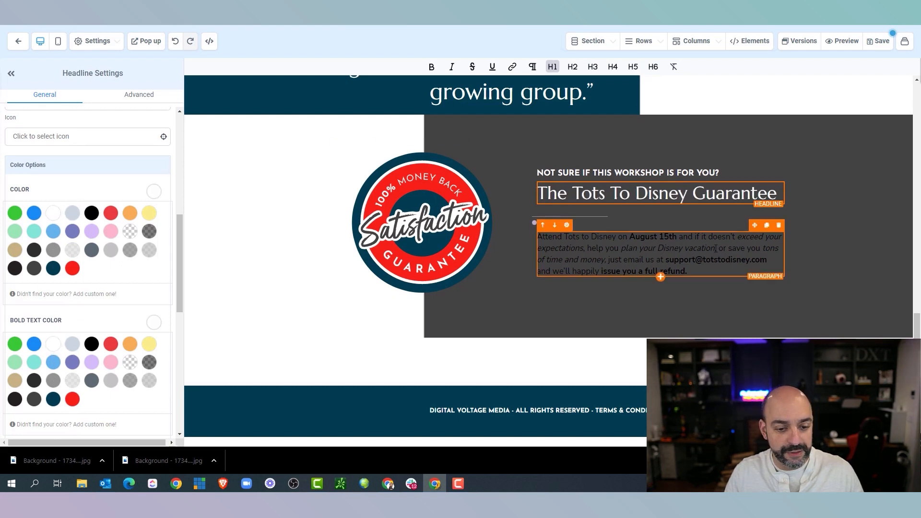
Make the guarantee paragraph's regular, bold and italic text white
left_click(710, 248)
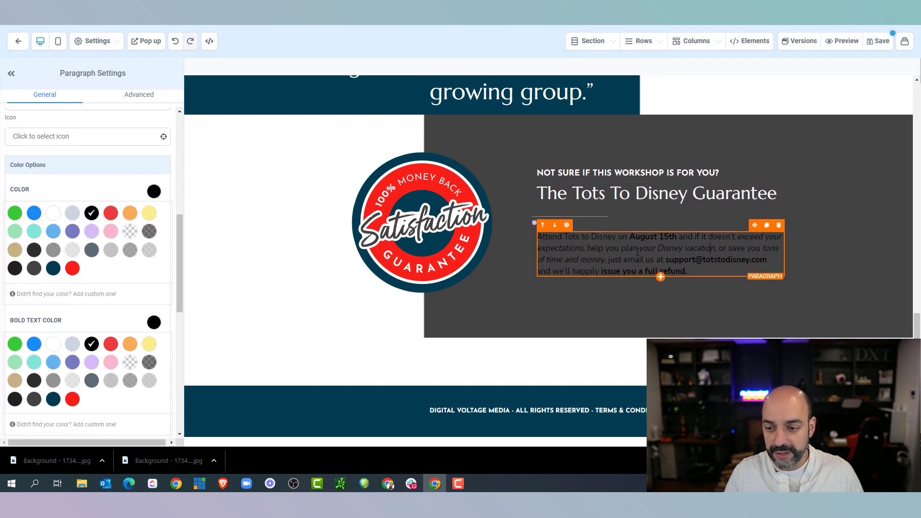
left_click(53, 213)
left_click(53, 344)
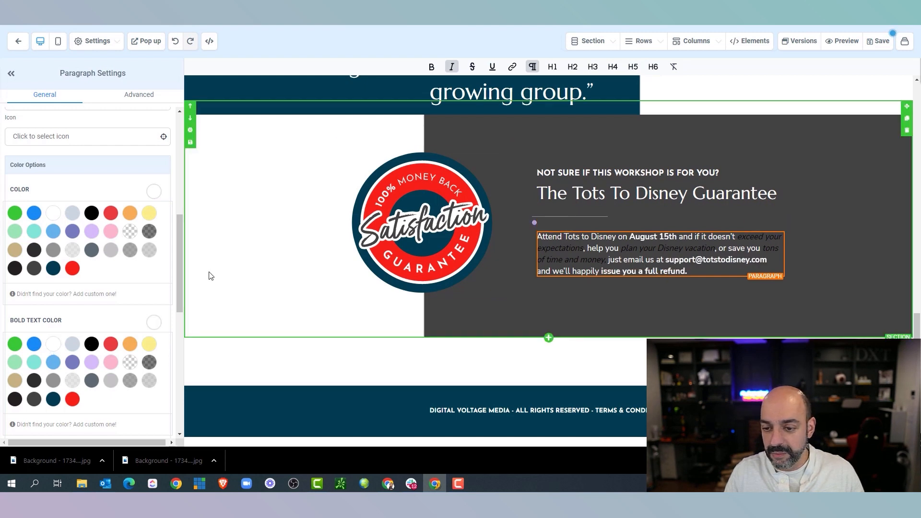
scroll(151, 299, "down", 4)
left_click(154, 261)
left_click(57, 283)
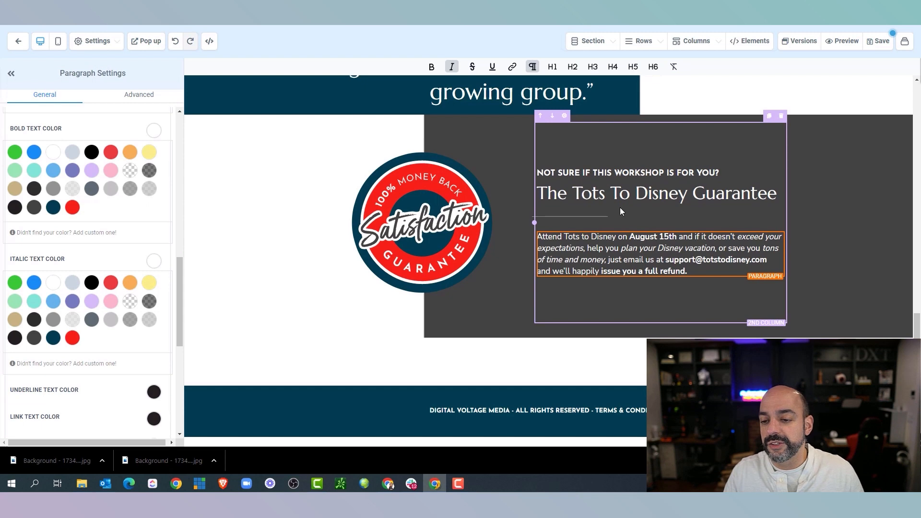
Set the divider under the headline to white
left_click(600, 214)
left_click(159, 305)
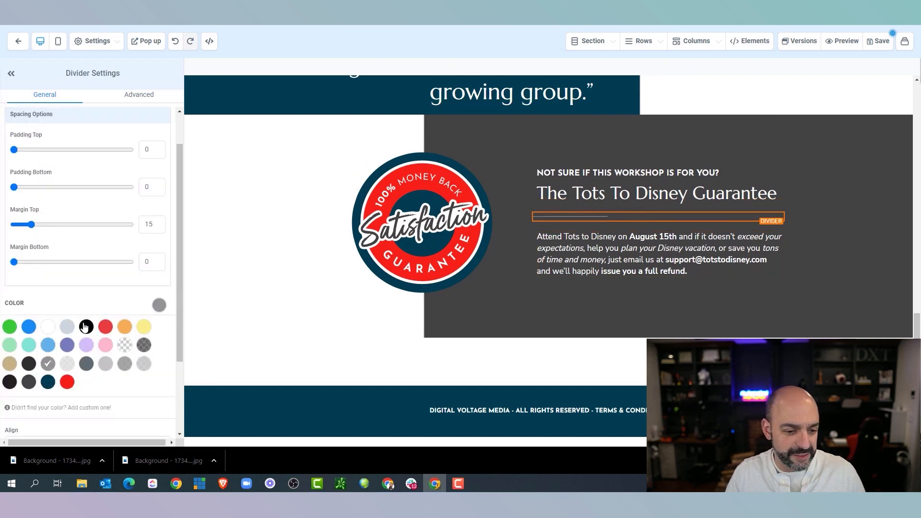
left_click(48, 329)
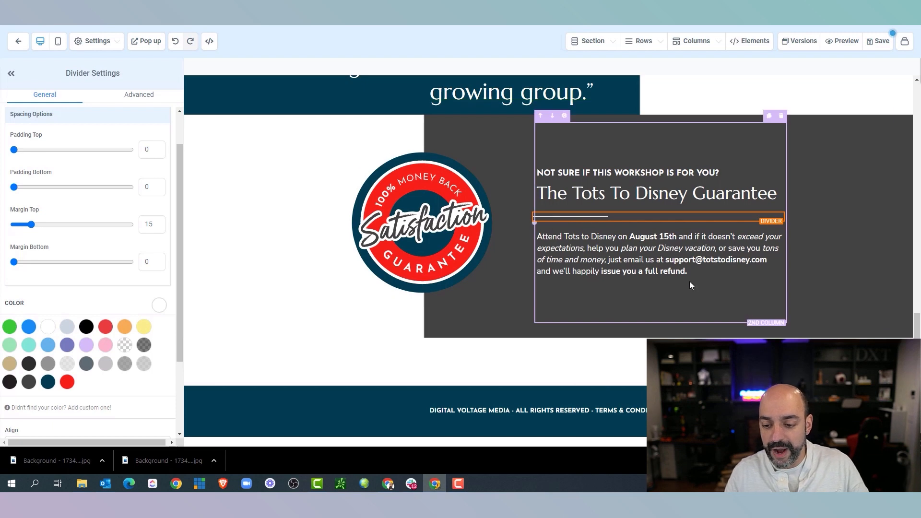
Select the whole guarantee paragraph text for editing
left_click(700, 268)
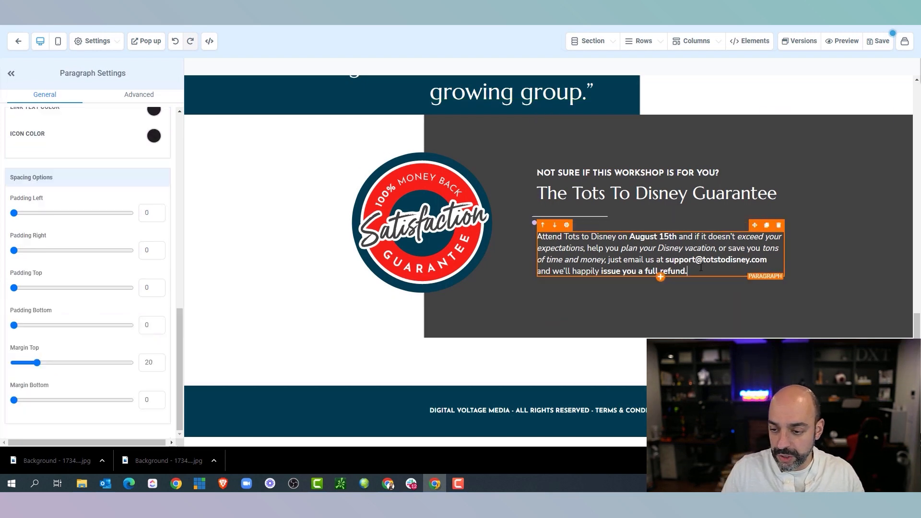
left_click_drag(700, 268, 529, 242)
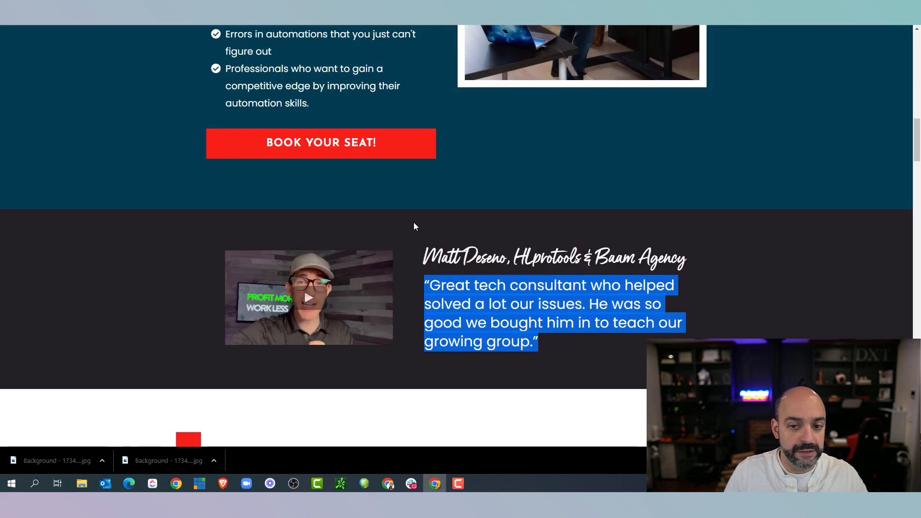
scroll(413, 223, "up", 10)
scroll(422, 226, "down", 15)
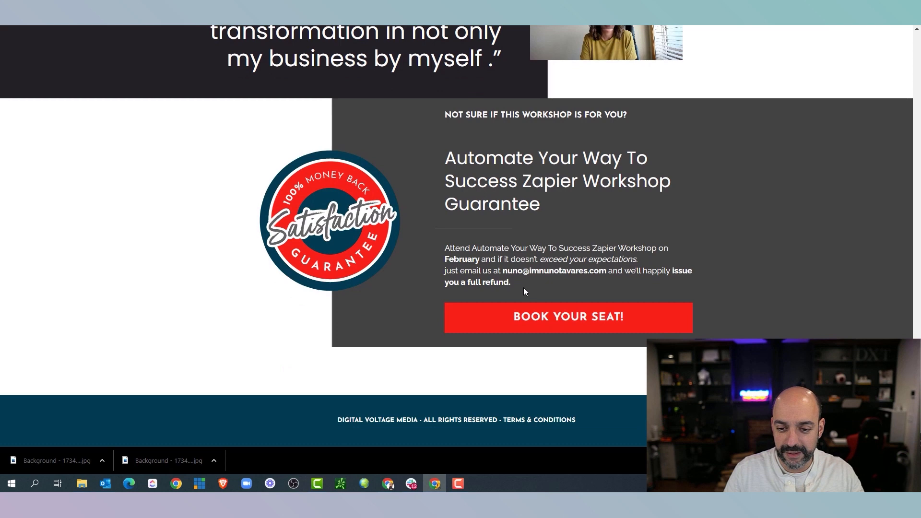
Copy the live page's guarantee paragraph and paste it over the builder's paragraph
left_click_drag(523, 287, 443, 253)
left_click_drag(517, 280, 446, 248)
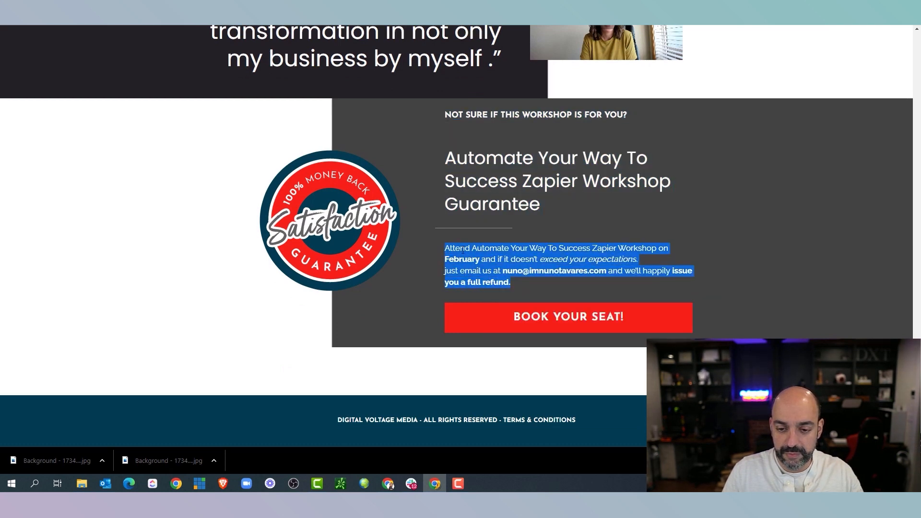
right_click(484, 249)
left_click(508, 256)
key("alt+Tab")
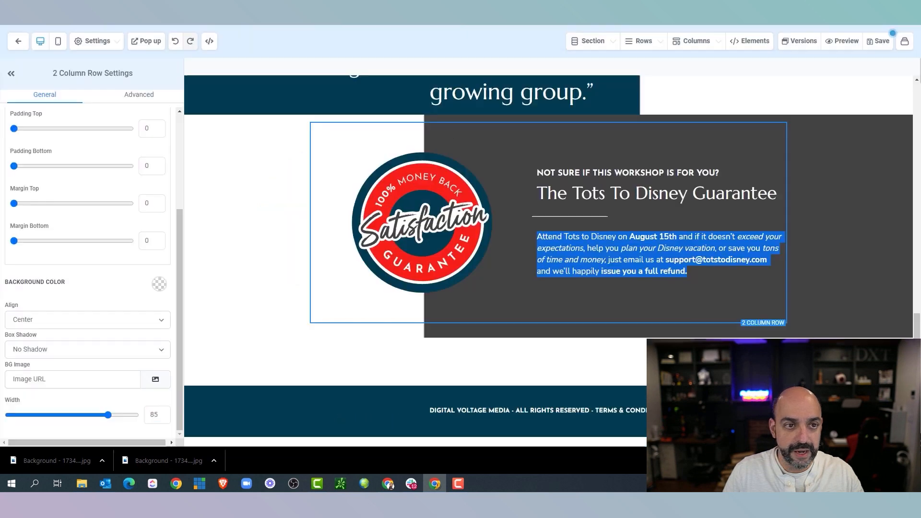
left_click(693, 270)
left_click_drag(692, 269, 541, 240)
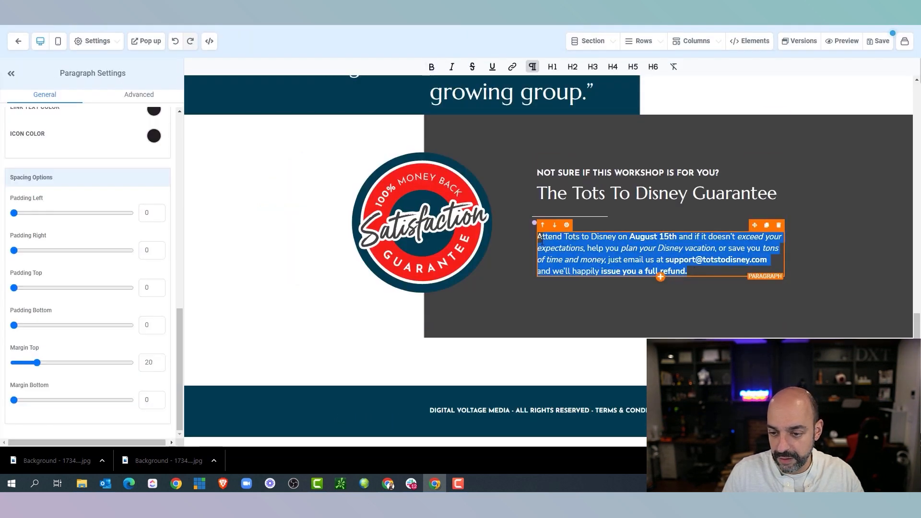
key("ctrl+v")
key("ctrl+z")
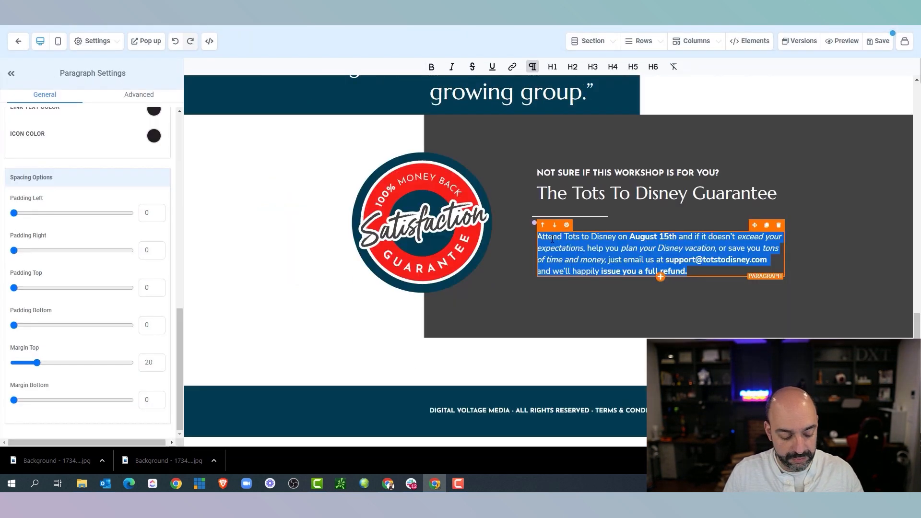
key("ctrl+v")
Colour the paragraph's email link blue, after trying red and white
left_click_drag(614, 272, 575, 261)
left_click(647, 269)
left_click_drag(691, 261, 597, 259)
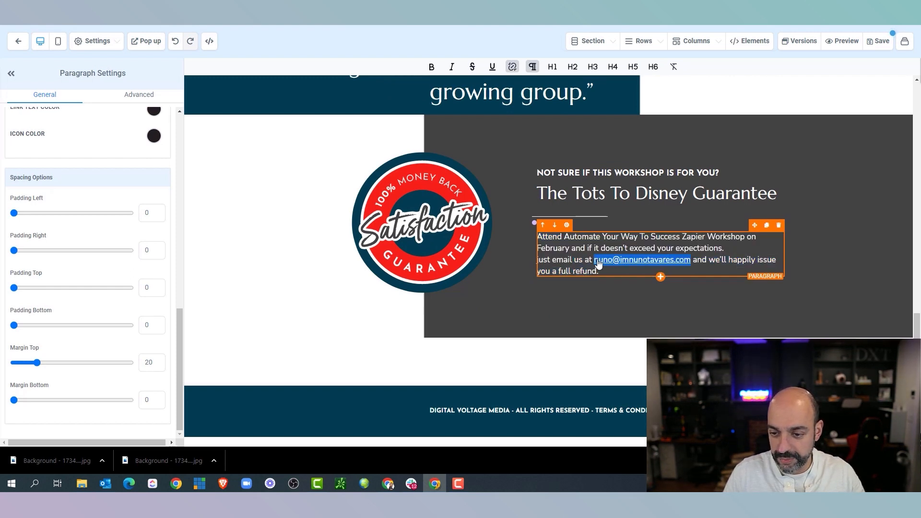
scroll(100, 233, "up", 5)
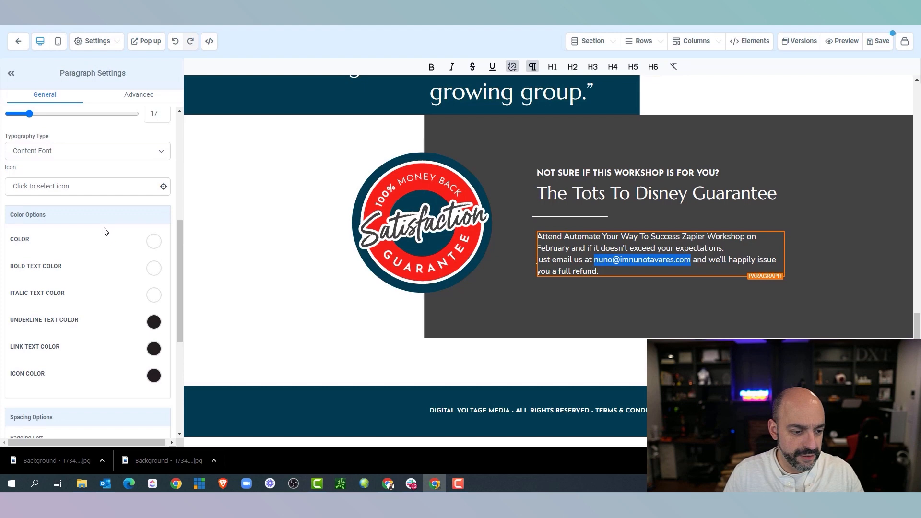
left_click(154, 349)
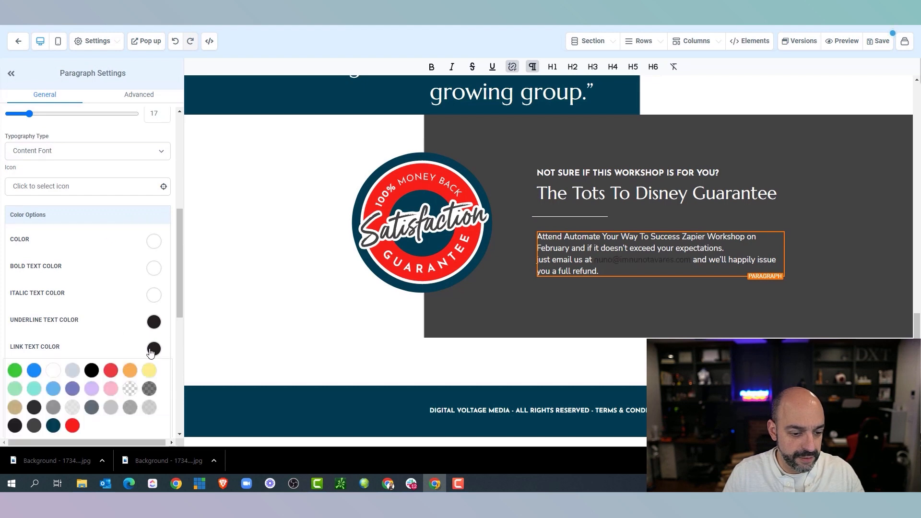
left_click(72, 426)
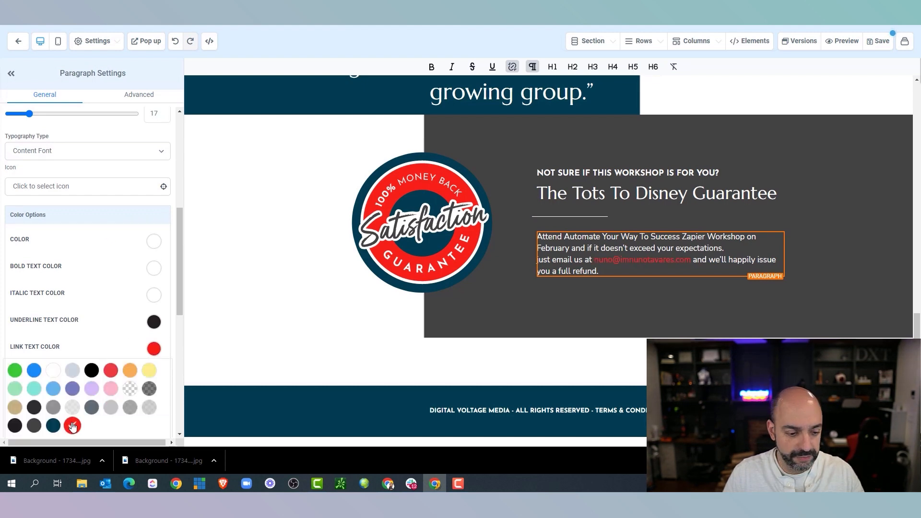
left_click(53, 371)
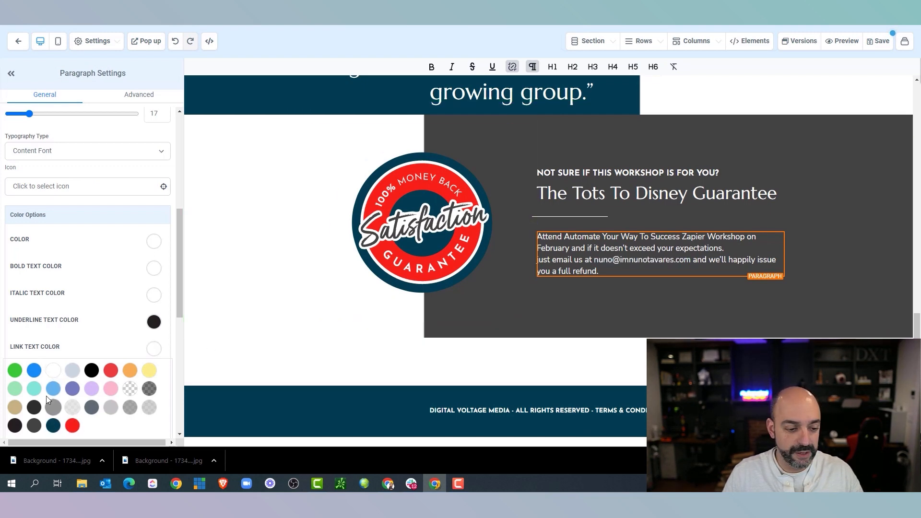
left_click(34, 375)
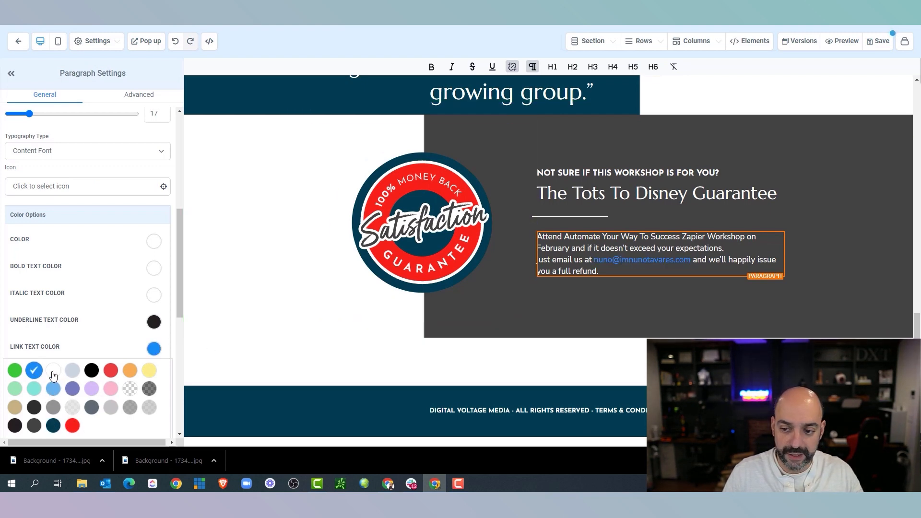
Select the full guarantee headline text for replacement
left_click(650, 196)
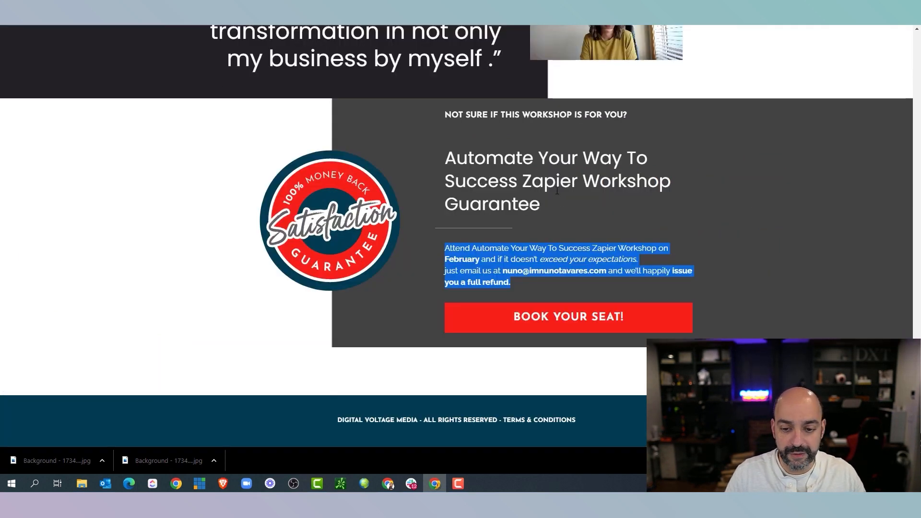
left_click_drag(541, 205, 448, 167)
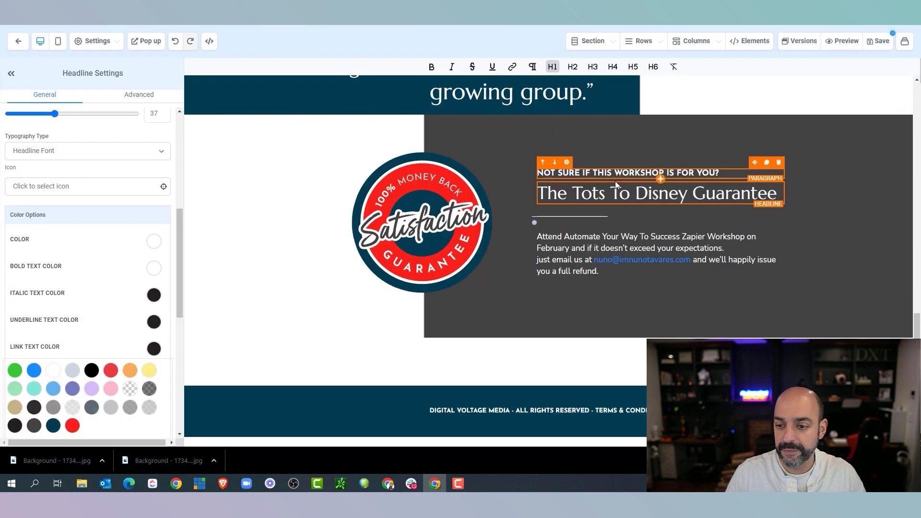
left_click_drag(776, 193, 535, 197)
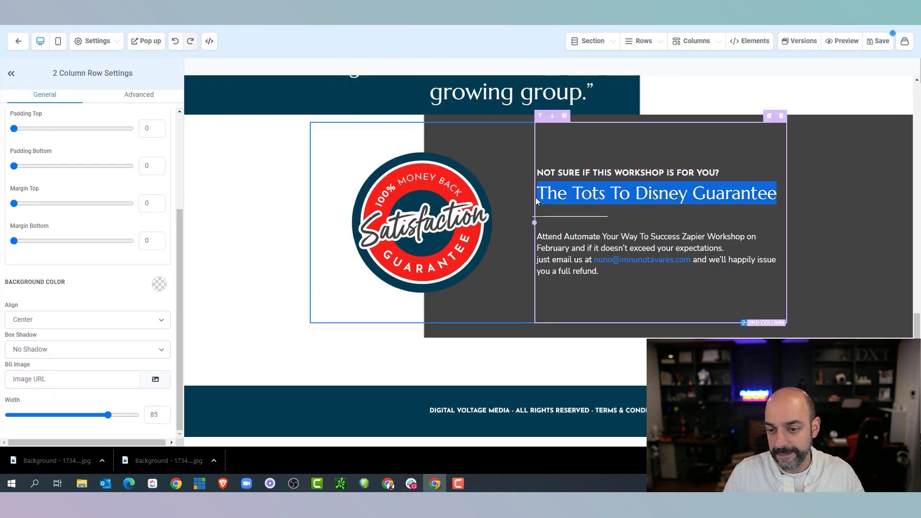
Paste the workshop title into the guarantee headline and remove the empty line above it
key("ctrl+v")
left_click(542, 238)
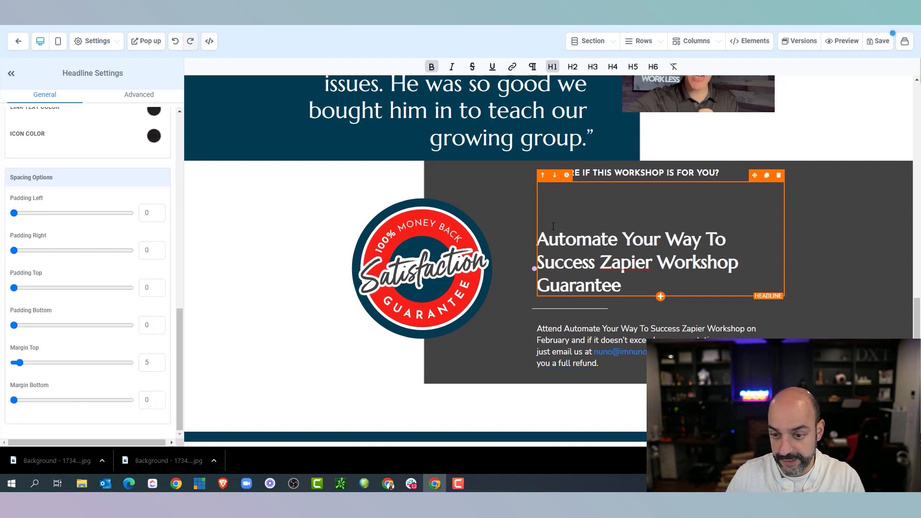
key("BackSpace")
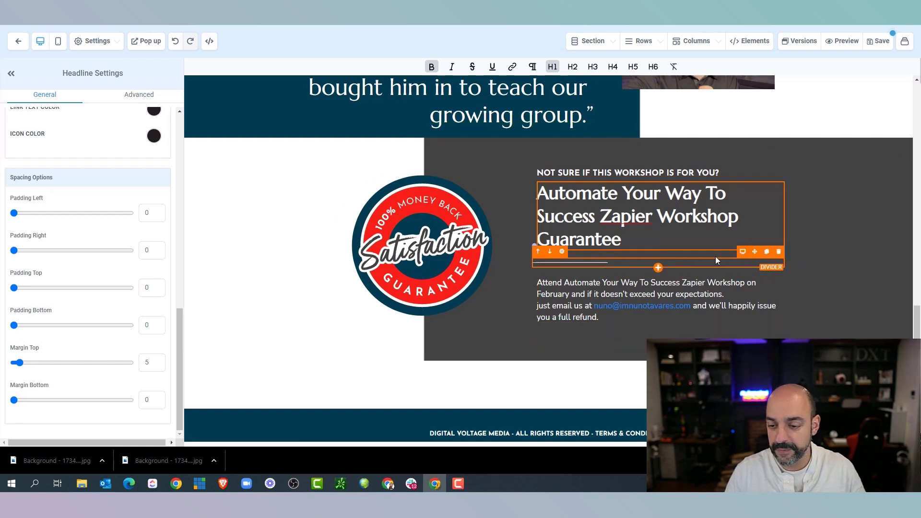
scroll(712, 252, "up", 10)
scroll(708, 227, "up", 2)
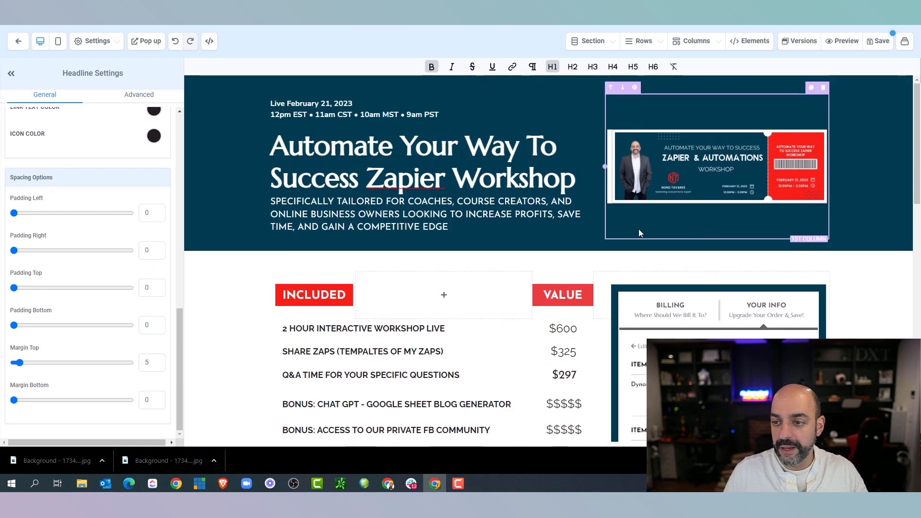
Fill the SEO title and description with the workshop name copied from the live page
left_click(873, 43)
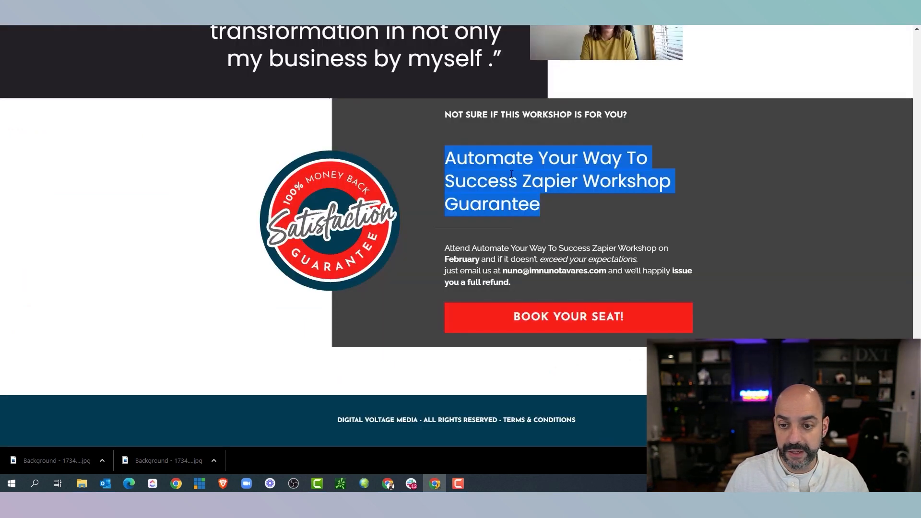
right_click(511, 174)
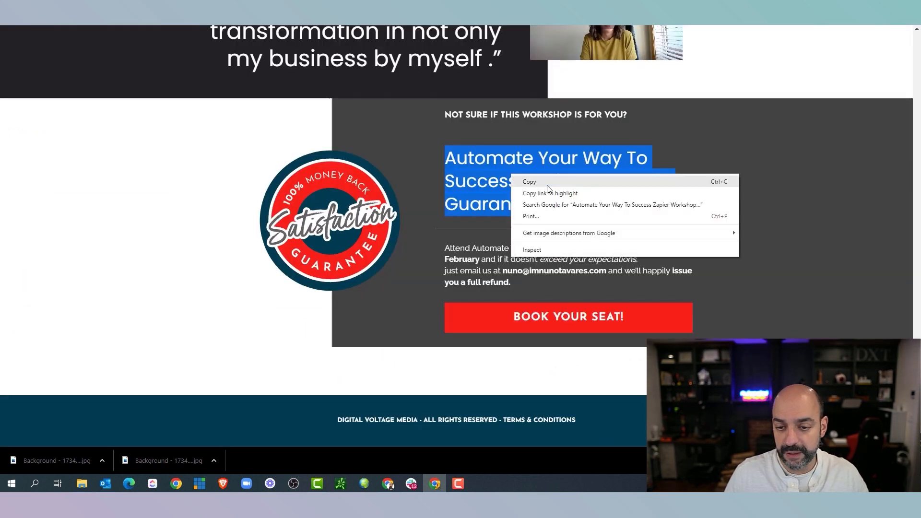
left_click(549, 184)
left_click(574, 181)
left_click_drag(670, 187, 448, 156)
right_click(460, 154)
left_click(480, 161)
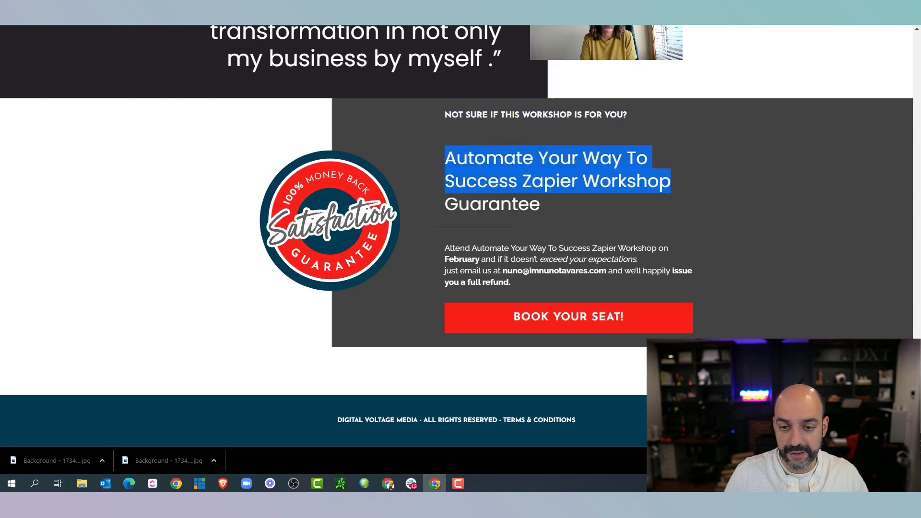
key("ctrl+shift+Tab")
key("ctrl+v")
left_click(795, 185)
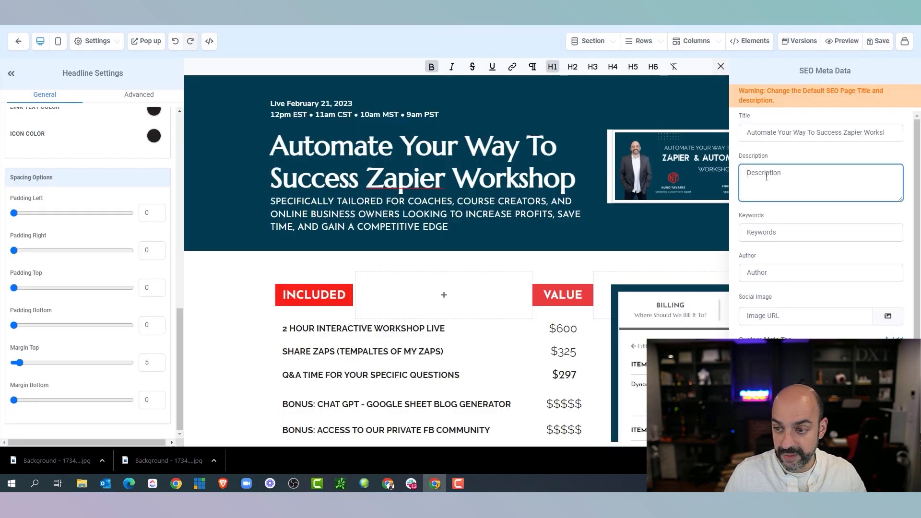
key("ctrl+v")
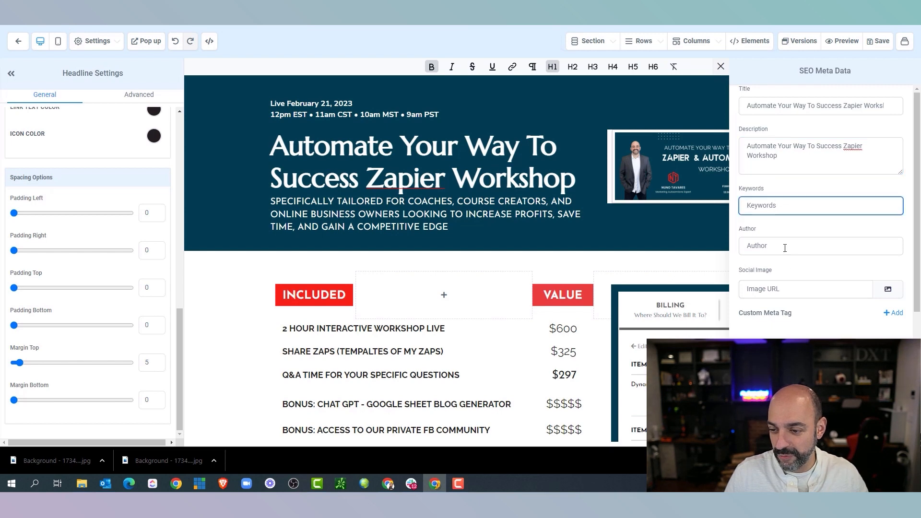
Set the Zapier workshop image from Automation Workshop as the social image and close
left_click(888, 291)
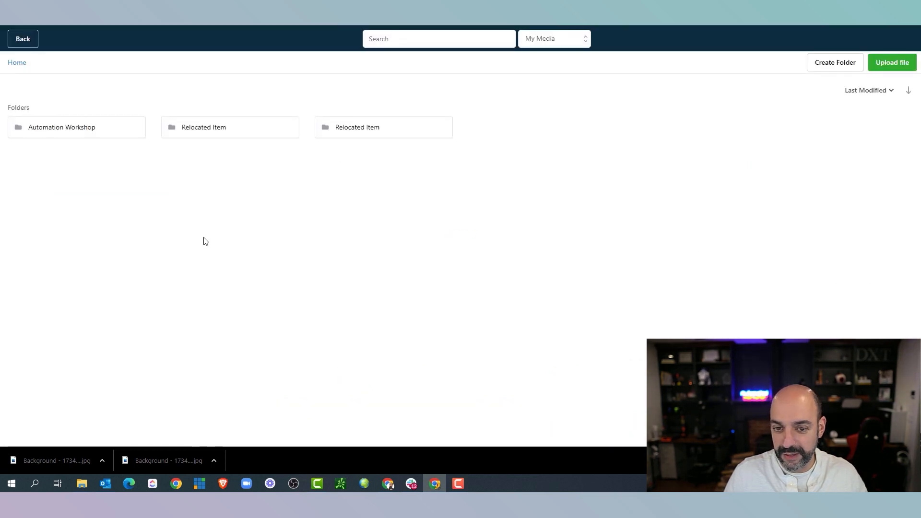
left_click(95, 137)
left_click(91, 259)
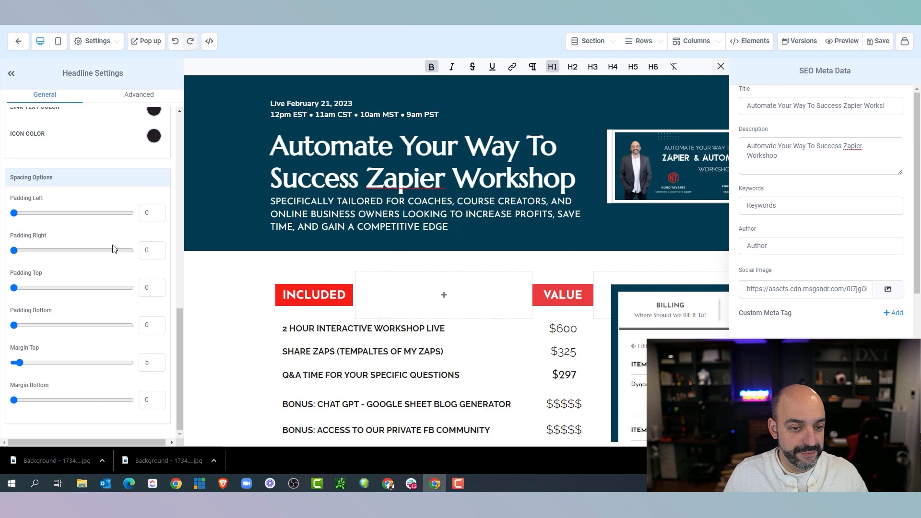
left_click(820, 426)
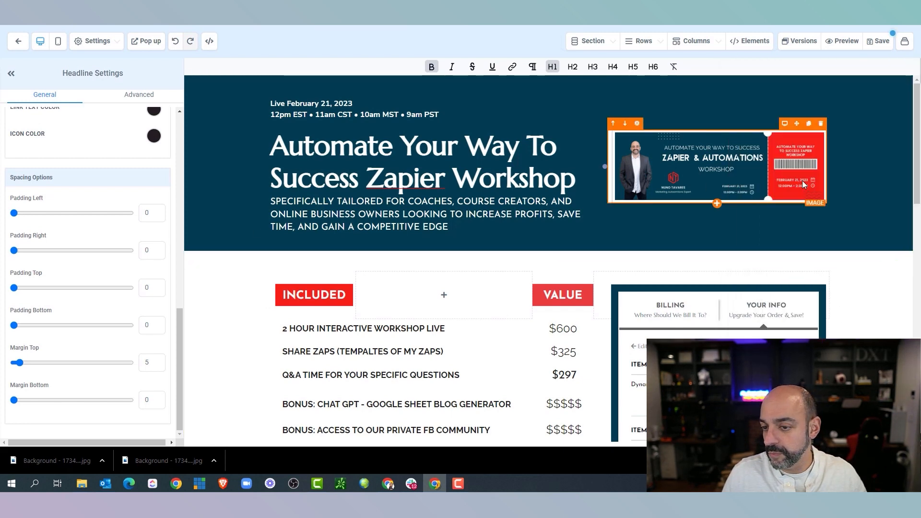
Make the $325 value in the price list bold
left_click(853, 123)
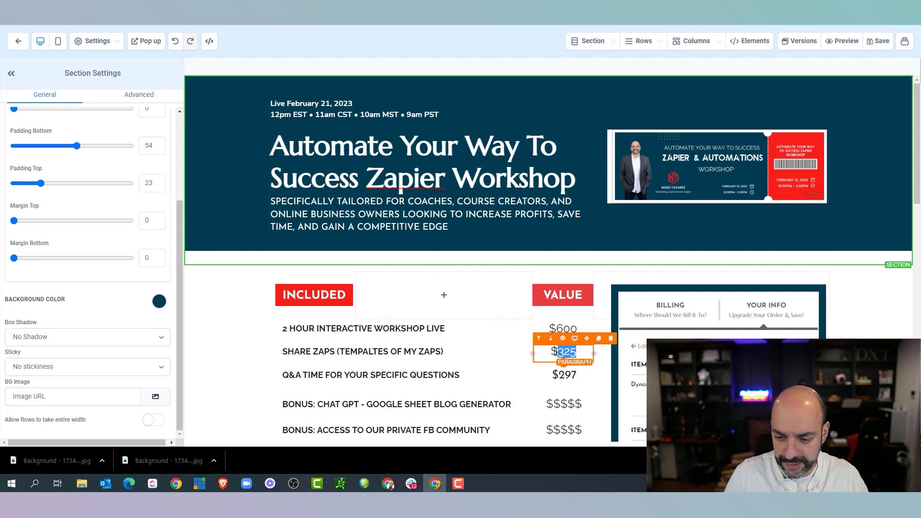
left_click(554, 350)
left_click(432, 67)
left_click(432, 67)
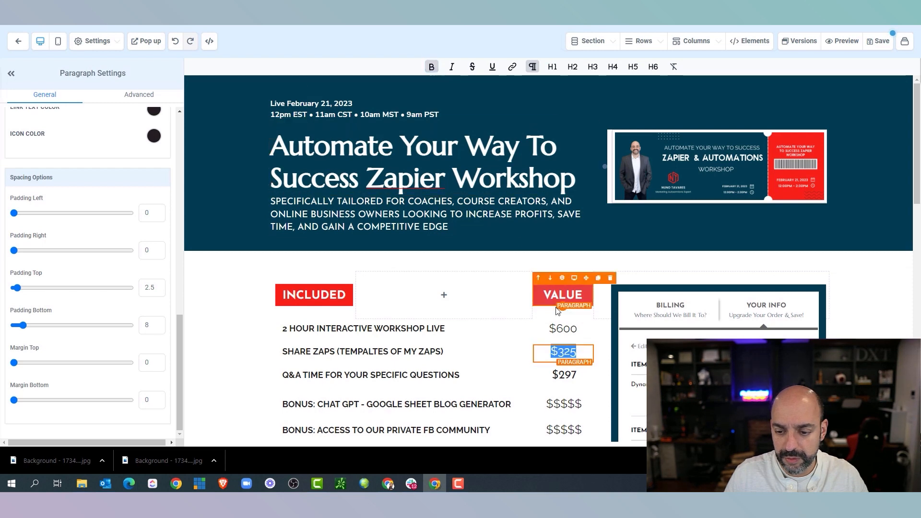
Set the $297 value in Raleway and select the YOUR PRICE FOR A LIMITED TIME headline text
left_click_drag(580, 378, 548, 376)
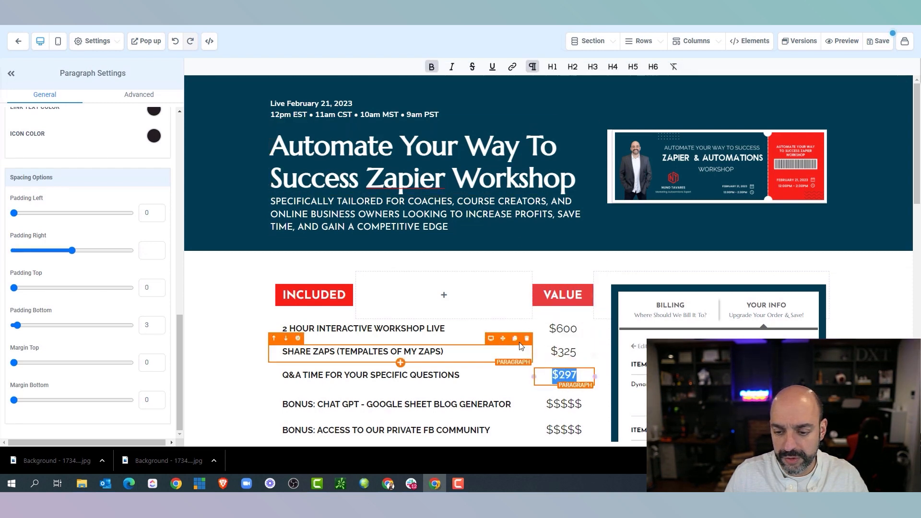
scroll(77, 190, "up", 10)
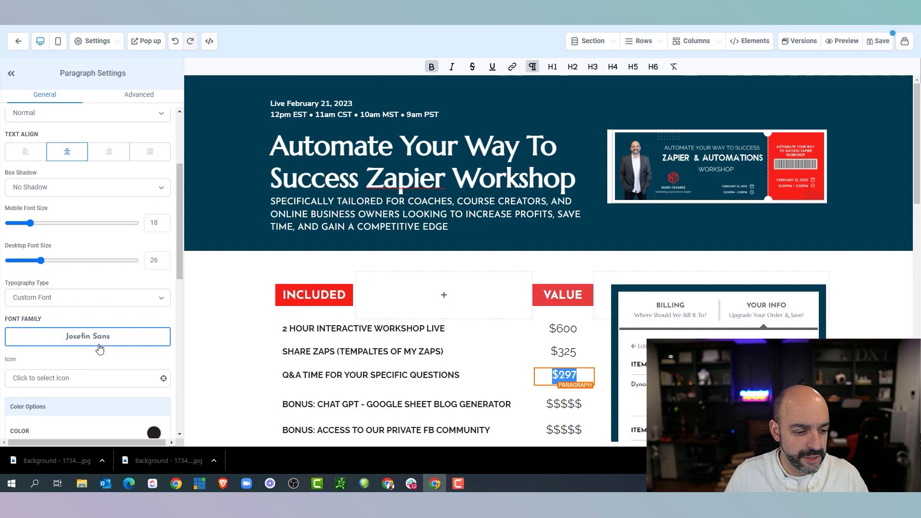
left_click(99, 346)
left_click(29, 136)
scroll(574, 290, "down", 7)
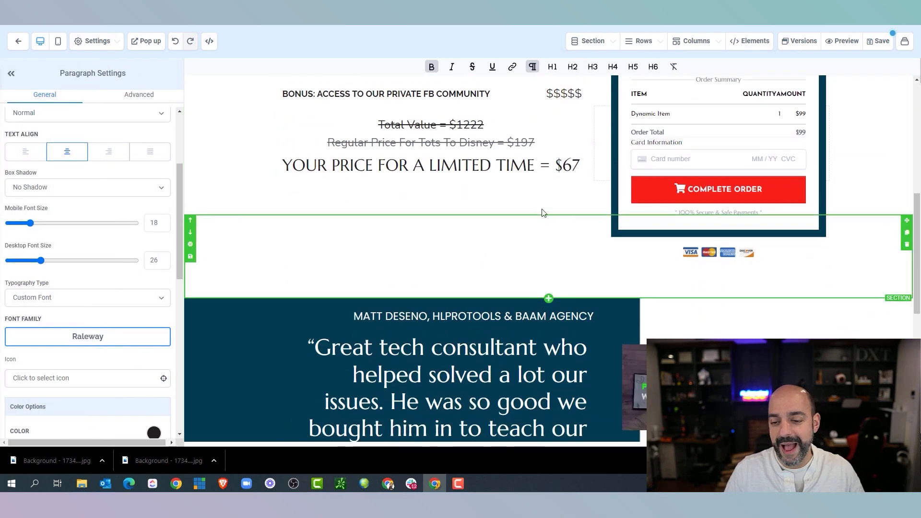
left_click(550, 166)
left_click_drag(584, 163, 298, 169)
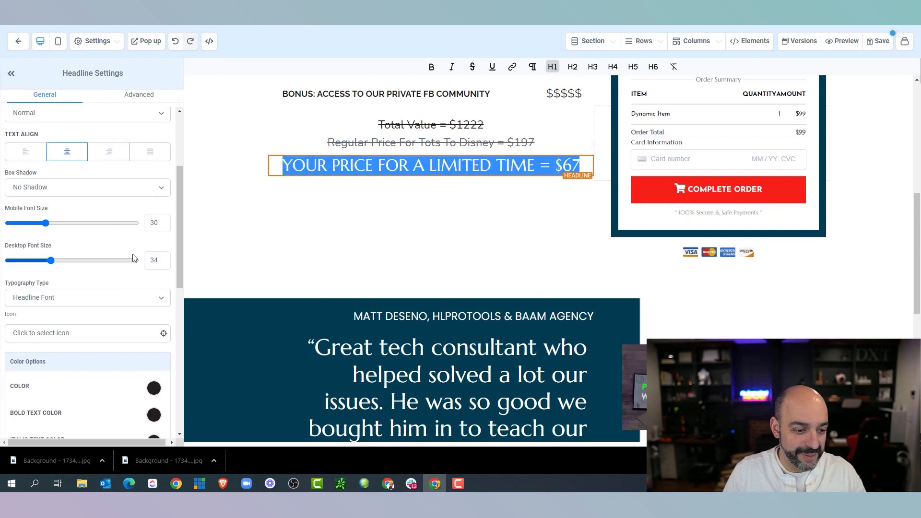
left_click(88, 46)
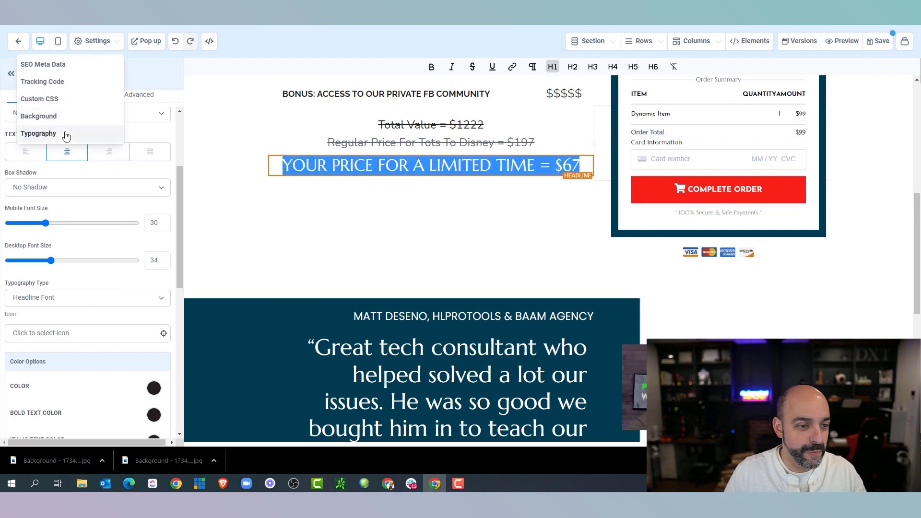
left_click(66, 133)
left_click(90, 124)
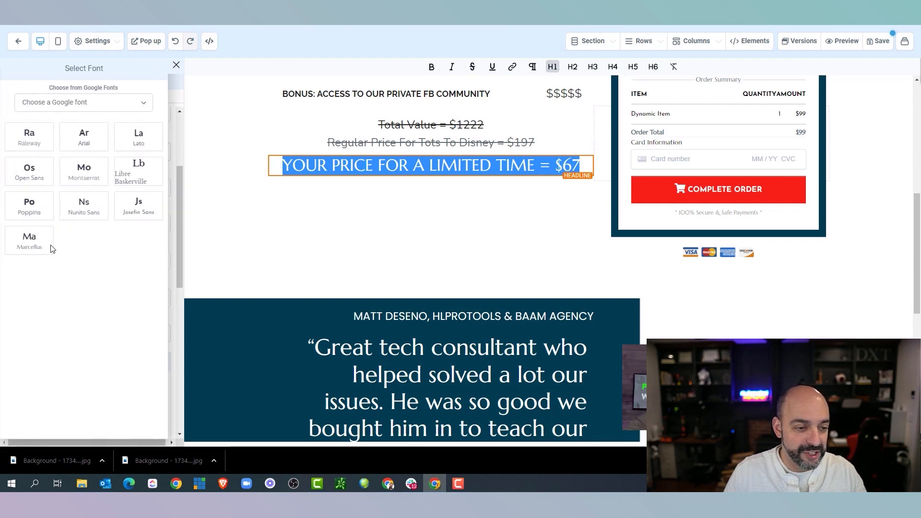
left_click(38, 205)
left_click(81, 161)
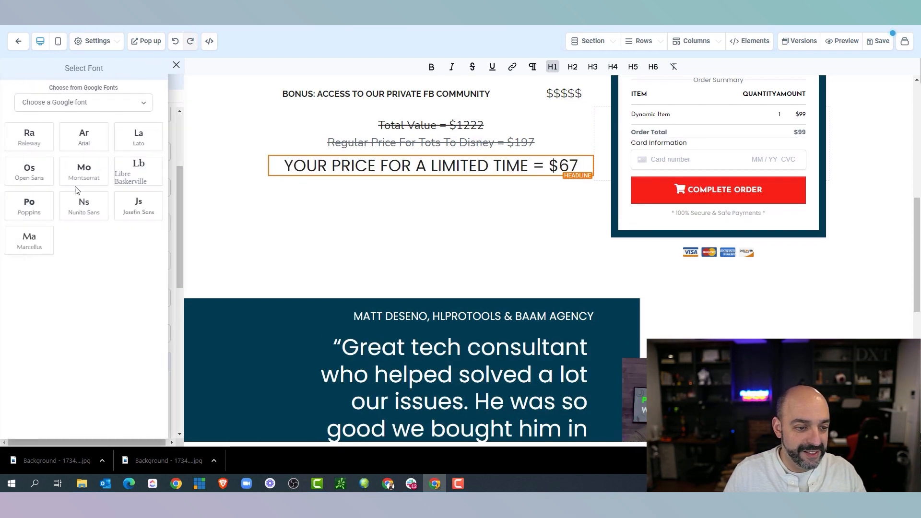
left_click(36, 142)
scroll(532, 221, "up", 5)
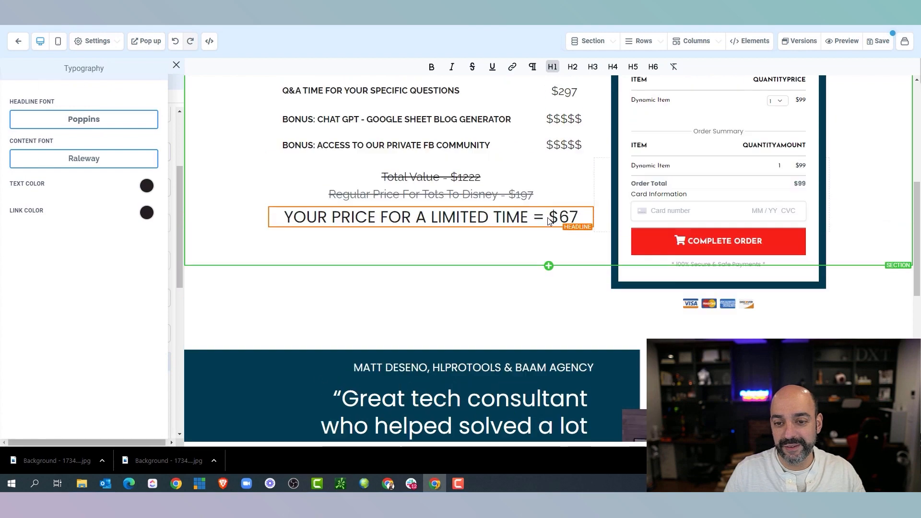
scroll(531, 221, "up", 3)
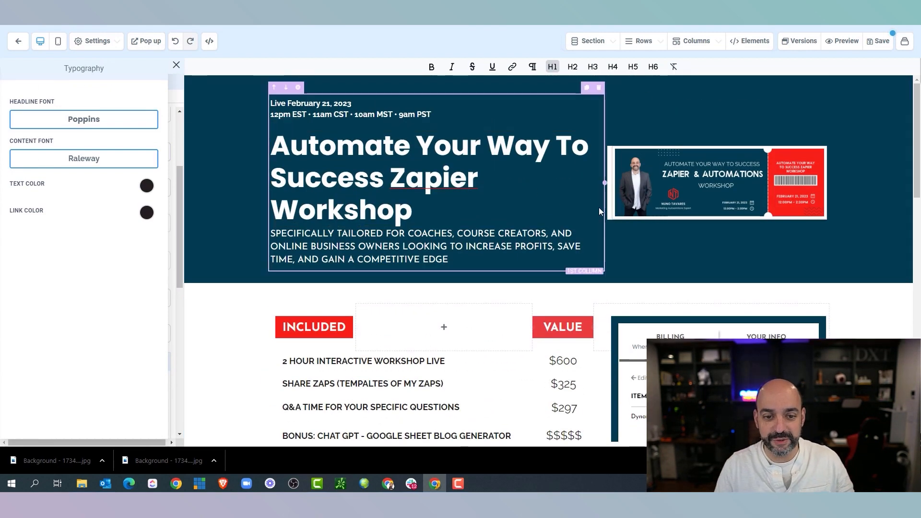
scroll(797, 206, "down", 12)
scroll(794, 220, "down", 5)
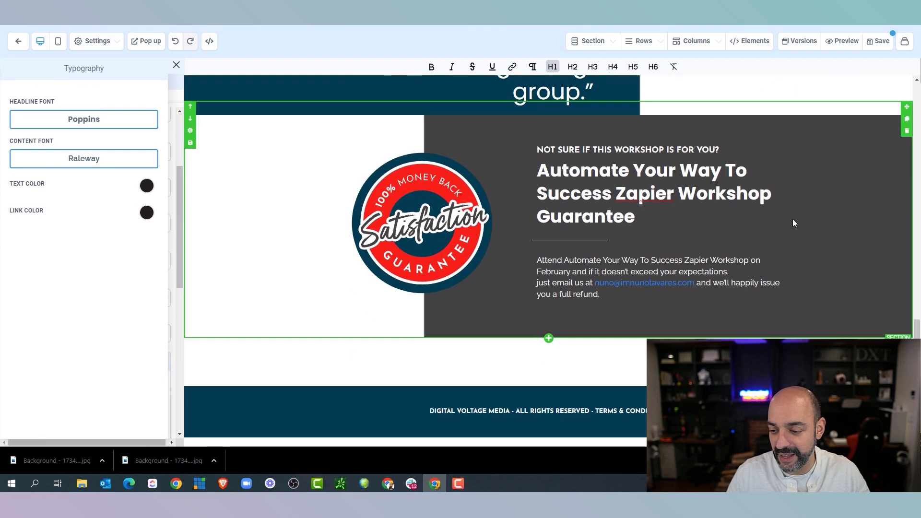
scroll(796, 227, "up", 15)
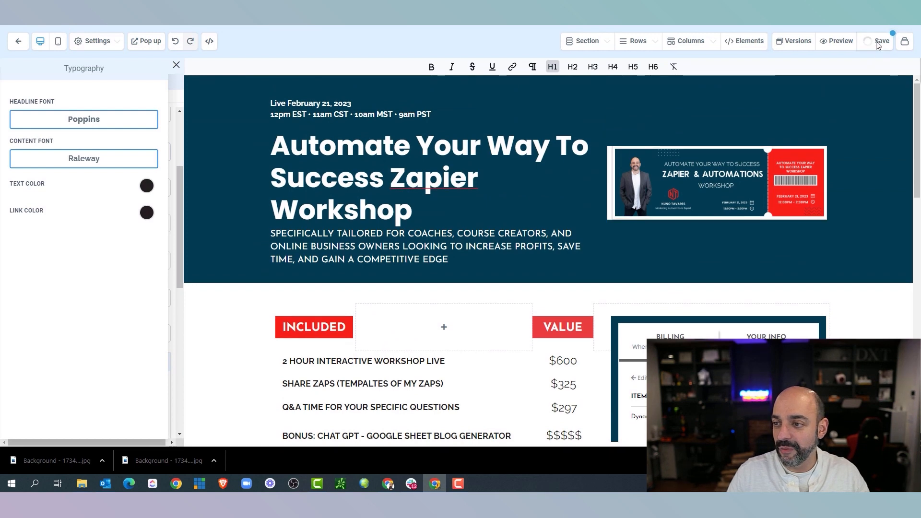
In mobile view, swap the grey Workshop Ticket image for the Zapier & Automations ticket graphic
left_click(61, 44)
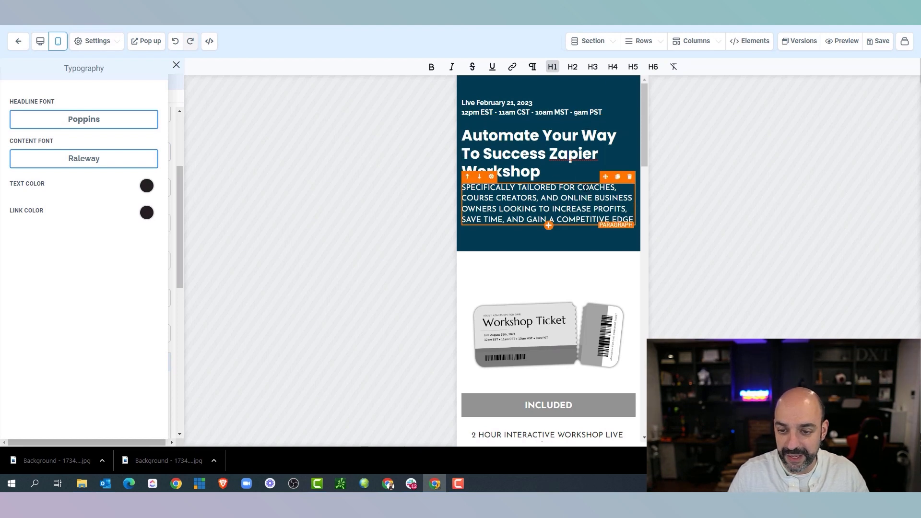
scroll(570, 157, "down", 3)
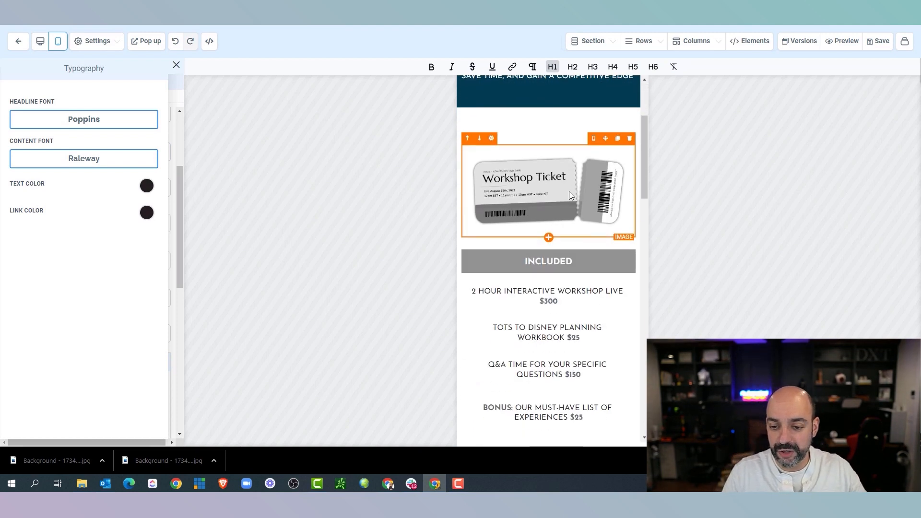
left_click(570, 192)
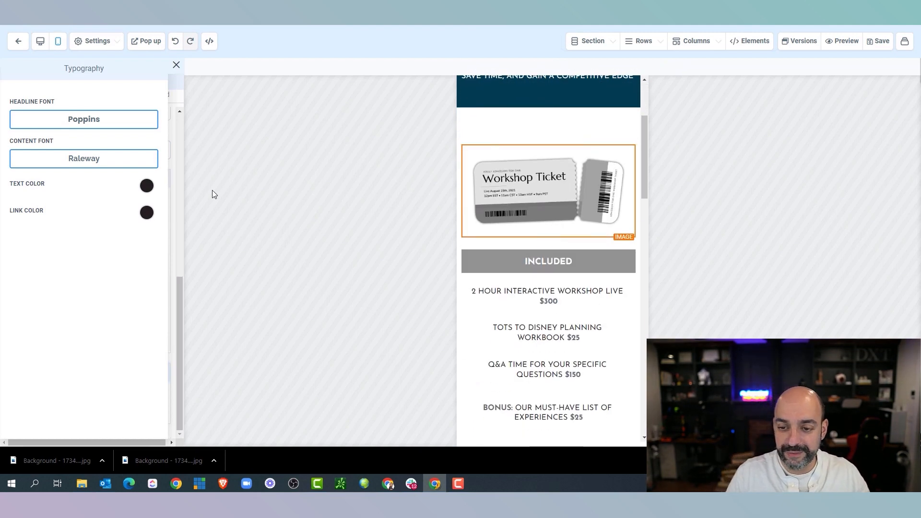
left_click(177, 66)
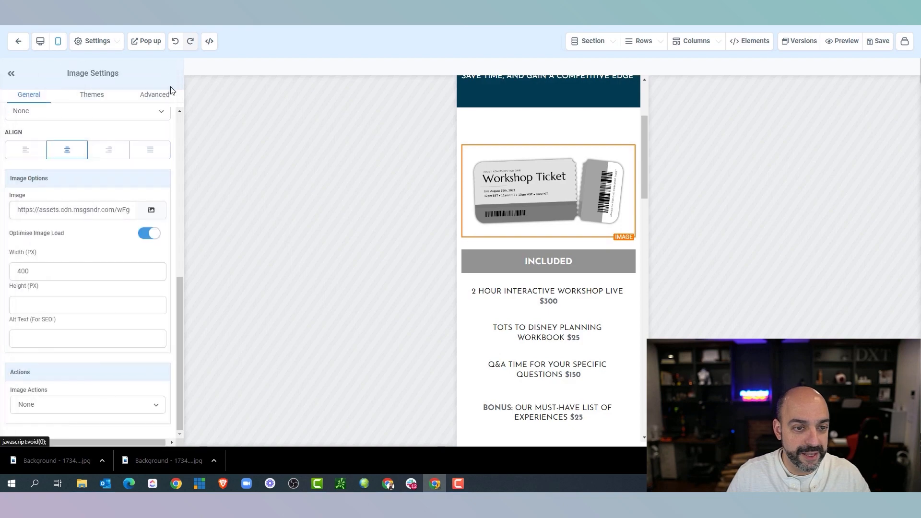
left_click(151, 212)
left_click(103, 136)
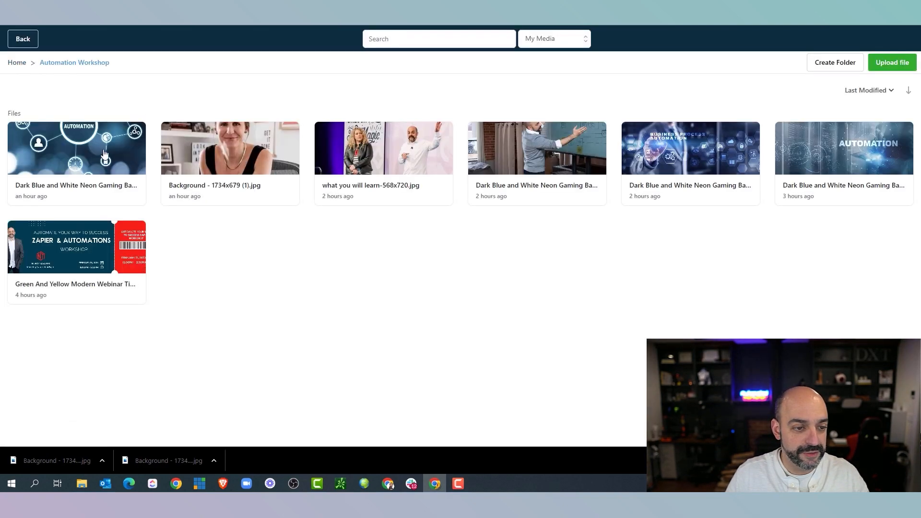
left_click(105, 254)
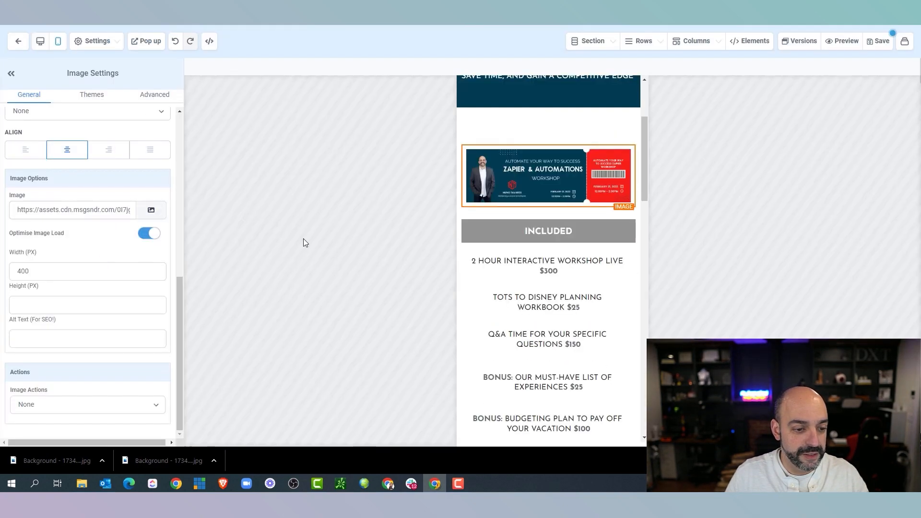
scroll(537, 143, "down", 2)
Style the INCLUDED heading in Poppins with a red background
left_click(537, 132)
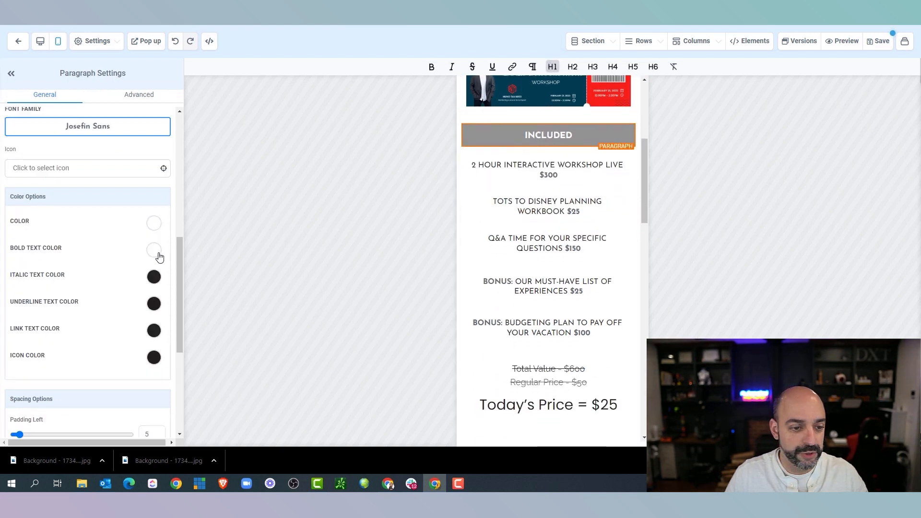
scroll(150, 241, "down", 2)
scroll(152, 238, "up", 3)
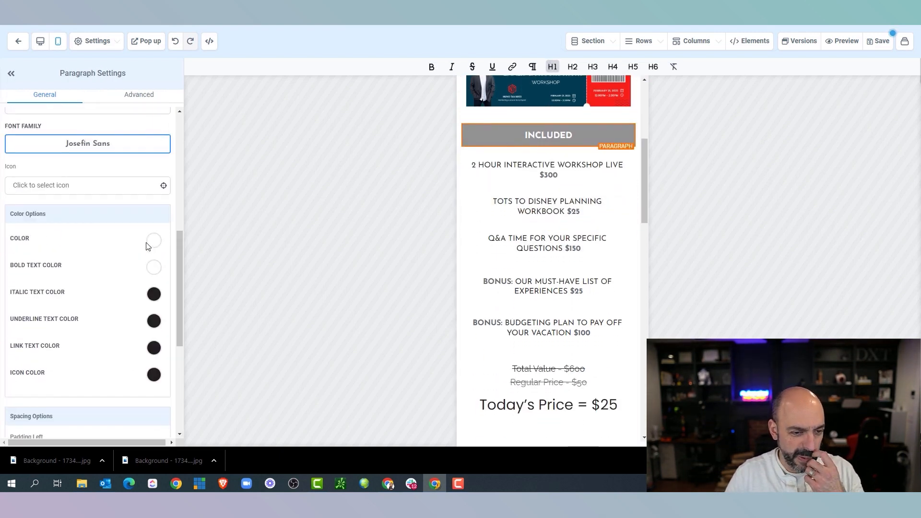
scroll(147, 242, "up", 5)
scroll(144, 238, "down", 3)
left_click(115, 244)
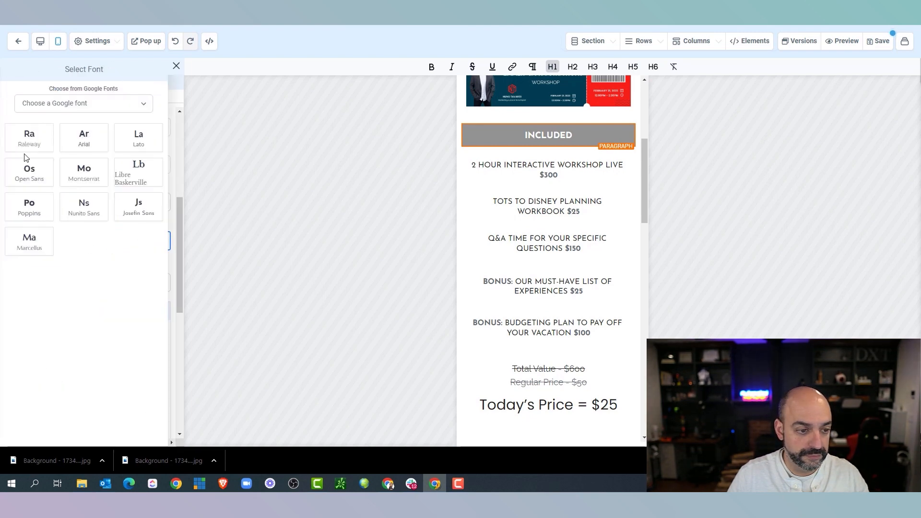
left_click(39, 206)
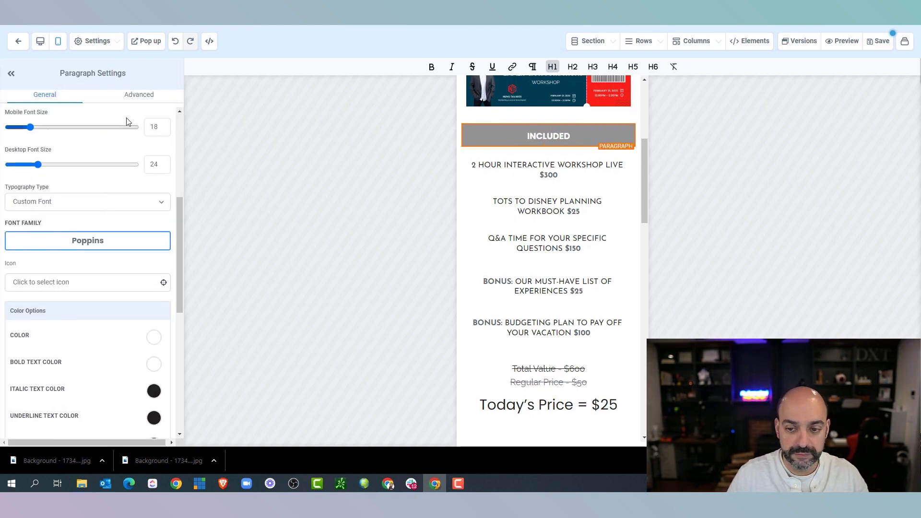
scroll(154, 239, "down", 3)
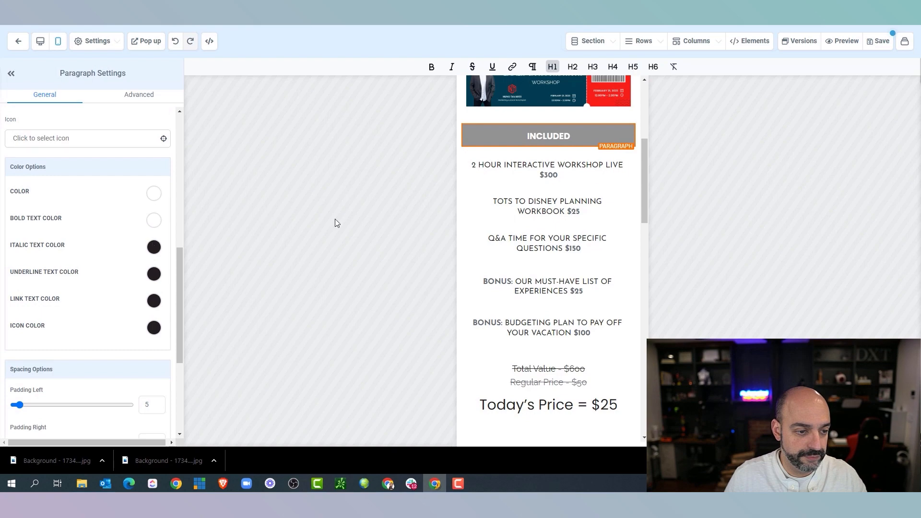
scroll(162, 217, "up", 5)
left_click(159, 157)
left_click(67, 234)
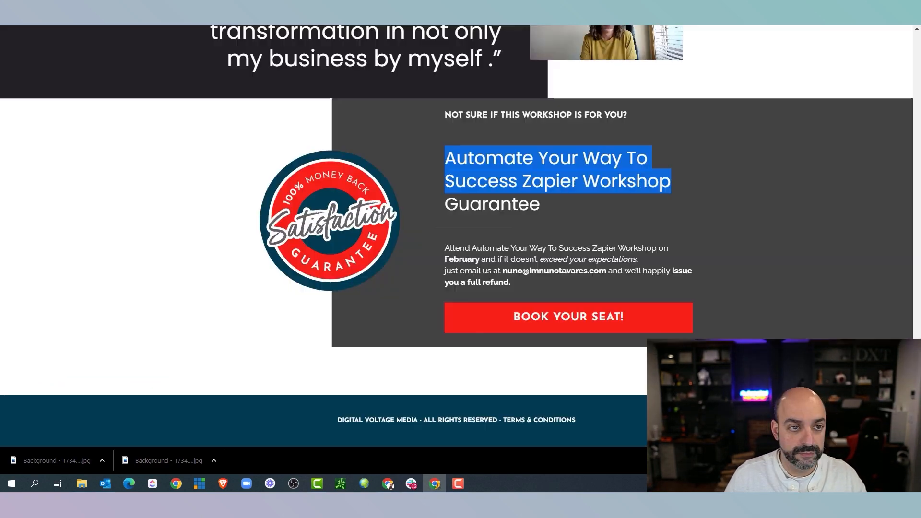
scroll(376, 143, "up", 10)
scroll(376, 144, "down", 4)
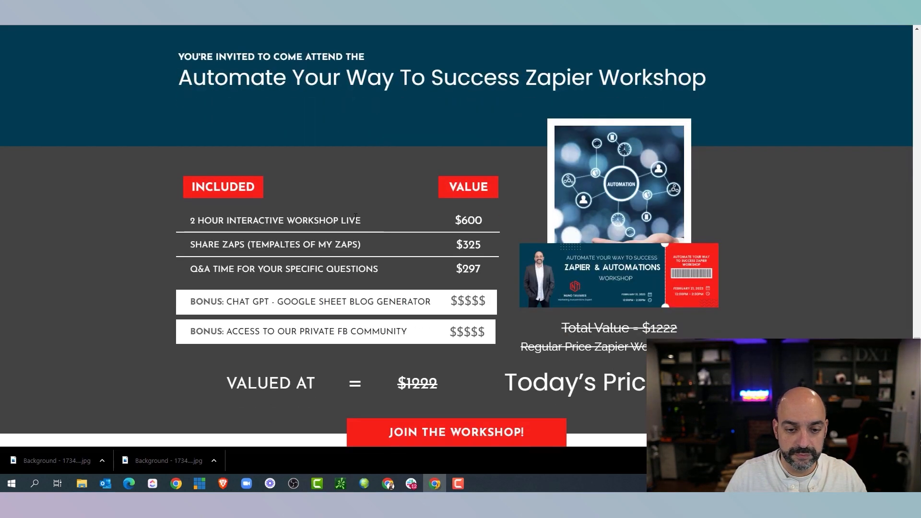
Replace the first included item with the 2 HOUR INTERACTIVE WORKSHOP LIVE line and trim the $300 price
left_click_drag(191, 220, 360, 220)
right_click(236, 221)
left_click(256, 229)
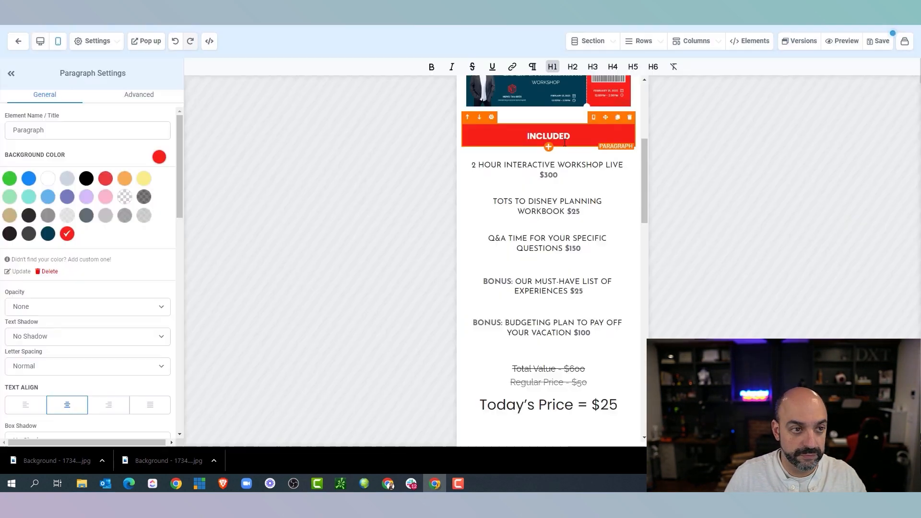
triple_click(527, 173)
key("ctrl+v")
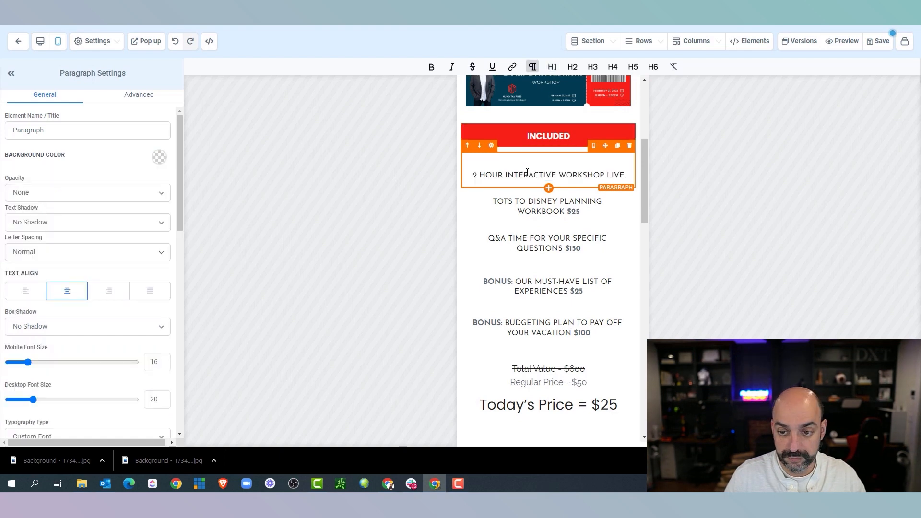
left_click(578, 175)
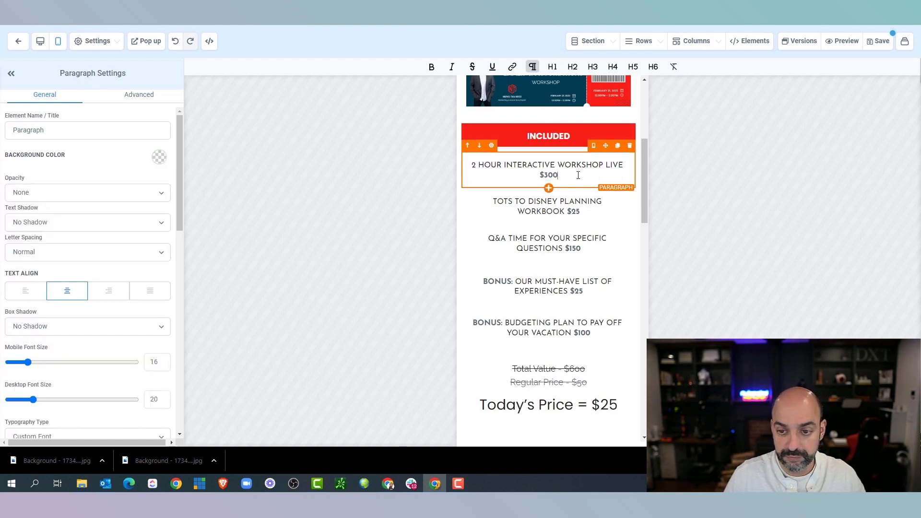
left_click(553, 173)
key("BackSpace")
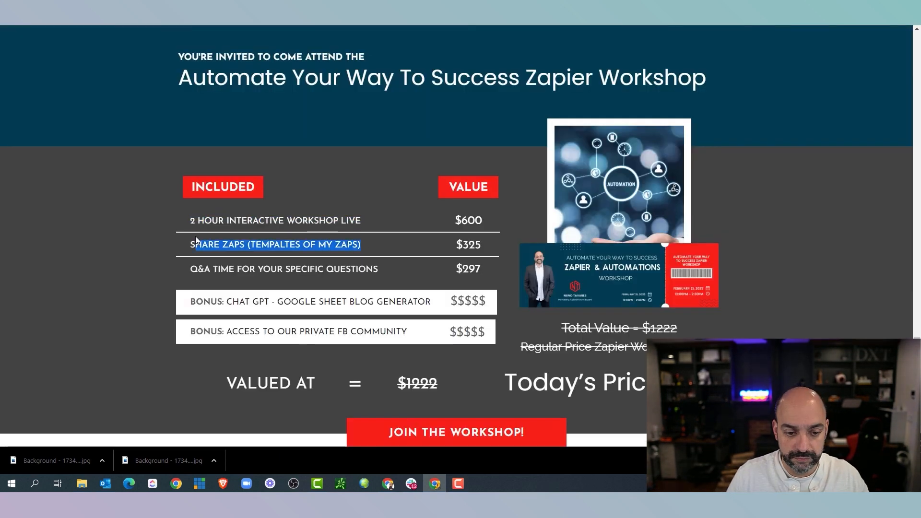
Replace the workbook and must-have-list bonuses with SHARE ZAPS and the blog generator line
right_click(218, 242)
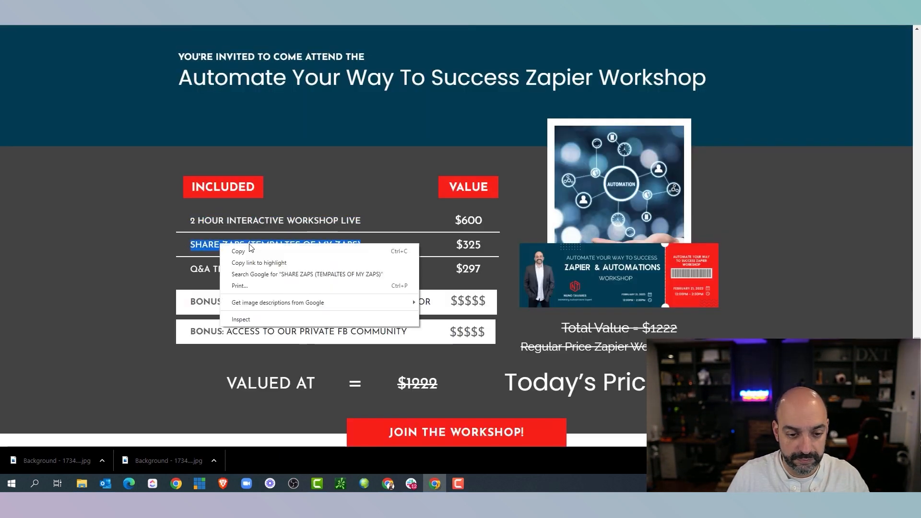
left_click(240, 250)
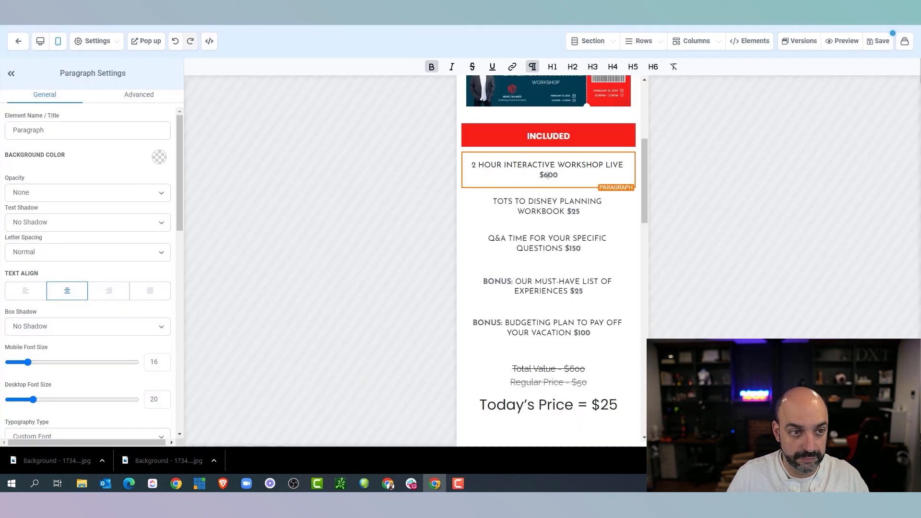
left_click_drag(566, 211, 507, 201)
key("ctrl+v")
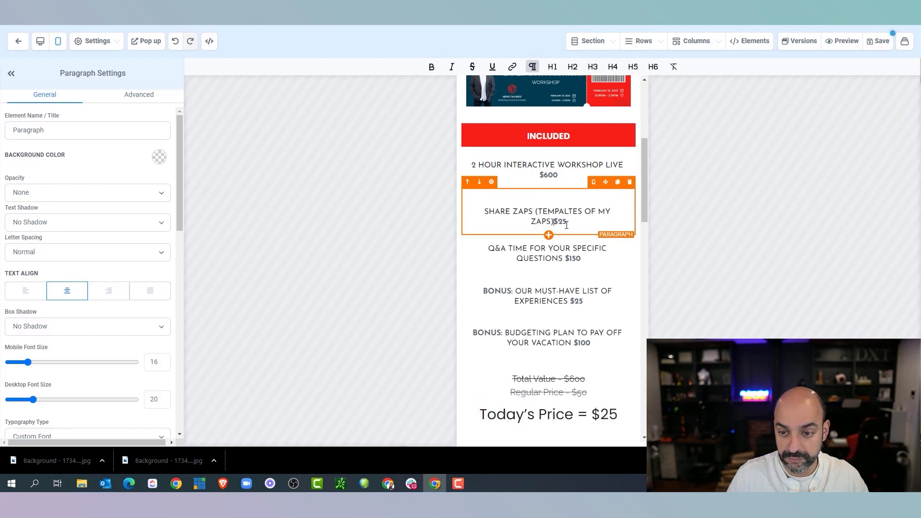
left_click(570, 254)
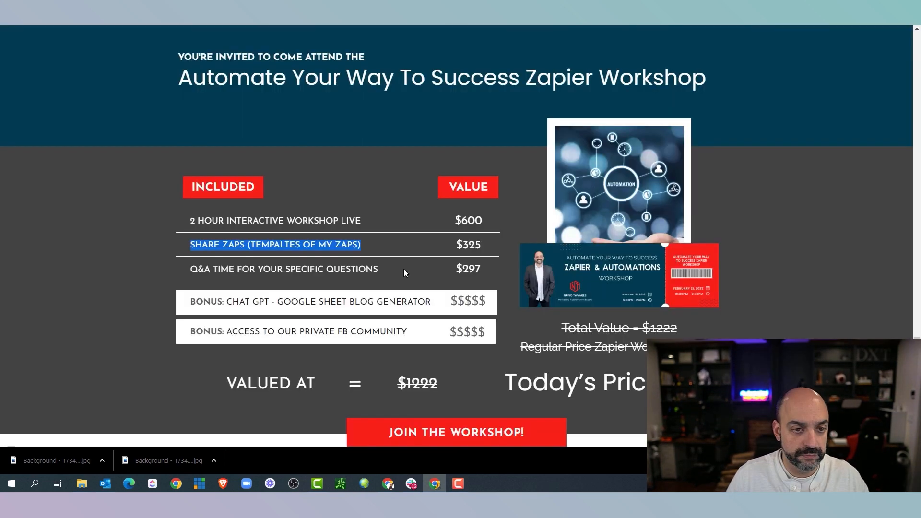
left_click_drag(431, 303, 300, 298)
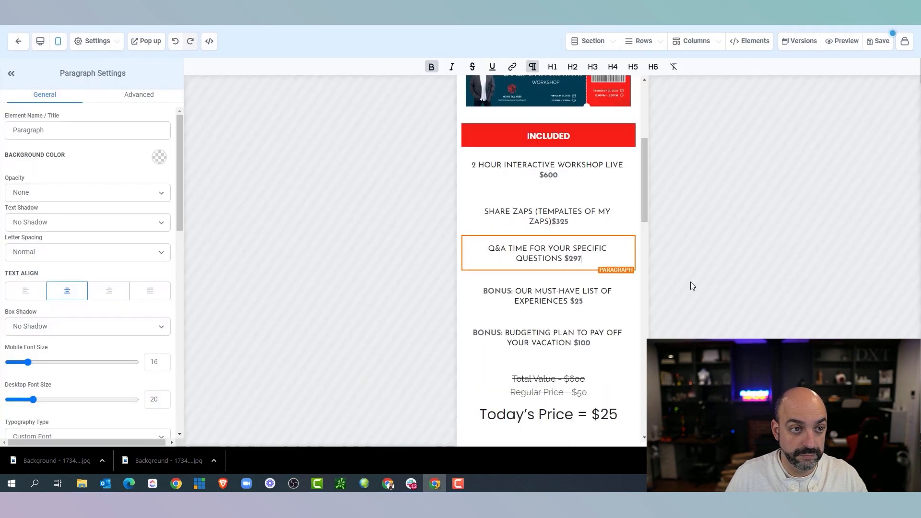
left_click(569, 300)
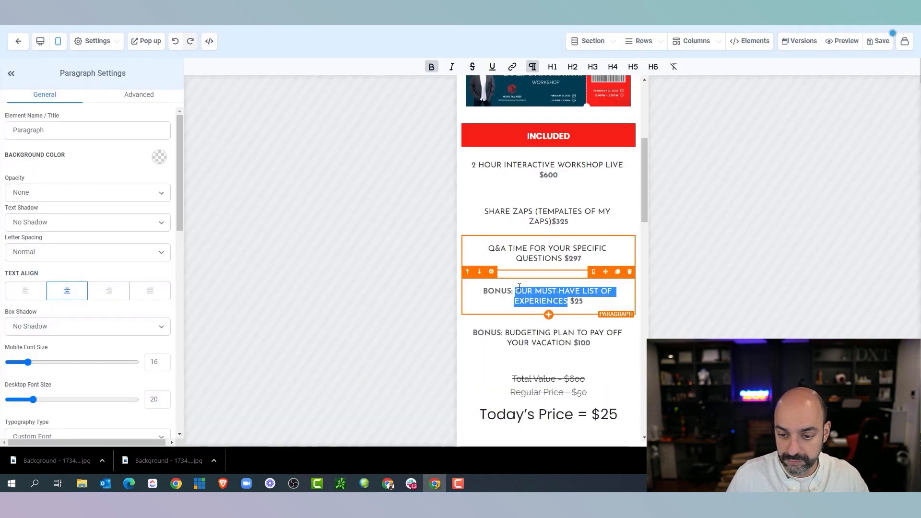
key("ctrl+v")
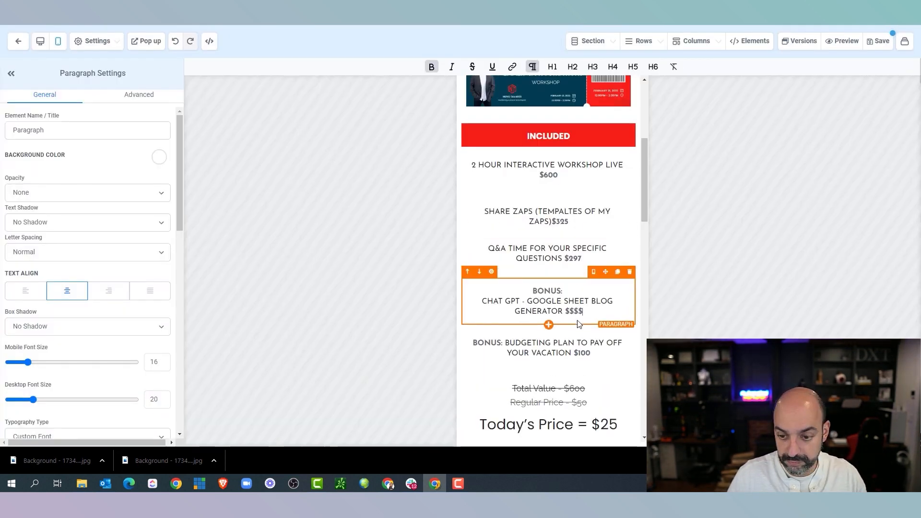
Replace the budgeting plan bonus with ACCESS TO OUR PRIVATE FB COMMUNITY
left_click_drag(407, 332, 227, 331)
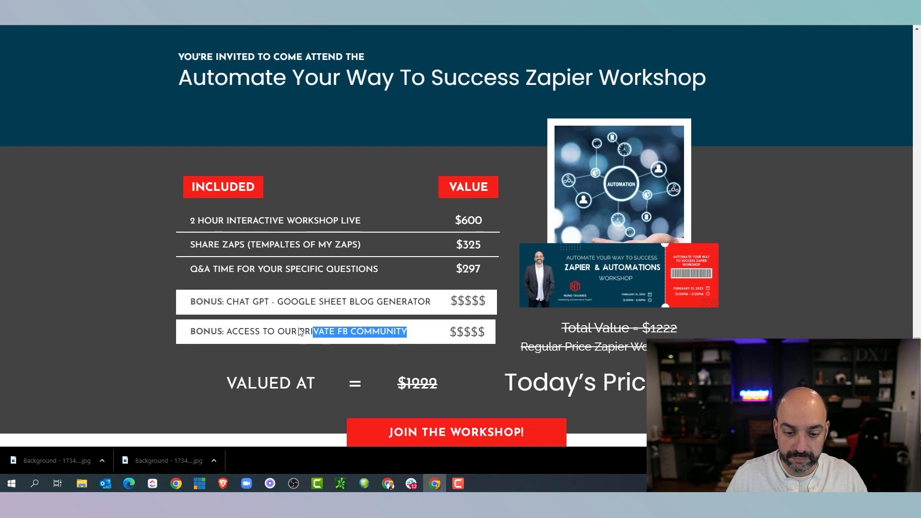
right_click(242, 332)
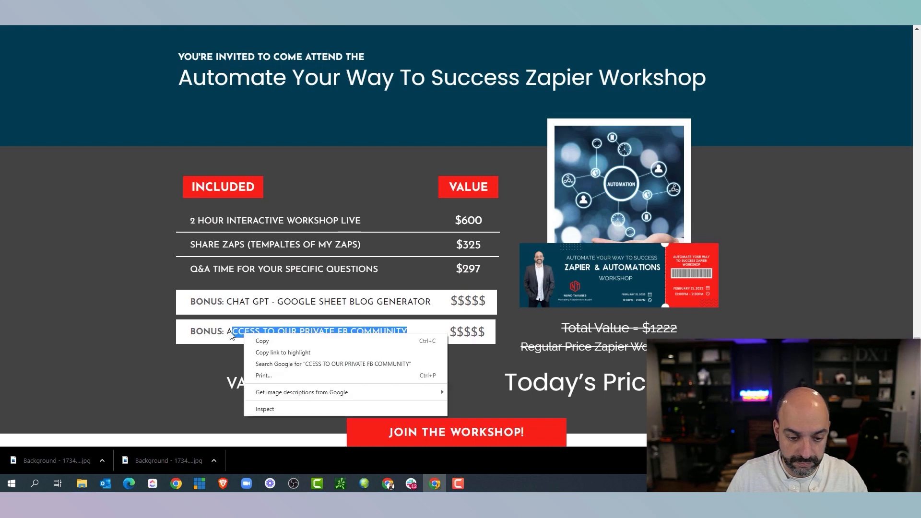
left_click(257, 339)
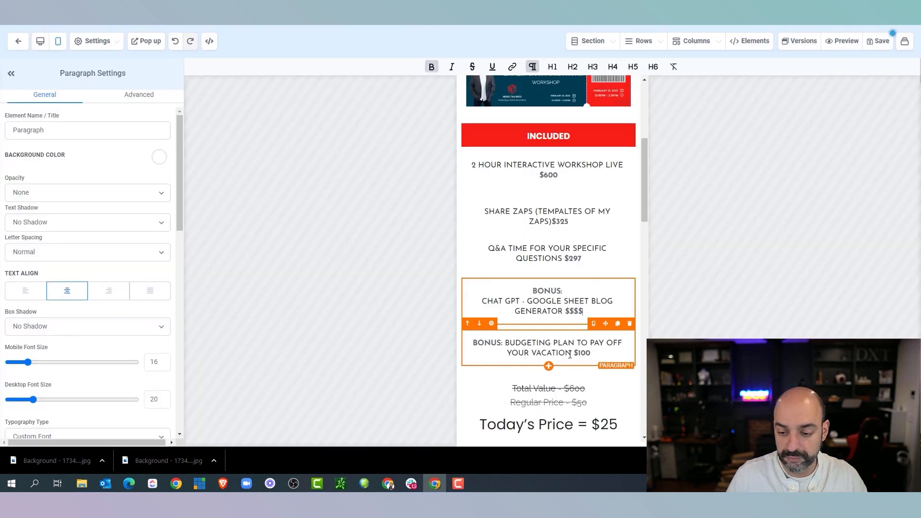
left_click_drag(503, 344, 573, 354)
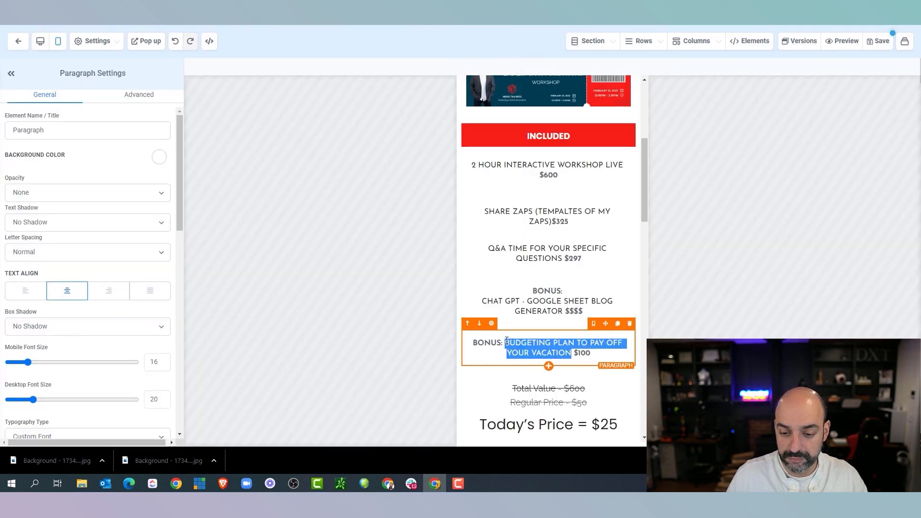
key("ctrl+v")
type("$$$$$")
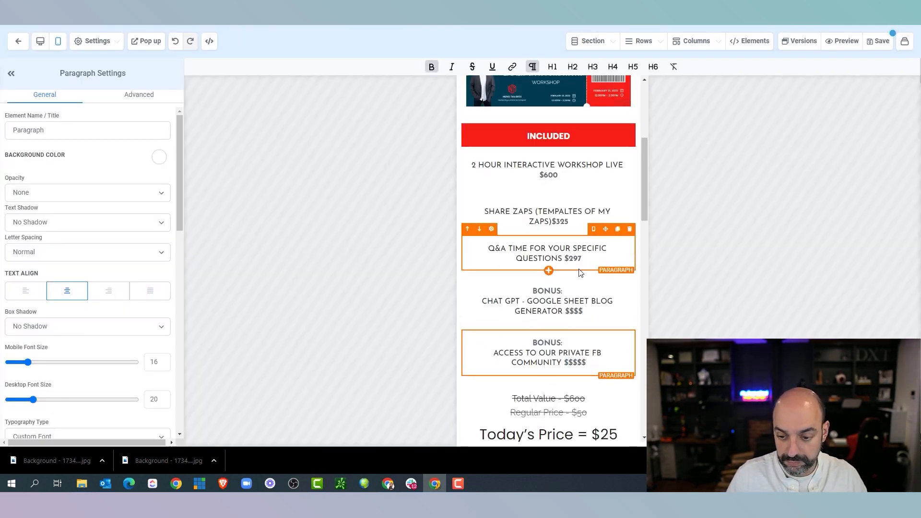
scroll(585, 254, "down", 2)
Change the prices to read Regular Price $197 and Today's Price $67
double_click(577, 302)
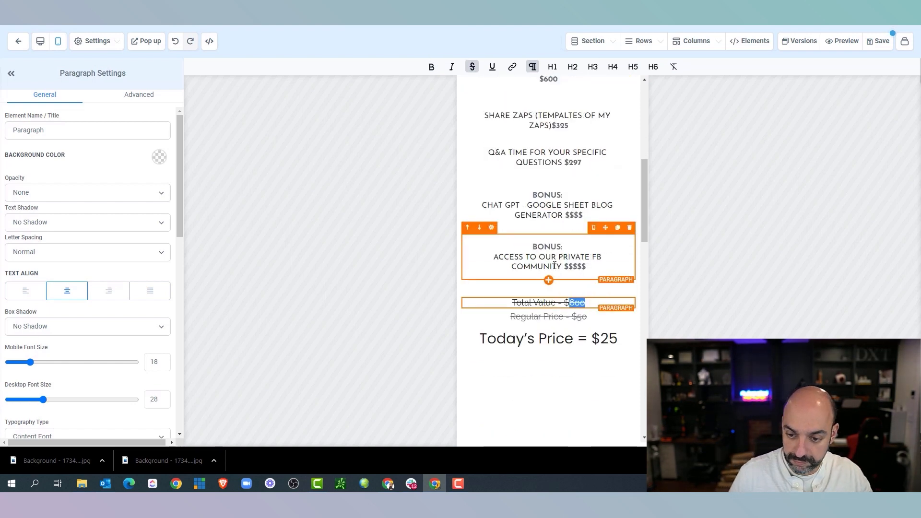
type("97")
left_click(619, 338)
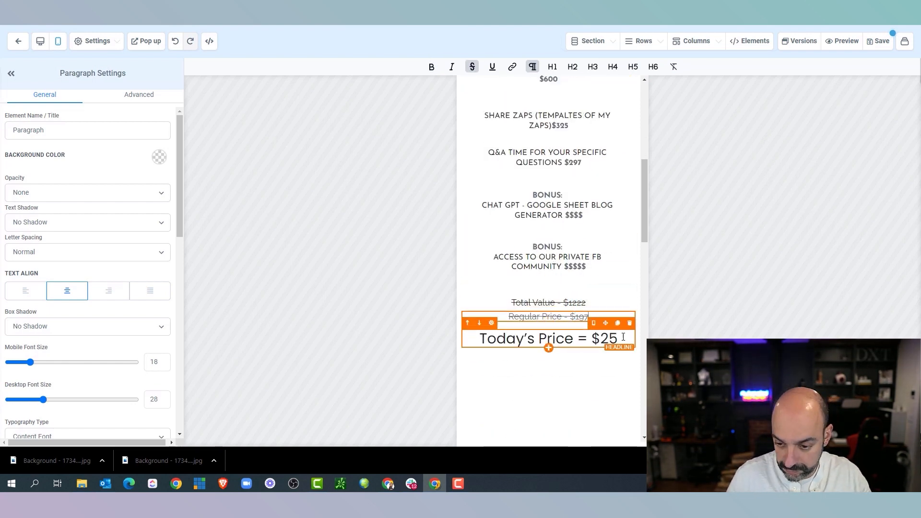
key("BackSpace")
key("BackSpace")
type("67")
scroll(604, 234, "down", 5)
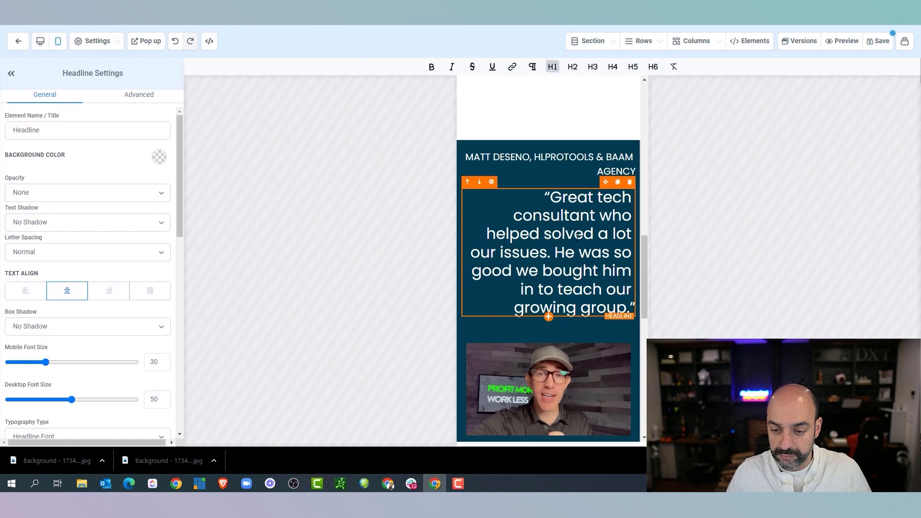
scroll(576, 237, "up", 10)
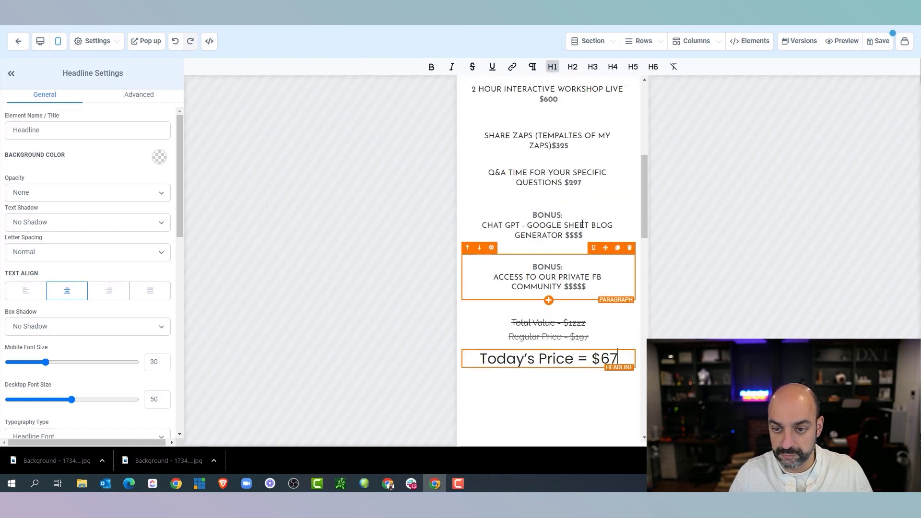
left_click(593, 241)
Set the first list paragraph to Raleway and make the Share Zaps bold price dark grey
scroll(119, 182, "down", 5)
left_click(115, 237)
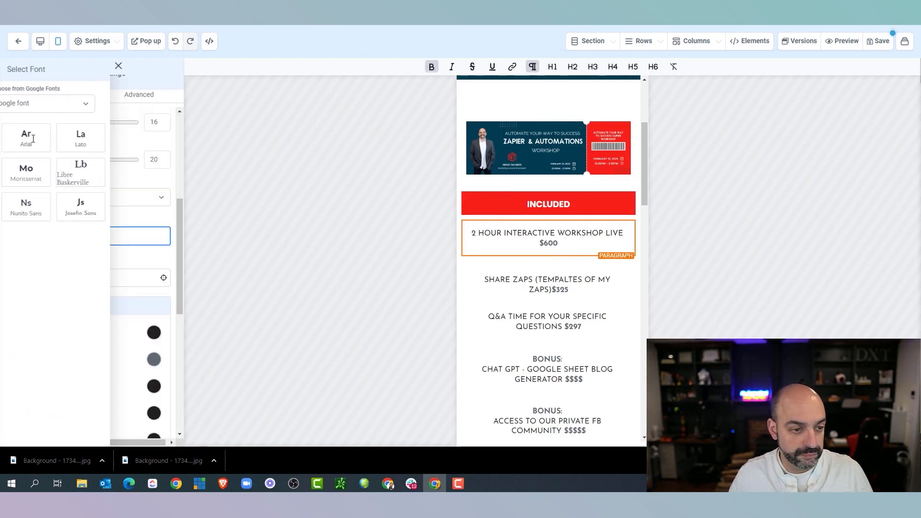
left_click(29, 137)
left_click(544, 279)
left_click(540, 236)
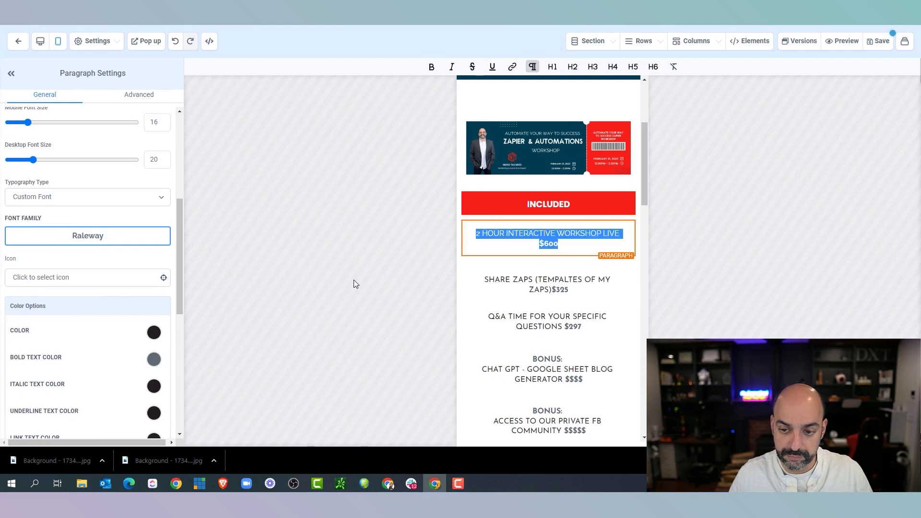
left_click(153, 360)
scroll(96, 379, "down", 4)
left_click(547, 281)
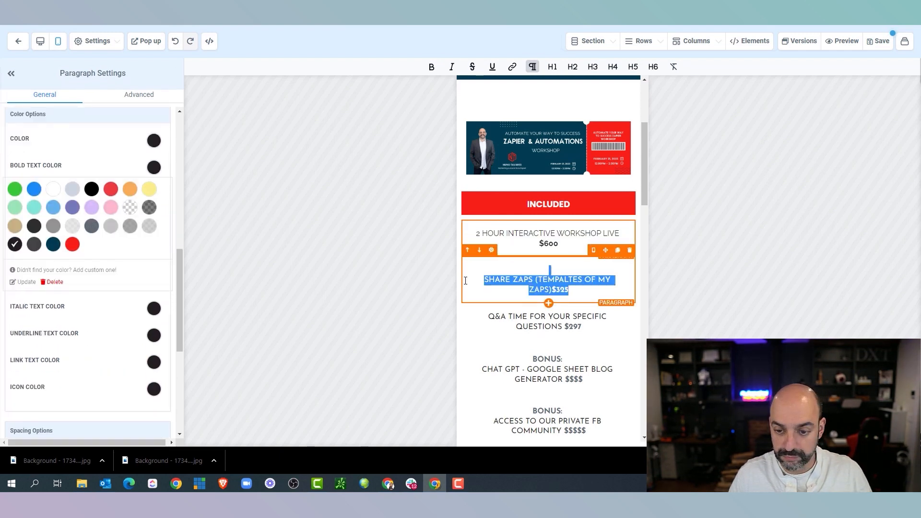
left_click(34, 225)
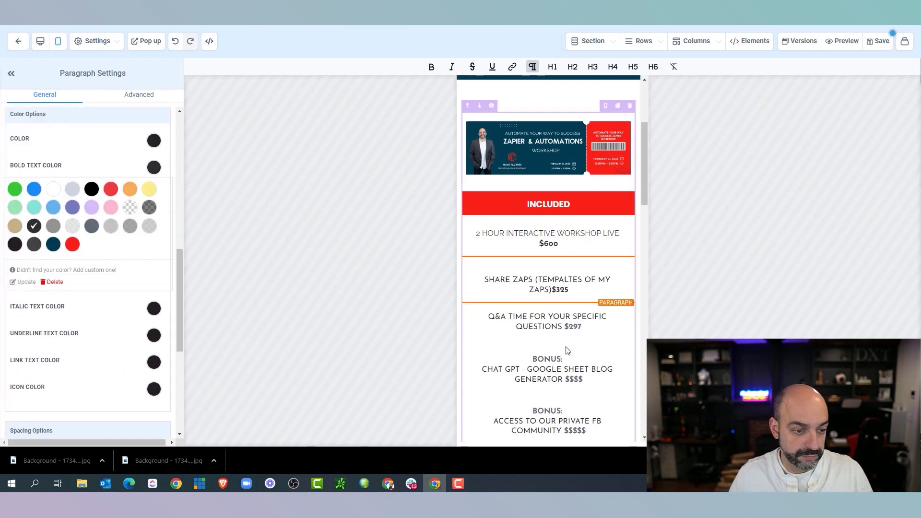
Make the bold text dark grey in the BONUS and Regular Price lines
scroll(443, 304, "down", 2)
left_click(34, 225)
scroll(541, 288, "down", 3)
left_click(542, 227)
left_click(34, 225)
left_click(548, 242)
left_click(34, 226)
left_click(574, 268)
Apply the Raleway font to the Q&A TIME and first BONUS paragraphs
scroll(546, 240, "up", 3)
left_click(547, 188)
scroll(110, 254, "up", 2)
left_click(547, 226)
left_click(87, 139)
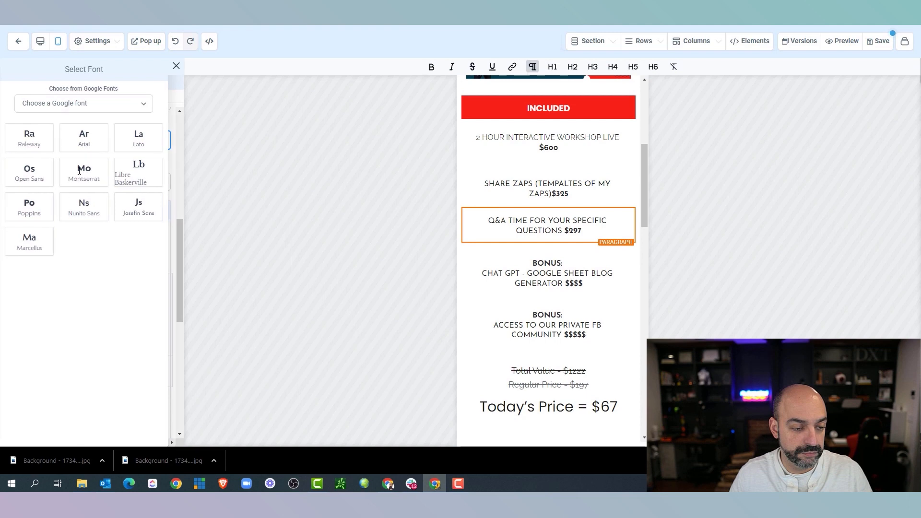
left_click(29, 137)
left_click(547, 274)
left_click(86, 140)
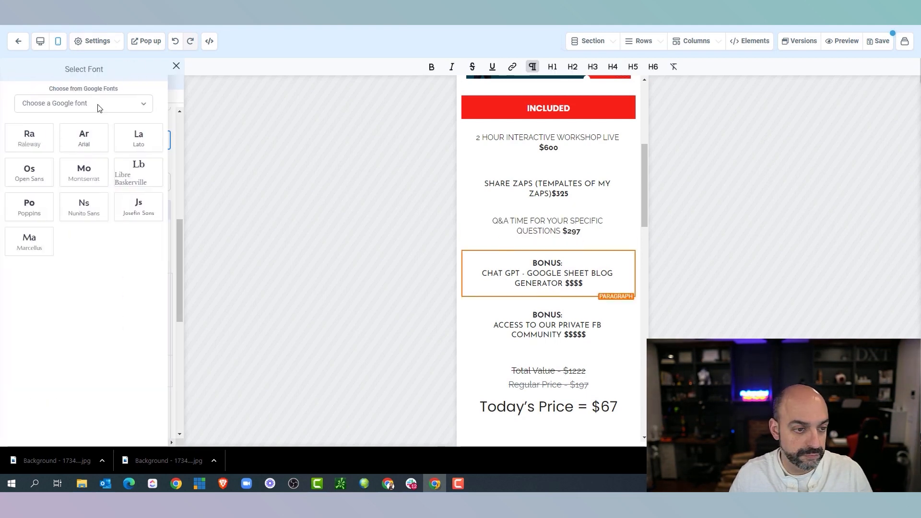
left_click(29, 144)
Keep the paragraph typography type as Content Font and check the Today's Price headline's type
scroll(96, 202, "up", 2)
left_click(86, 197)
left_click(92, 224)
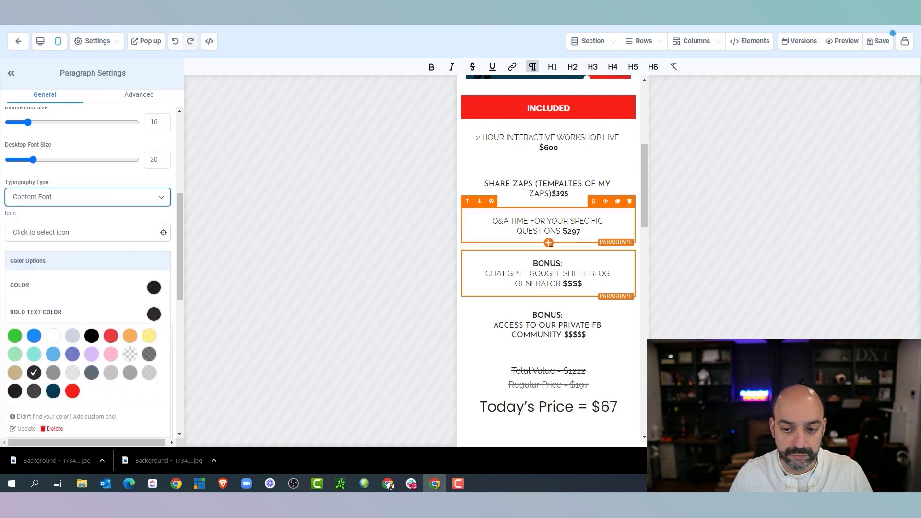
left_click(86, 196)
left_click(91, 223)
scroll(547, 263, "down", 2)
left_click(538, 334)
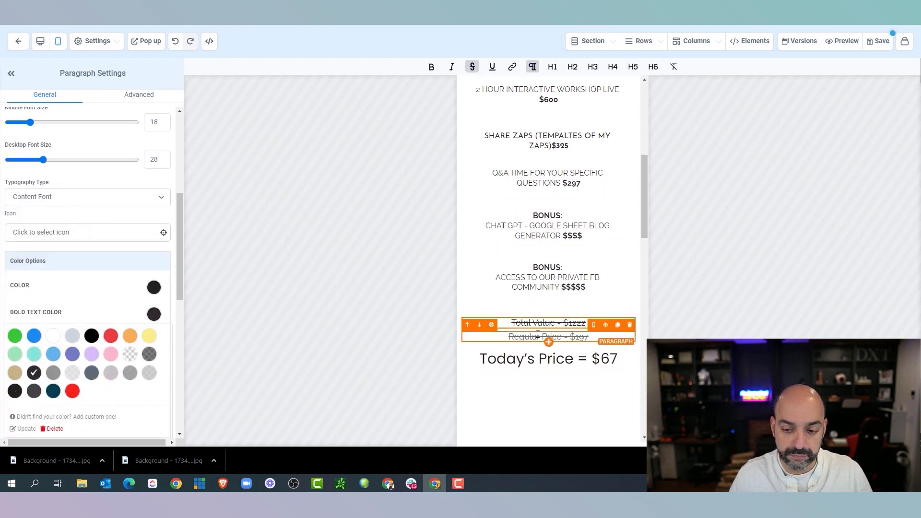
left_click(547, 360)
left_click(86, 196)
Undo several recent formatting edits, including the testimonial name's font change, with Ctrl+Z
key("ctrl+z")
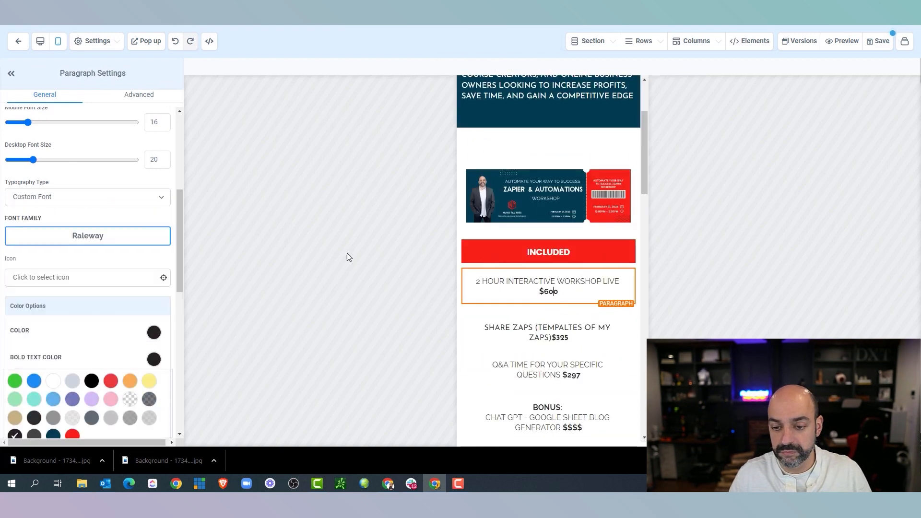
key("ctrl+z")
key("ctrl+z")
key("ctrl+z")
key("ctrl+z")
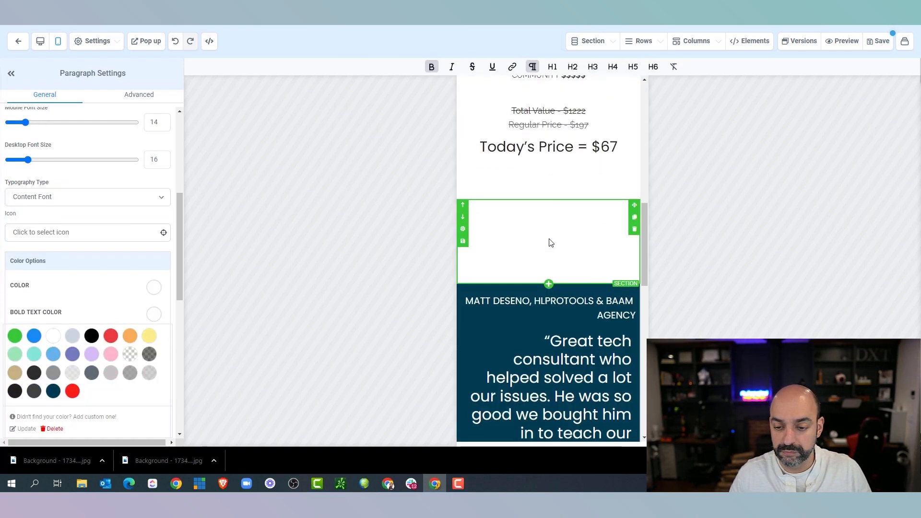
key("ctrl+z")
key("ctrl+z")
left_click(110, 198)
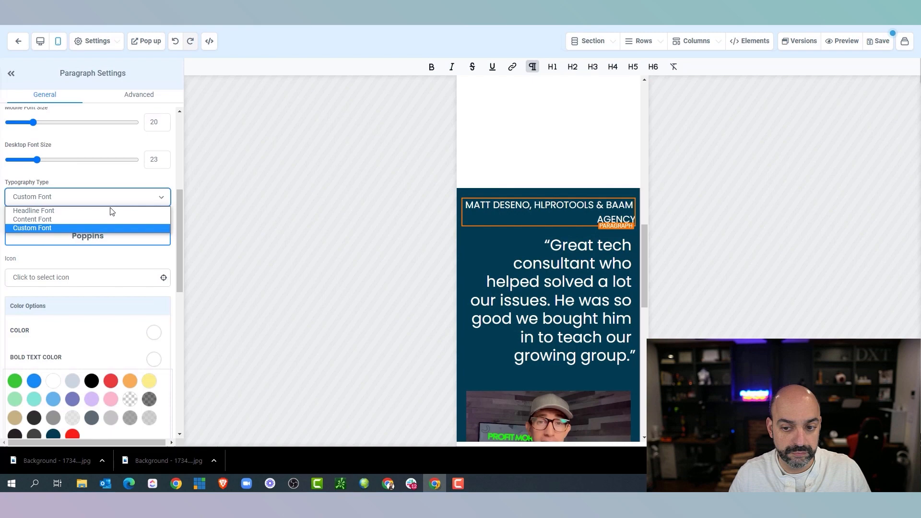
key("ctrl+z")
key("ctrl+z")
key("ctrl+z")
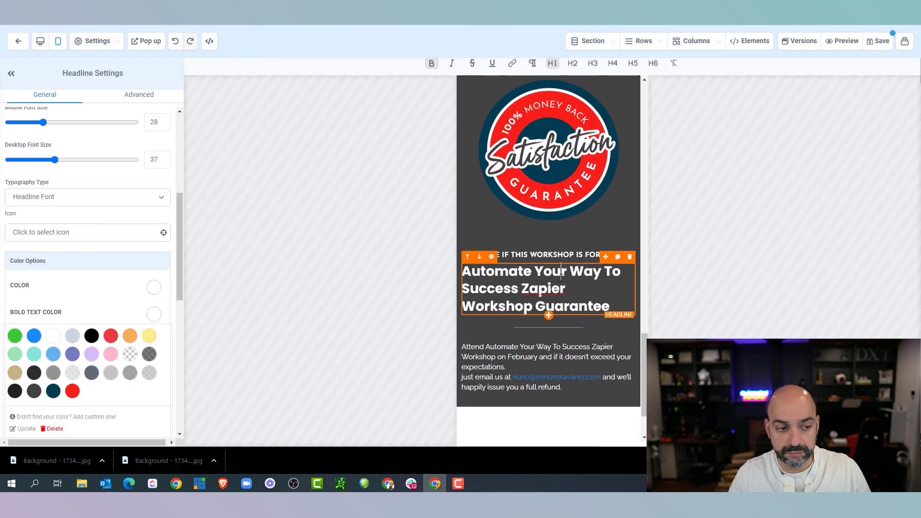
key("ctrl+z")
key("ctrl+z")
key("ctrl+z")
key("ctrl+z")
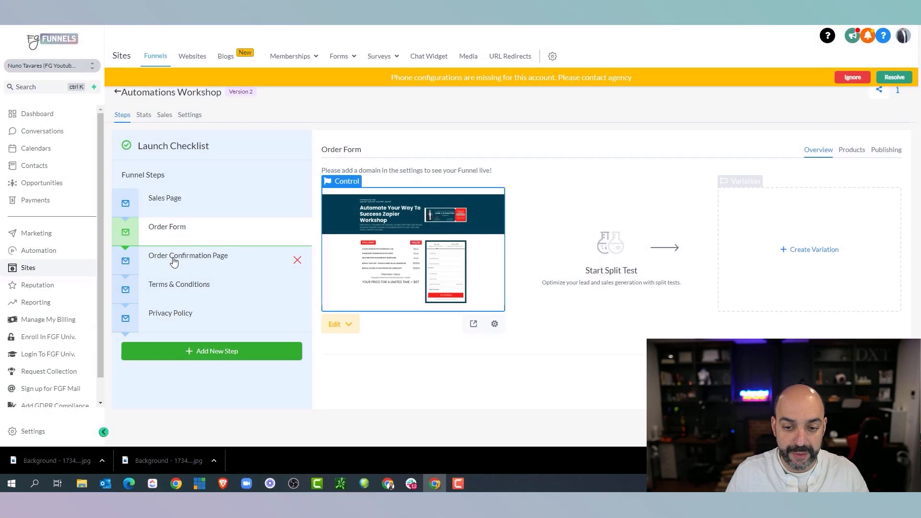
Open the Order Confirmation Page funnel step in the page editor and show its Settings menu
left_click(174, 262)
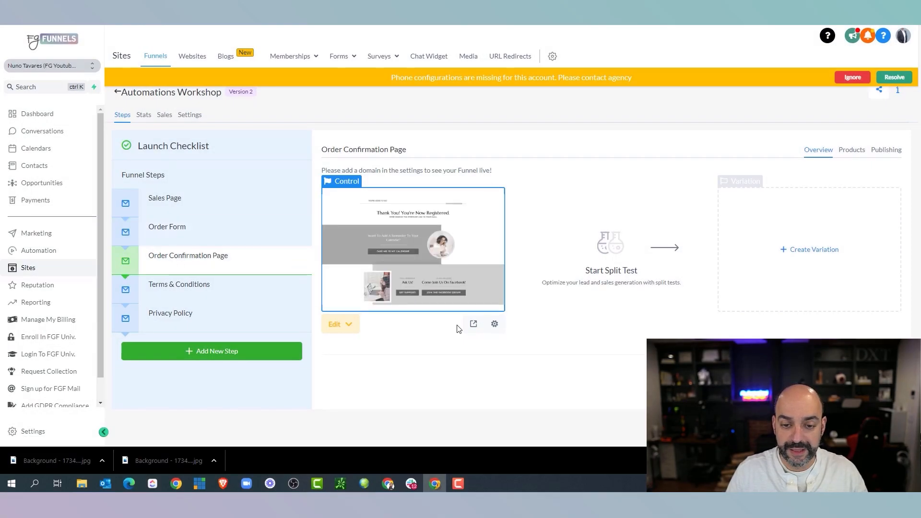
left_click(335, 325)
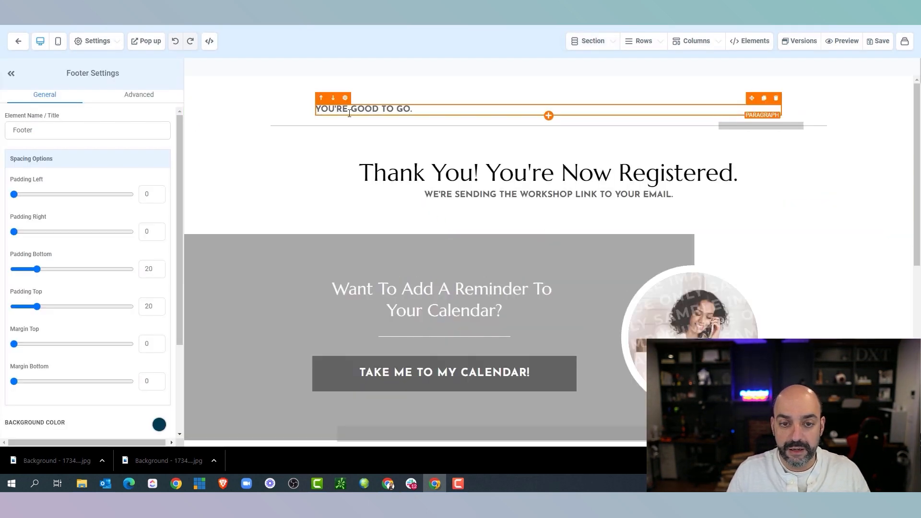
left_click(98, 47)
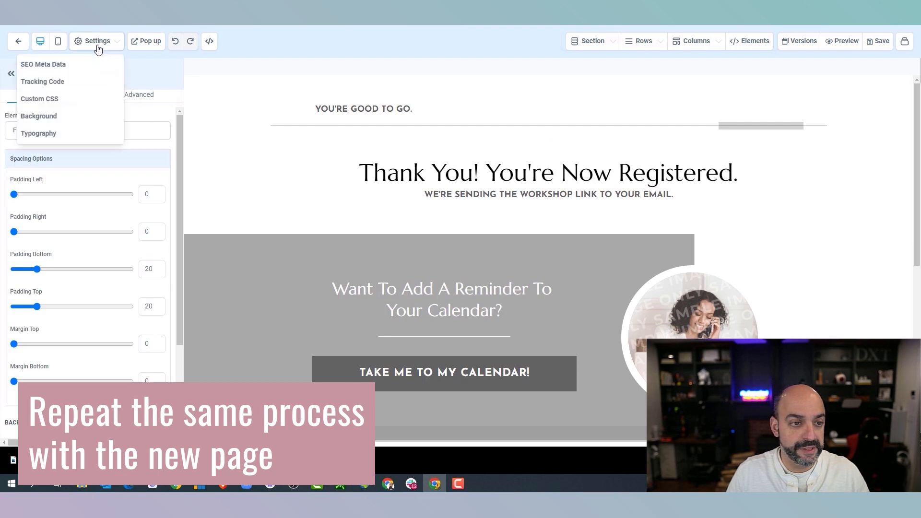
Set the page's global Headline Font to Poppins from the Google font list
left_click(39, 133)
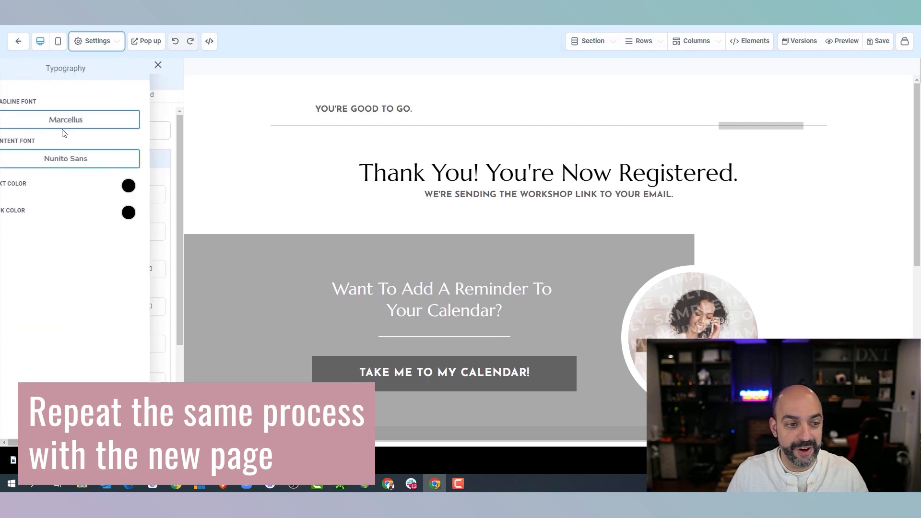
left_click(98, 121)
left_click(83, 103)
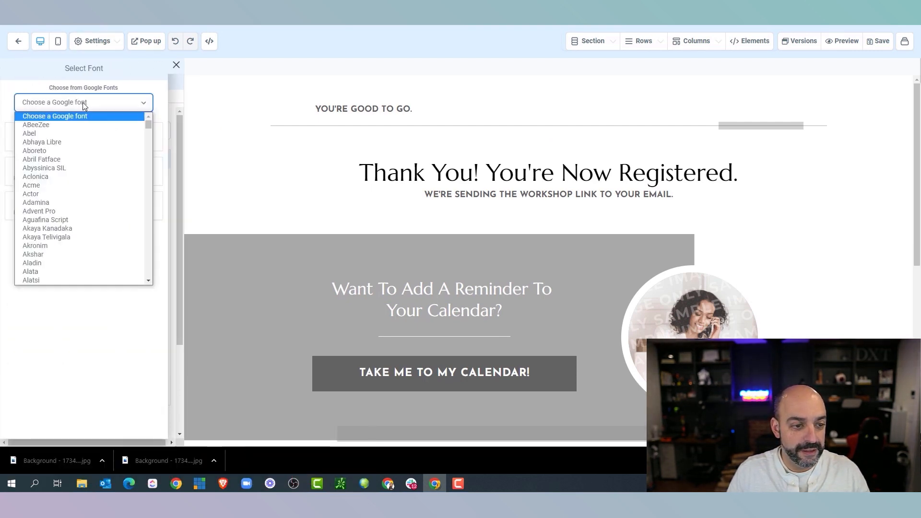
type("poor")
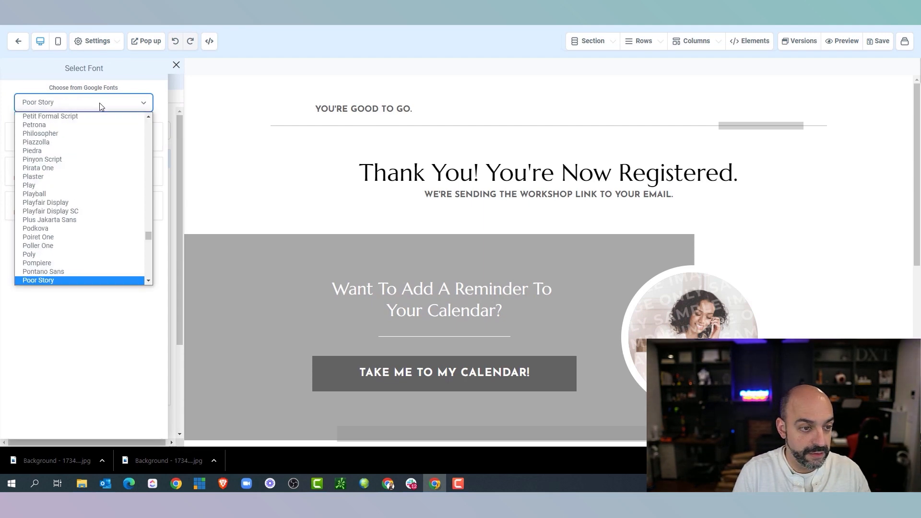
scroll(94, 166, "down", 4)
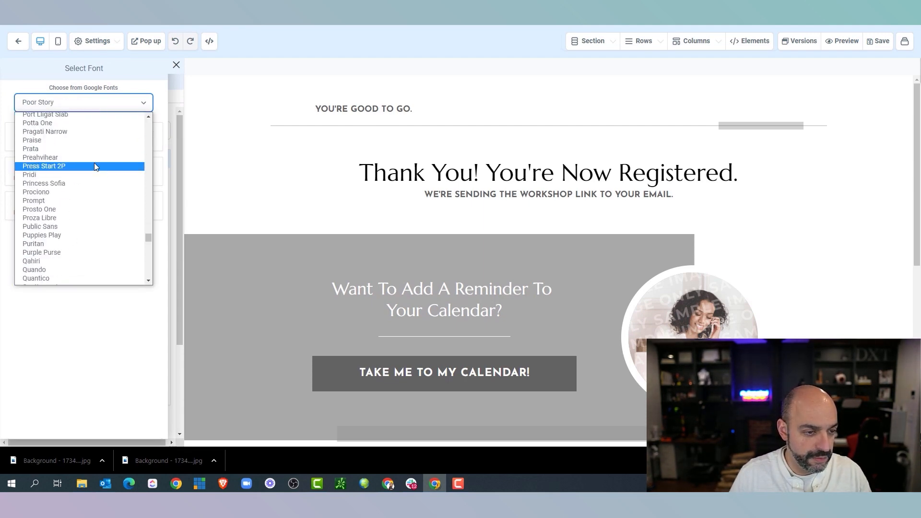
scroll(79, 211, "up", 3)
left_click(77, 211)
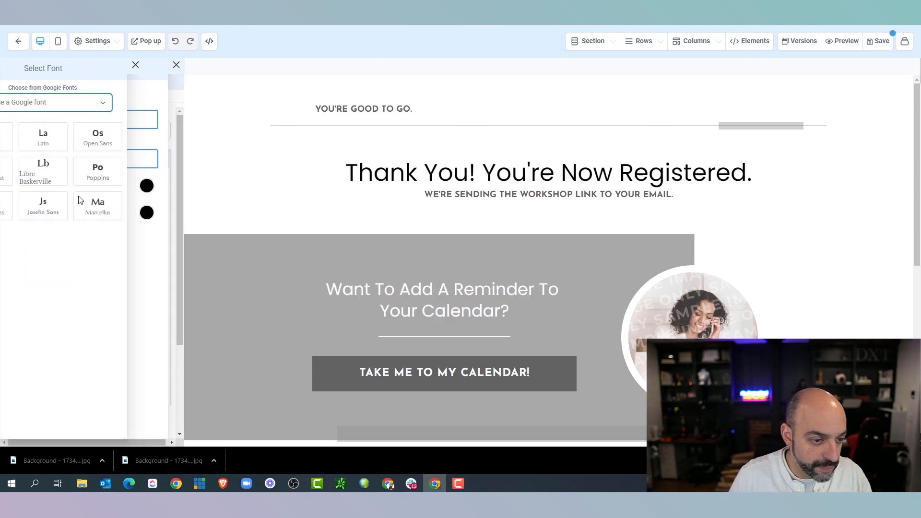
Set the Content Font to Raleway and close the typography settings
left_click(54, 102)
scroll(67, 197, "down", 20)
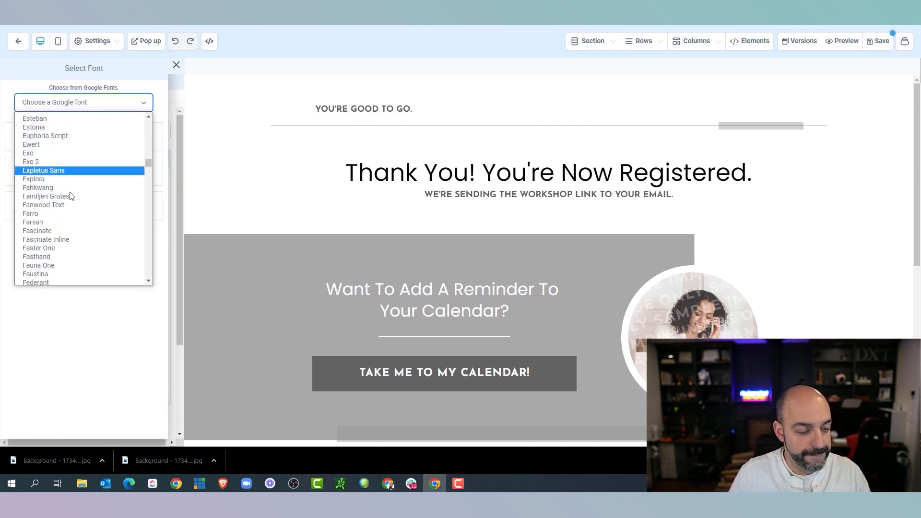
scroll(68, 199, "down", 20)
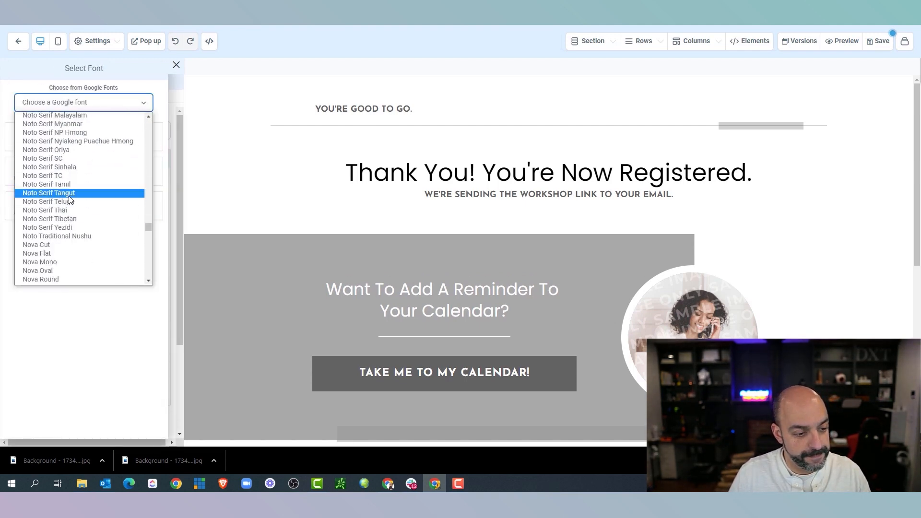
scroll(72, 201, "down", 10)
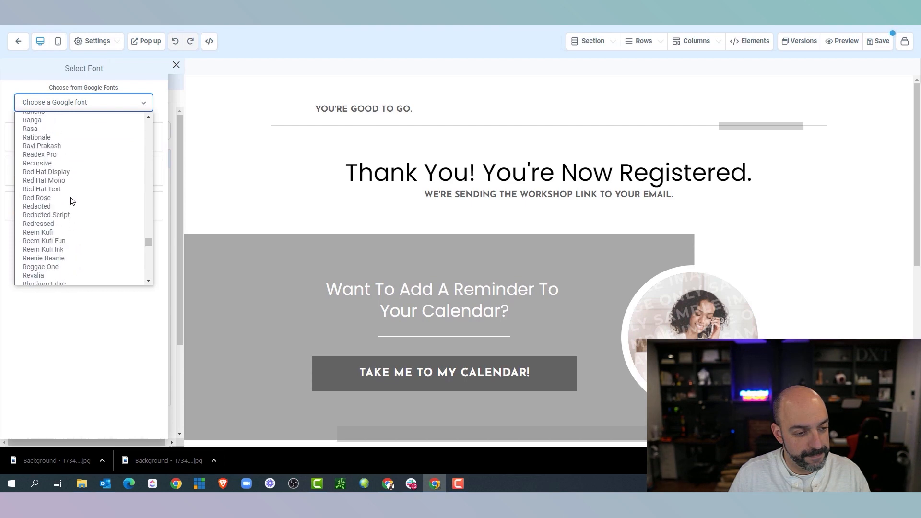
scroll(73, 225, "up", 4)
left_click(75, 233)
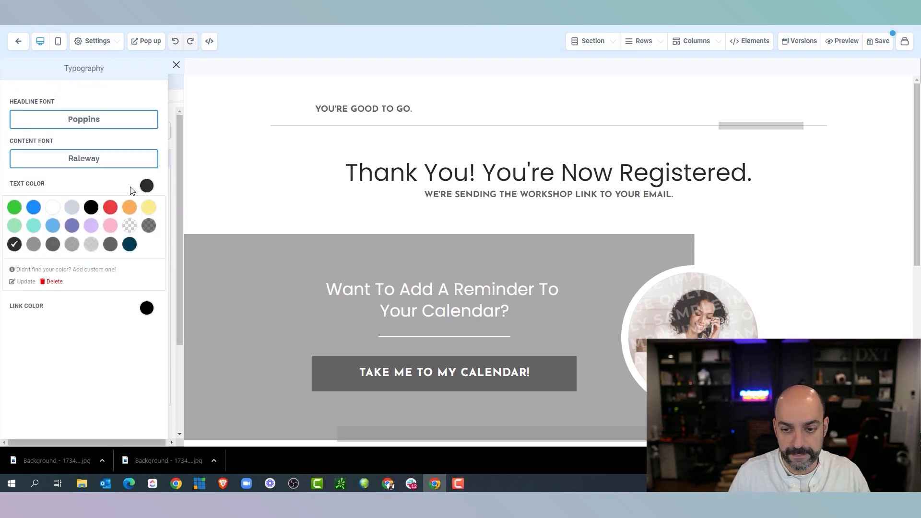
left_click(175, 67)
left_click(11, 78)
left_click(8, 79)
left_click(282, 105)
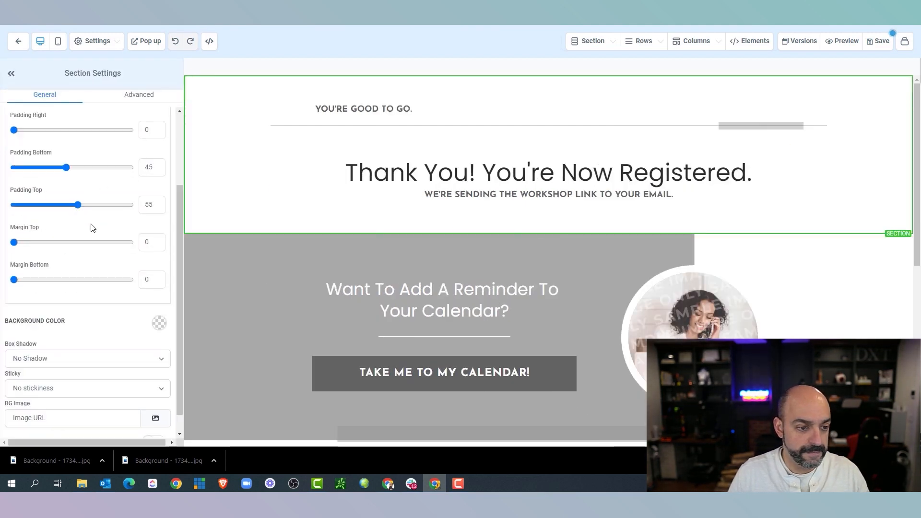
Add a named custom dark grey swatch to the colour palette
left_click(331, 109)
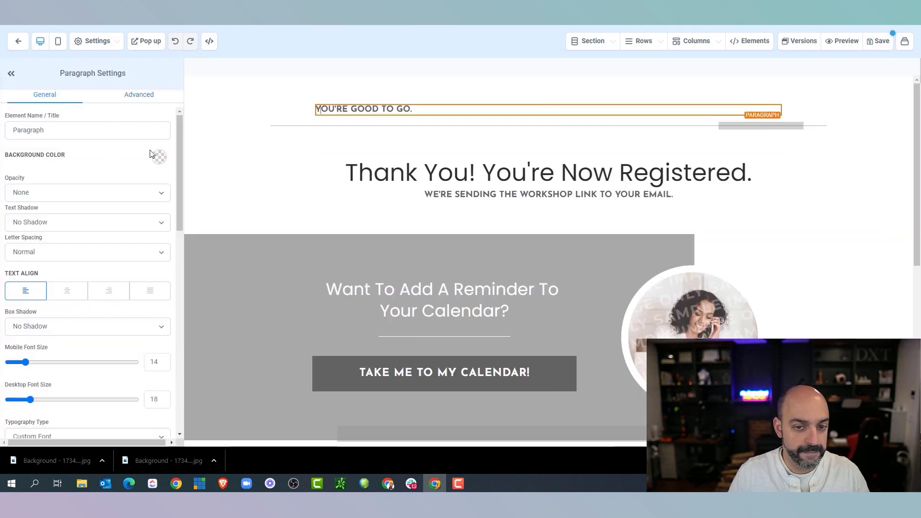
scroll(117, 232, "down", 5)
left_click(154, 141)
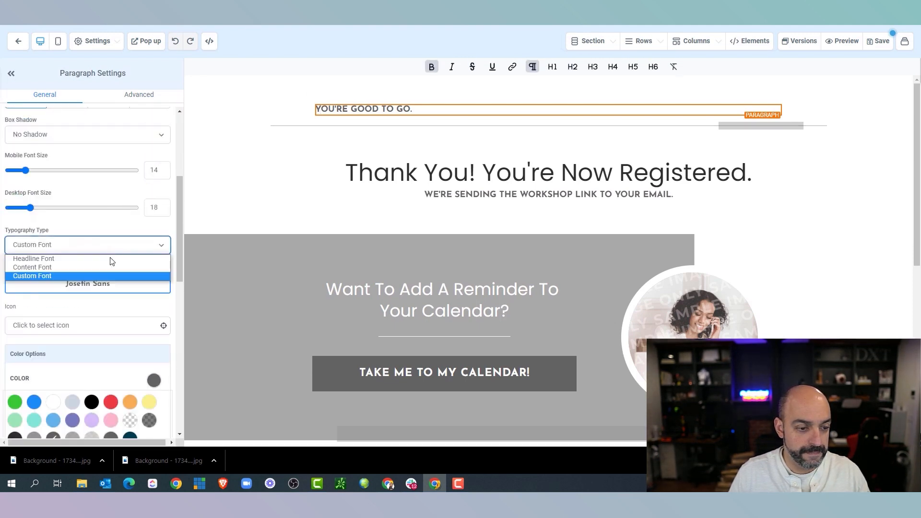
scroll(119, 255, "down", 4)
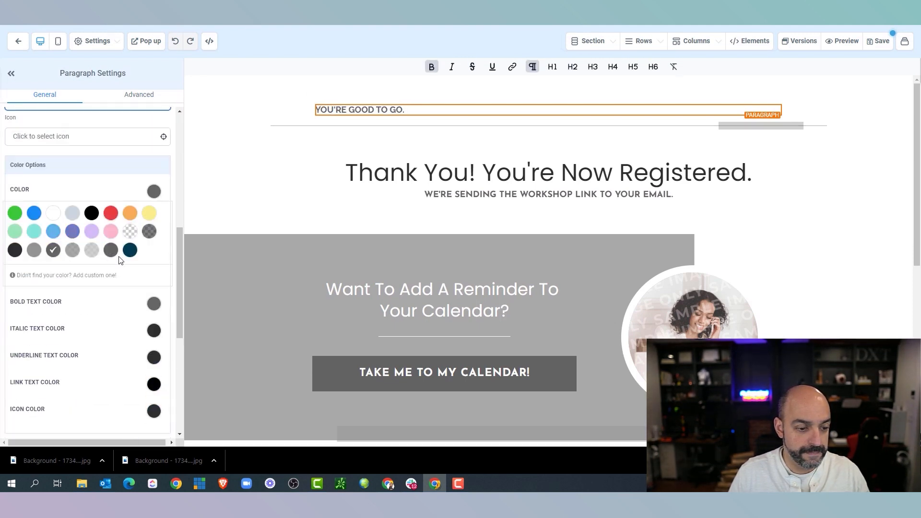
left_click(80, 277)
left_click_drag(76, 284, 10, 291)
left_click(388, 484)
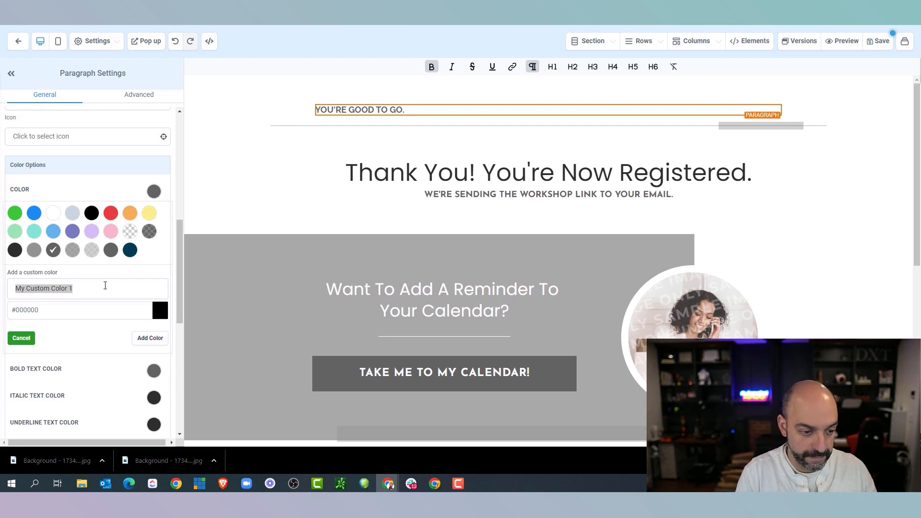
left_click(125, 285)
type("Nuno Grey")
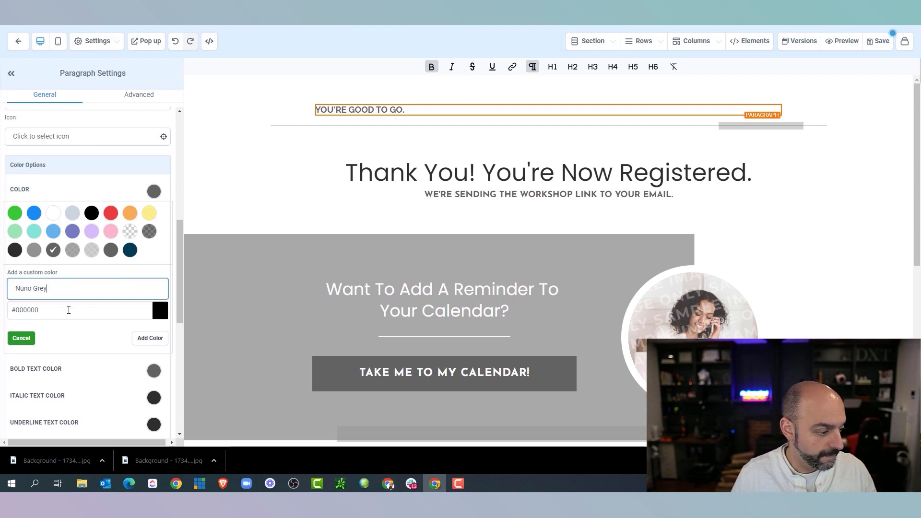
left_click_drag(68, 310, 16, 311)
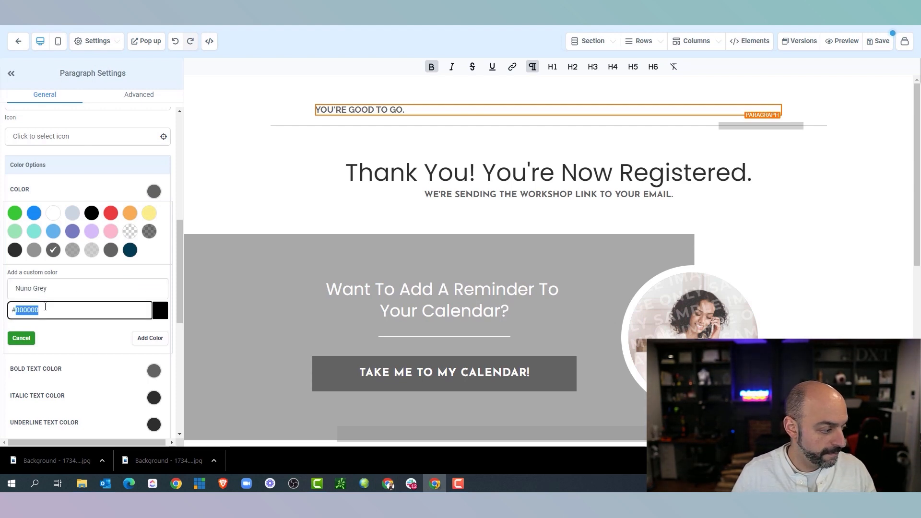
left_click(135, 334)
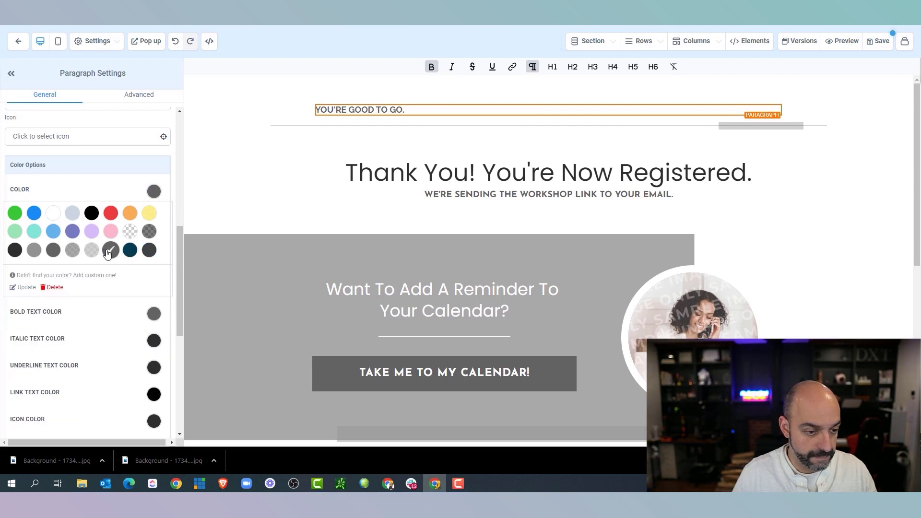
Add a custom bright red swatch and apply it to the YOU'RE GOOD TO GO. paragraph
left_click(110, 214)
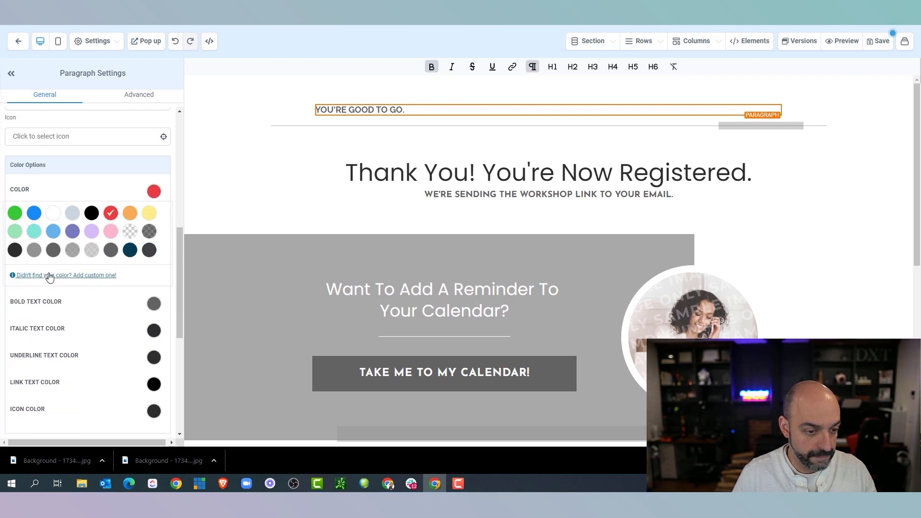
left_click(49, 276)
triple_click(25, 288)
type("Nuno red")
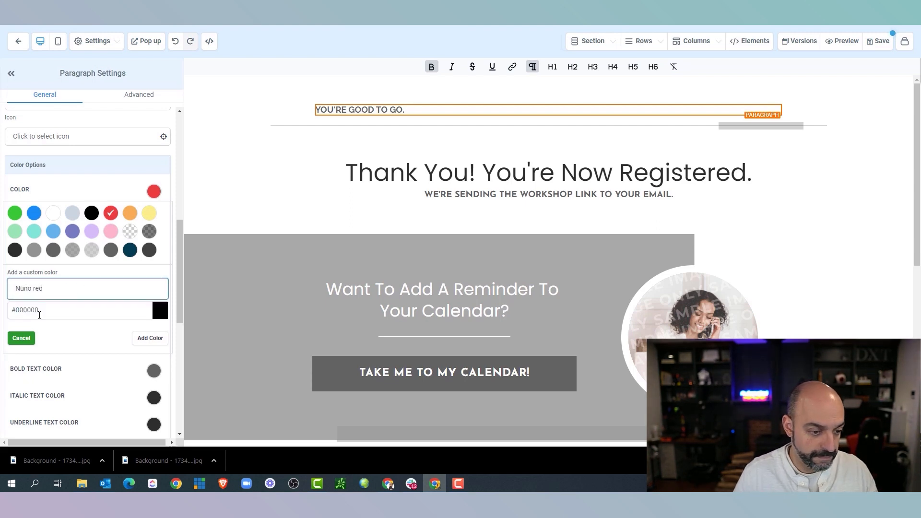
double_click(30, 308)
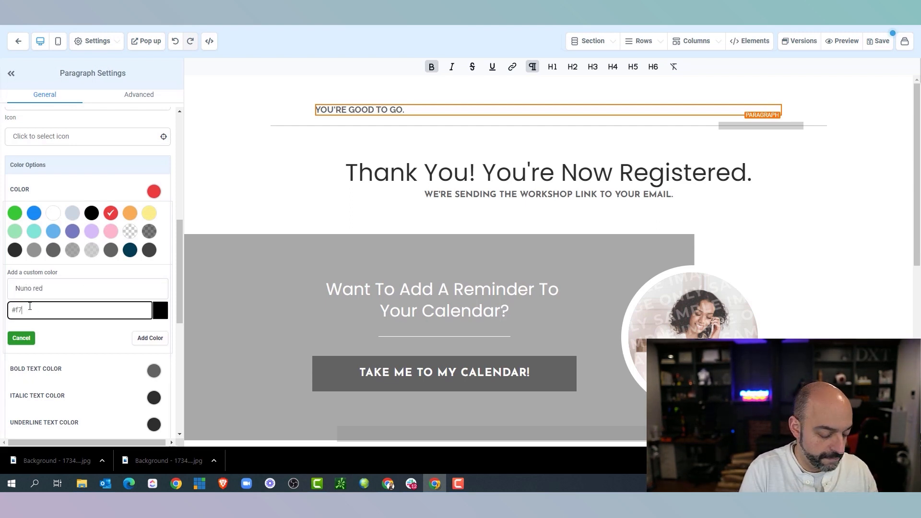
left_click(141, 339)
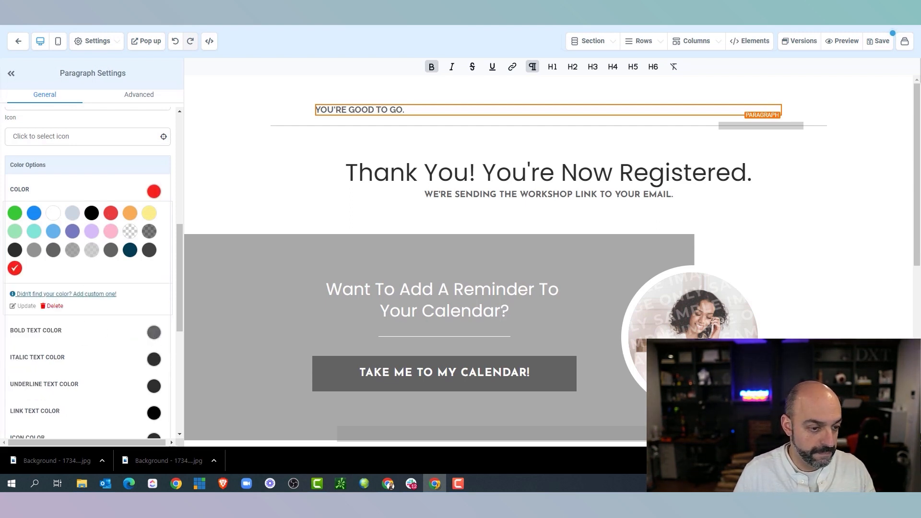
left_click(16, 268)
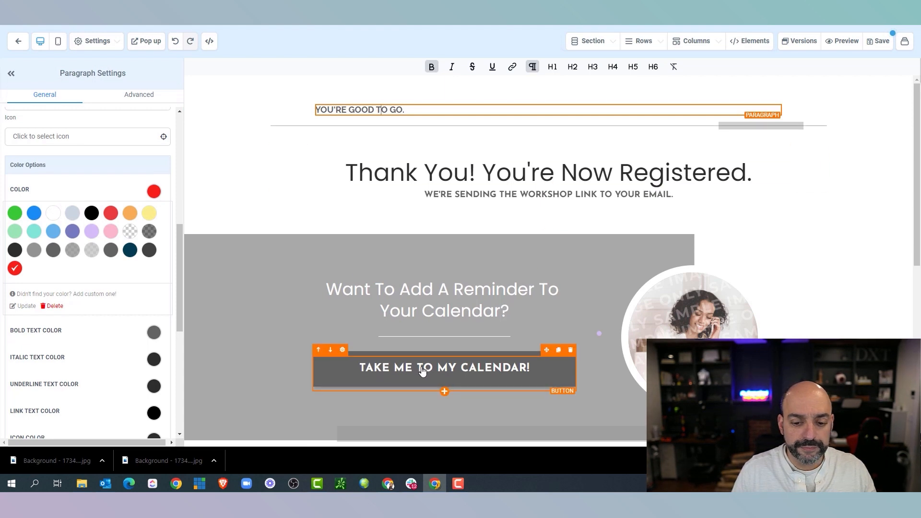
Give the grey reminder section a dark navy background colour
left_click(331, 170)
triple_click(326, 167)
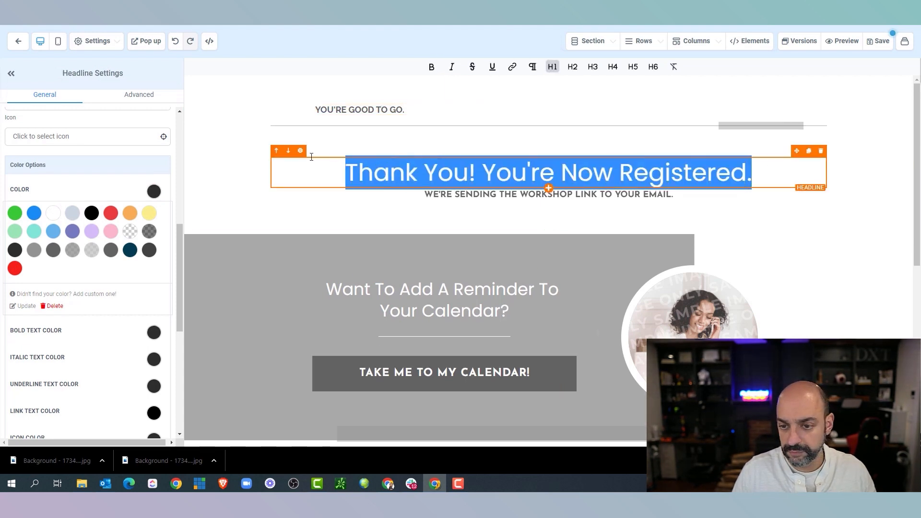
scroll(141, 251, "down", 2)
left_click(154, 236)
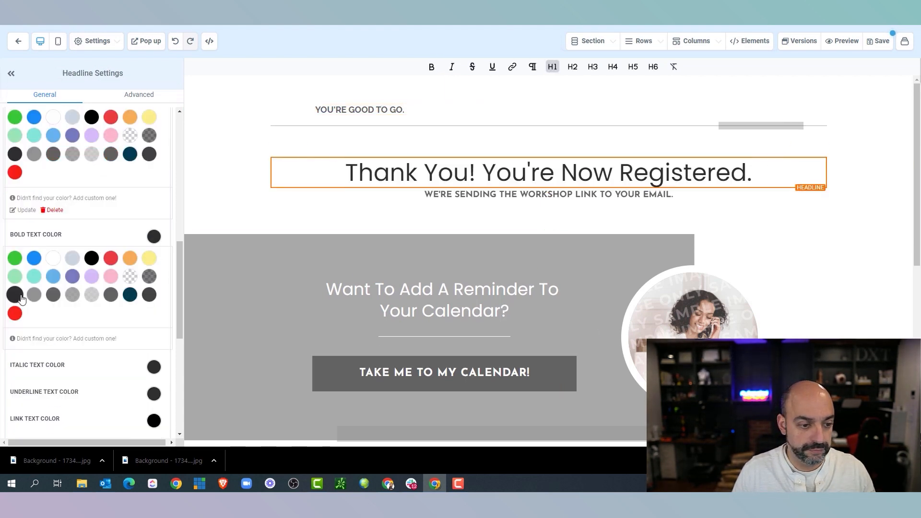
left_click(220, 279)
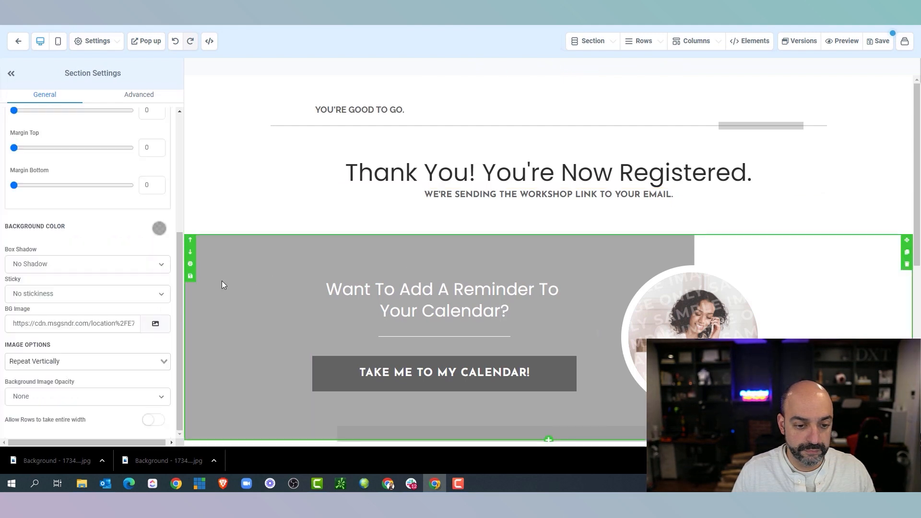
scroll(221, 279, "down", 4)
left_click(159, 230)
left_click(124, 287)
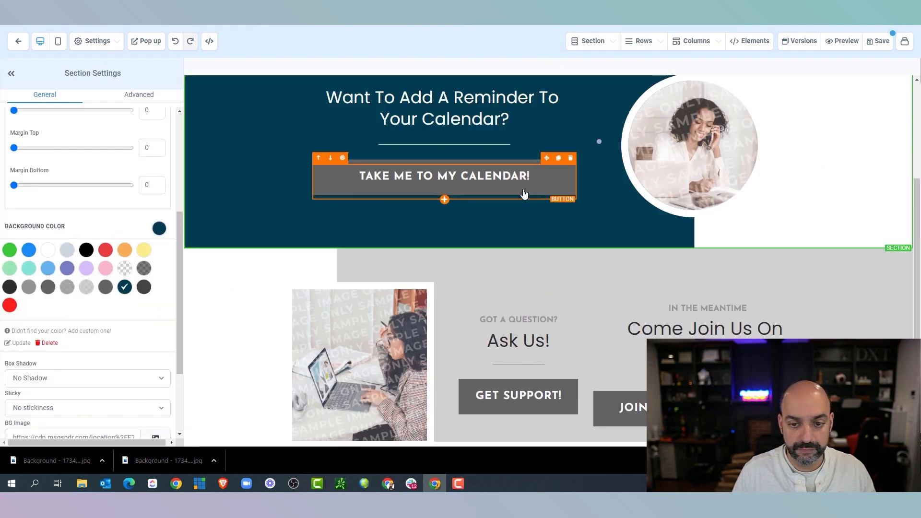
Switch the TAKE ME TO MY CALENDAR! button to Content Font and the red swatch
left_click(444, 181)
scroll(445, 181, "up", 2)
scroll(106, 268, "up", 3)
scroll(106, 267, "down", 3)
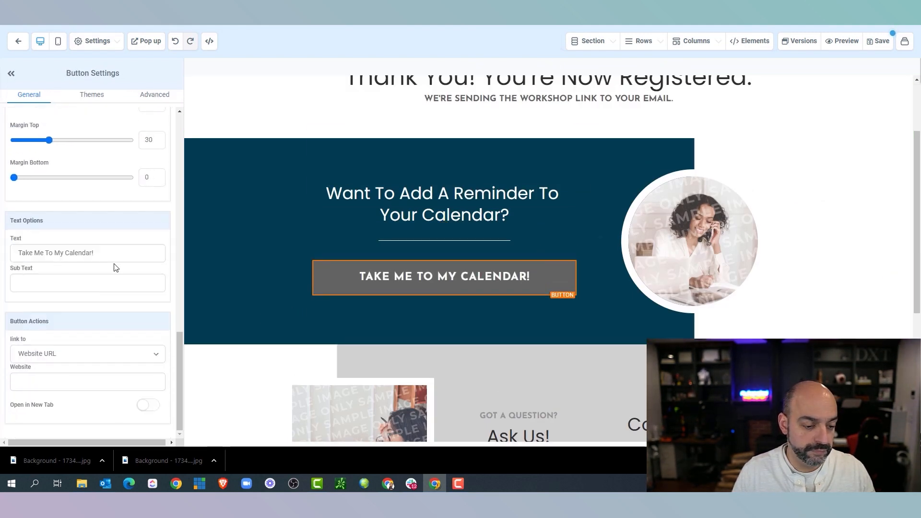
scroll(113, 265, "up", 15)
scroll(115, 235, "down", 5)
left_click(114, 212)
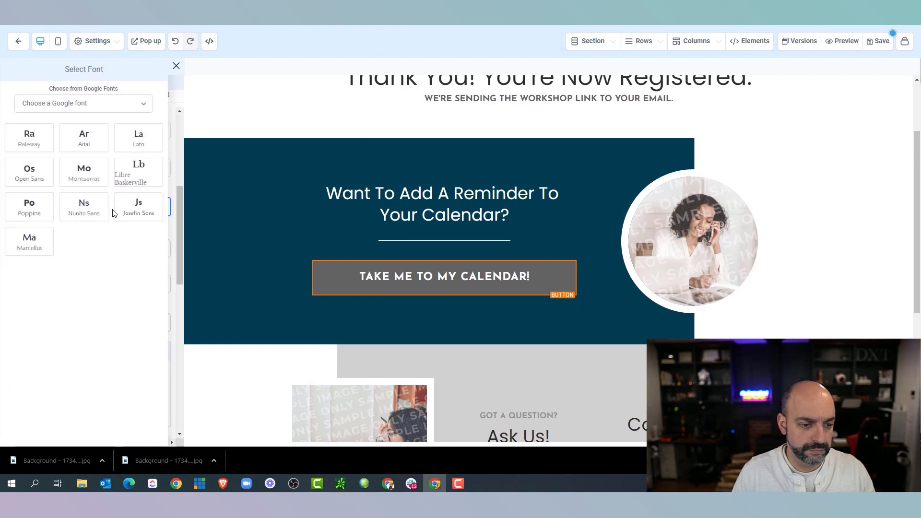
left_click(176, 66)
left_click(99, 168)
left_click(109, 192)
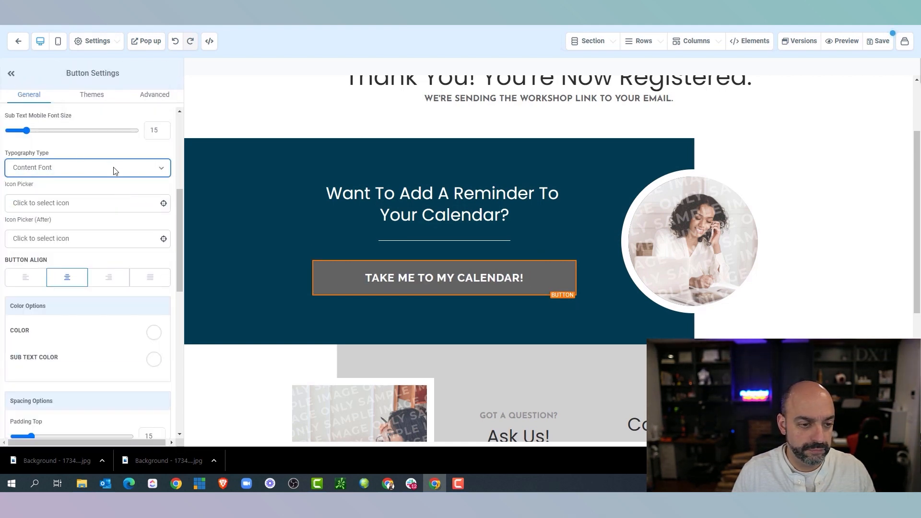
scroll(116, 172, "up", 10)
left_click(11, 233)
left_click(698, 213)
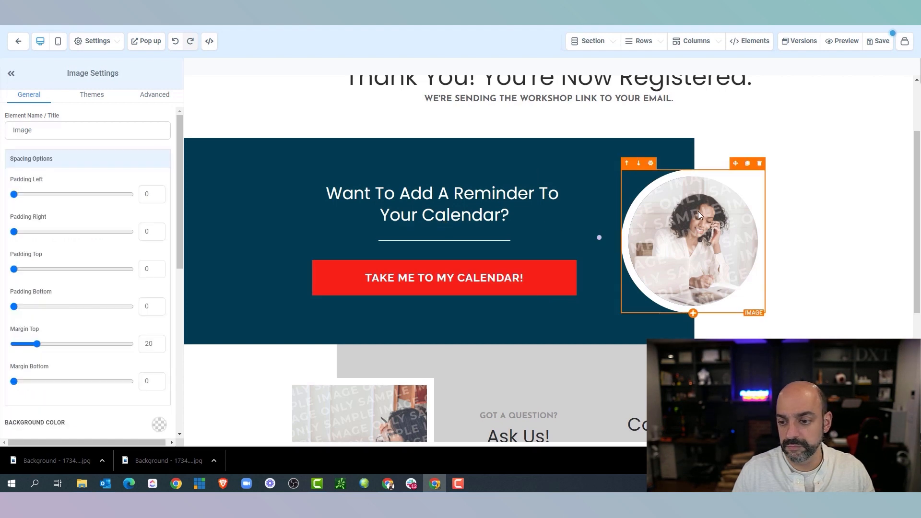
Browse the Automation Workshop media folder and Google Drive's My Drive for a replacement portrait image
scroll(87, 261, "down", 9)
scroll(19, 262, "up", 4)
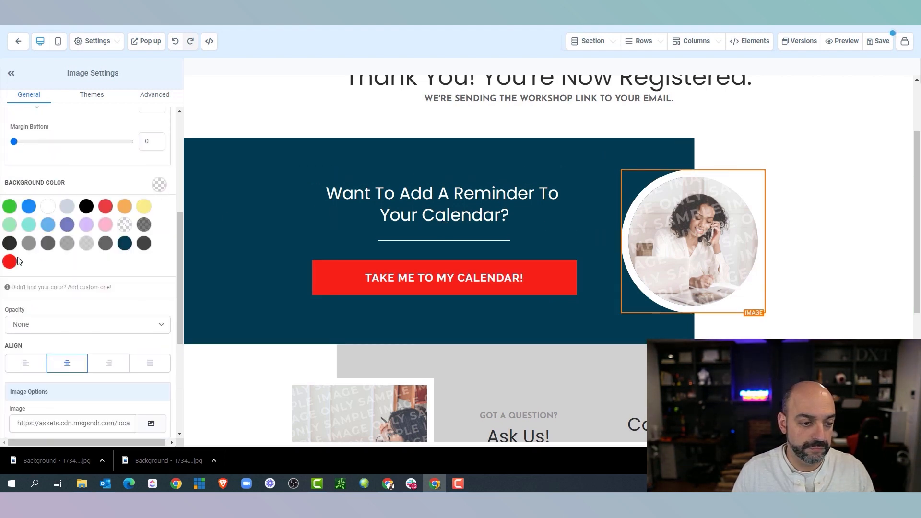
scroll(148, 268, "up", 5)
scroll(150, 259, "down", 5)
left_click(150, 209)
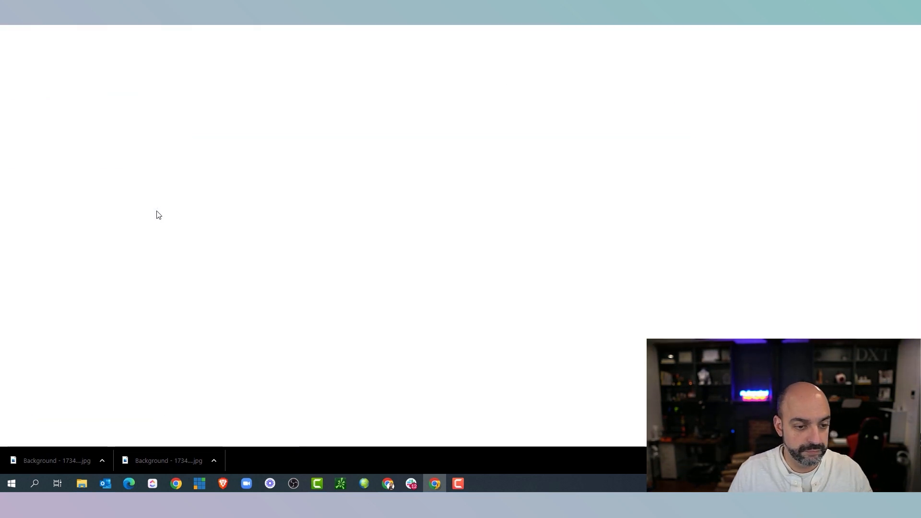
left_click(89, 130)
left_click(892, 64)
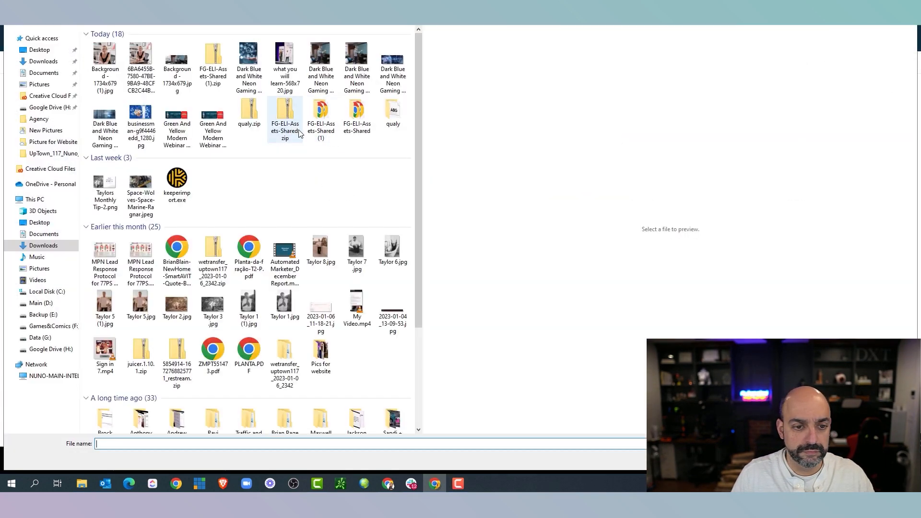
left_click(50, 110)
double_click(111, 66)
scroll(157, 232, "down", 18)
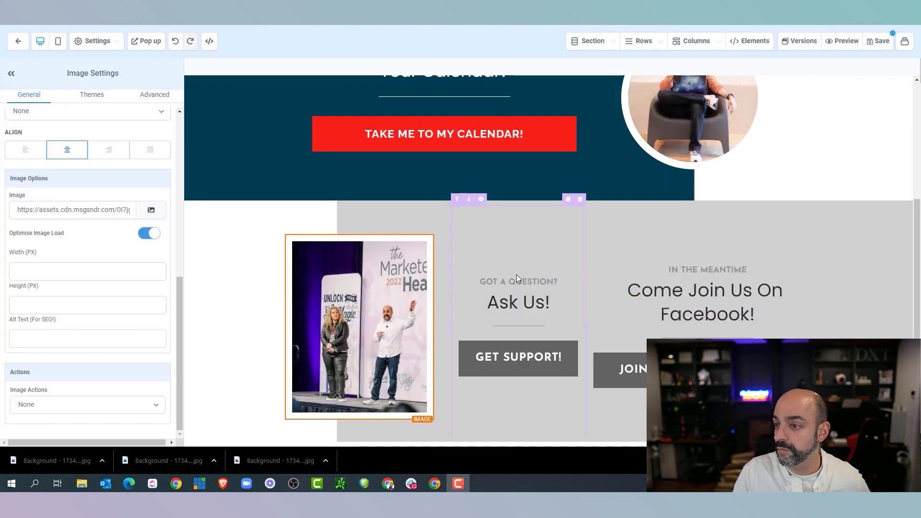
scroll(516, 273, "up", 5)
scroll(495, 270, "up", 2)
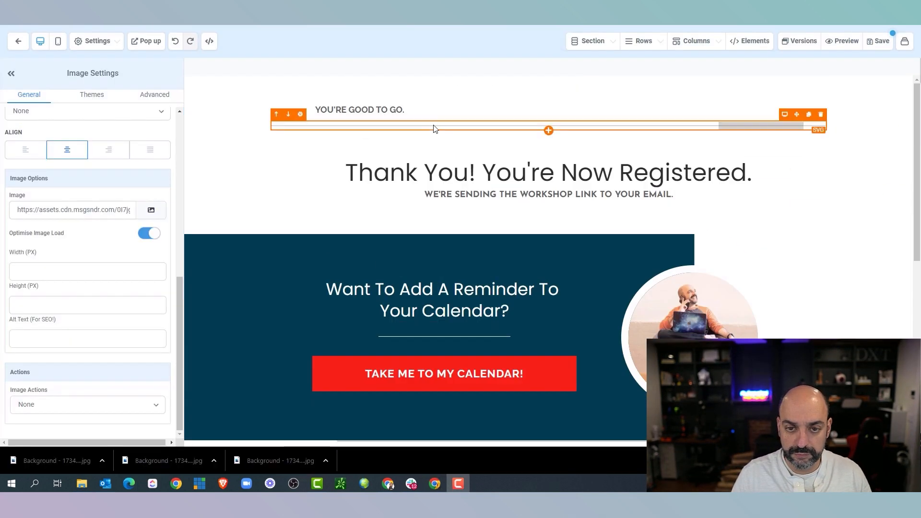
Open the divider line under the top text in the SVG editor, then close it
left_click(434, 126)
scroll(124, 278, "up", 3)
scroll(128, 261, "down", 3)
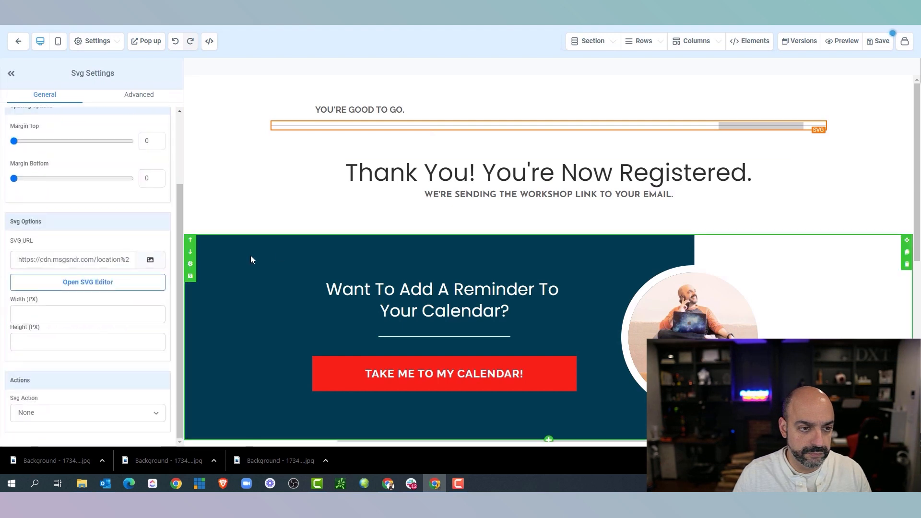
left_click(125, 286)
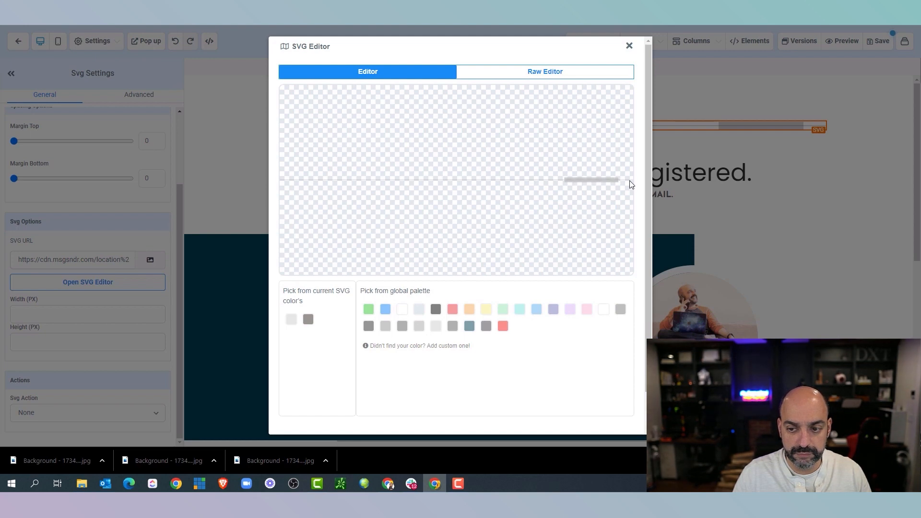
left_click(629, 45)
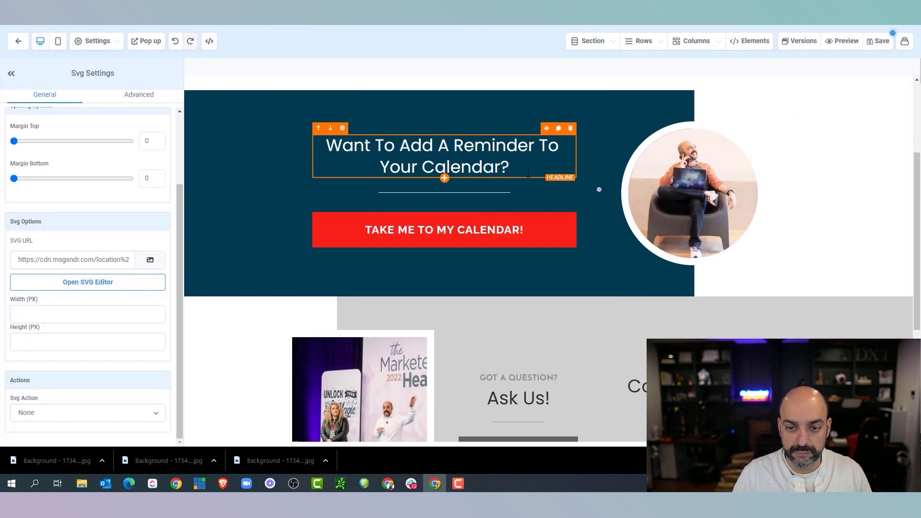
Bring up the Section Settings for the lower support and Facebook section
scroll(535, 362, "down", 2)
left_click(690, 232)
left_click(866, 223)
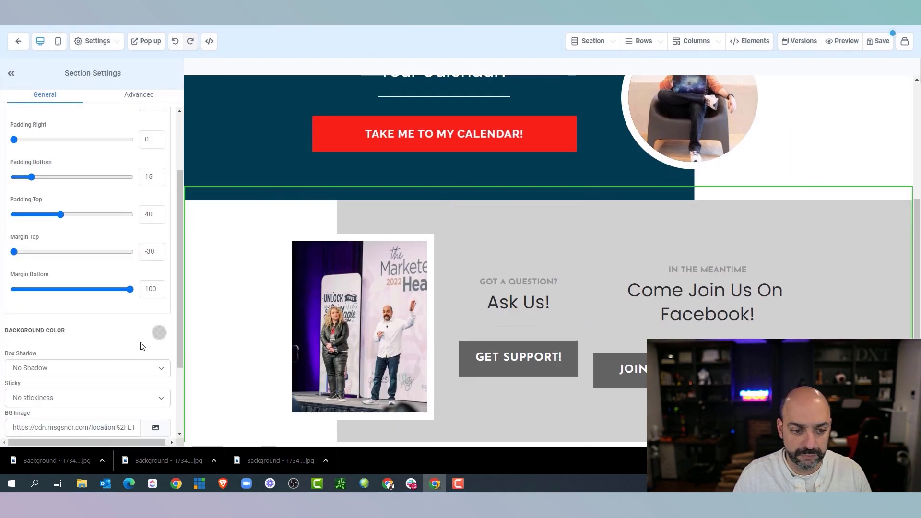
Set the support section's background colour to dark navy
left_click(158, 332)
left_click(126, 392)
scroll(497, 243, "down", 2)
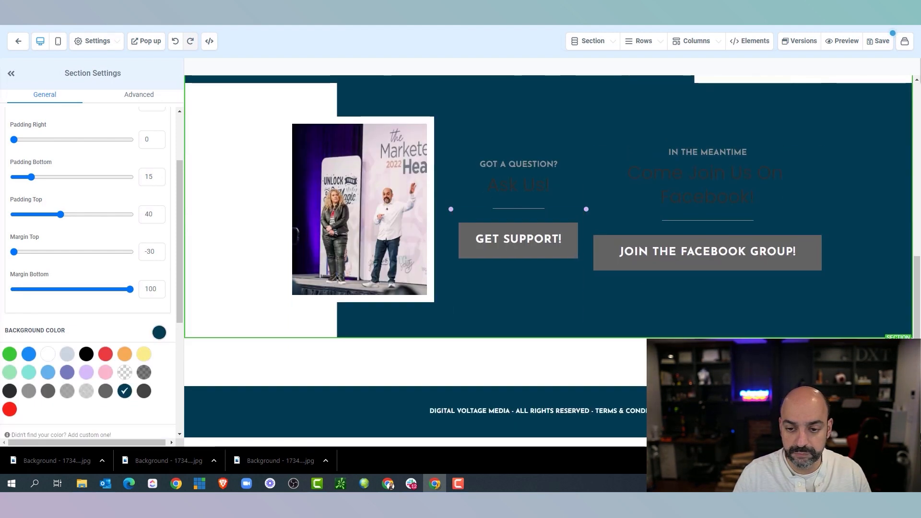
Give the GET SUPPORT! button the Poppins Content Font and a red background
left_click(528, 240)
scroll(125, 269, "down", 5)
left_click(137, 238)
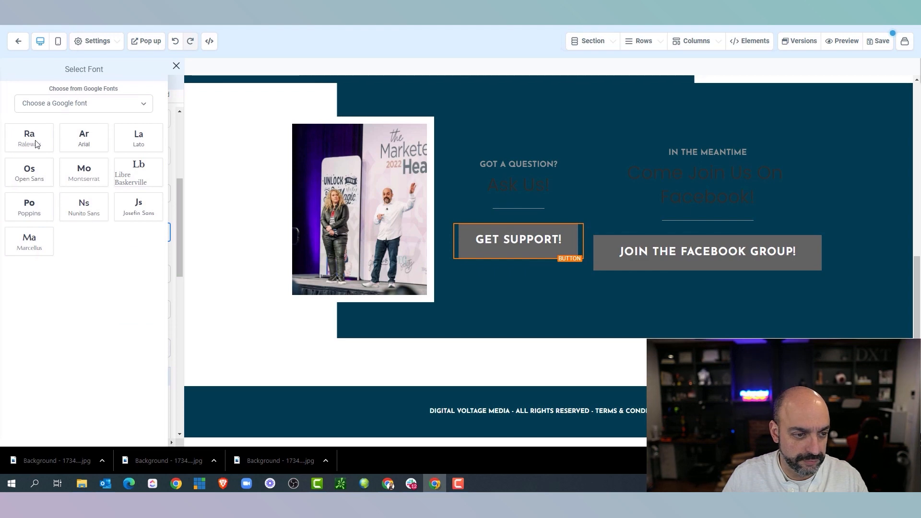
left_click(29, 206)
left_click(96, 191)
left_click(84, 214)
scroll(123, 257, "down", 6)
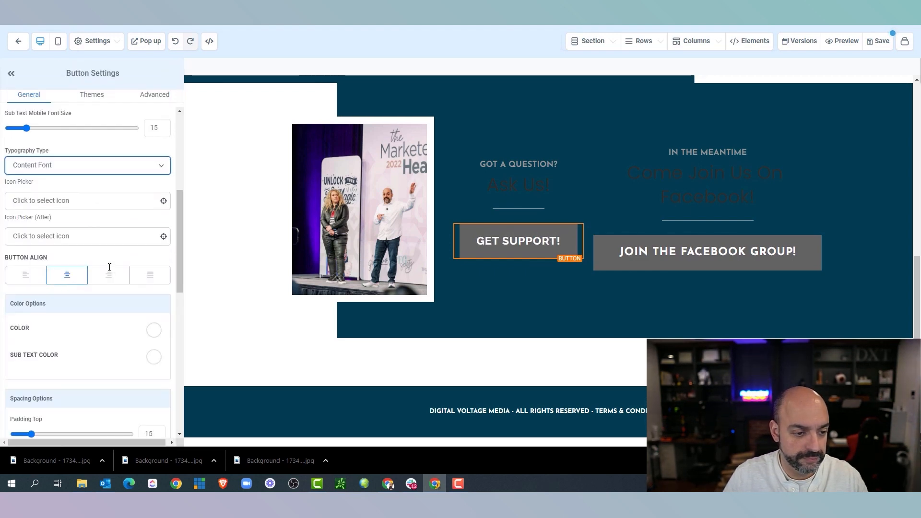
scroll(125, 252, "up", 10)
left_click(159, 156)
left_click(9, 233)
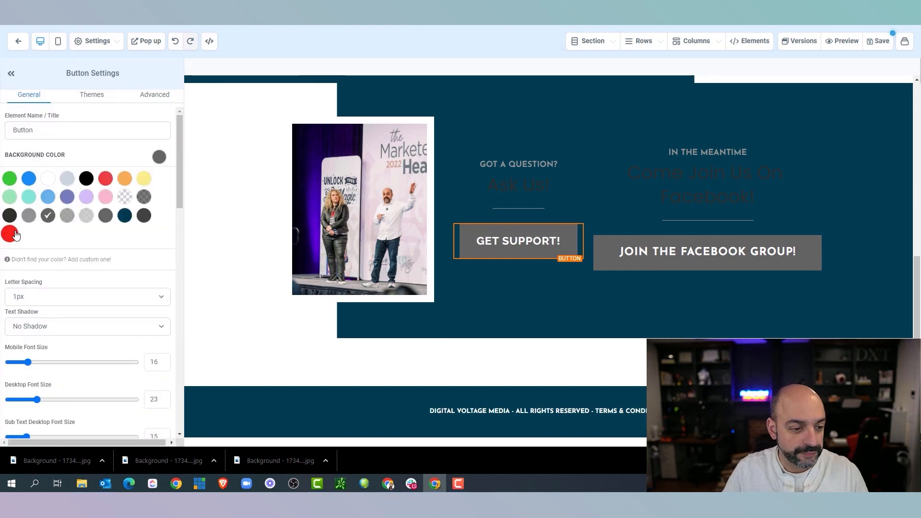
Make the Facebook button red and switch it to the Content Font
left_click(630, 254)
left_click(159, 156)
left_click(10, 234)
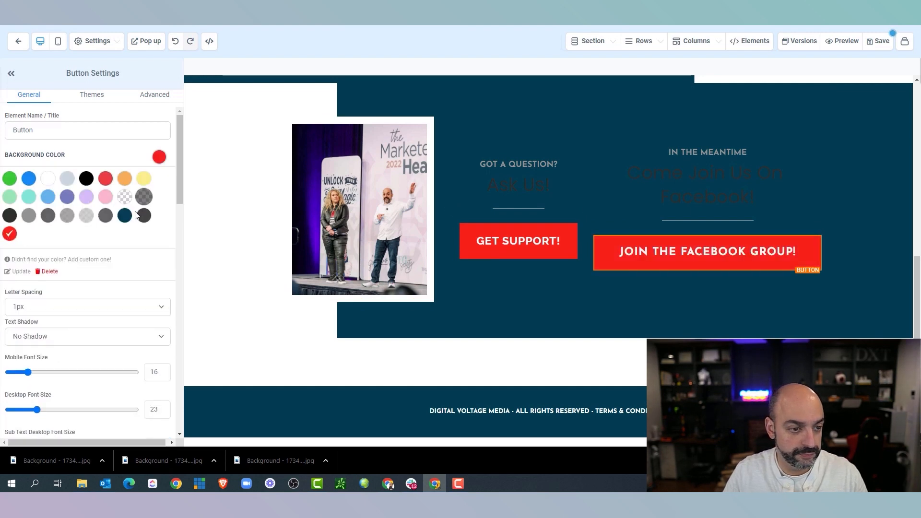
left_click(19, 42)
left_click(543, 55)
scroll(127, 217, "down", 5)
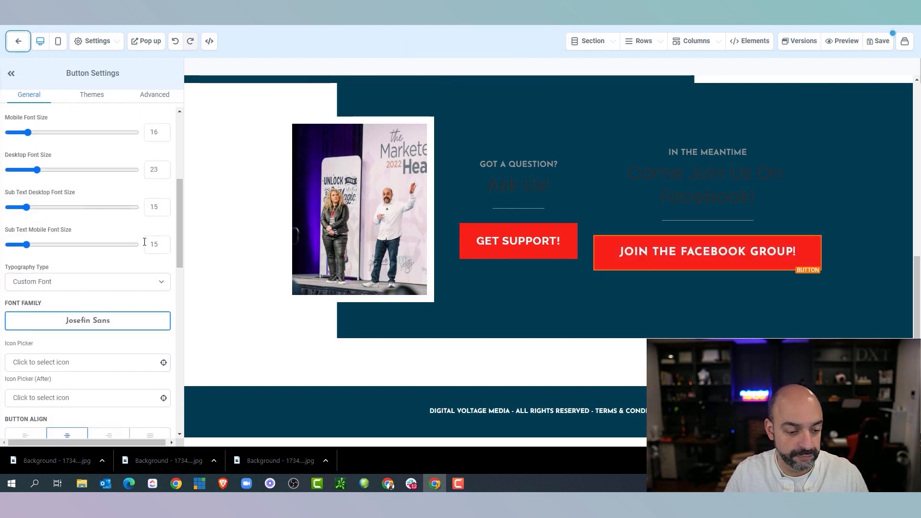
scroll(145, 242, "up", 5)
scroll(148, 226, "down", 6)
left_click(144, 234)
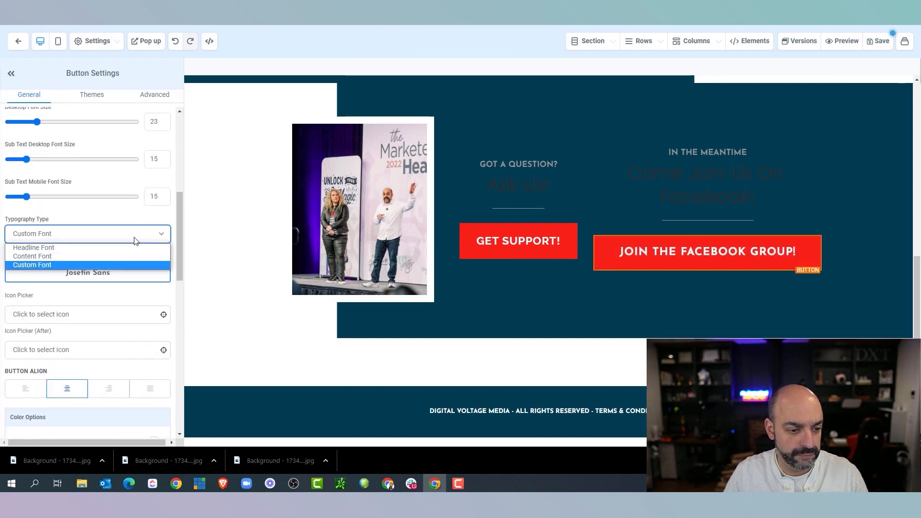
left_click(102, 251)
Turn the IN THE MEANTIME label, Ask Us! and Facebook headlines white
left_click(528, 181)
left_click(523, 165)
left_click(153, 285)
scroll(55, 311, "down", 2)
left_click(154, 319)
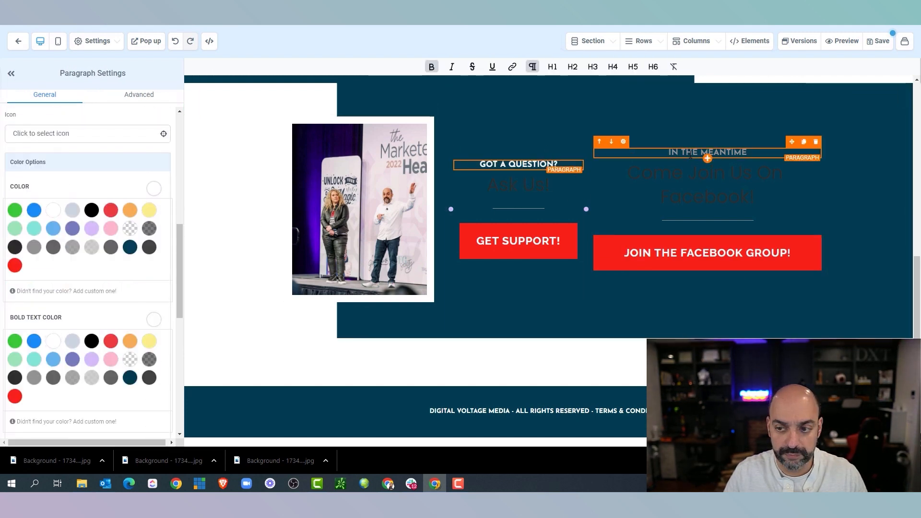
left_click(53, 340)
left_click(499, 195)
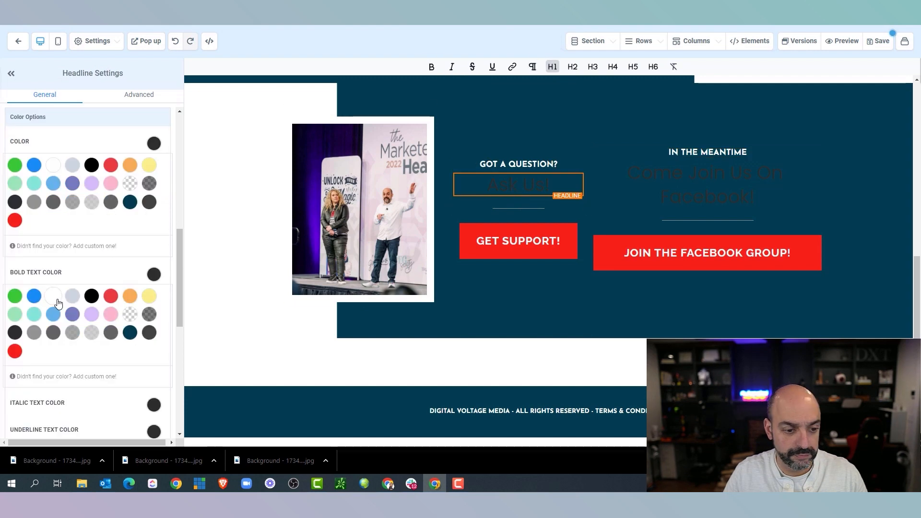
left_click(53, 164)
left_click(706, 184)
left_click(54, 165)
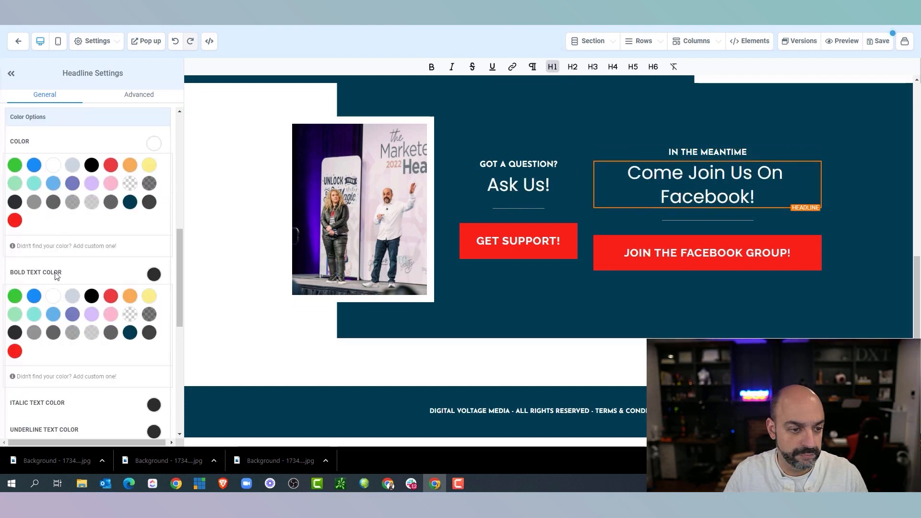
Make the dividers under Ask Us! and the Facebook headline white
left_click(518, 210)
left_click(158, 304)
left_click(48, 222)
left_click(740, 220)
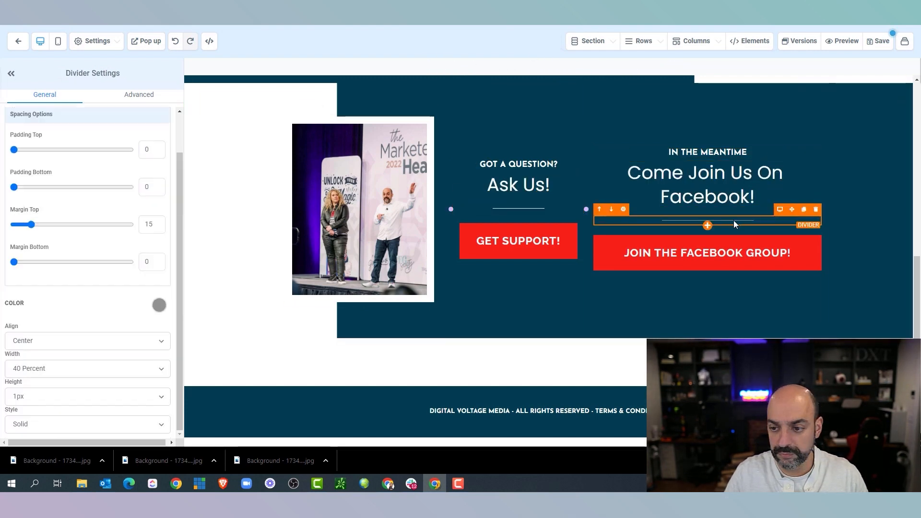
left_click(48, 222)
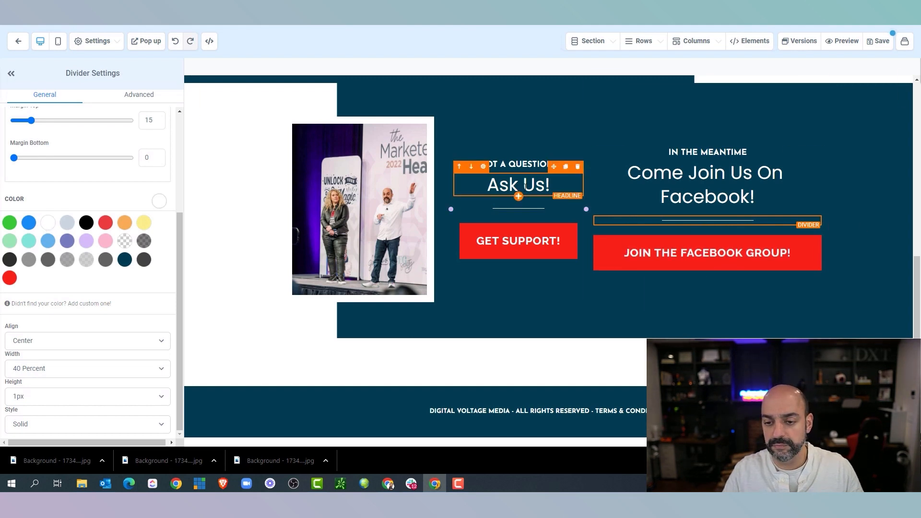
scroll(611, 243, "up", 7)
scroll(609, 240, "down", 7)
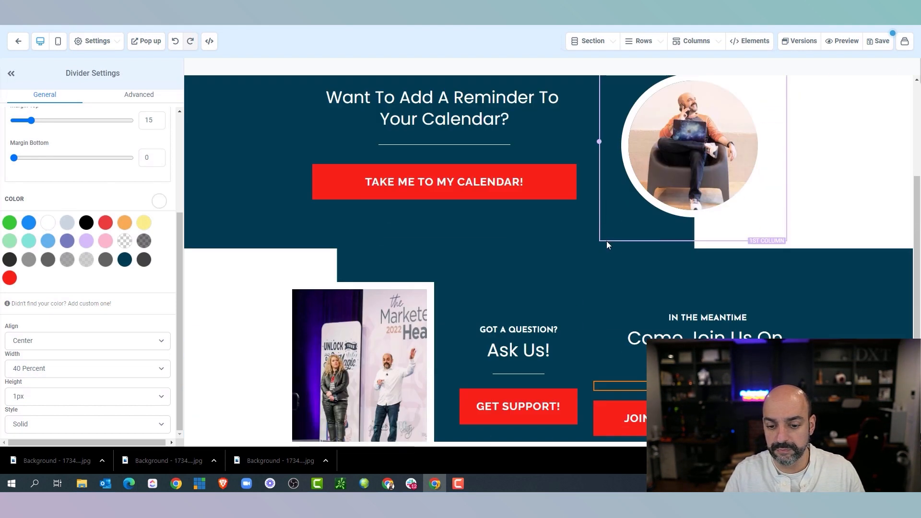
Link the GET SUPPORT! button to an email address and enter the support contact's e-mail
left_click(532, 241)
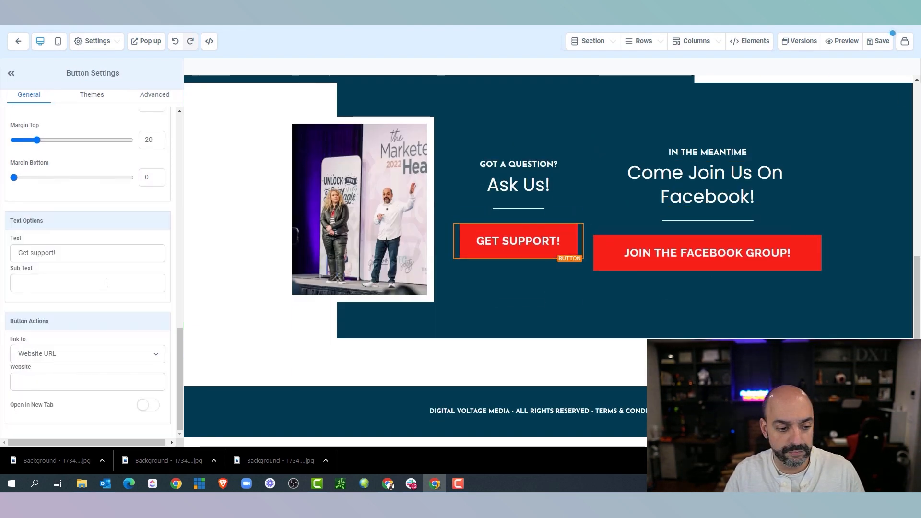
left_click(156, 353)
left_click(43, 445)
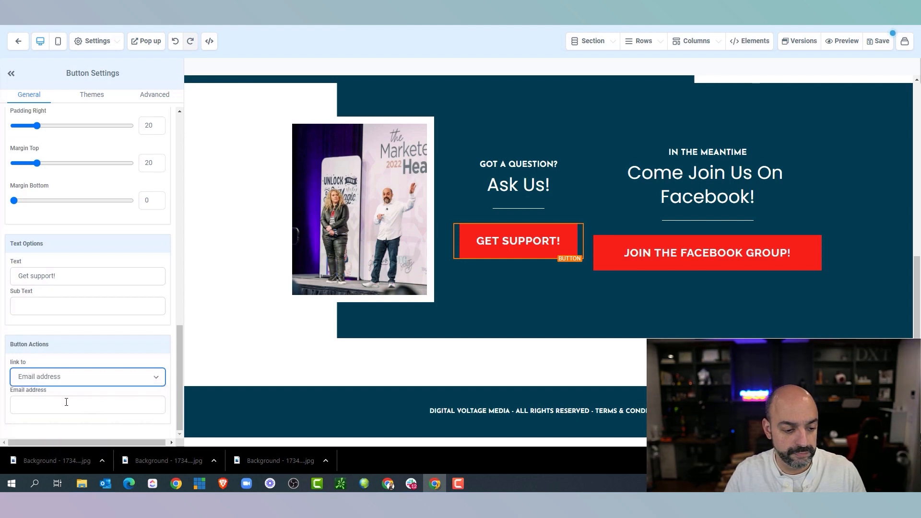
left_click(74, 403)
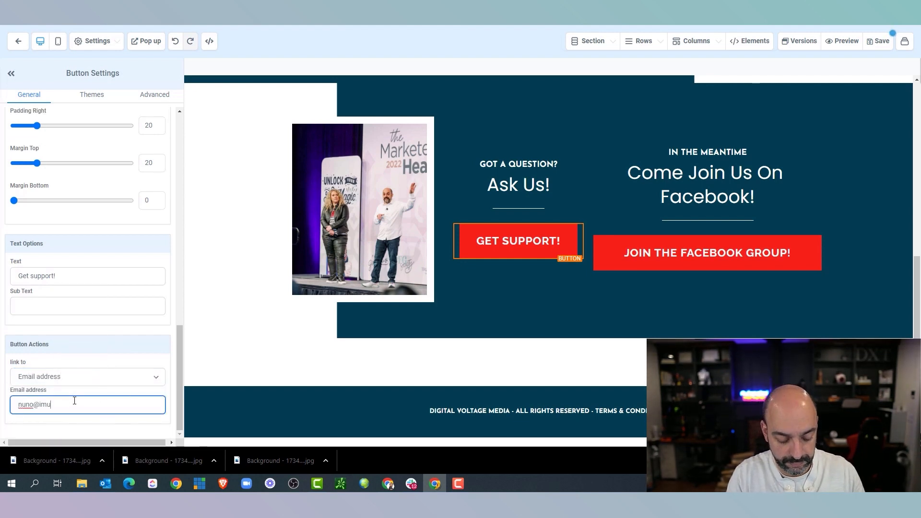
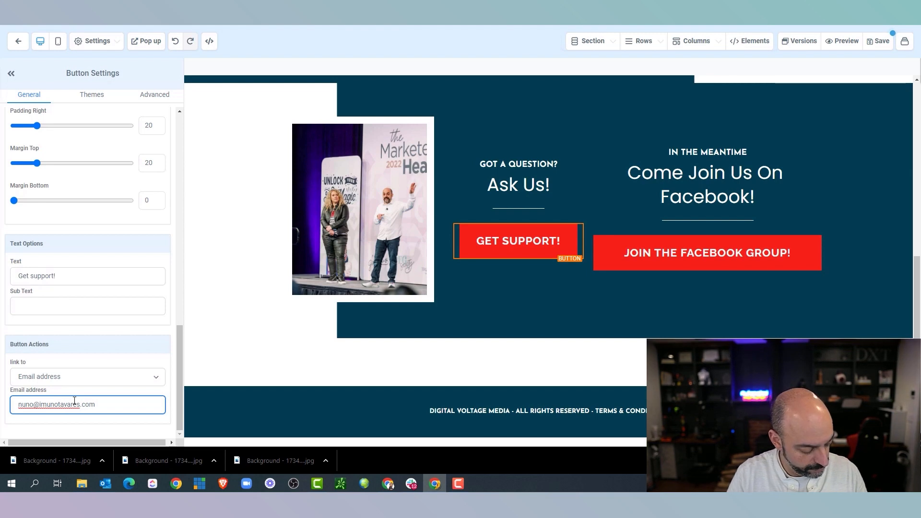
Open the Facebook button's link options and place the cursor in its Website field
left_click(649, 263)
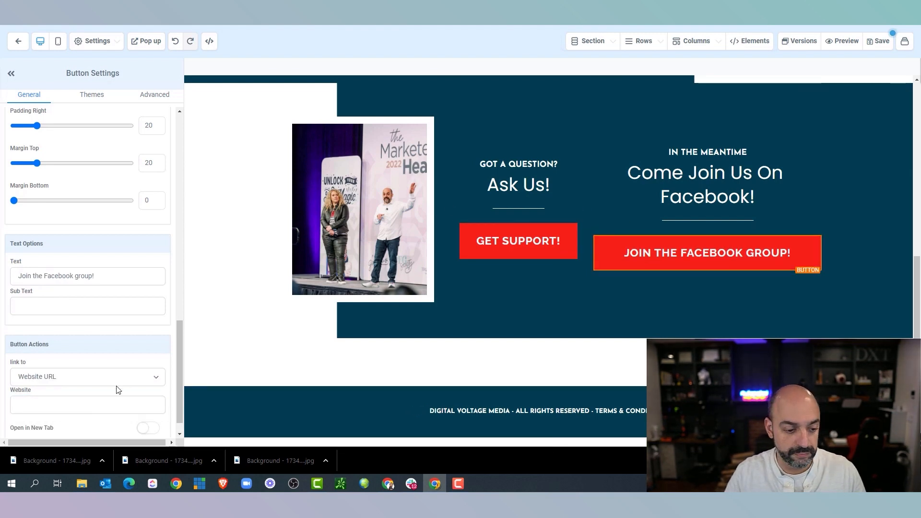
left_click(117, 379)
left_click(106, 408)
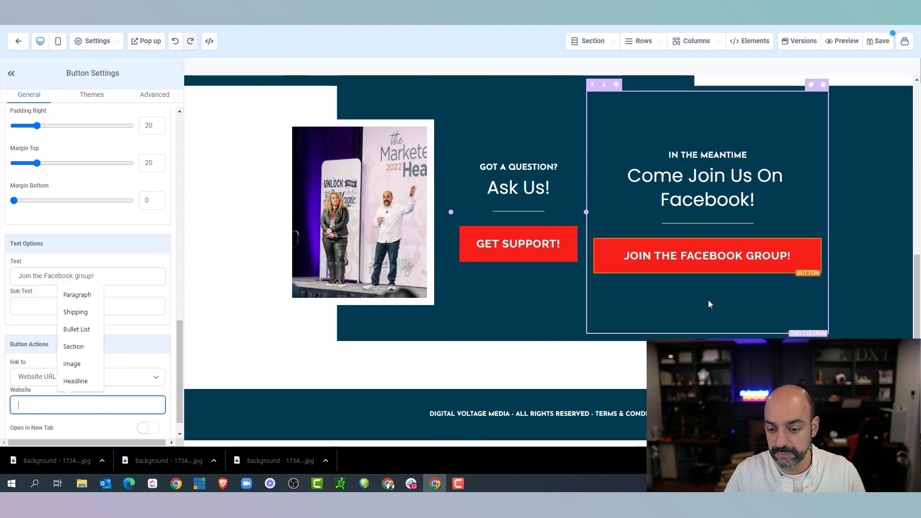
scroll(624, 293, "up", 5)
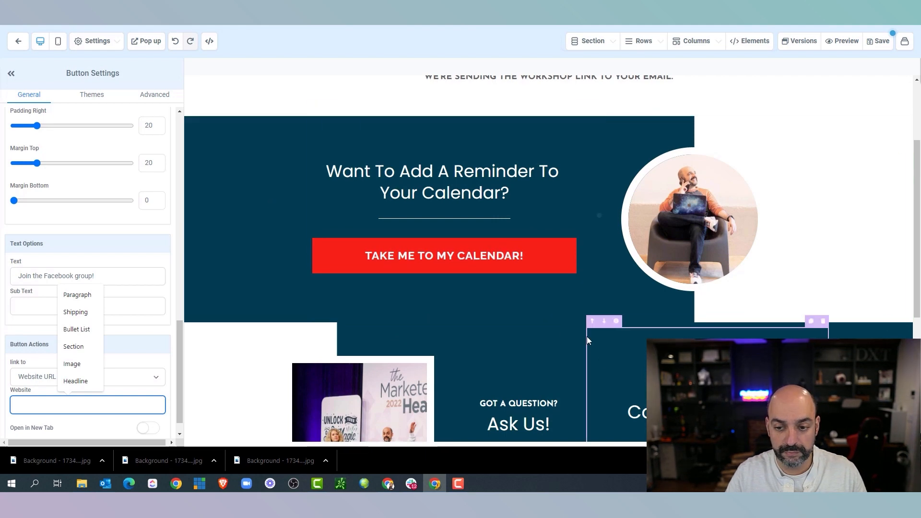
scroll(586, 336, "down", 3)
Add top margin to the support section and change its background to dark grey
left_click(842, 184)
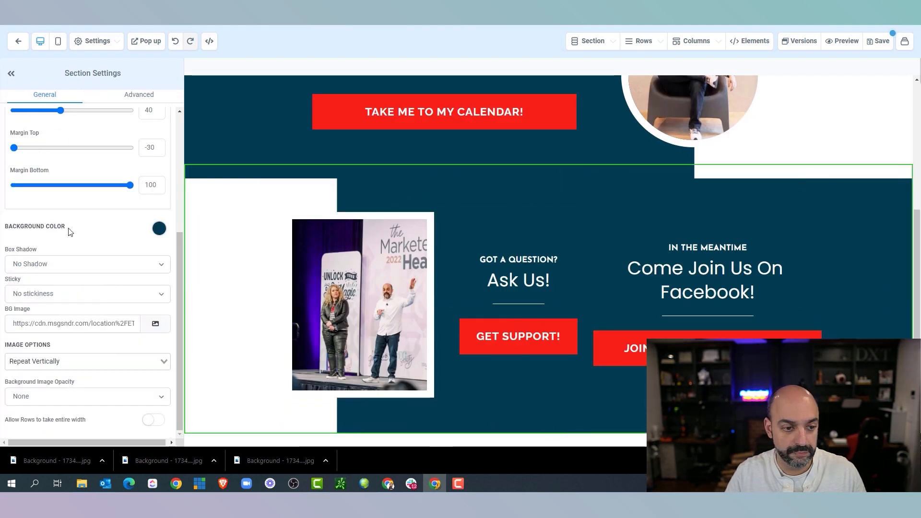
left_click_drag(13, 148, 38, 149)
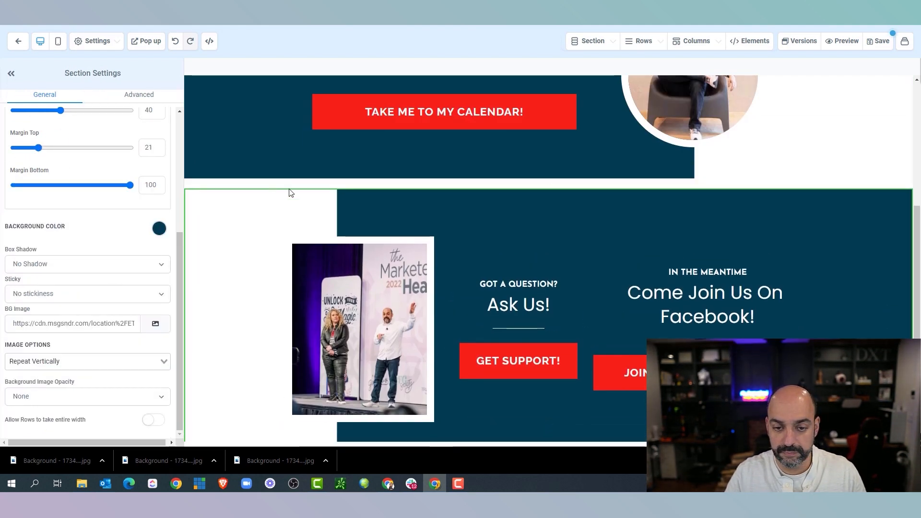
left_click(159, 228)
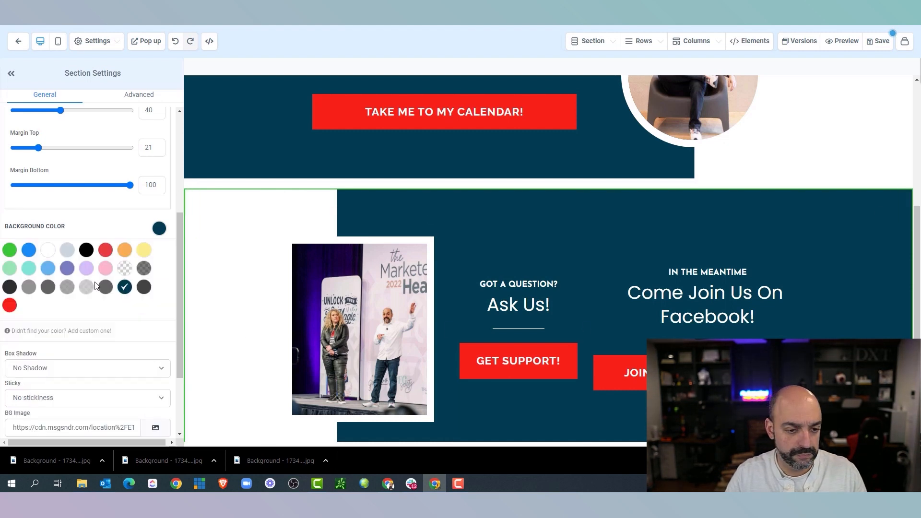
left_click(144, 287)
scroll(862, 249, "down", 2)
scroll(854, 252, "up", 7)
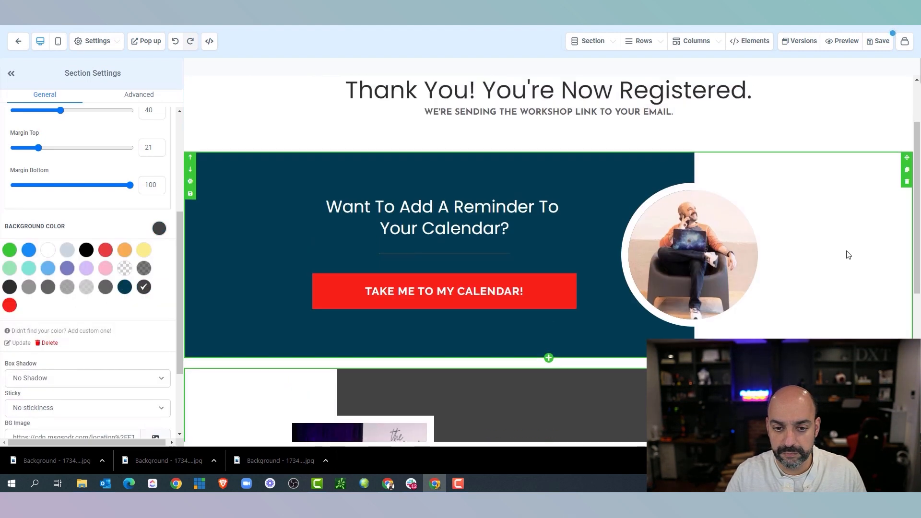
Replace the grey bar under You're Good To Go. with a Divider element
left_click(758, 125)
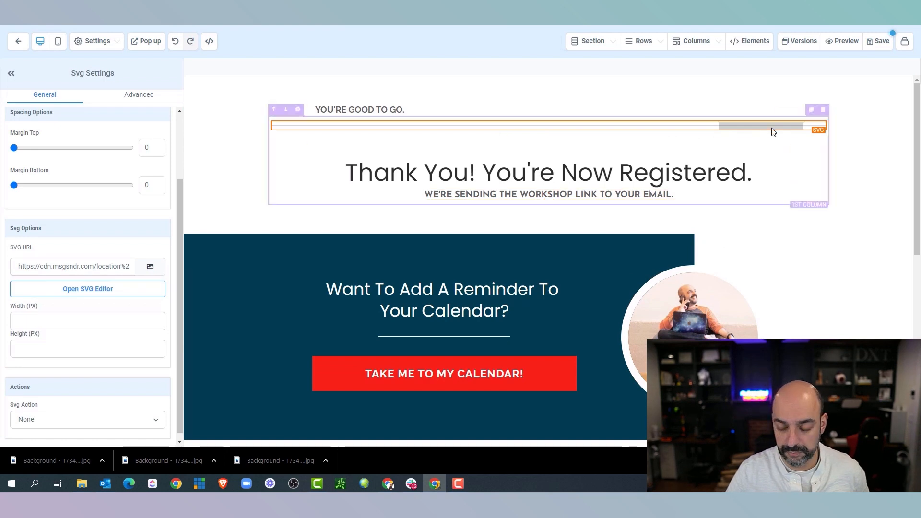
key("Delete")
left_click(548, 115)
scroll(784, 211, "down", 5)
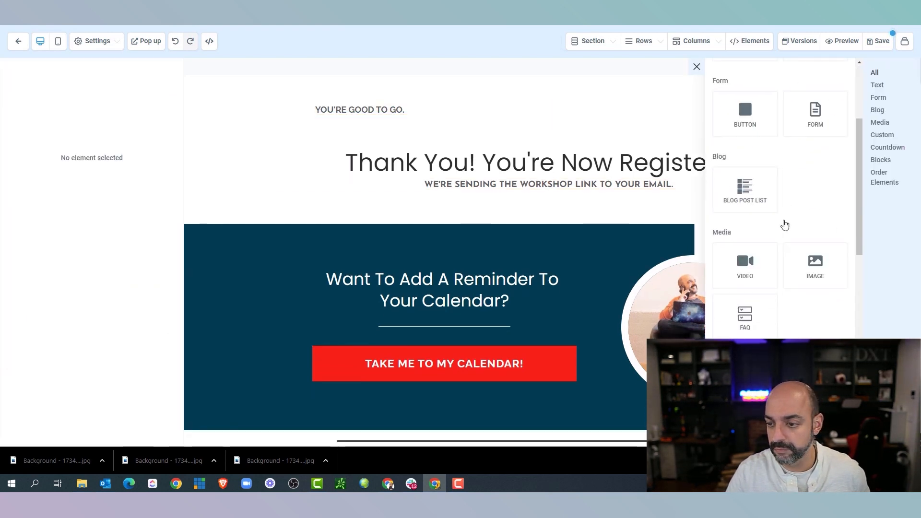
scroll(751, 221, "down", 5)
left_click(803, 261)
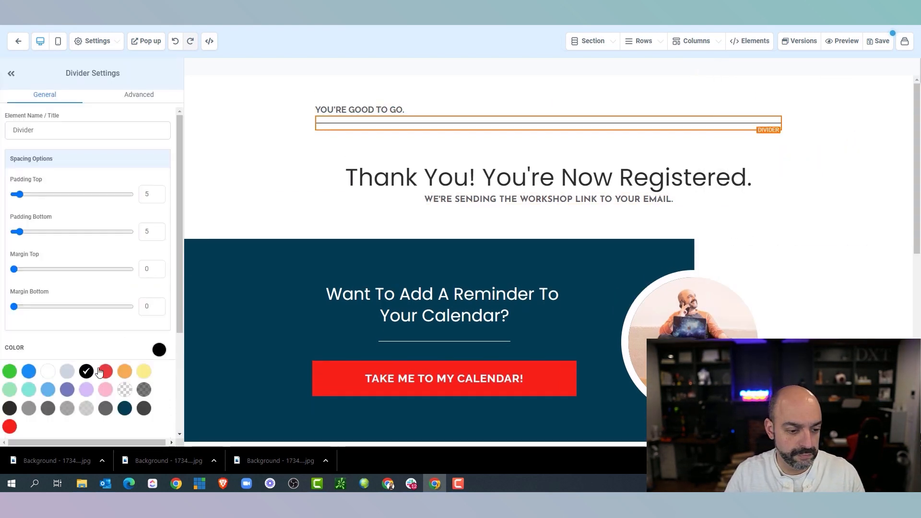
left_click(547, 180)
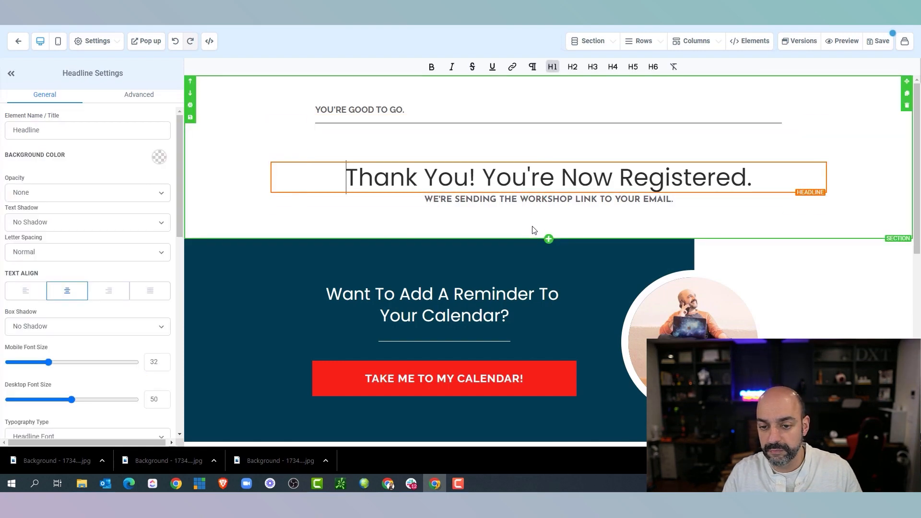
scroll(531, 237, "down", 7)
scroll(528, 240, "up", 5)
scroll(359, 358, "down", 6)
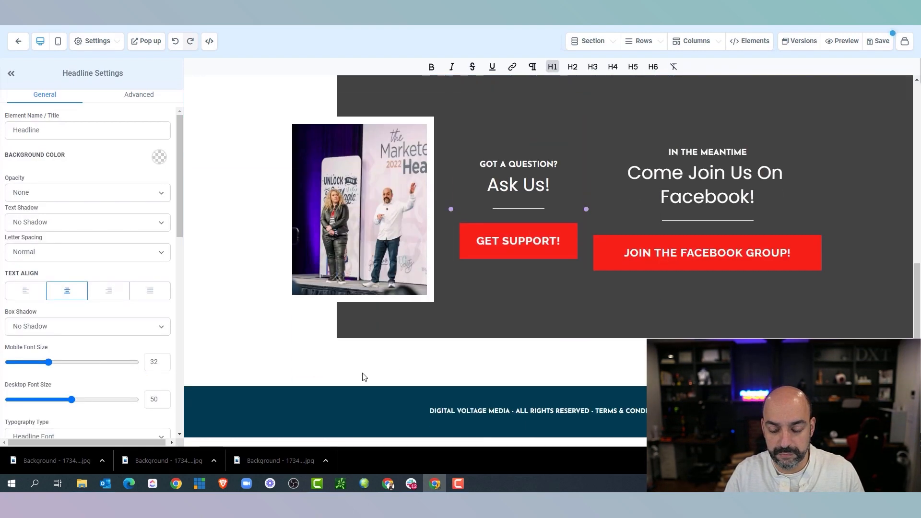
scroll(537, 219, "up", 7)
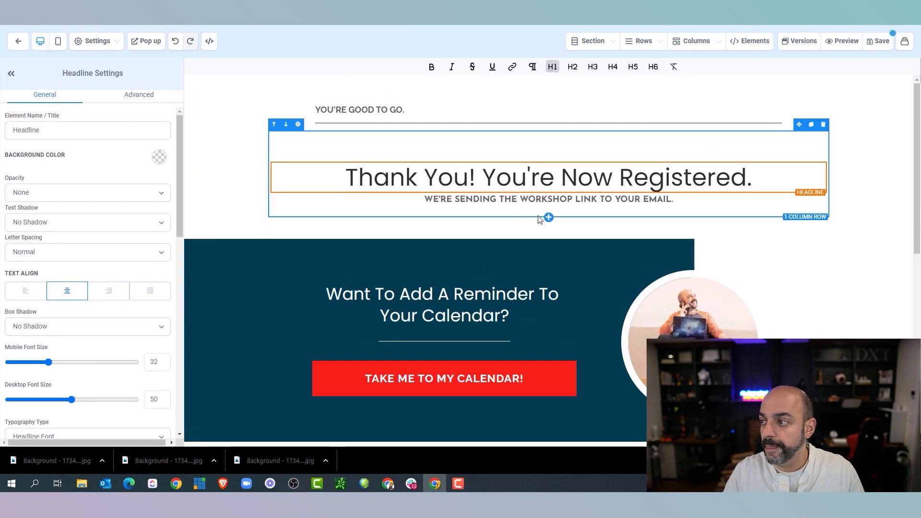
Switch the canvas to the mobile layout preview and scroll through the page
left_click(58, 41)
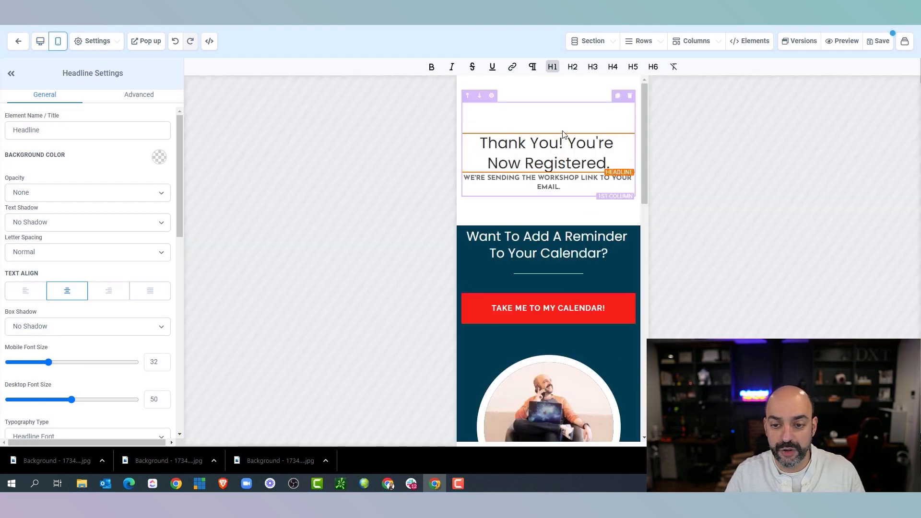
scroll(563, 115, "down", 7)
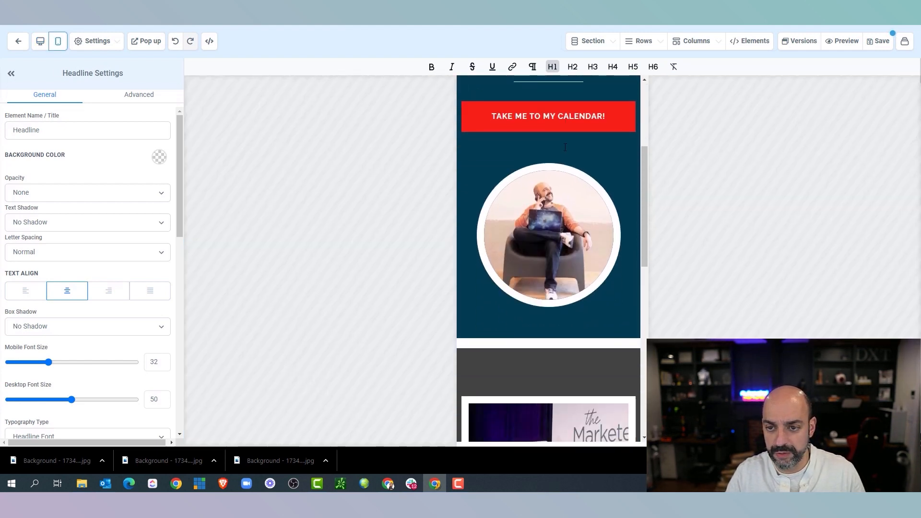
scroll(563, 155, "down", 4)
scroll(562, 151, "down", 3)
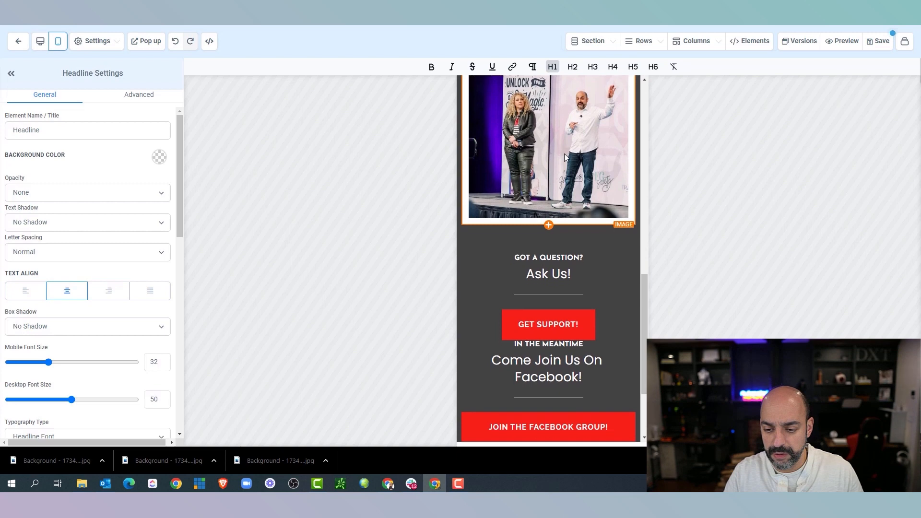
Give the IN THE MEANTIME paragraph a top margin of 21 and save the page
left_click(567, 227)
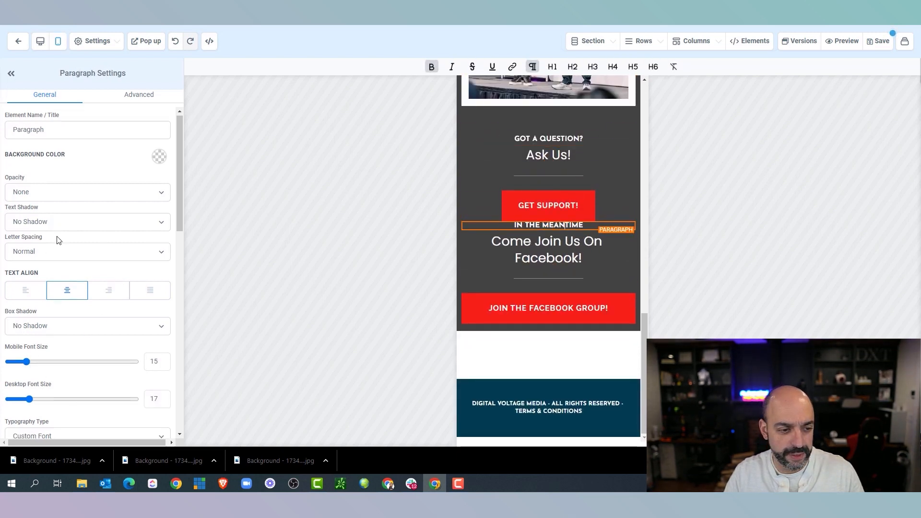
scroll(67, 264, "down", 4)
scroll(67, 271, "down", 3)
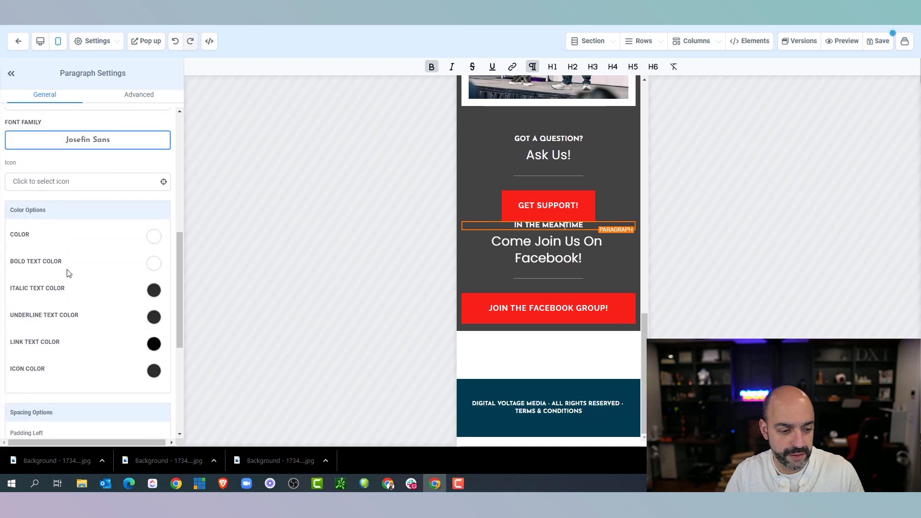
scroll(67, 273, "down", 3)
scroll(31, 346, "down", 2)
left_click_drag(14, 363, 41, 365)
scroll(552, 201, "up", 15)
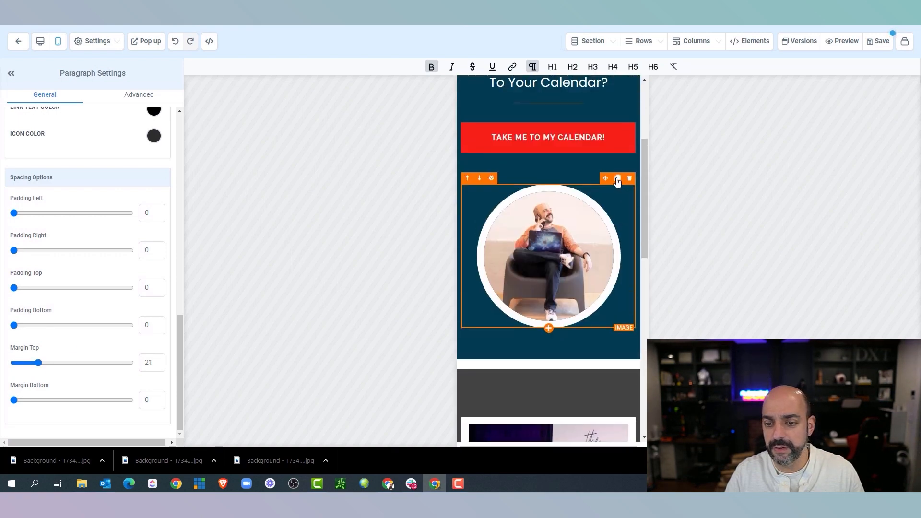
left_click(879, 41)
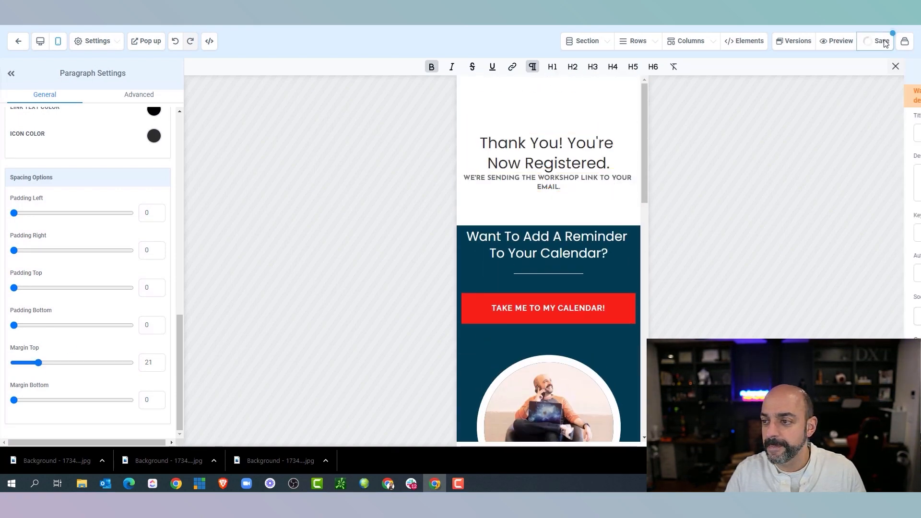
Paste 'Automate Your Way To Success Zapier Workshop' as the SEO page title
left_click(777, 131)
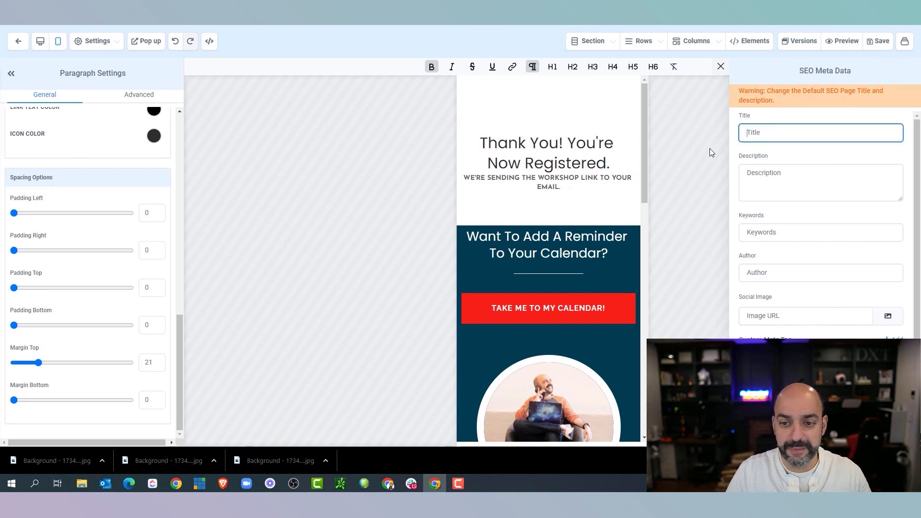
key("alt+Tab")
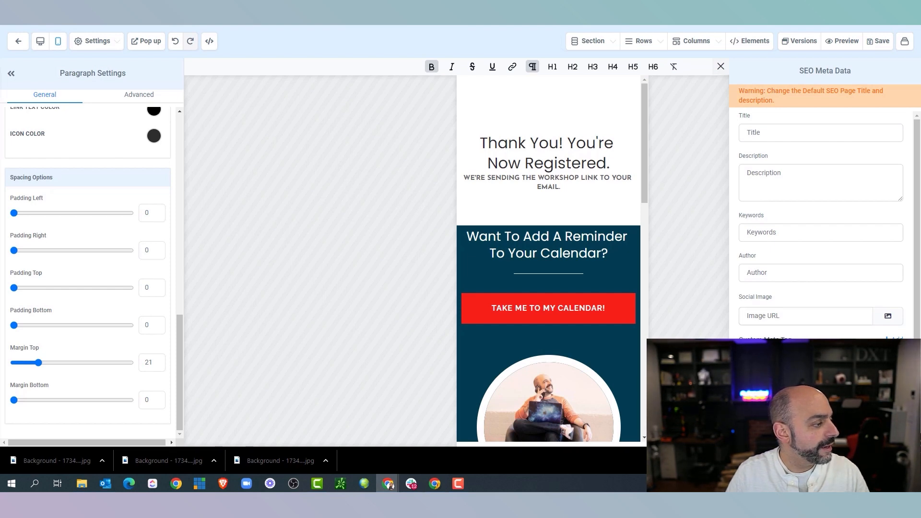
left_click(791, 133)
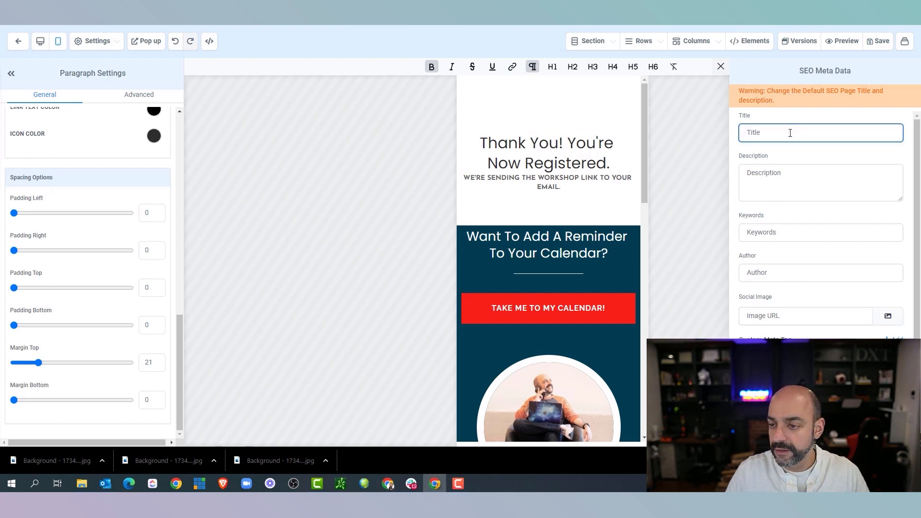
type("Automate Your Way To Success Zapier Workshop")
scroll(858, 297, "down", 2)
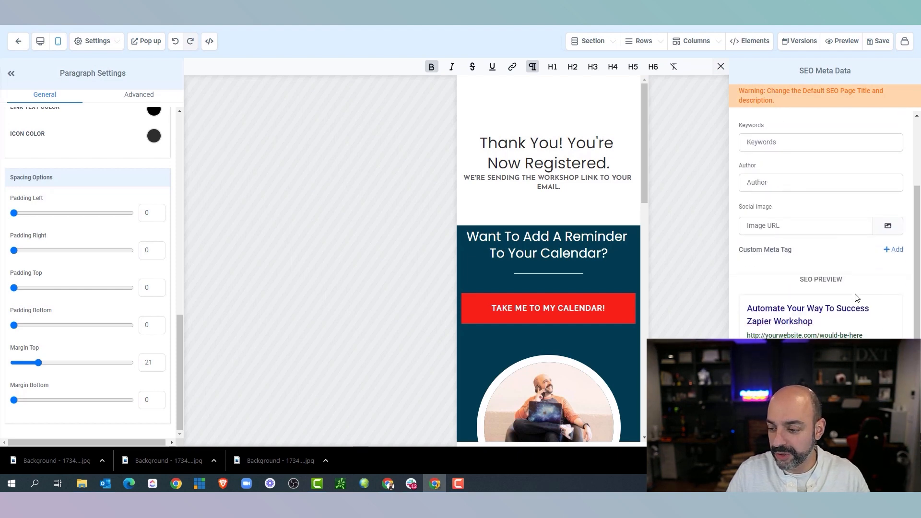
Choose the webinar image from the Automation Workshop media folder as the social image
left_click(895, 229)
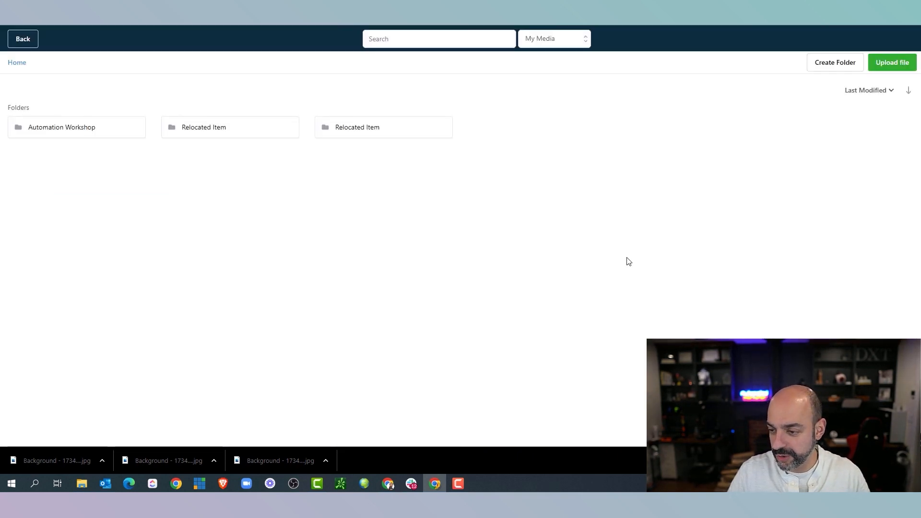
left_click(83, 132)
left_click(232, 259)
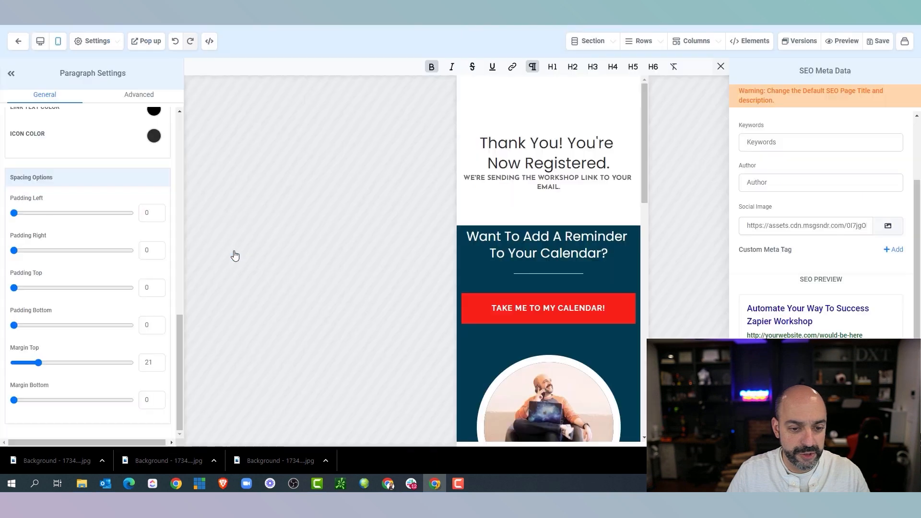
scroll(859, 211, "up", 2)
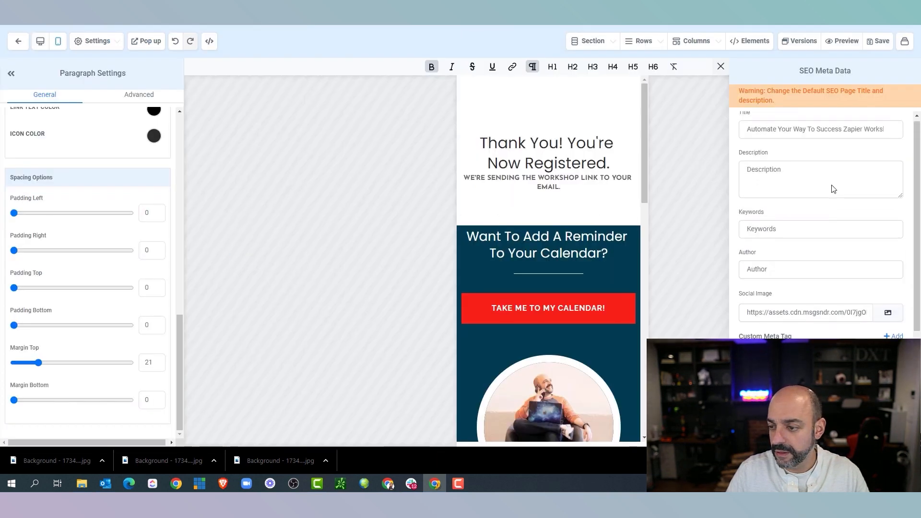
Use the same workshop title as the SEO description and close the metadata panel
left_click_drag(887, 135, 714, 143)
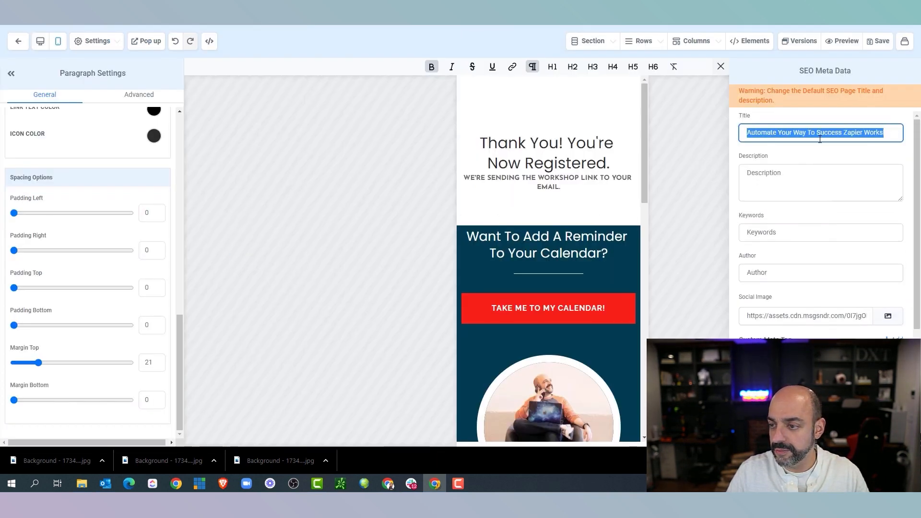
left_click(793, 183)
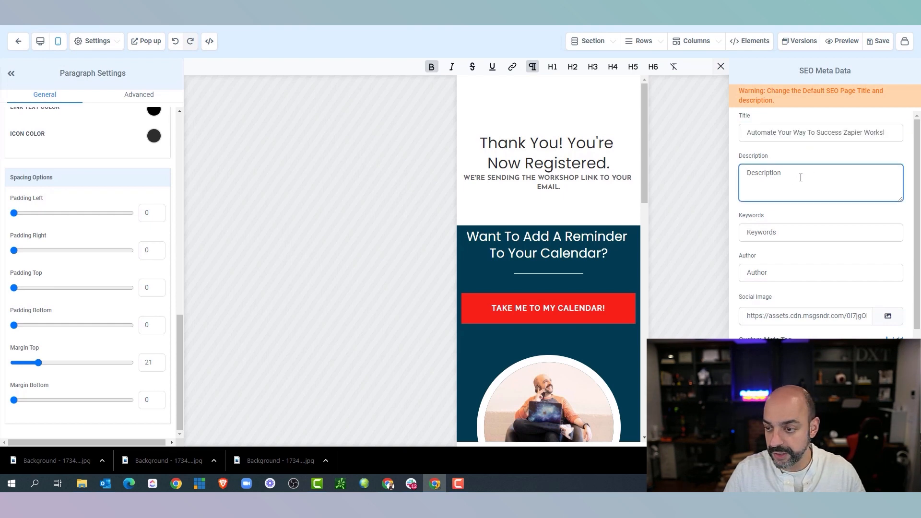
type("Automate Your Way To Success Zapier Workshop")
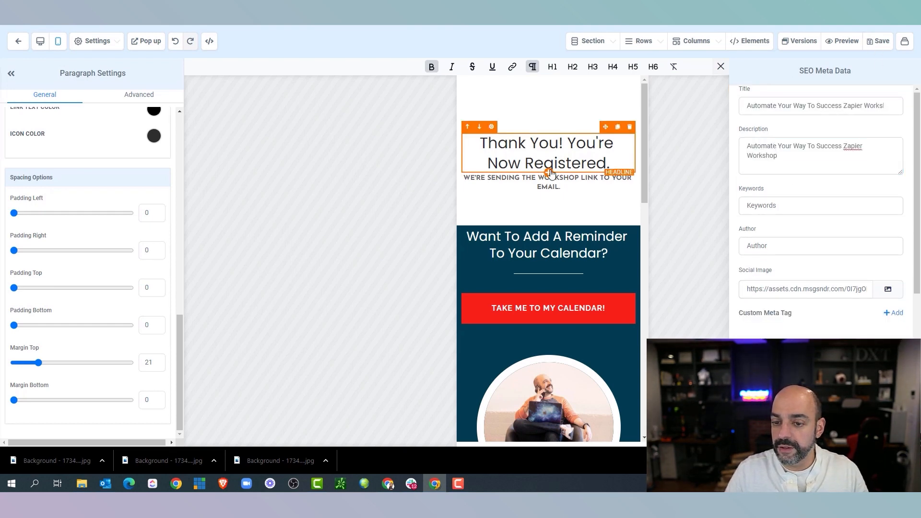
left_click(721, 67)
Return to the funnel and open the Terms & Conditions page in the editor, then go back
left_click(20, 48)
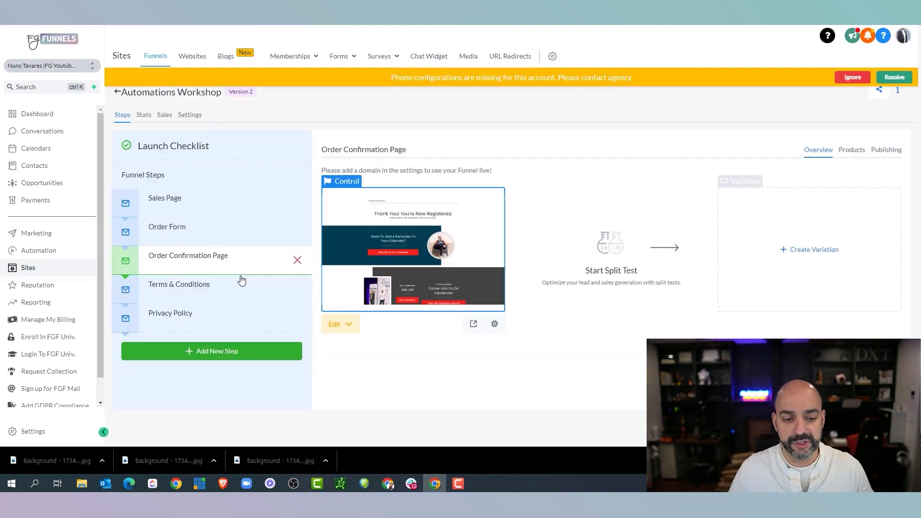
left_click(227, 288)
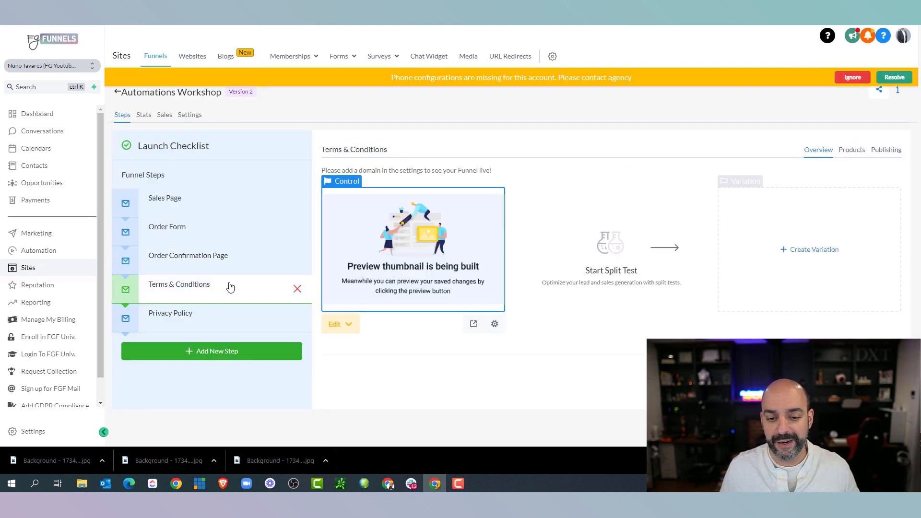
left_click(339, 328)
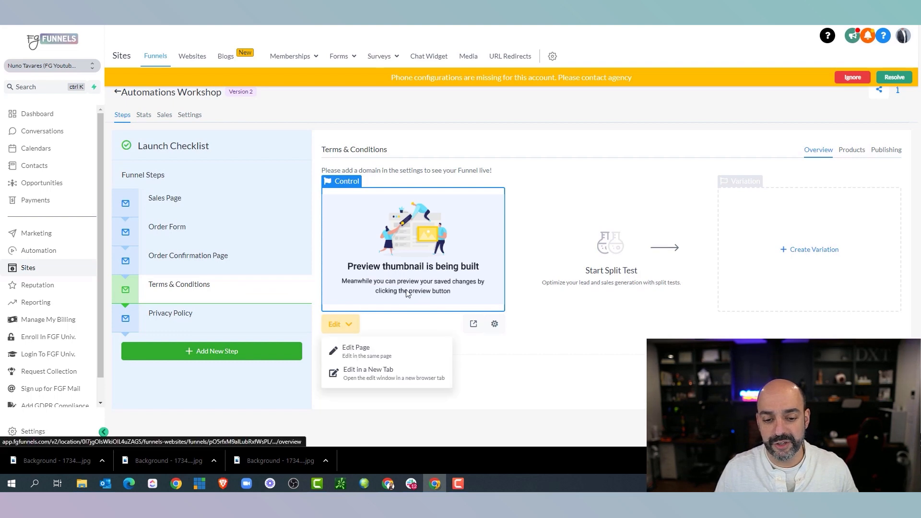
left_click(387, 349)
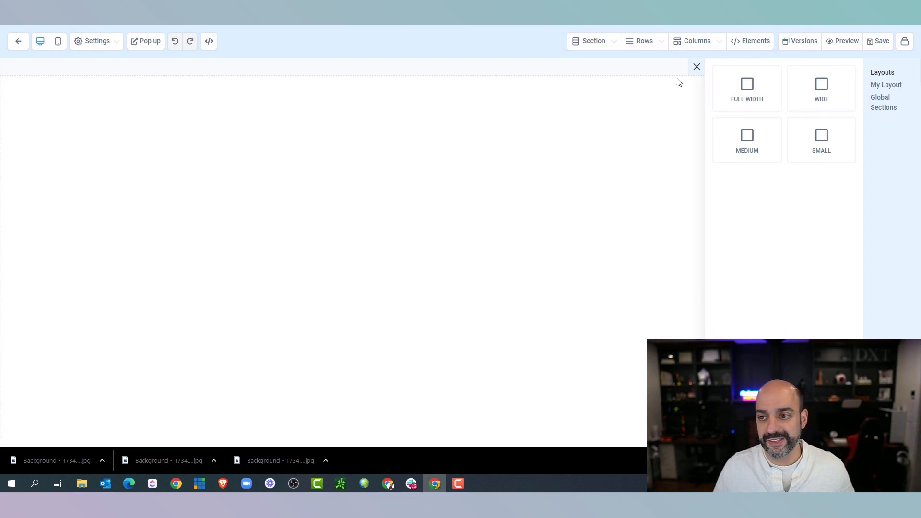
left_click(17, 47)
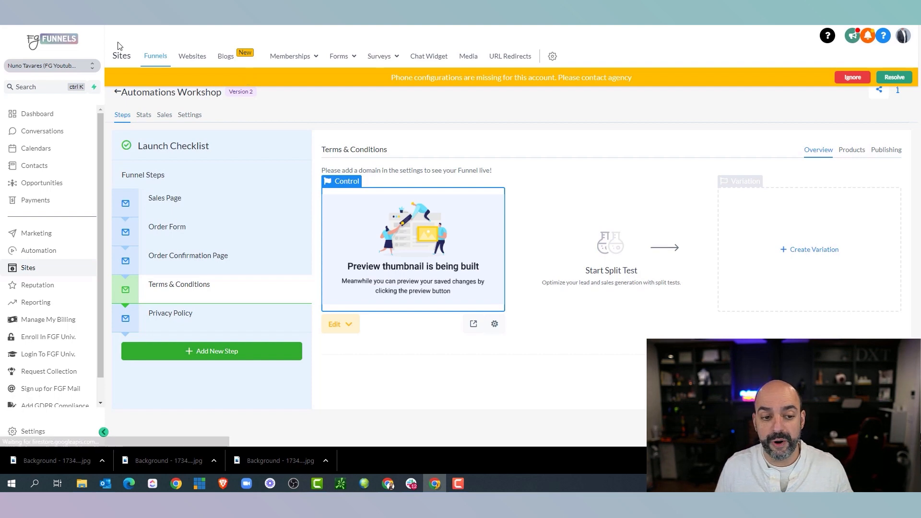
Step through the Sales Page and Order Form to the Order Confirmation Page preview
left_click(178, 201)
left_click(183, 232)
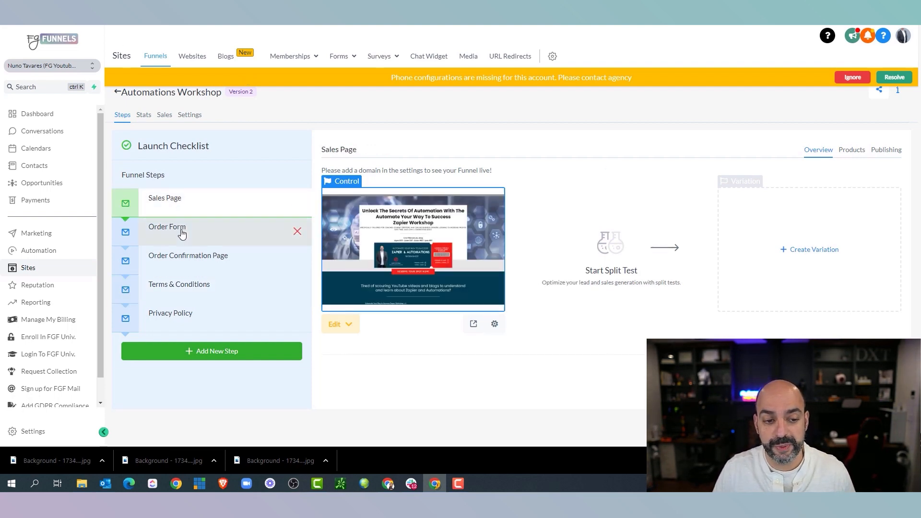
left_click(190, 261)
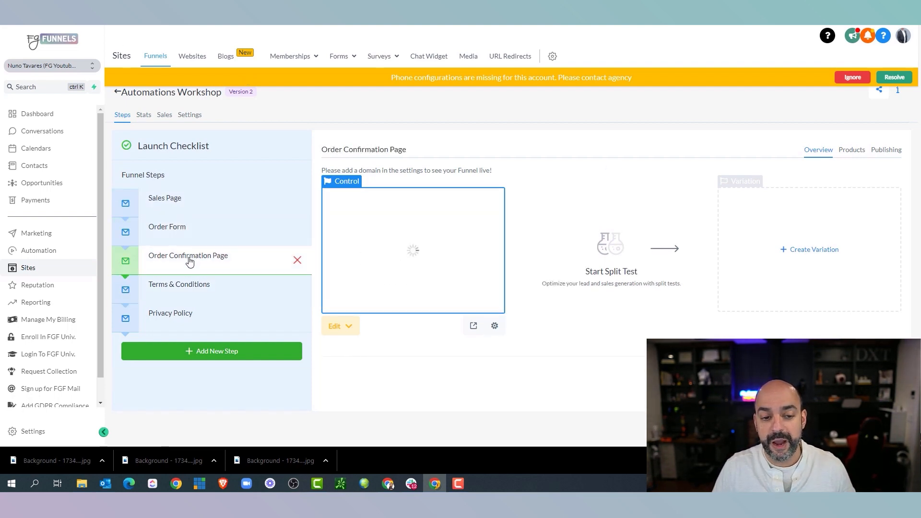